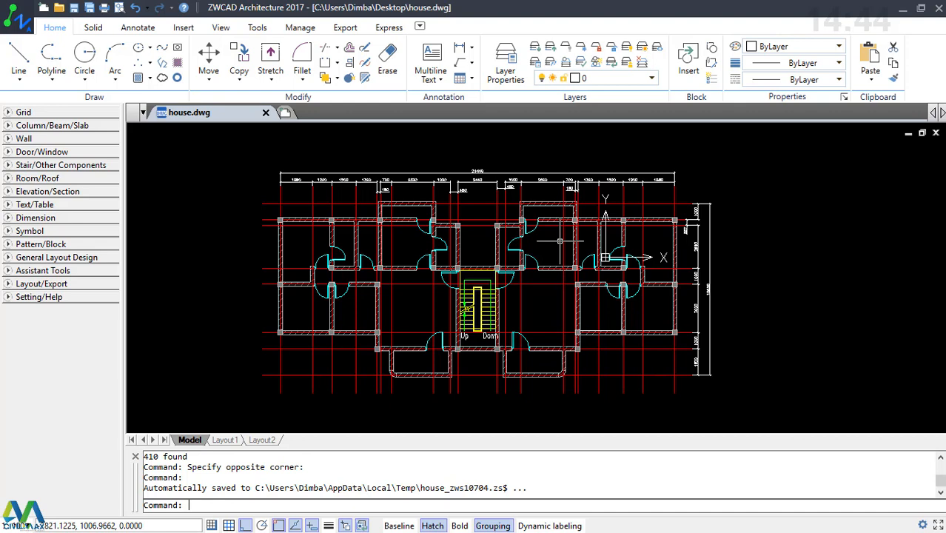
- Examine the layout, grid lines and dimensions of the house floor plan, including the central staircase
scroll(404, 246, up, 3)
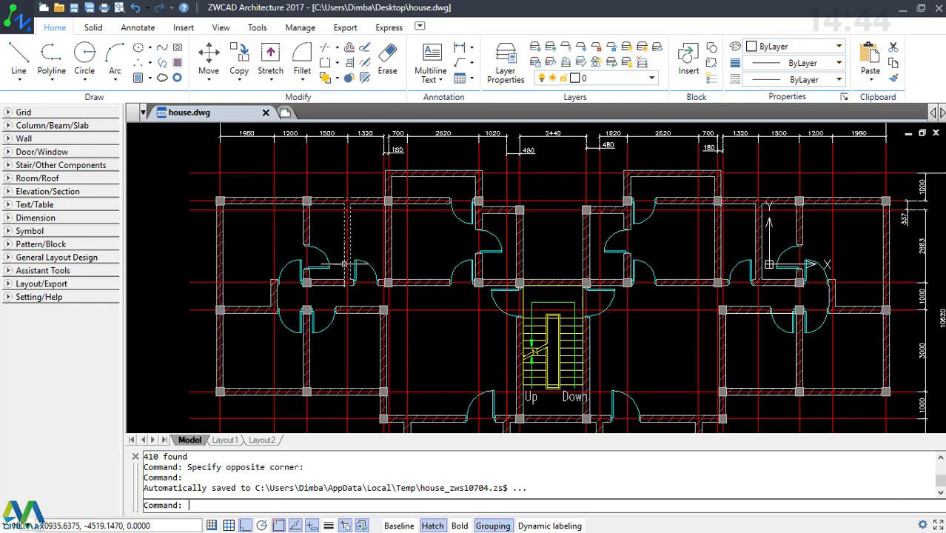
scroll(370, 255, down, 4)
scroll(426, 269, up, 4)
scroll(431, 296, down, 4)
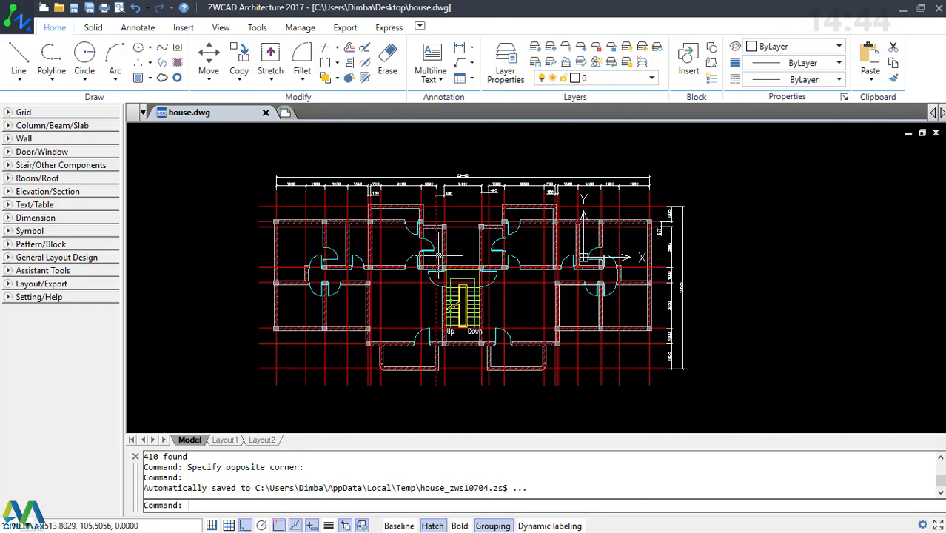
scroll(436, 303, up, 3)
scroll(452, 296, down, 5)
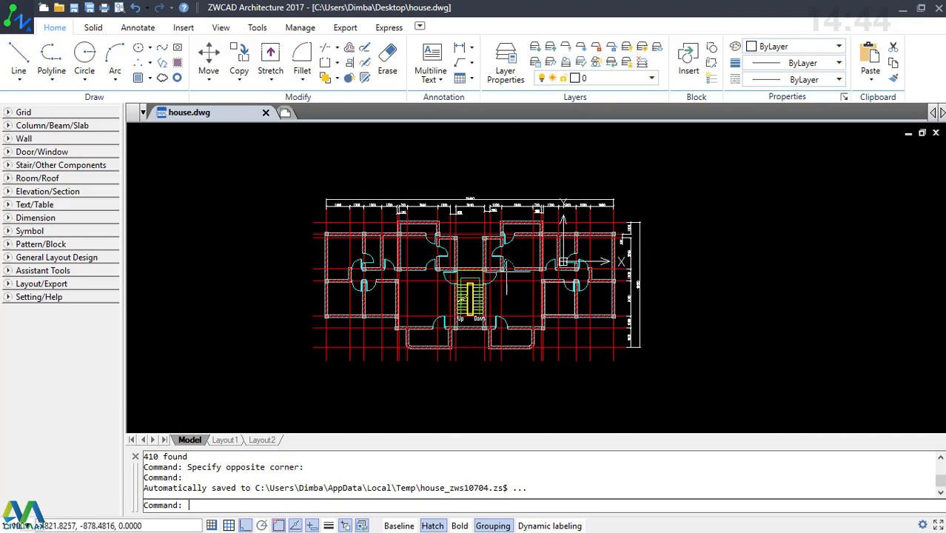
scroll(488, 277, up, 3)
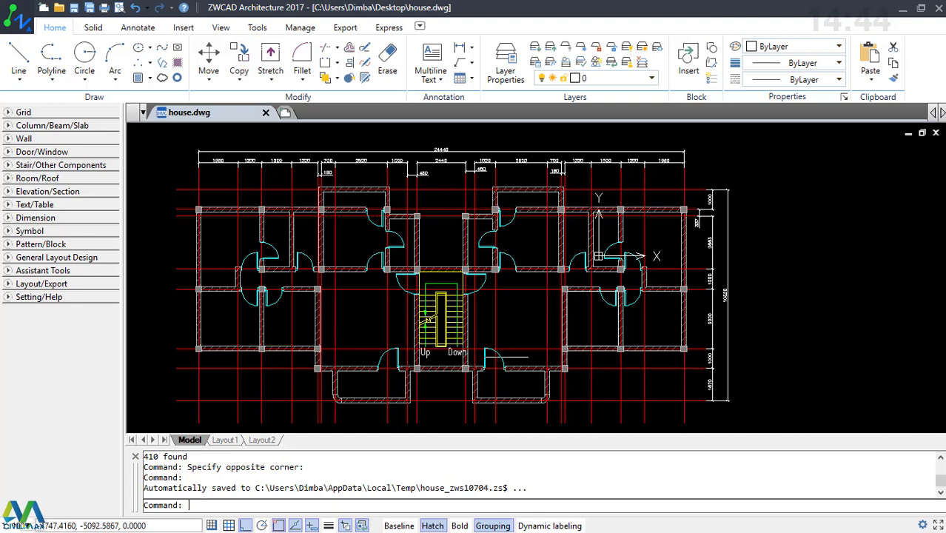
scroll(442, 296, up, 1)
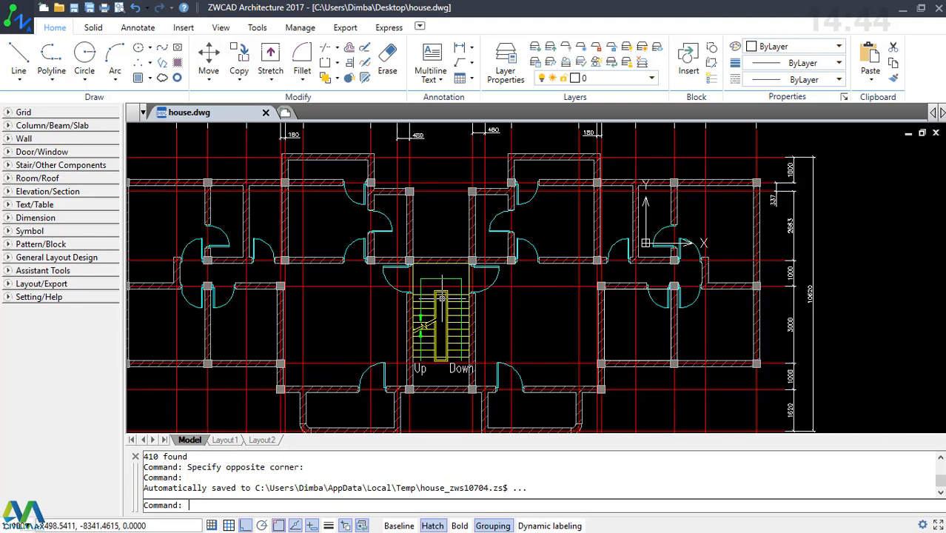
scroll(441, 297, down, 2)
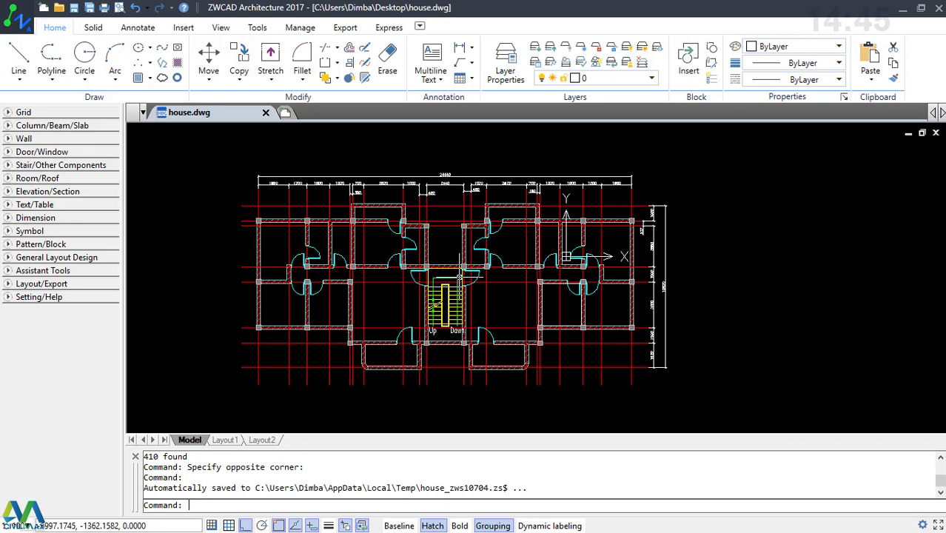
click(20, 24)
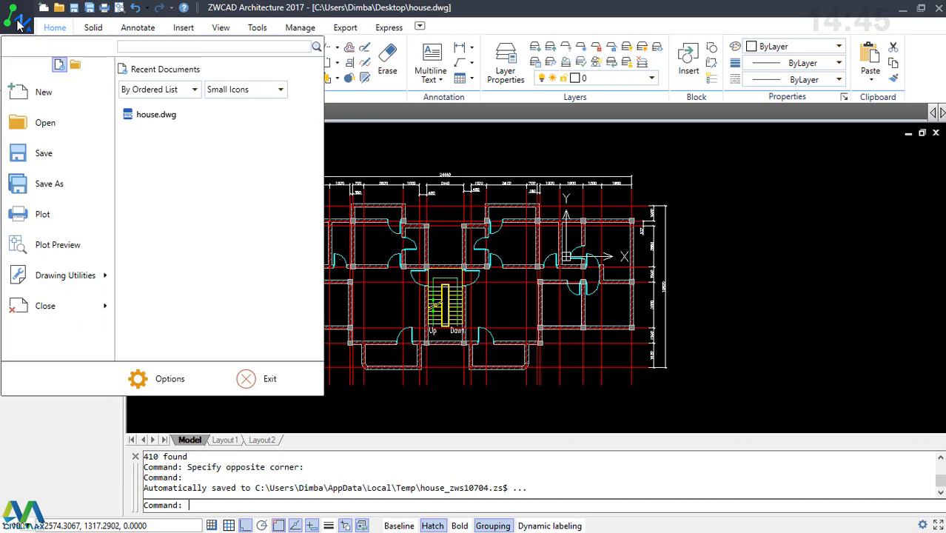
click(42, 214)
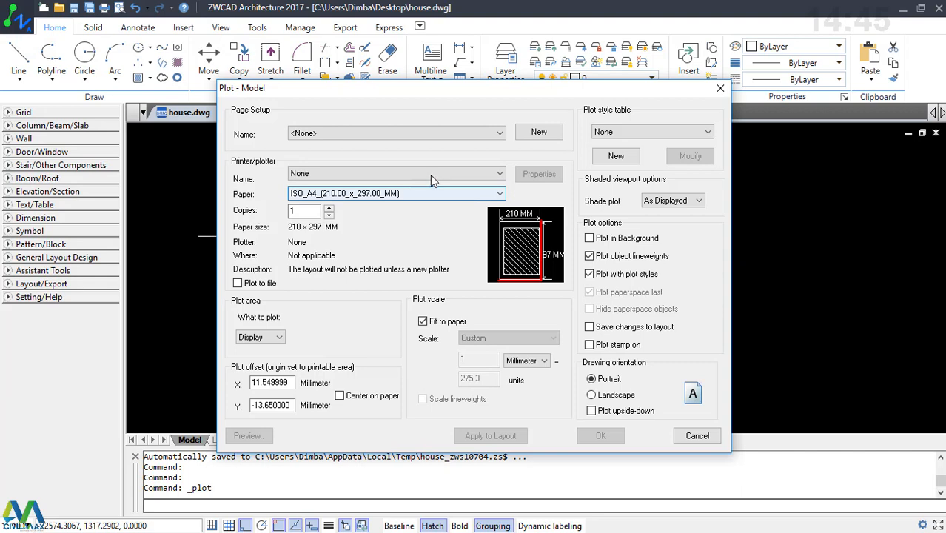
click(477, 173)
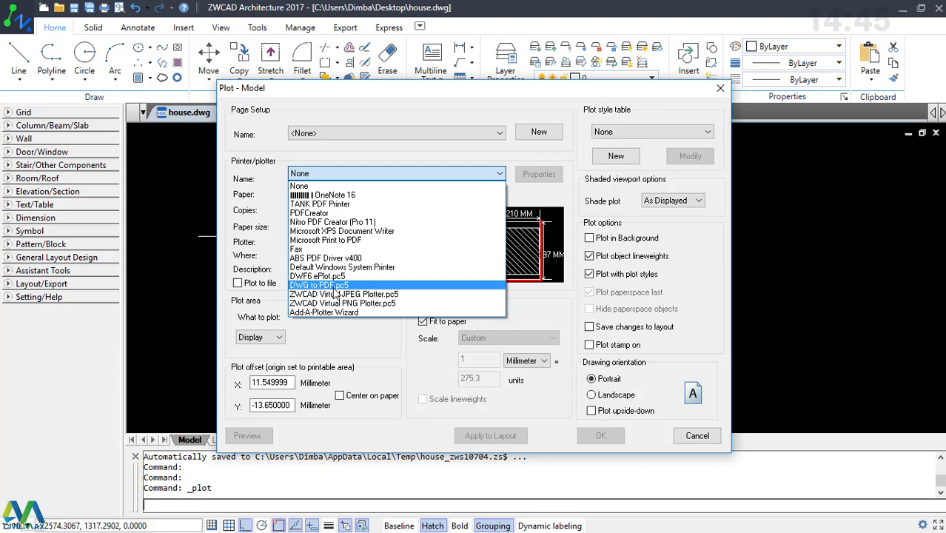
click(333, 285)
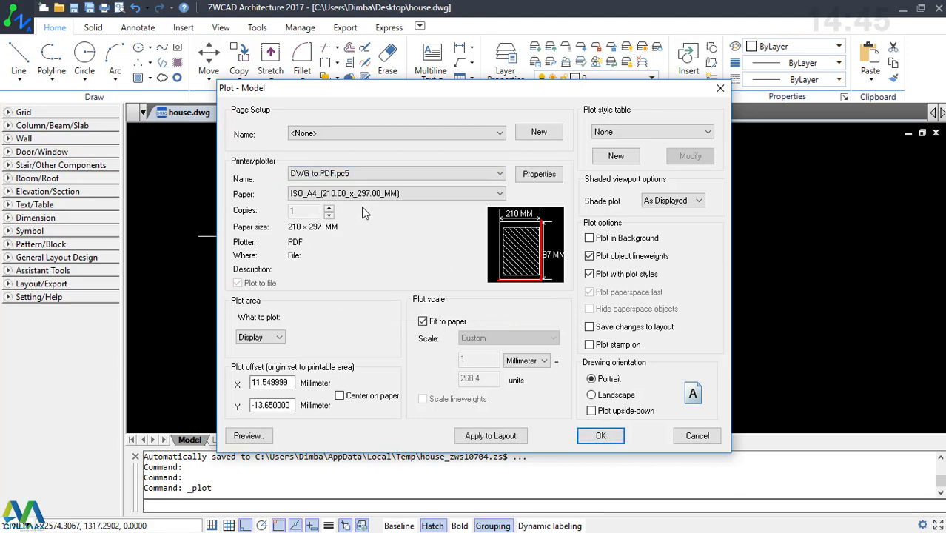
click(279, 337)
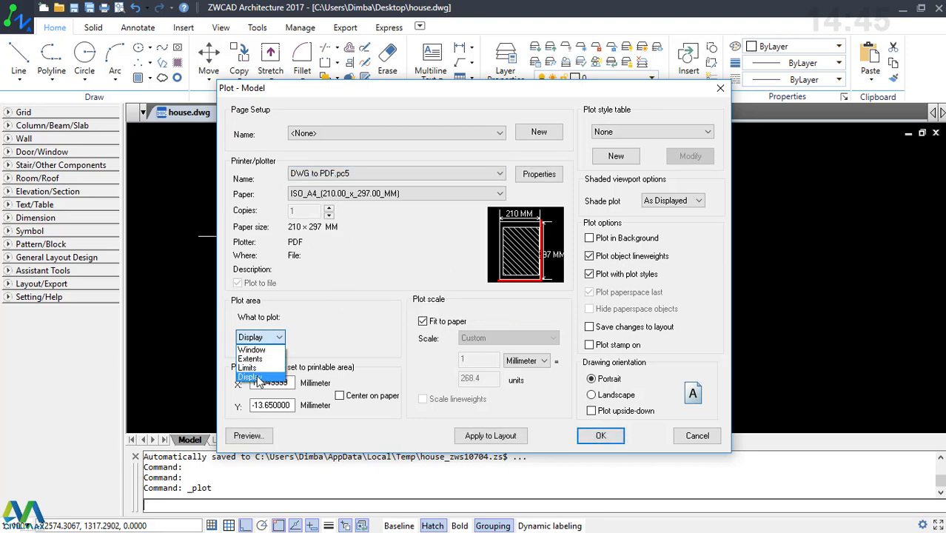
click(251, 349)
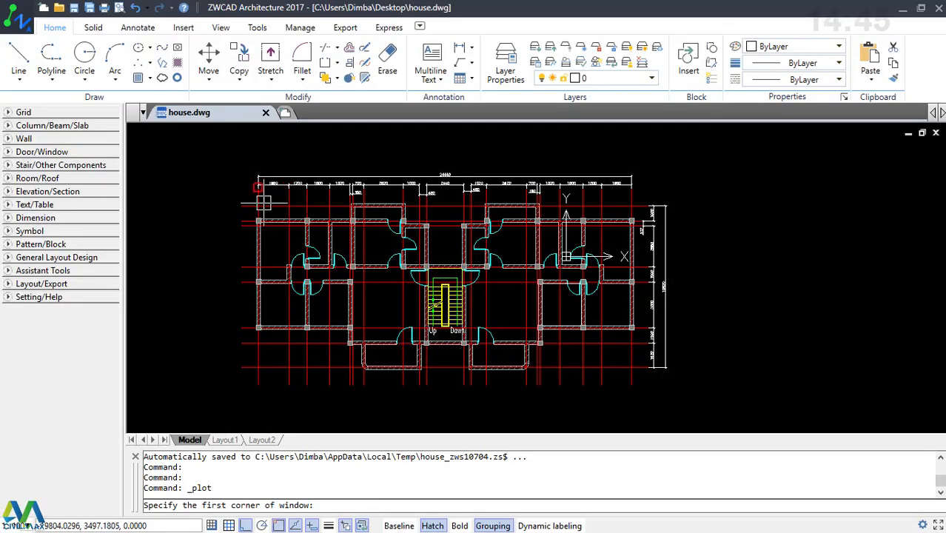
click(216, 151)
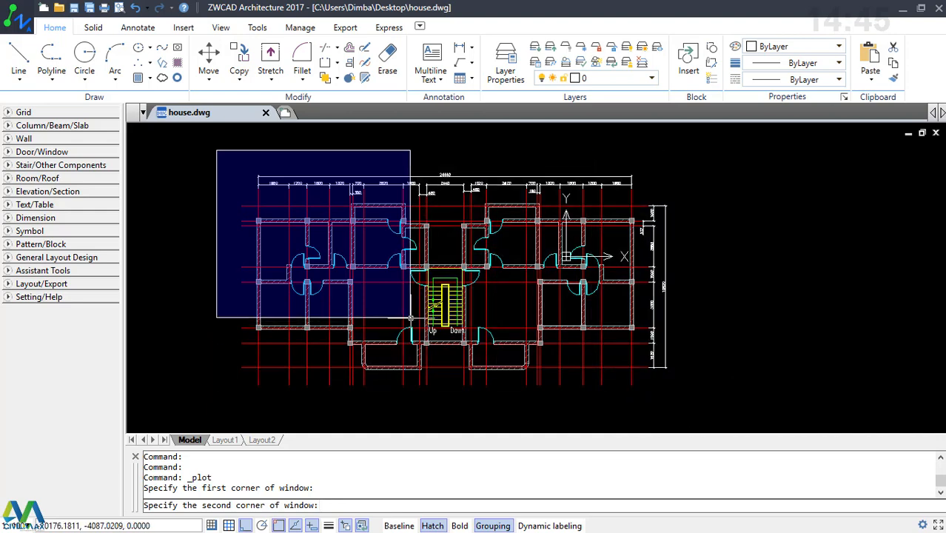
key(Escape)
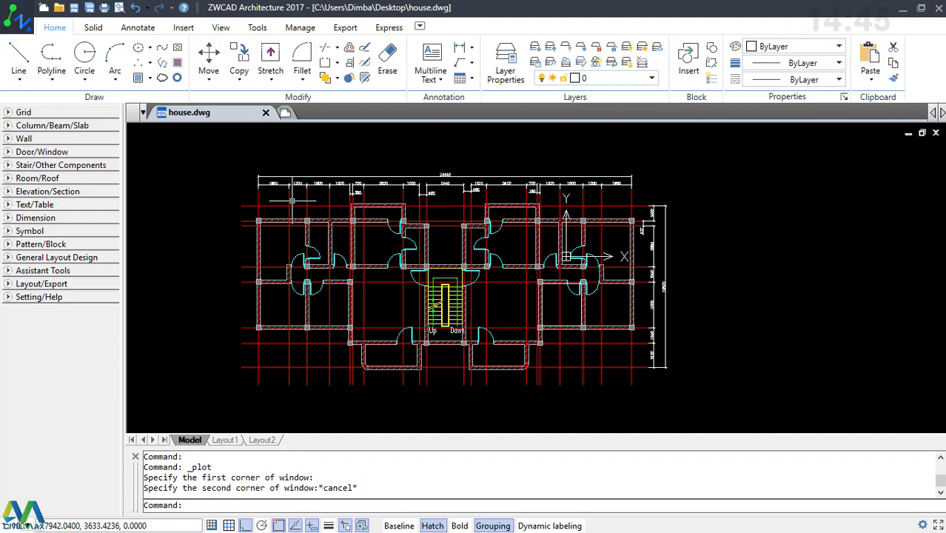
scroll(298, 181, up, 5)
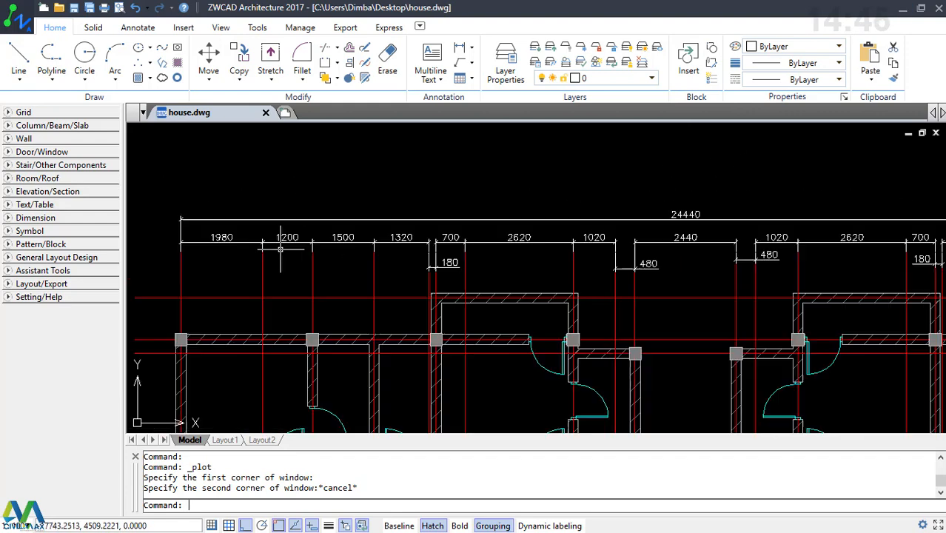
scroll(444, 281, down, 5)
scroll(629, 183, up, 5)
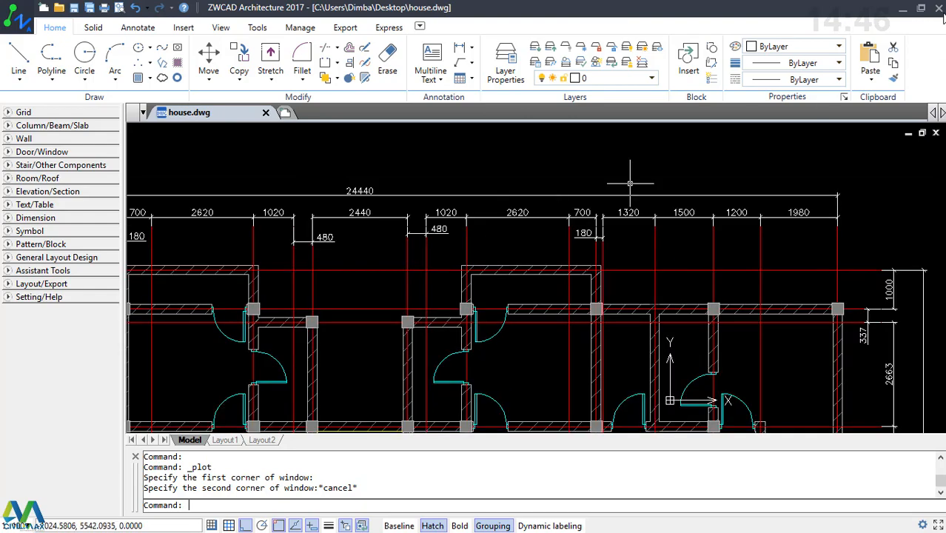
- Minimize the house drawing to return to the RC.Building model in Tekla Structures, and open Task Manager
click(903, 13)
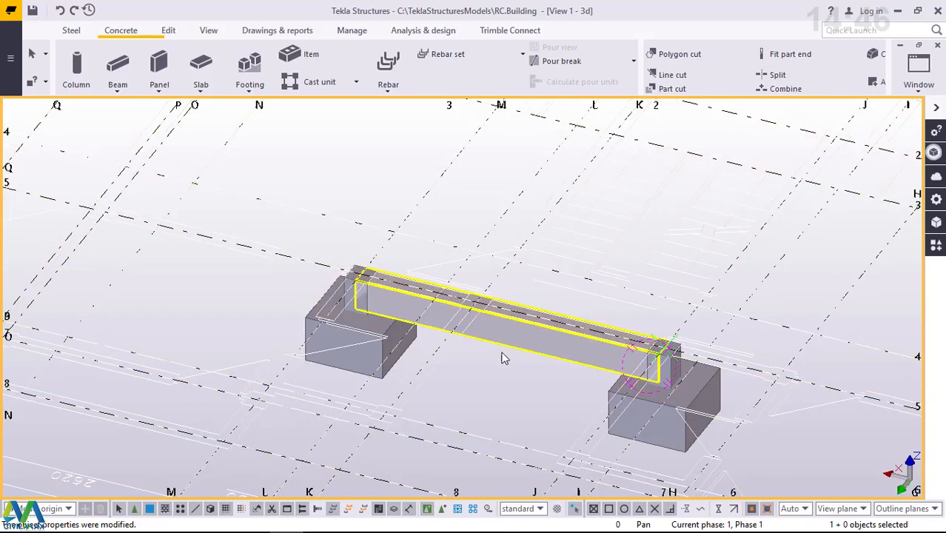
mouse_move(470, 530)
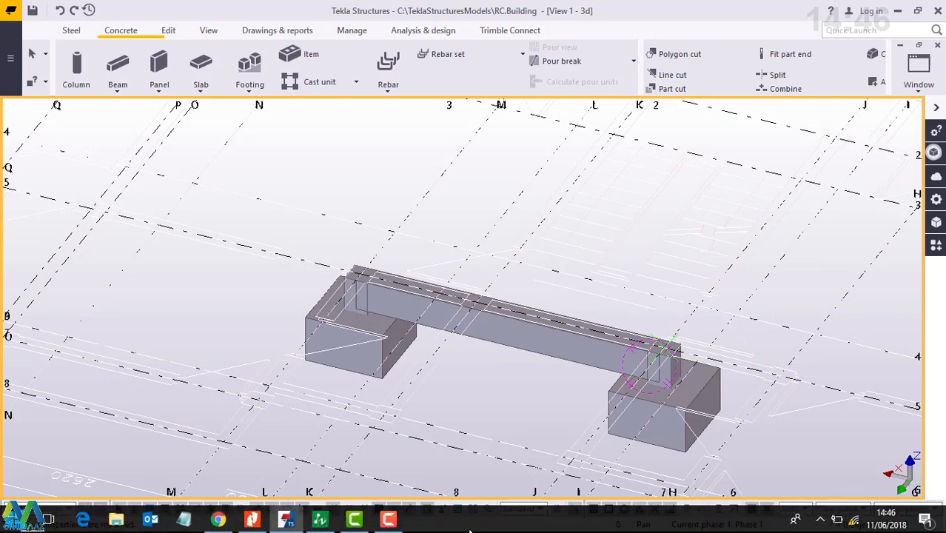
right_click(469, 528)
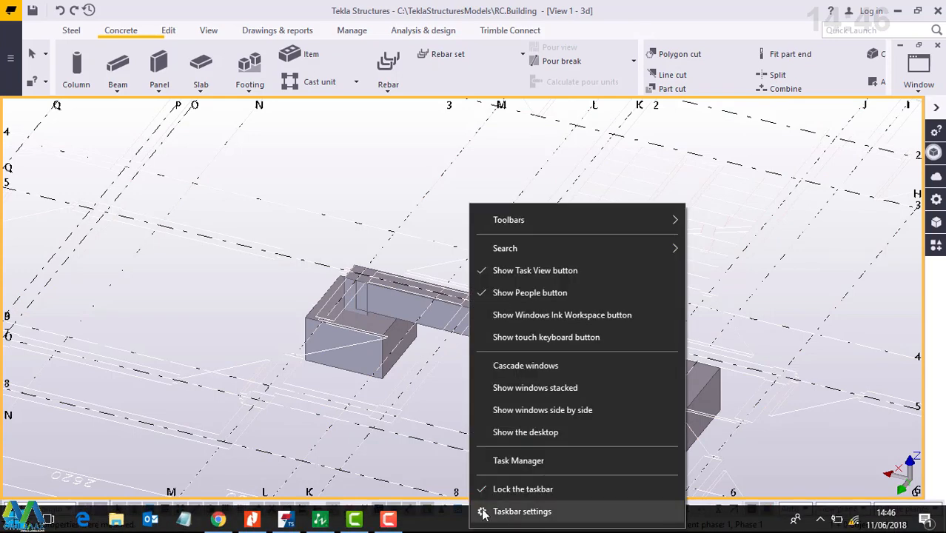
click(535, 462)
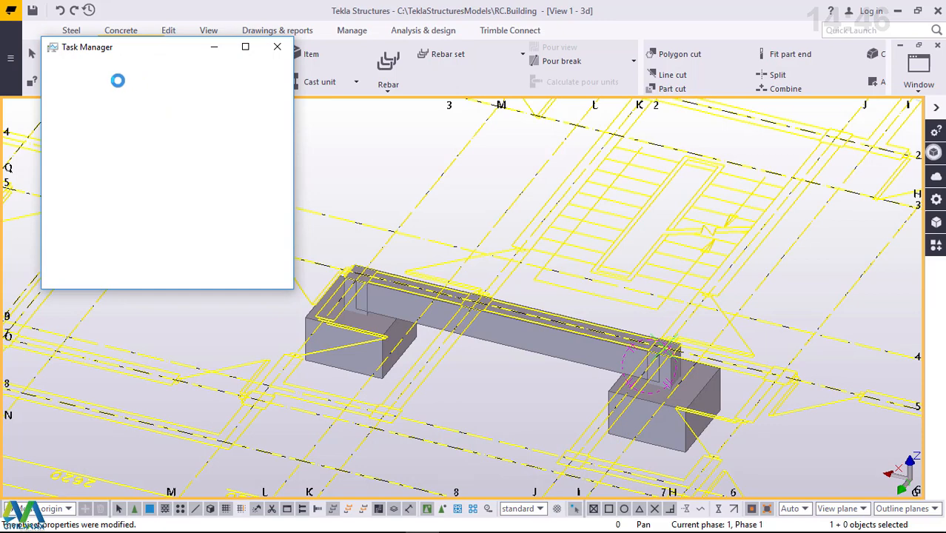
- Switch to Nitro Pro and examine the grid dimensions and walls of the MULINGE-Model floor plan PDF
mouse_move(308, 530)
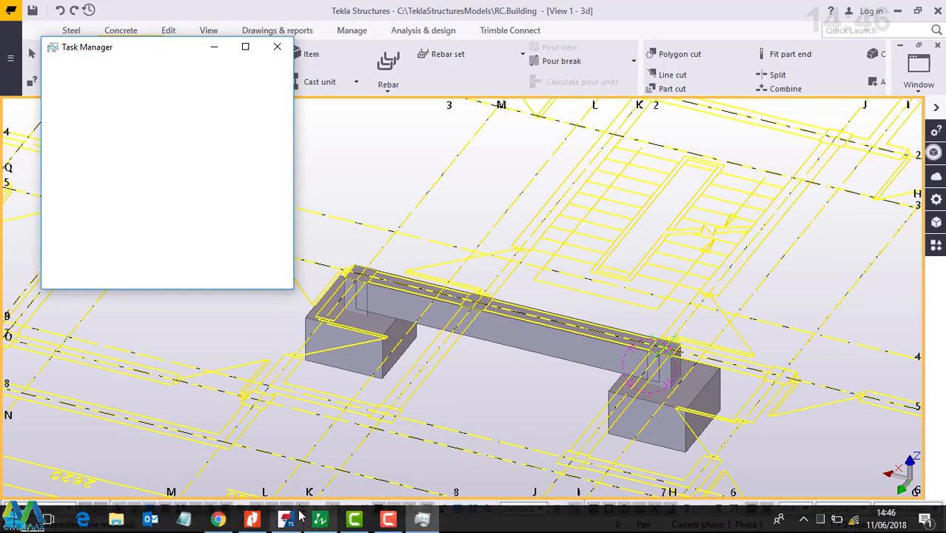
click(253, 520)
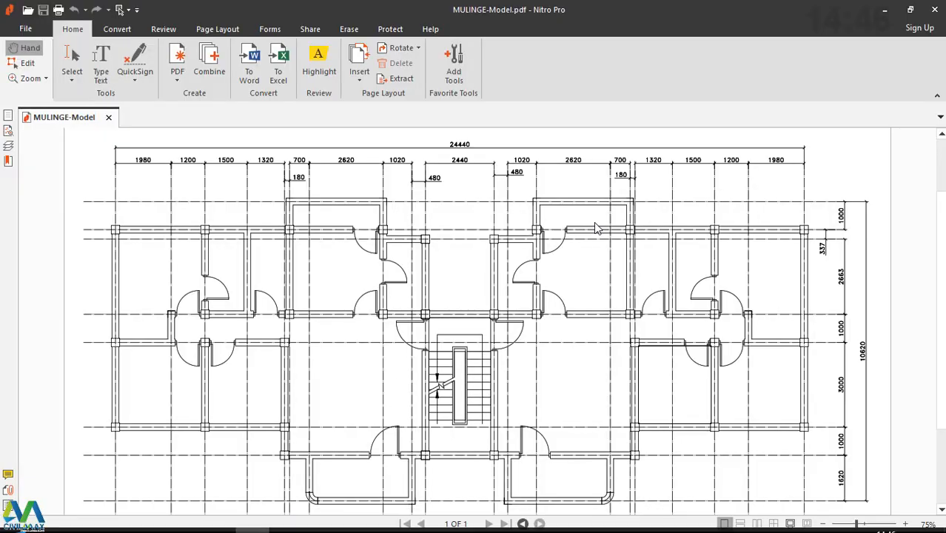
scroll(482, 226, up, 1)
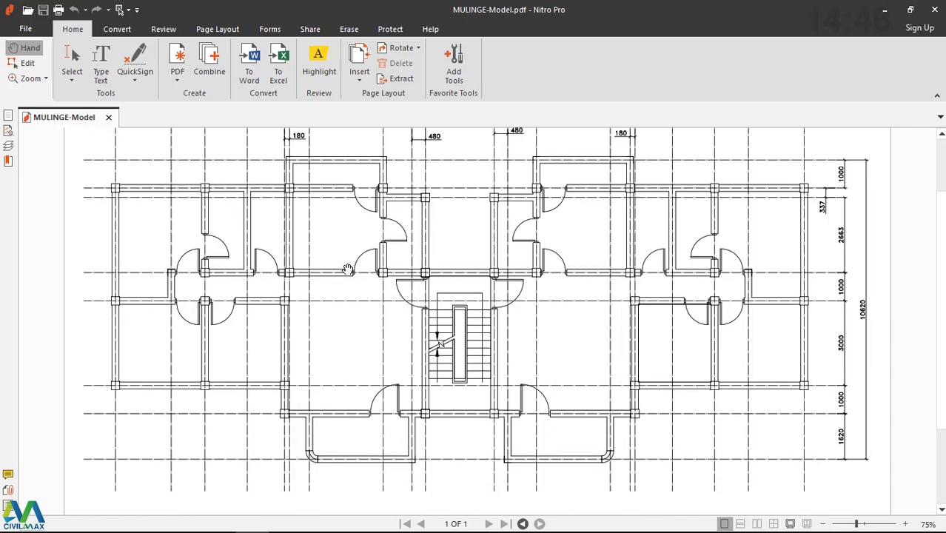
scroll(348, 269, up, 1)
scroll(348, 270, up, 2)
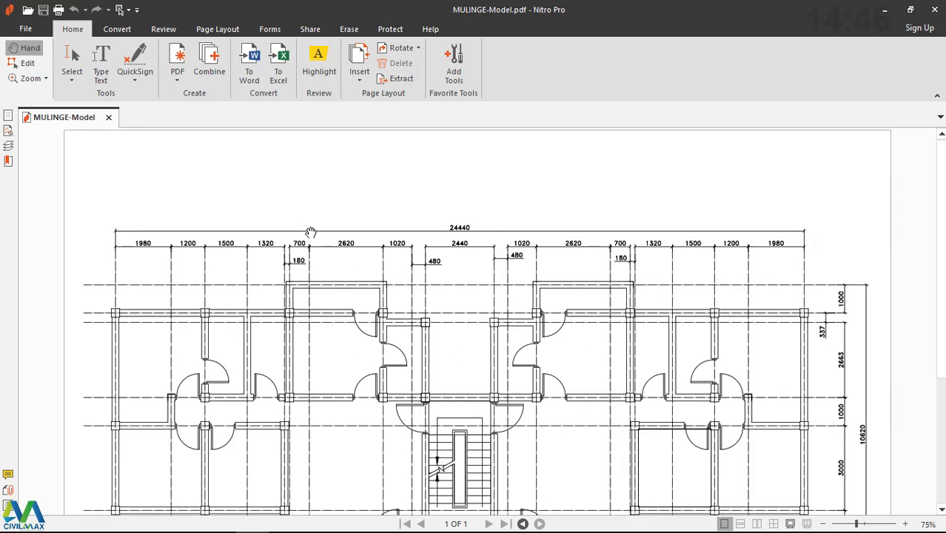
scroll(311, 232, down, 2)
scroll(502, 249, down, 2)
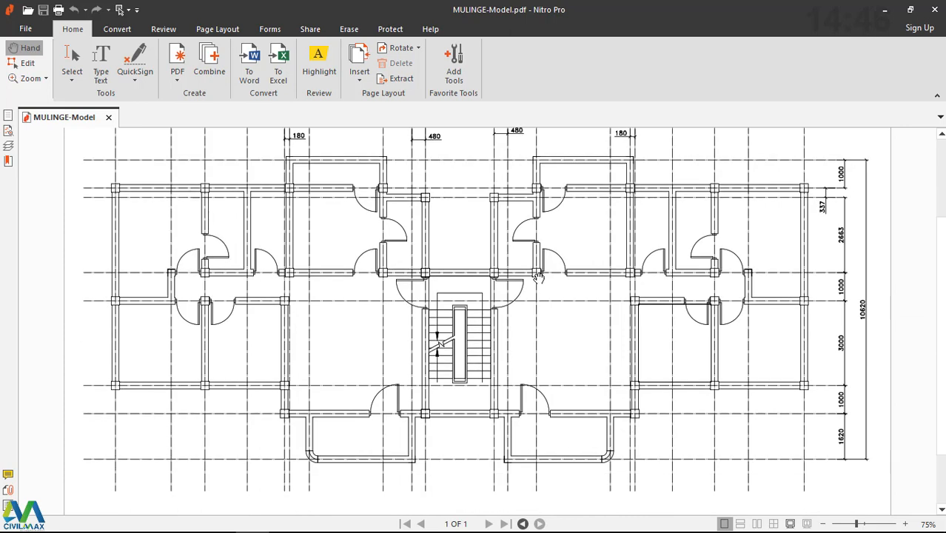
scroll(581, 294, up, 1)
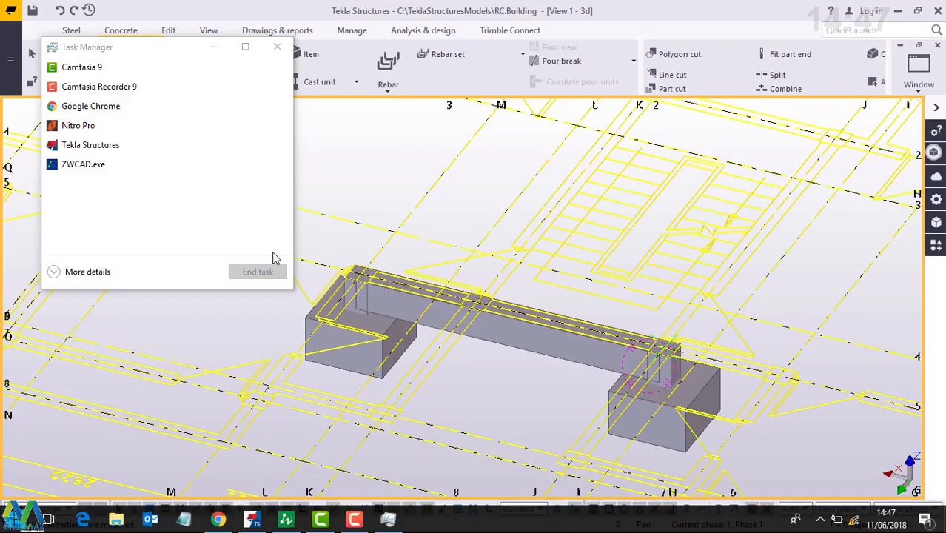
- End the ZWCAD.exe task and close Task Manager
click(74, 150)
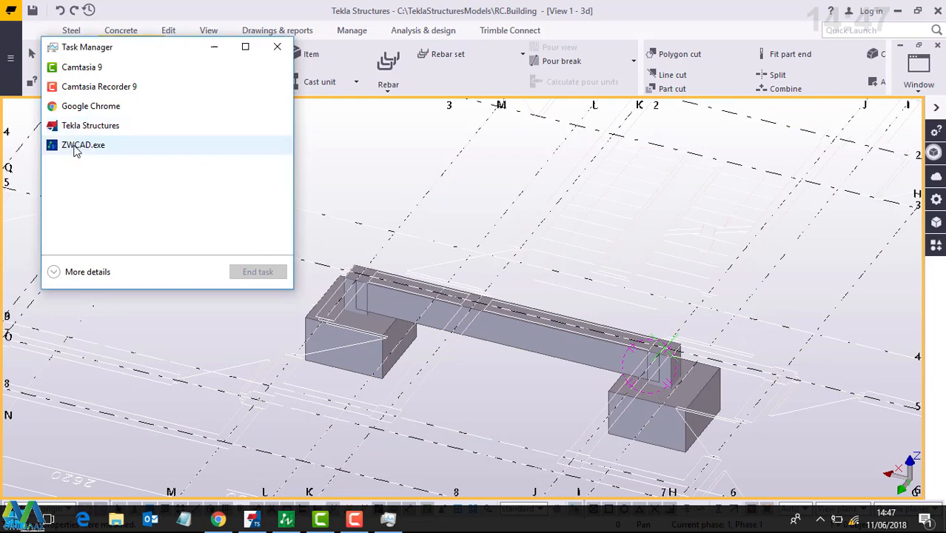
right_click(74, 150)
click(118, 171)
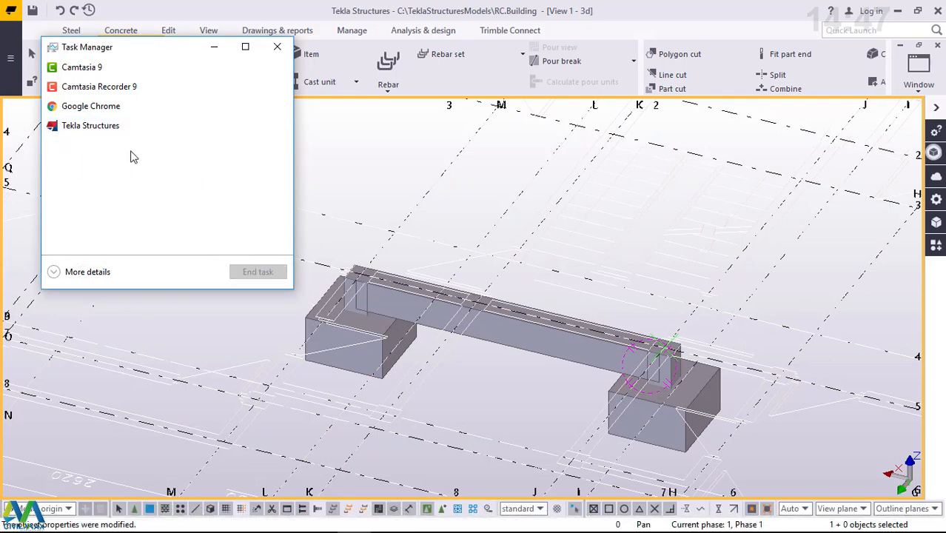
click(277, 47)
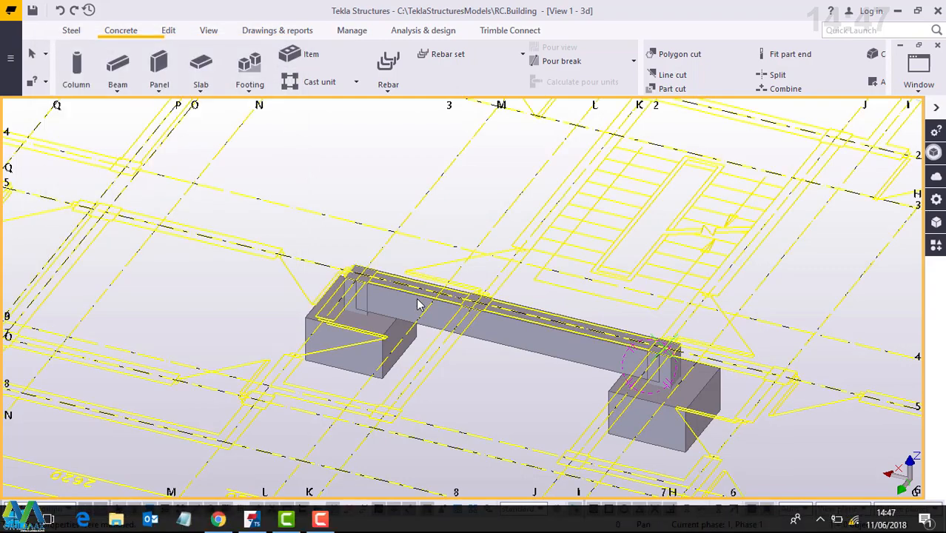
- Delete the two pad footings, the column stubs on them and the beam connecting them along grid line 5
scroll(416, 296, up, 5)
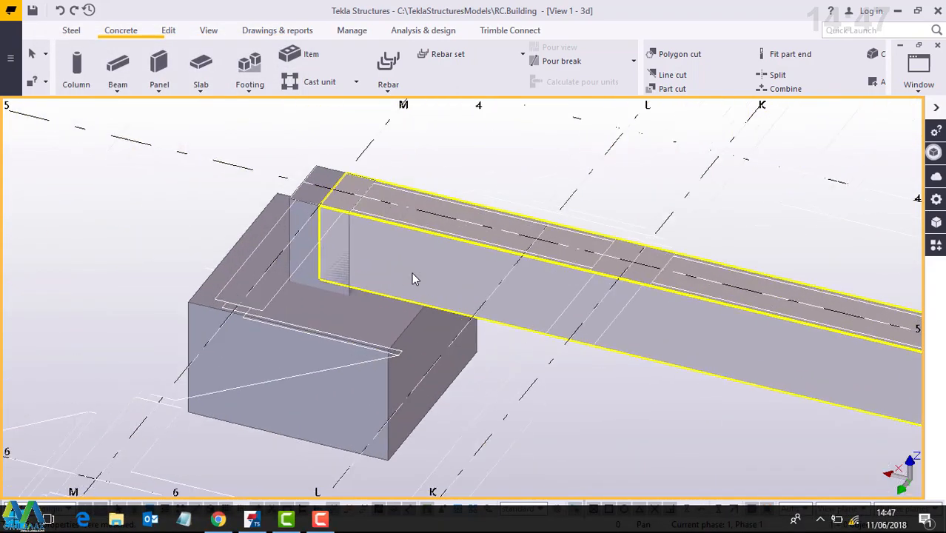
scroll(412, 273, up, 2)
scroll(411, 274, down, 10)
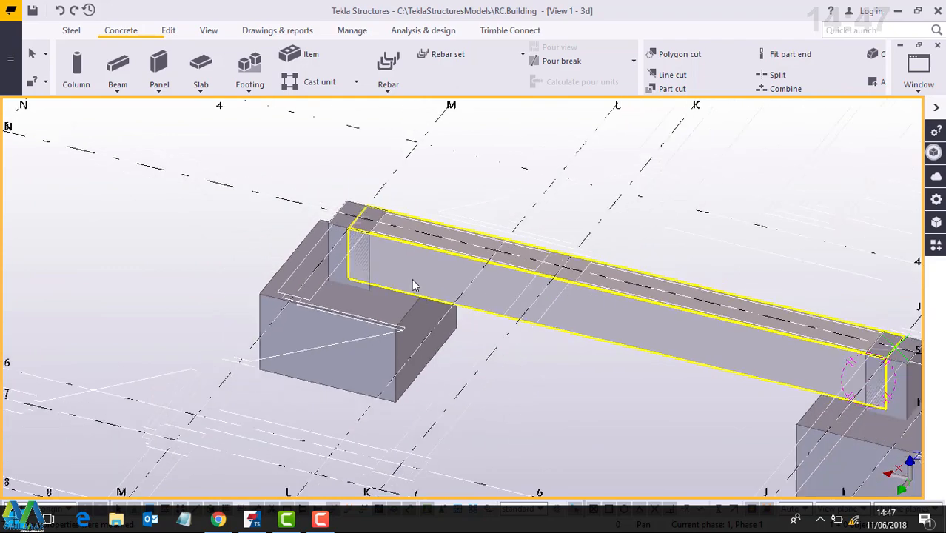
scroll(675, 337, up, 8)
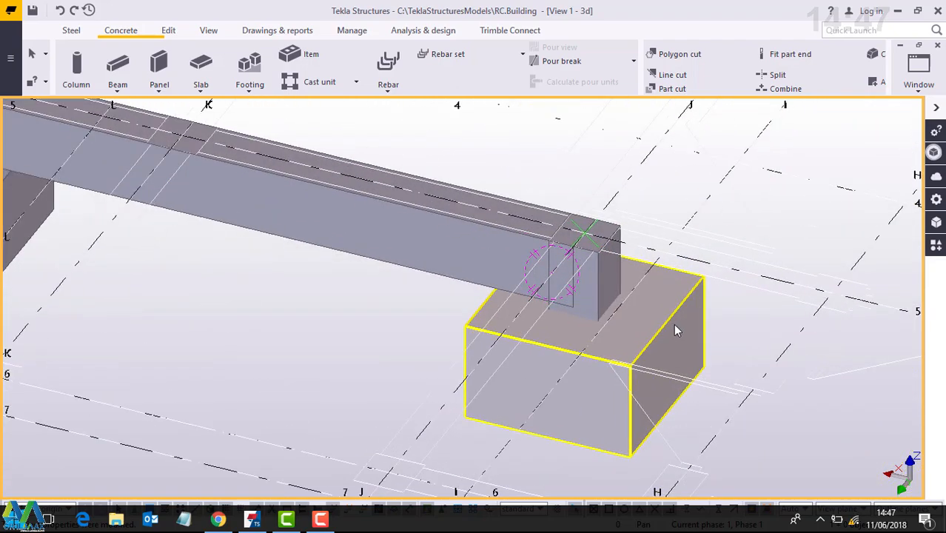
click(685, 336)
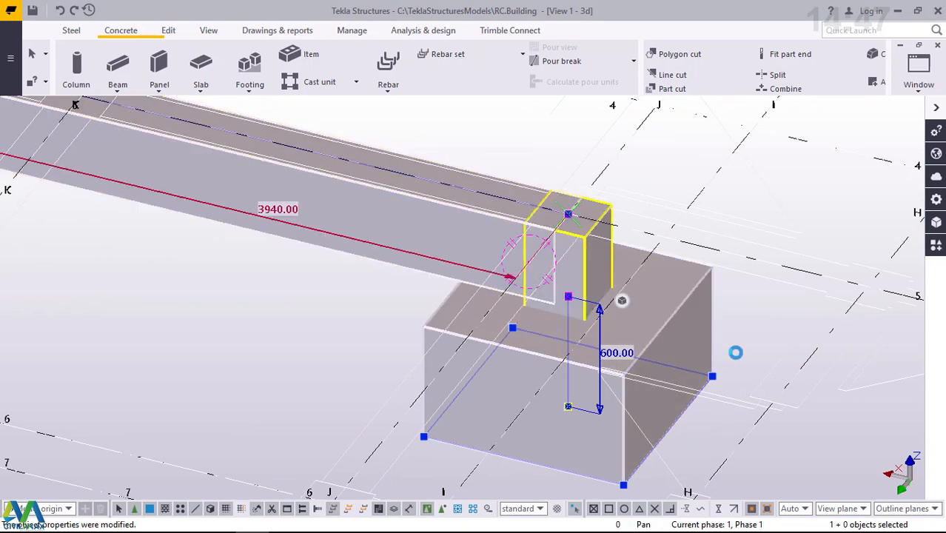
scroll(735, 353, down, 4)
scroll(407, 289, up, 2)
scroll(407, 288, up, 3)
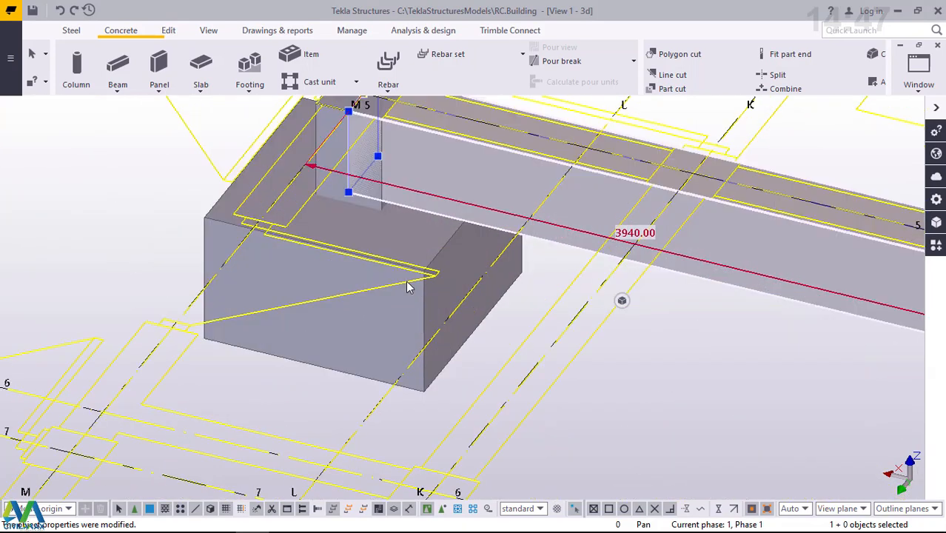
shift+click(362, 318)
shift+click(362, 318)
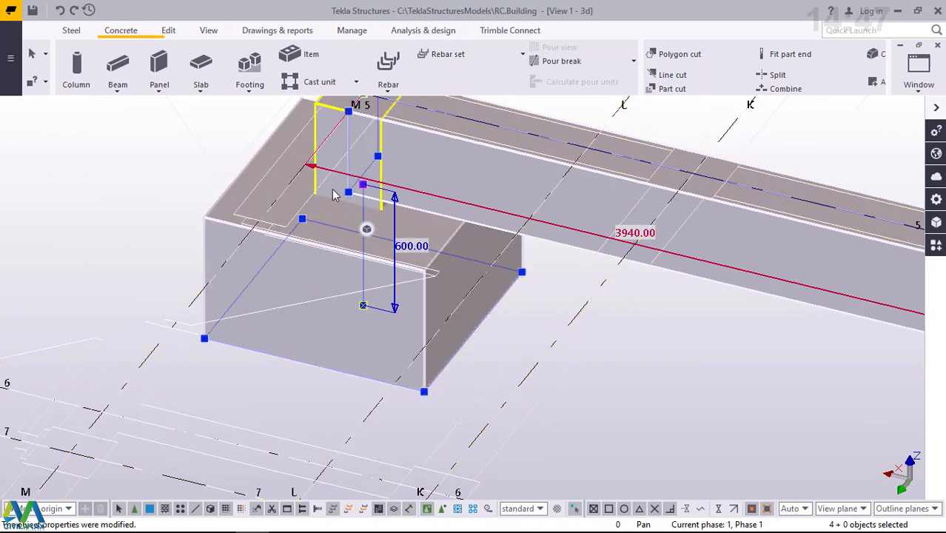
shift+click(333, 194)
right_click(122, 177)
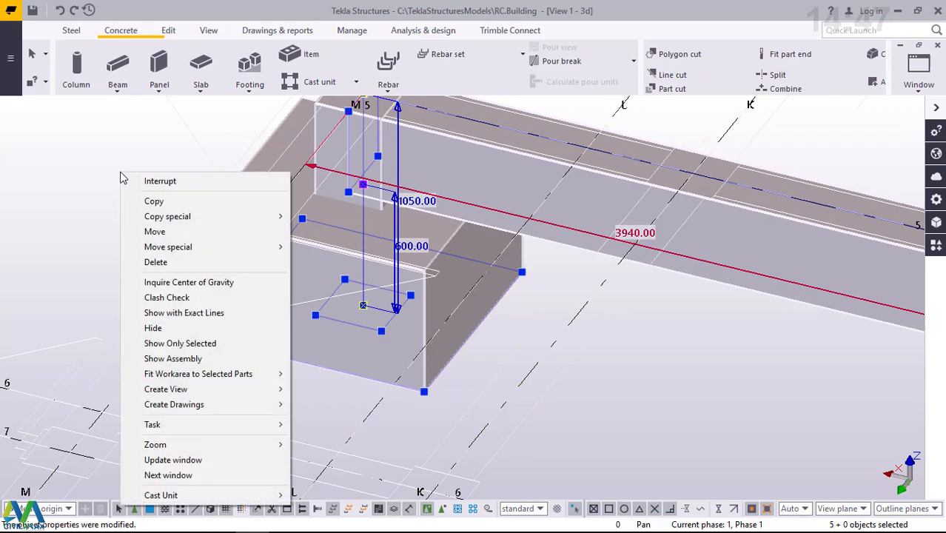
click(182, 262)
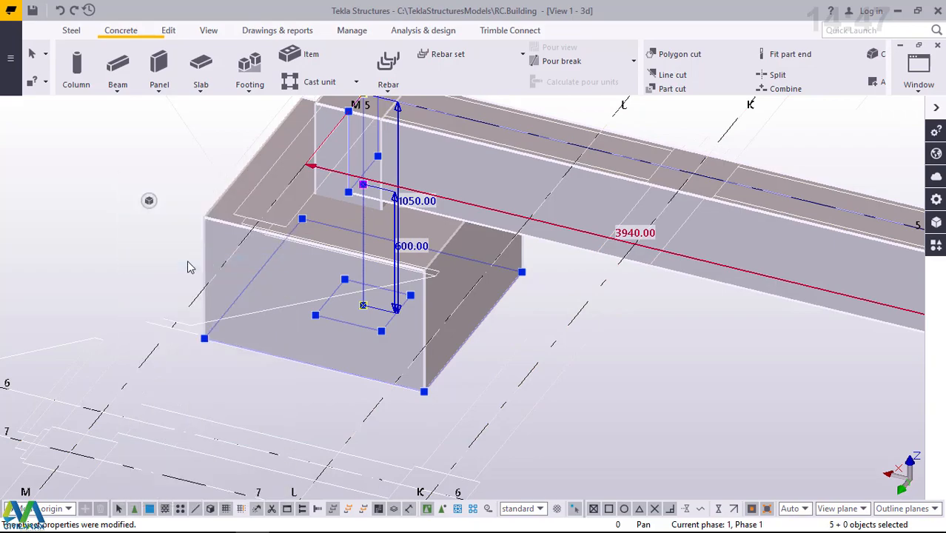
scroll(416, 353, down, 3)
scroll(407, 352, down, 5)
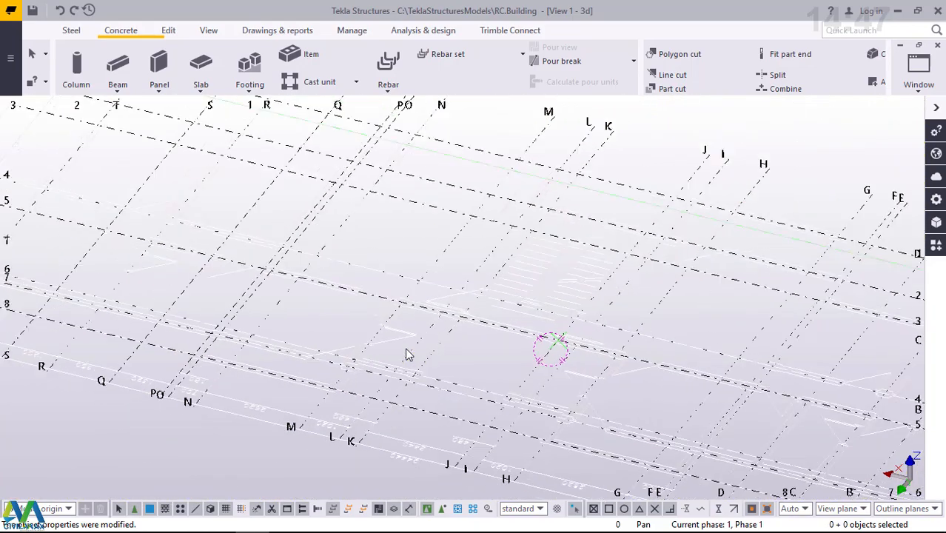
- Switch the 3D view to the plane view and inspect the reference floor plan against the grid lines
scroll(474, 124, up, 3)
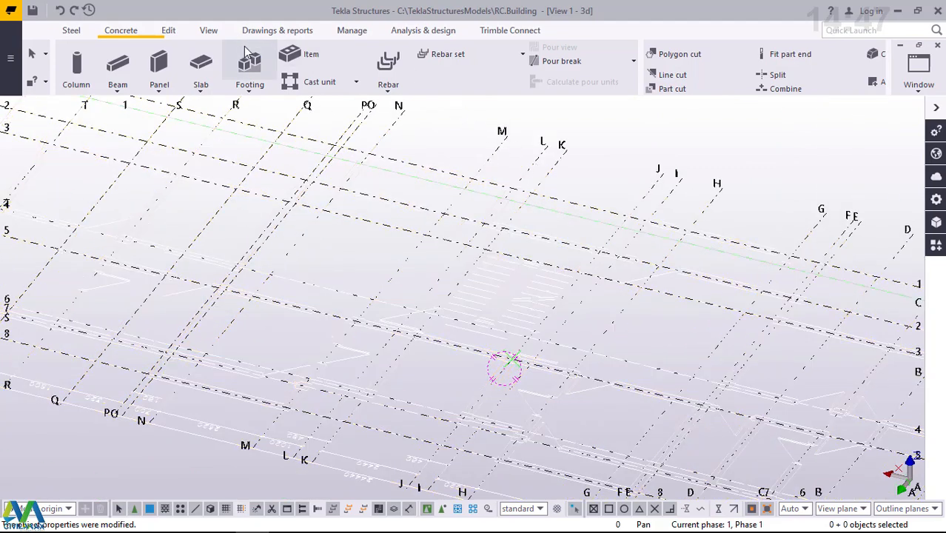
click(208, 31)
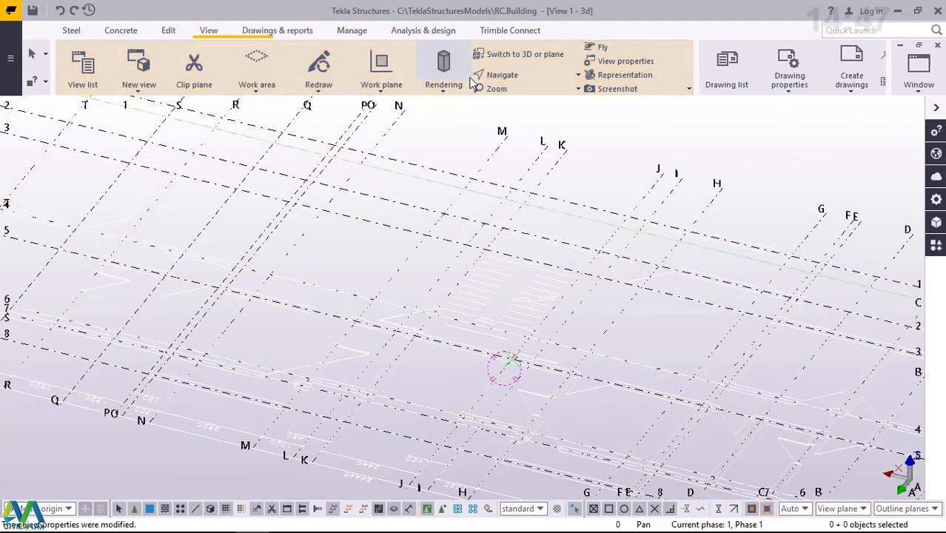
click(521, 55)
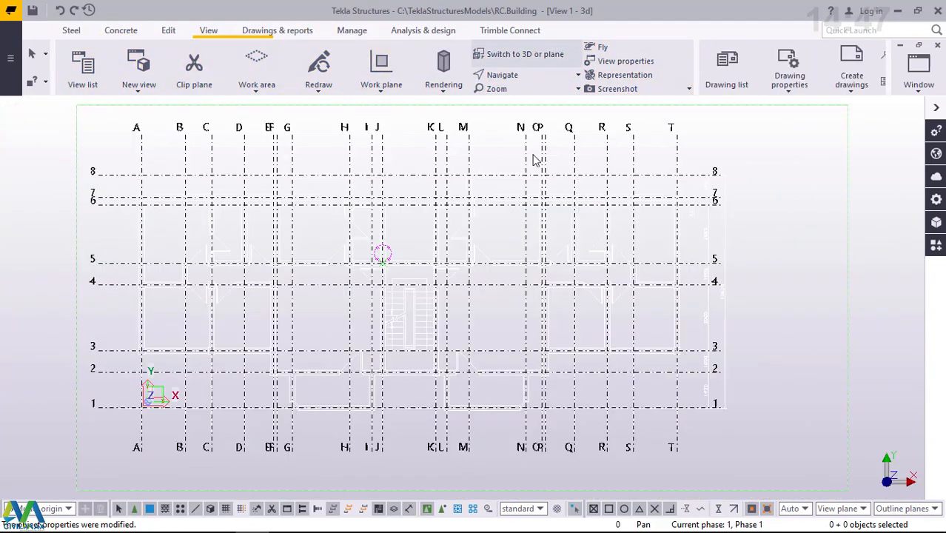
scroll(437, 266, up, 5)
scroll(440, 287, down, 8)
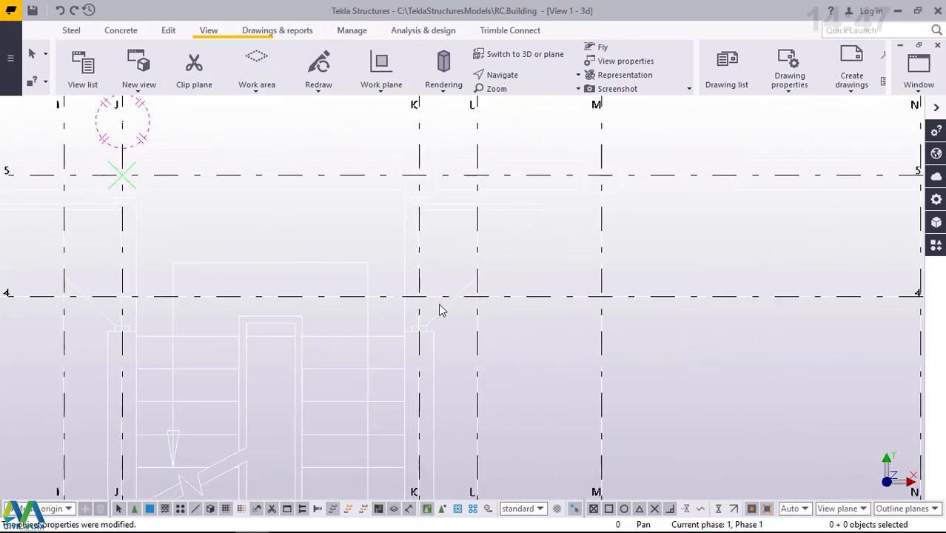
scroll(508, 345, up, 5)
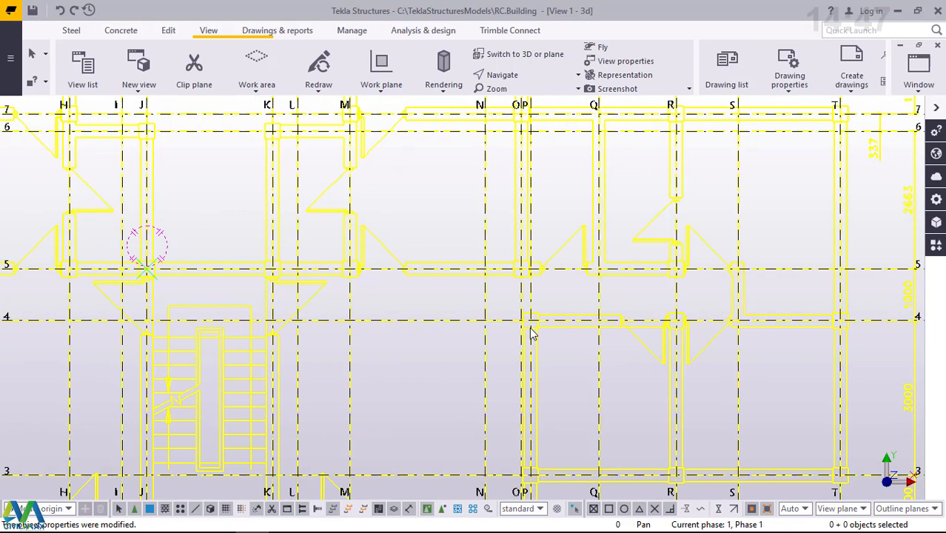
scroll(473, 337, down, 3)
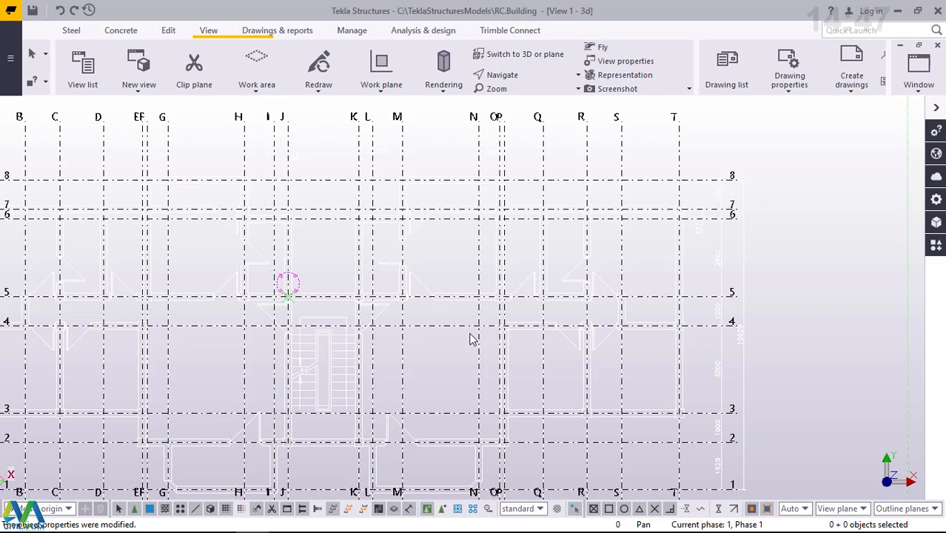
- Open the Insert PDF import settings and move the dialog clear of the ribbon
click(13, 68)
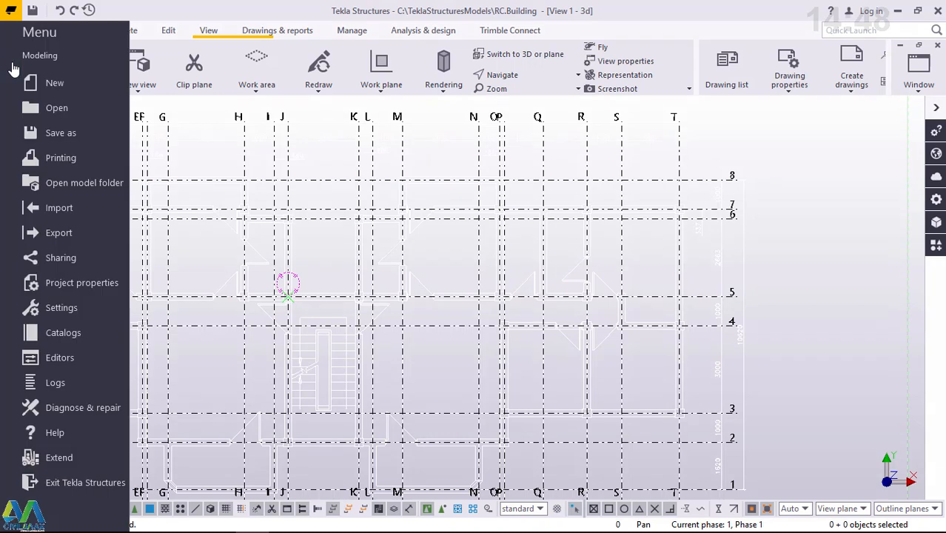
click(60, 157)
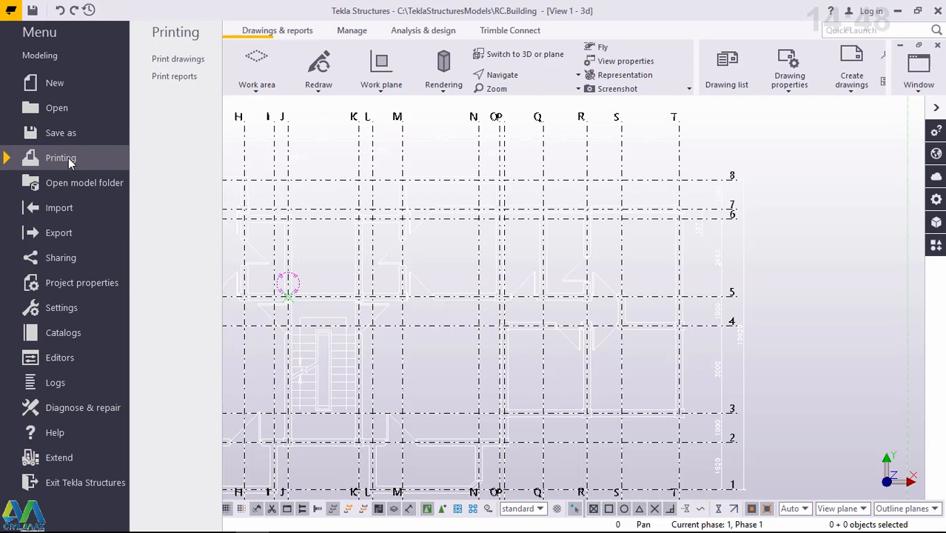
click(63, 210)
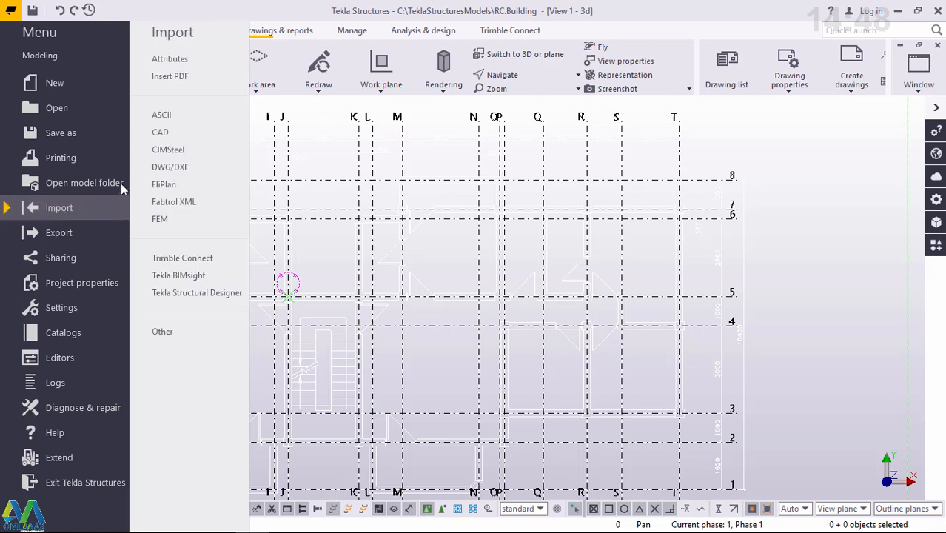
click(176, 81)
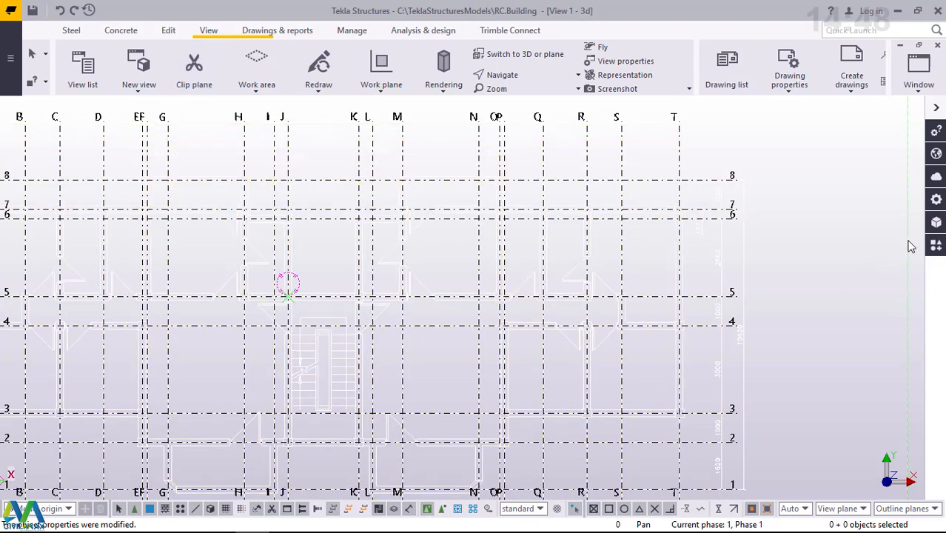
key(Return)
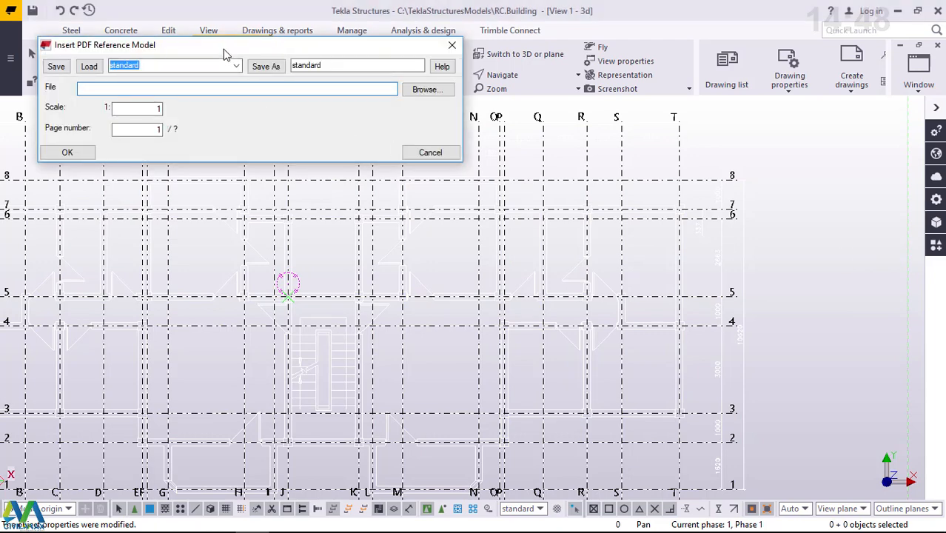
drag(224, 49, 249, 126)
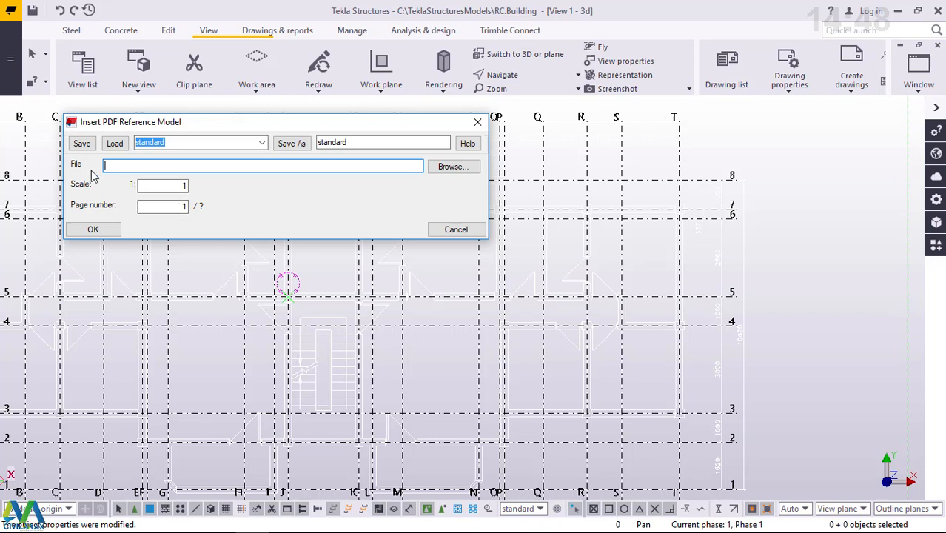
- Choose MULINGE-Model.pdf from the Desktop as the PDF reference model and accept scale 1:1 and page 1
click(451, 174)
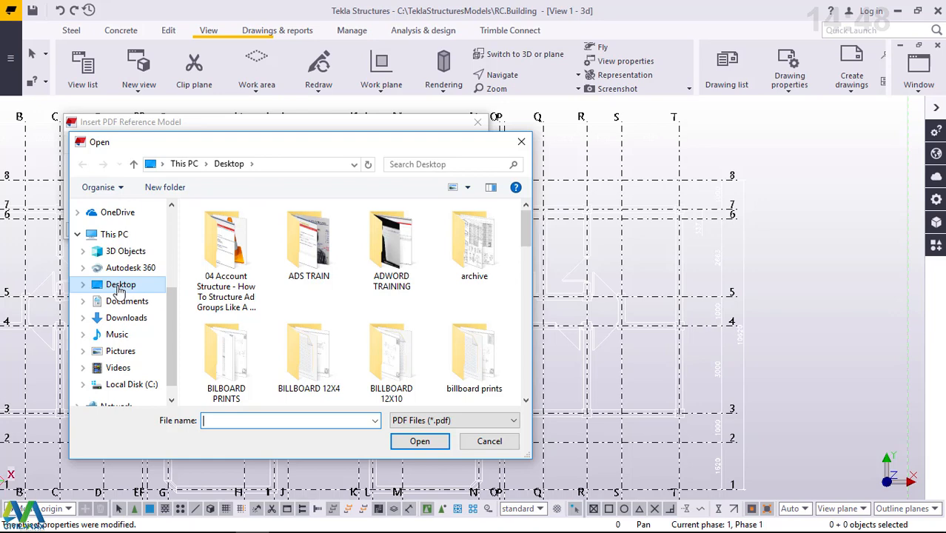
click(525, 400)
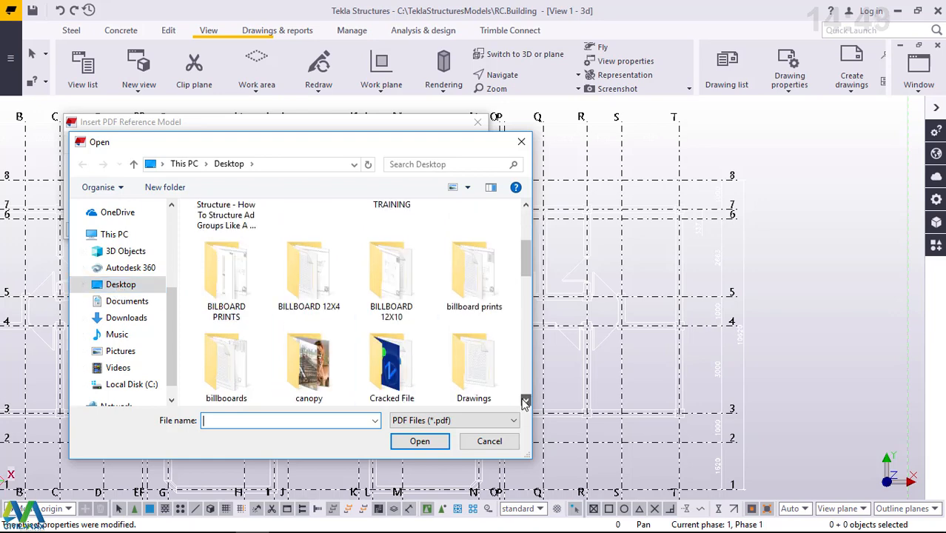
scroll(524, 400, down, 7)
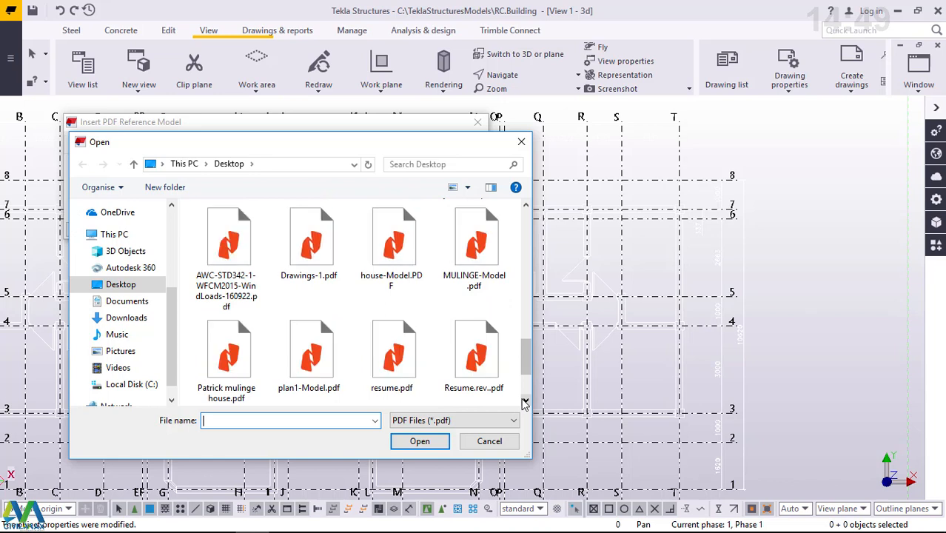
click(478, 248)
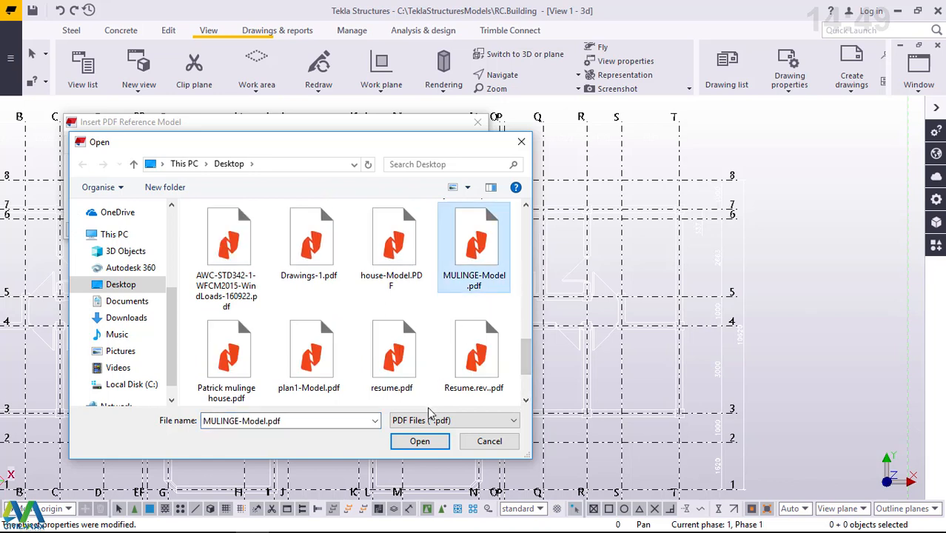
click(417, 443)
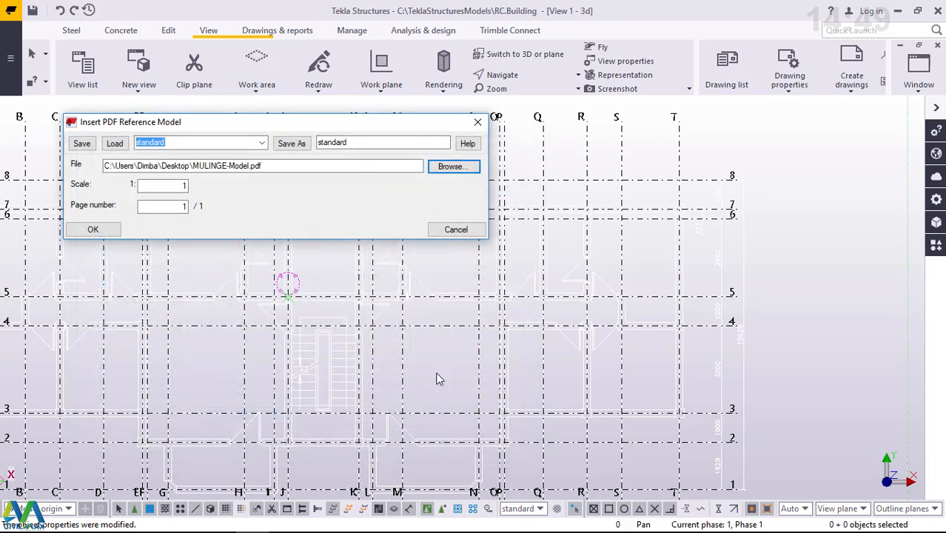
click(270, 166)
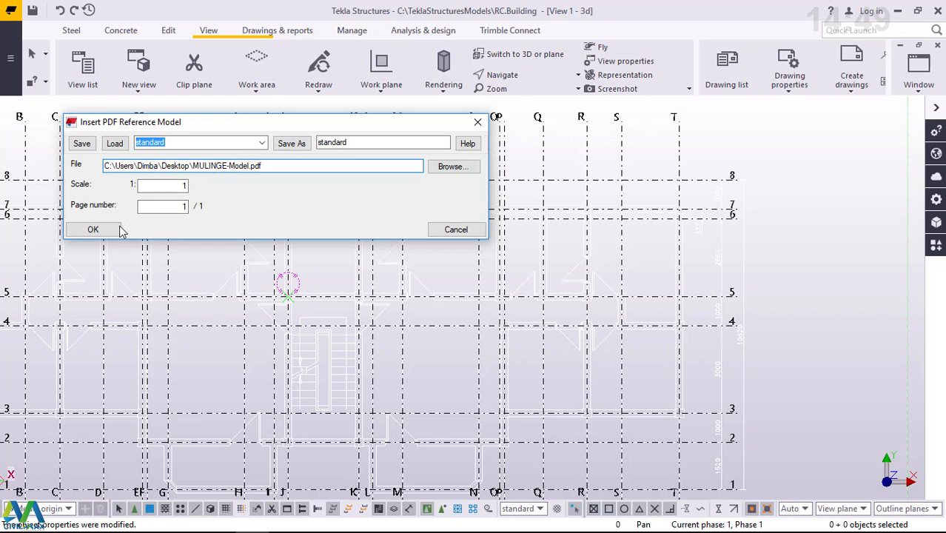
click(182, 207)
text(1)
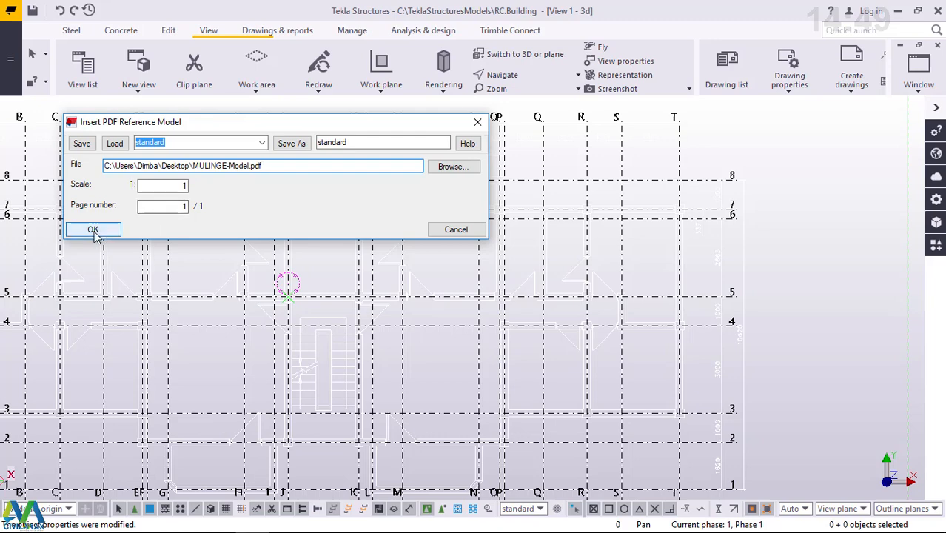
click(94, 231)
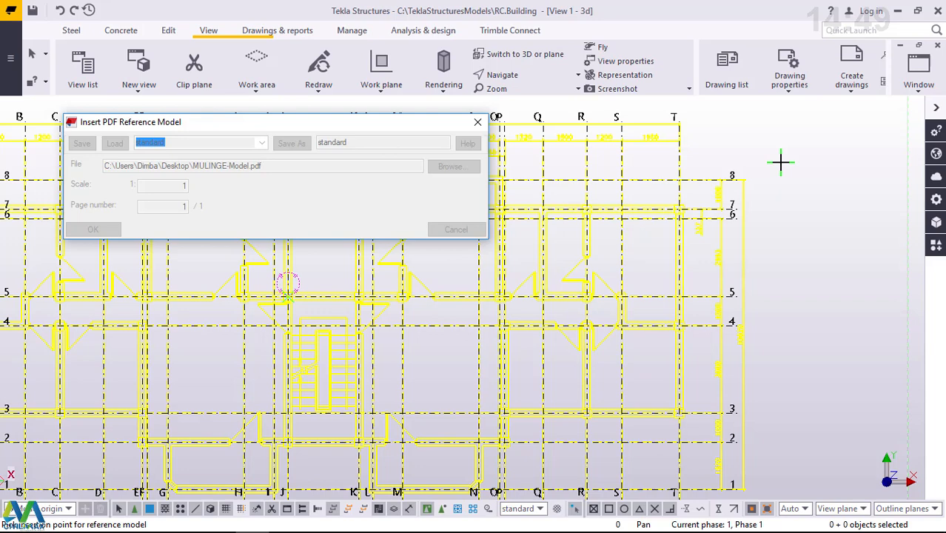
- Place the PDF reference model on grid line 8 beyond grid line T, end the command and check the inserted plan
scroll(736, 153, up, 3)
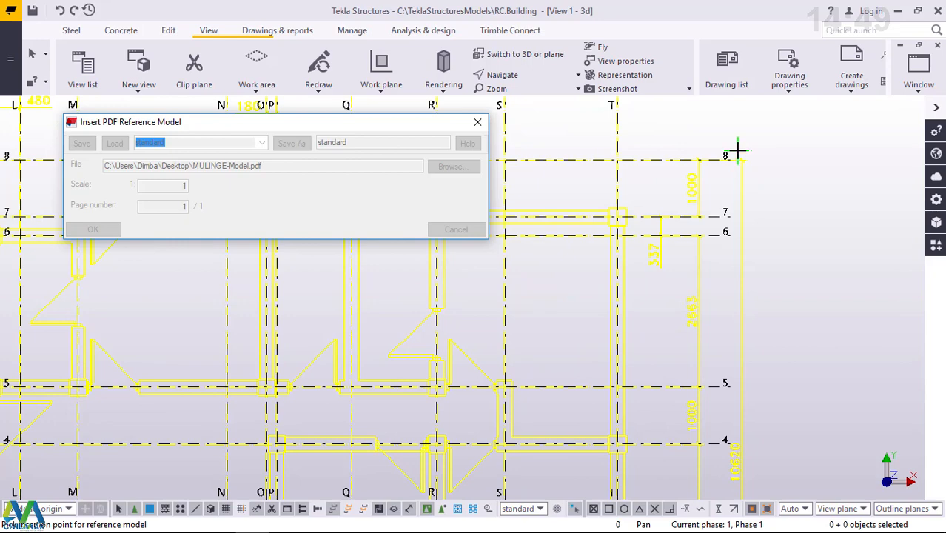
scroll(736, 152, up, 5)
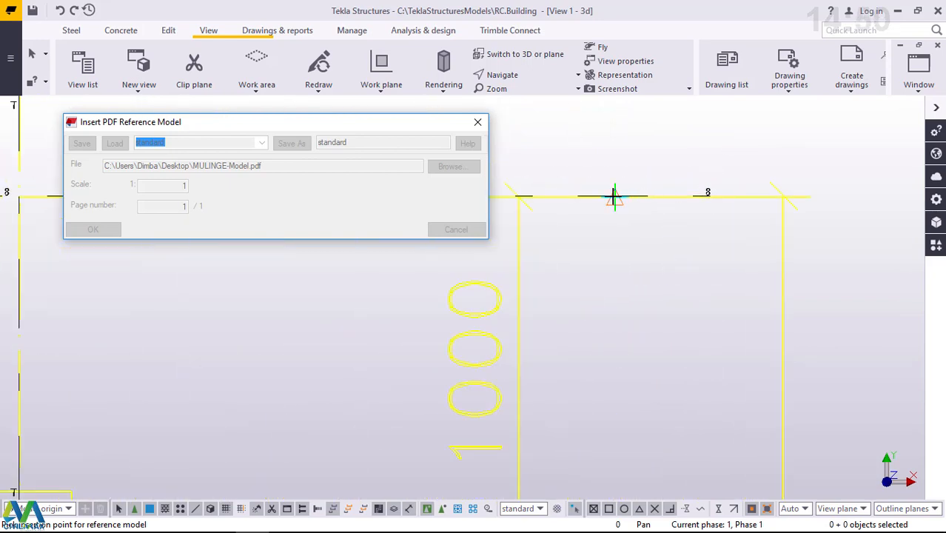
click(615, 196)
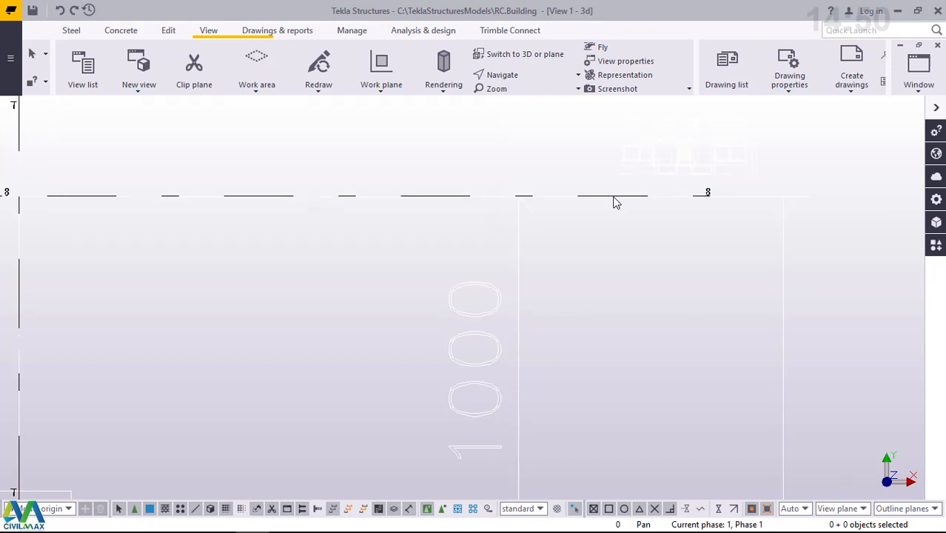
right_click(599, 252)
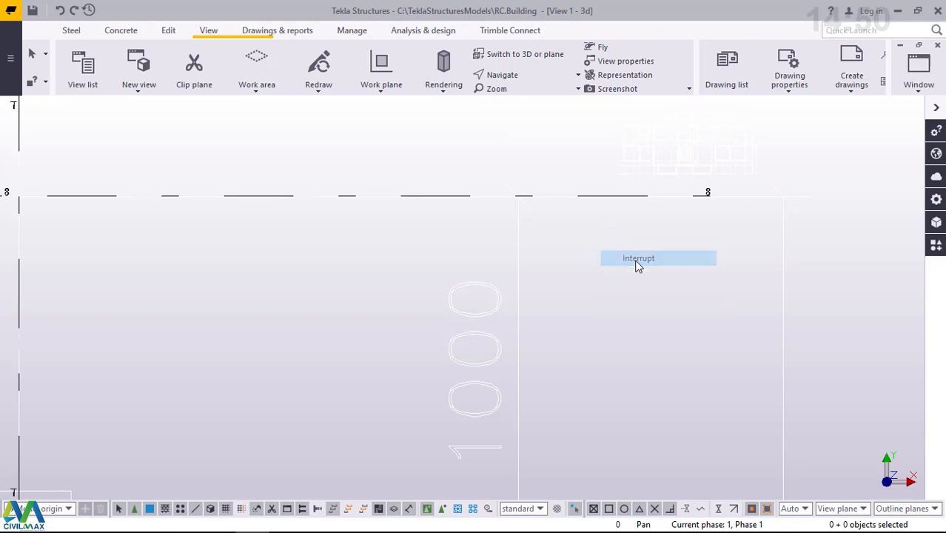
click(636, 261)
scroll(581, 344, down, 5)
scroll(645, 274, up, 2)
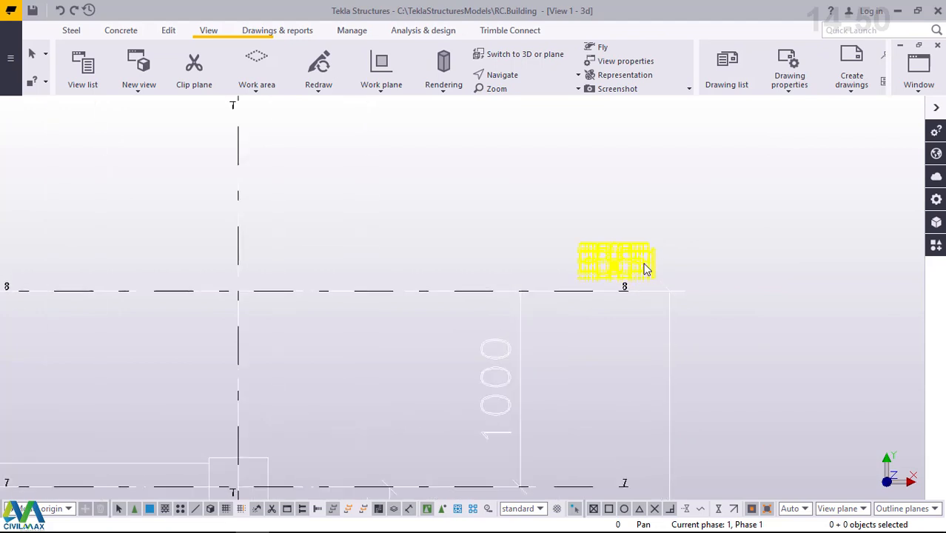
scroll(636, 284, down, 5)
scroll(634, 284, up, 4)
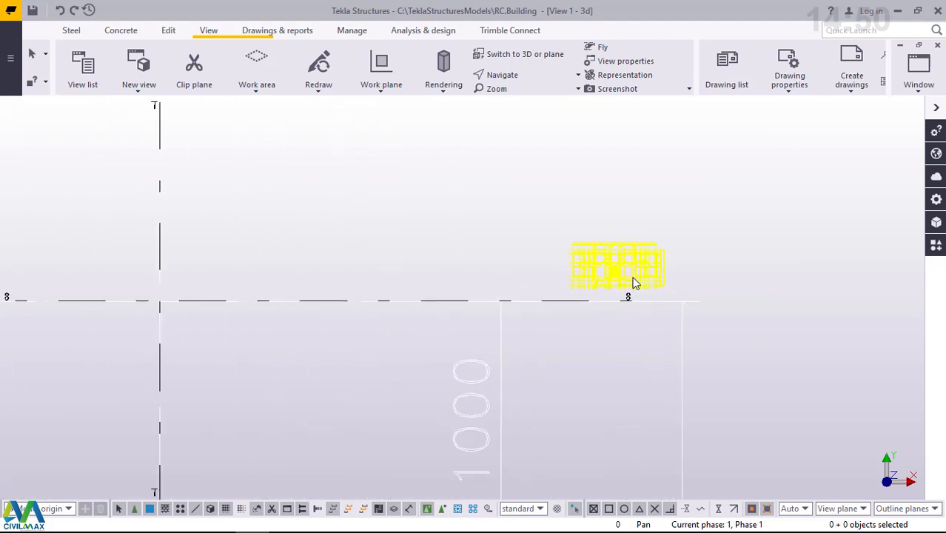
- Examine the newly inserted PDF floor plan near grid line 8 and compare its size with the earlier reference plan
scroll(633, 283, up, 6)
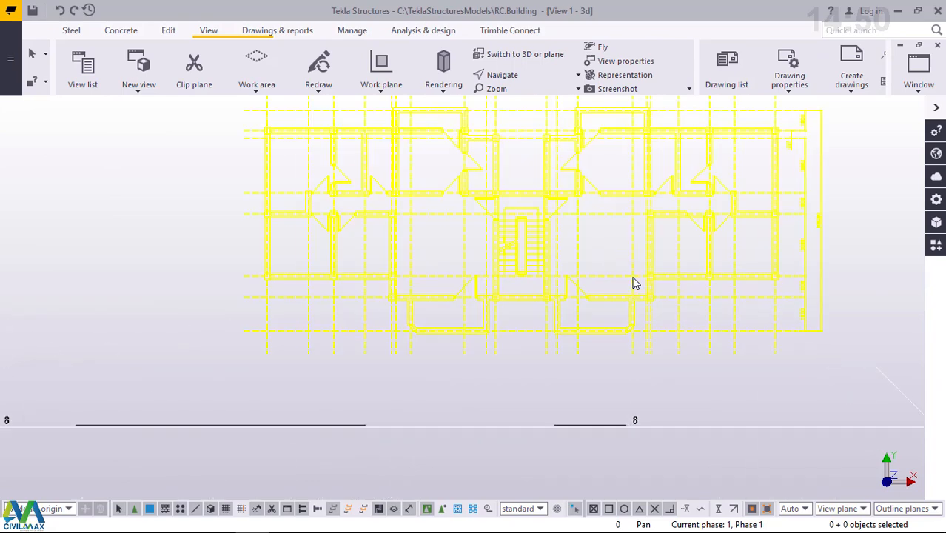
scroll(632, 278, up, 2)
scroll(482, 357, down, 8)
scroll(610, 299, up, 2)
click(610, 298)
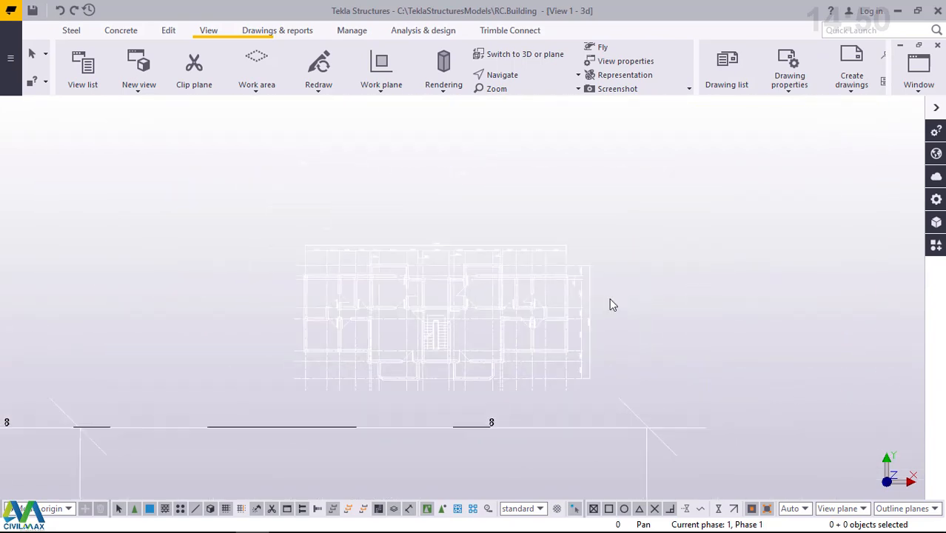
scroll(510, 342, up, 4)
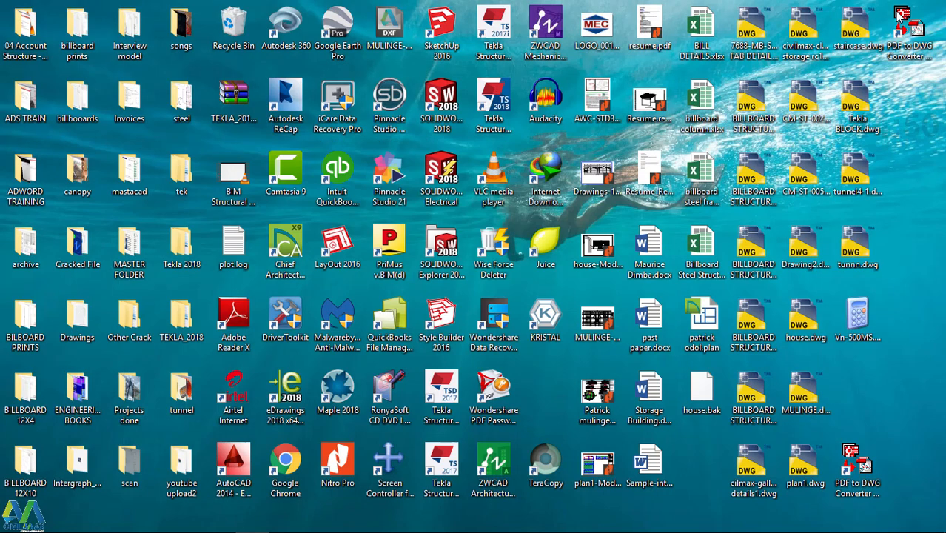
- Open the Vn-500MS calculator from the desktop and place it beside the floor plan in Tekla Structures
click(897, 11)
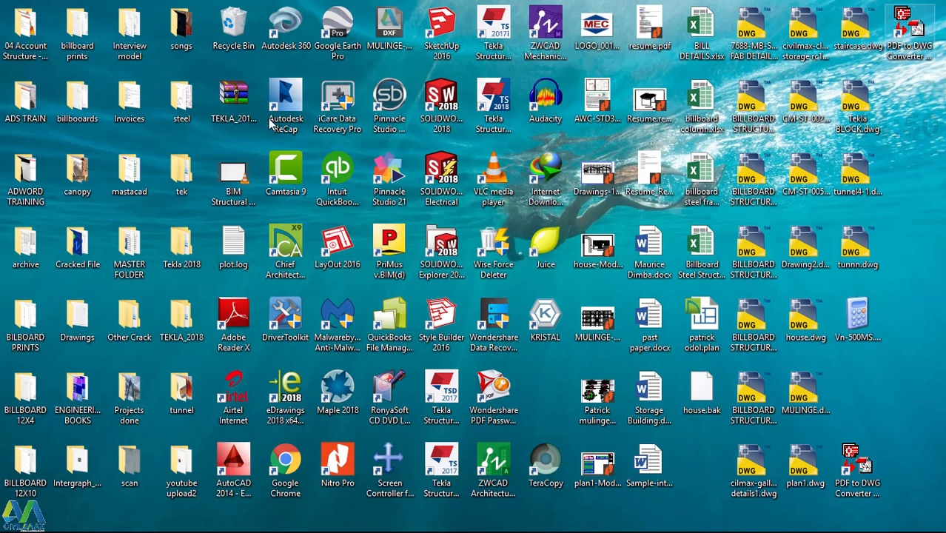
click(175, 460)
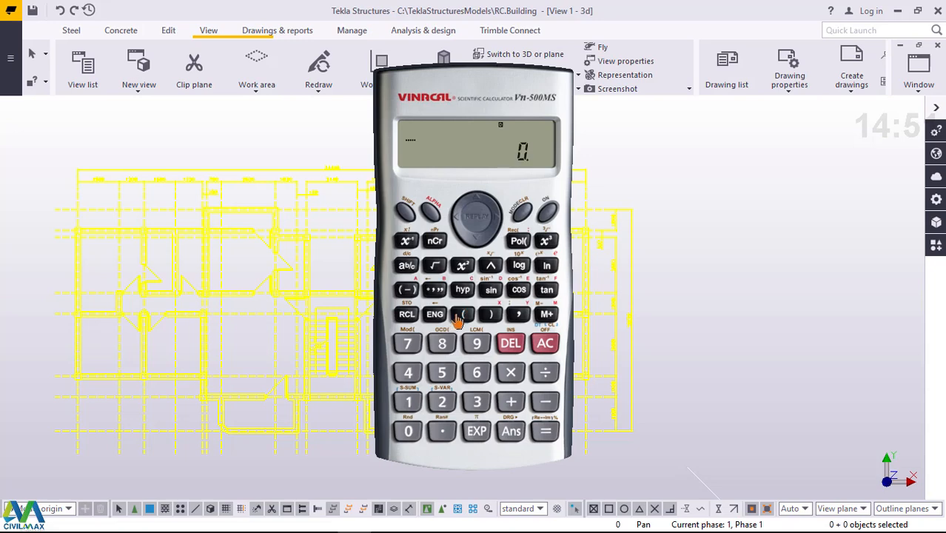
drag(461, 96, 754, 130)
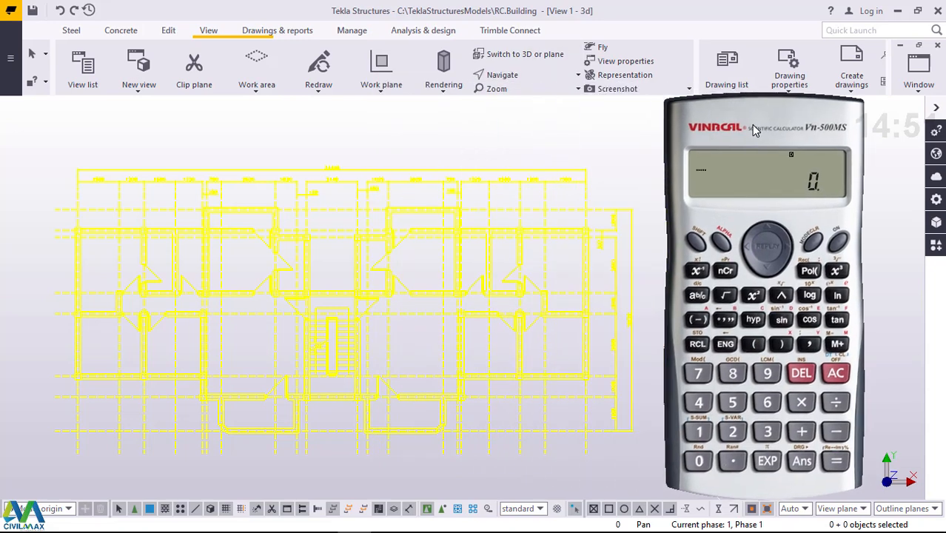
- Examine the inserted plan's horizontal dimension chain and outer corner, and compare its overall size with the larger reference plan
scroll(592, 172, up, 5)
scroll(289, 347, down, 3)
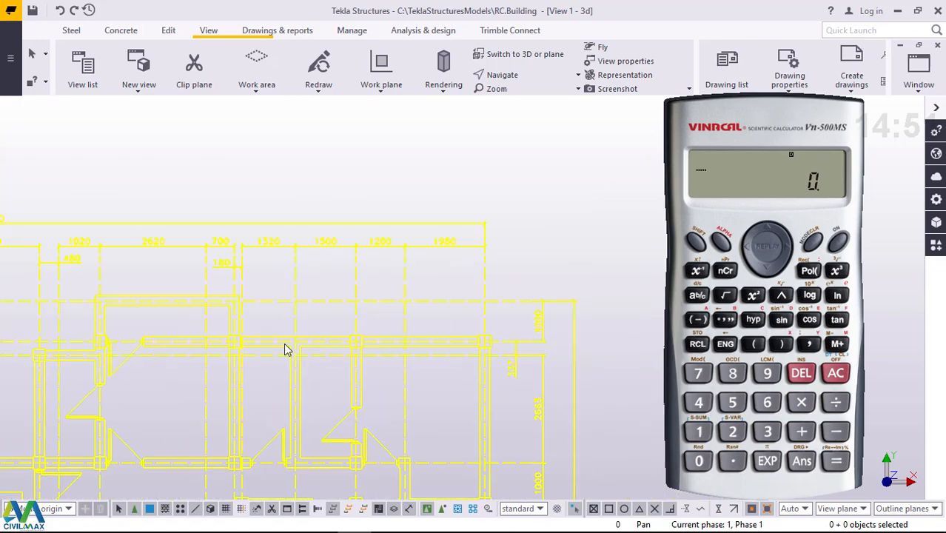
scroll(477, 327, up, 6)
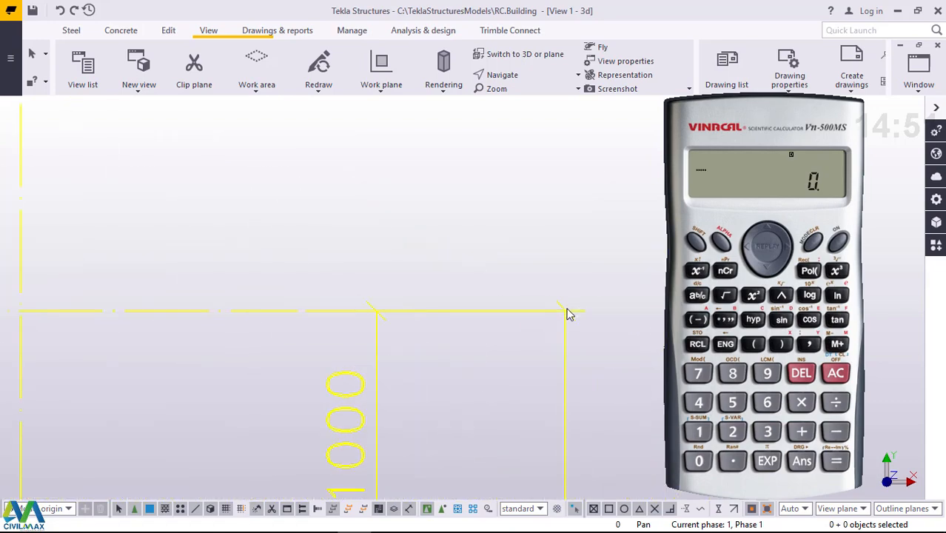
scroll(466, 353, down, 6)
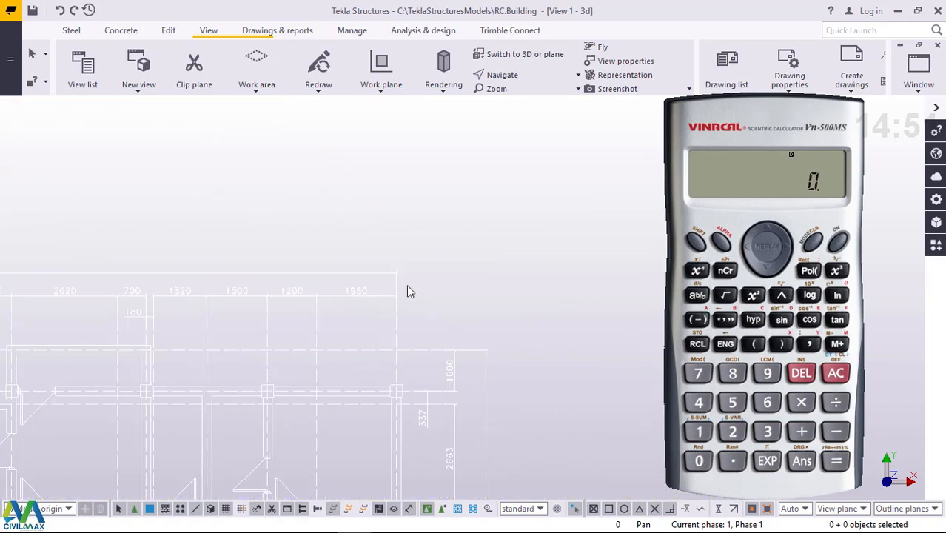
scroll(406, 287, up, 4)
scroll(390, 266, up, 8)
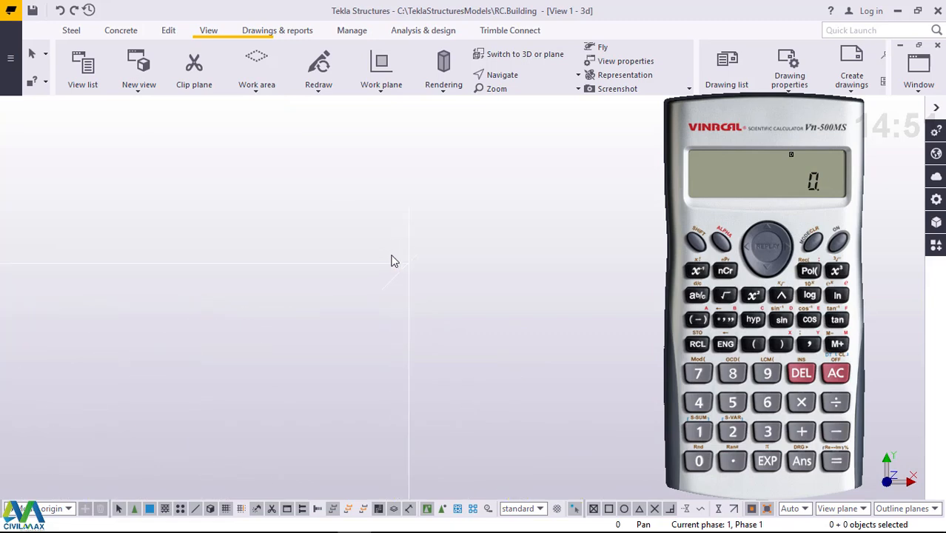
scroll(392, 261, down, 6)
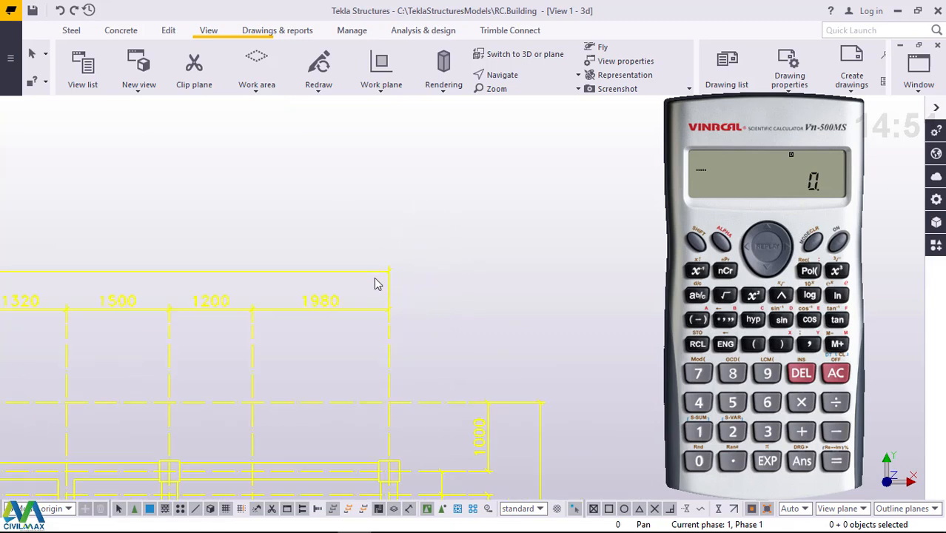
scroll(424, 309, down, 8)
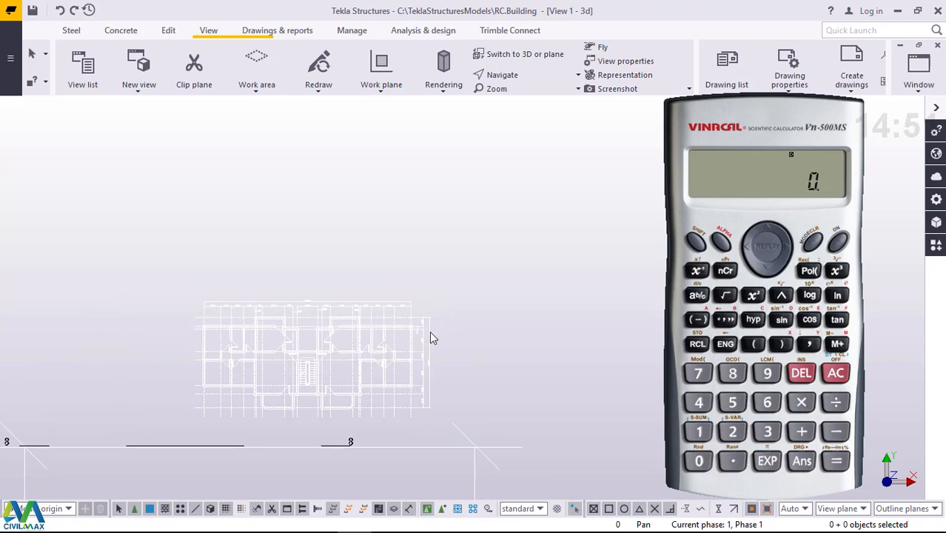
scroll(372, 291, down, 8)
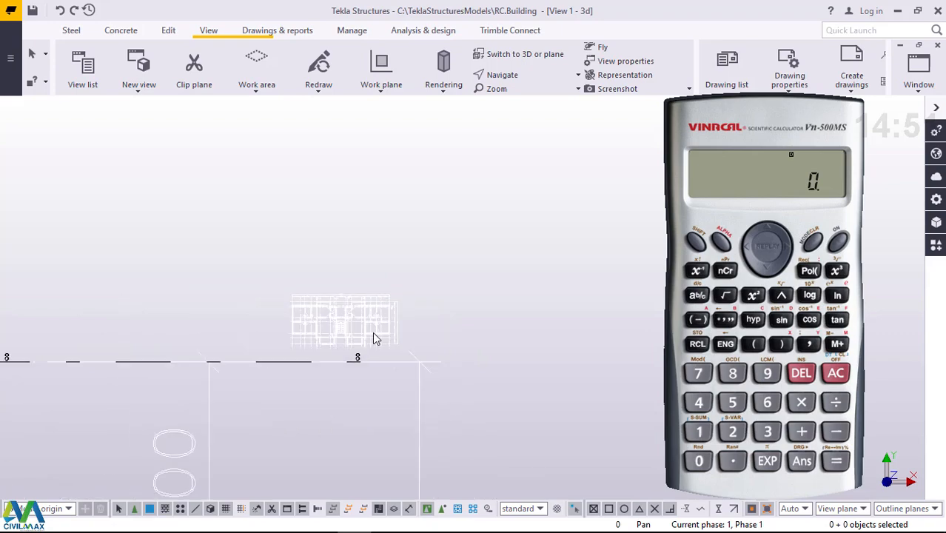
scroll(375, 335, up, 7)
scroll(328, 321, up, 10)
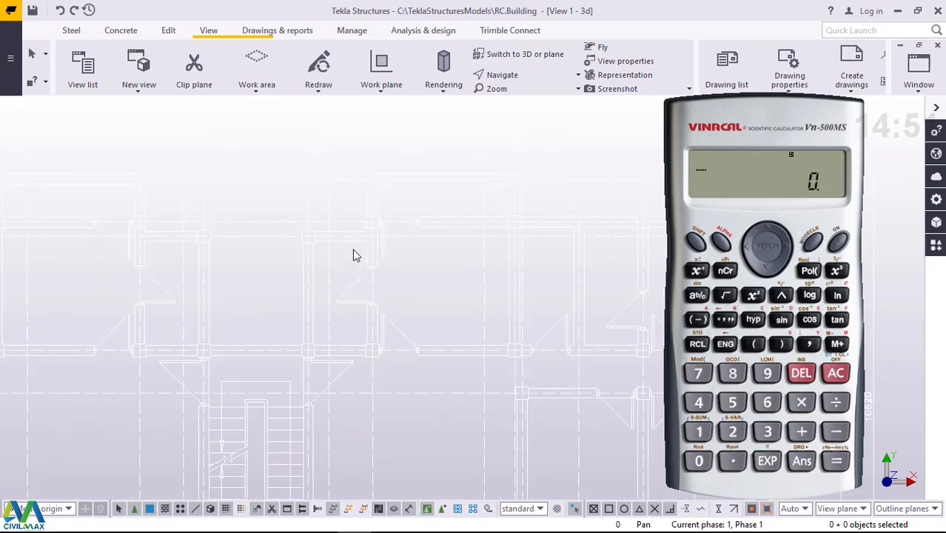
scroll(317, 301, down, 8)
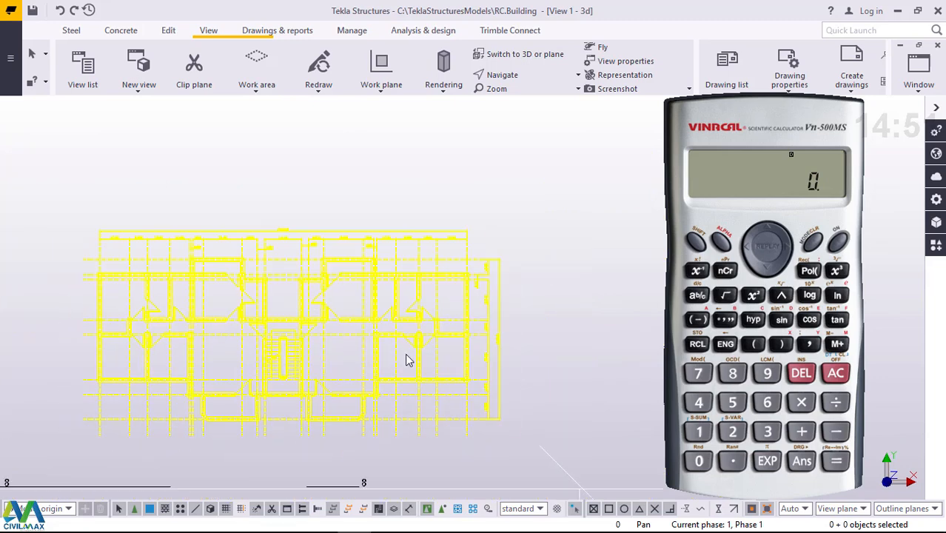
- Examine the inserted plan's vertical dimension chain and follow the overall height dimension line from end to end
scroll(448, 342, up, 5)
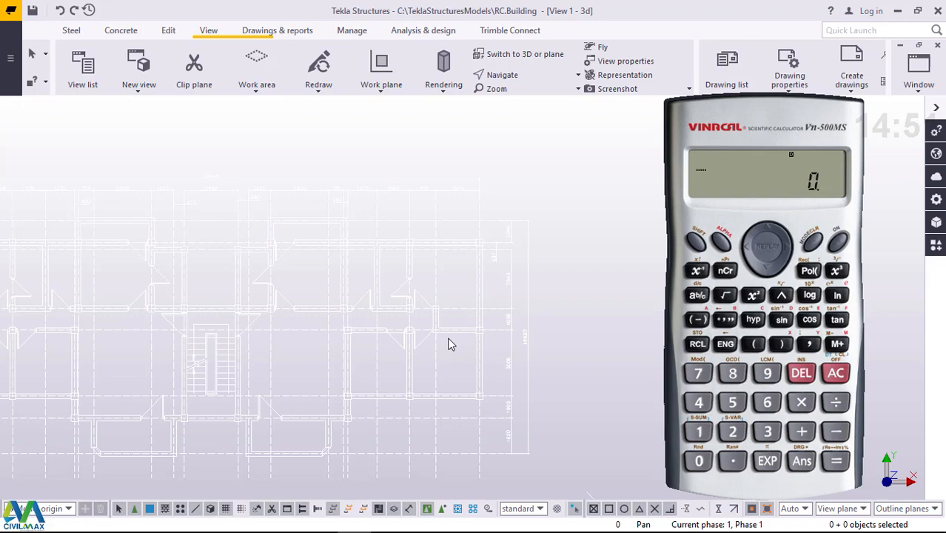
scroll(448, 343, down, 4)
scroll(504, 395, up, 6)
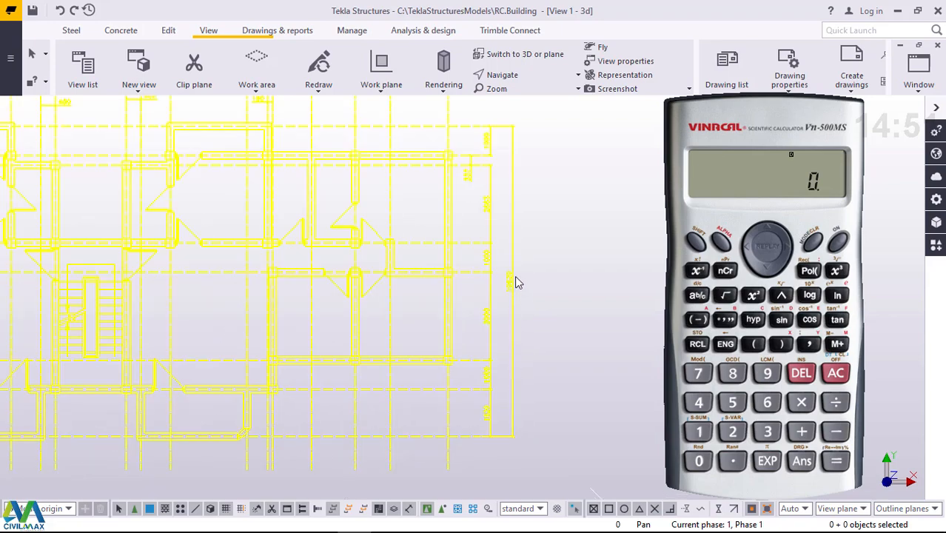
scroll(517, 282, up, 3)
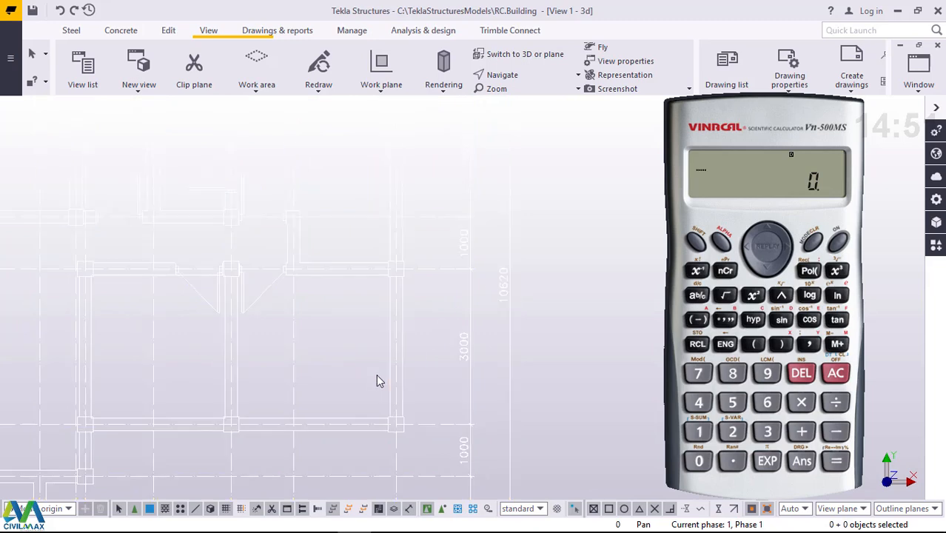
scroll(378, 381, down, 3)
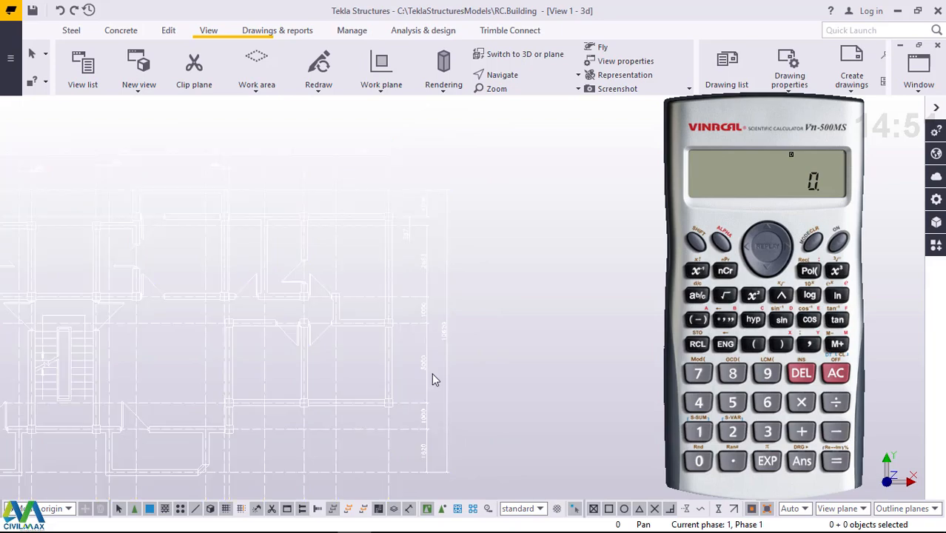
scroll(448, 337, up, 5)
scroll(451, 350, down, 5)
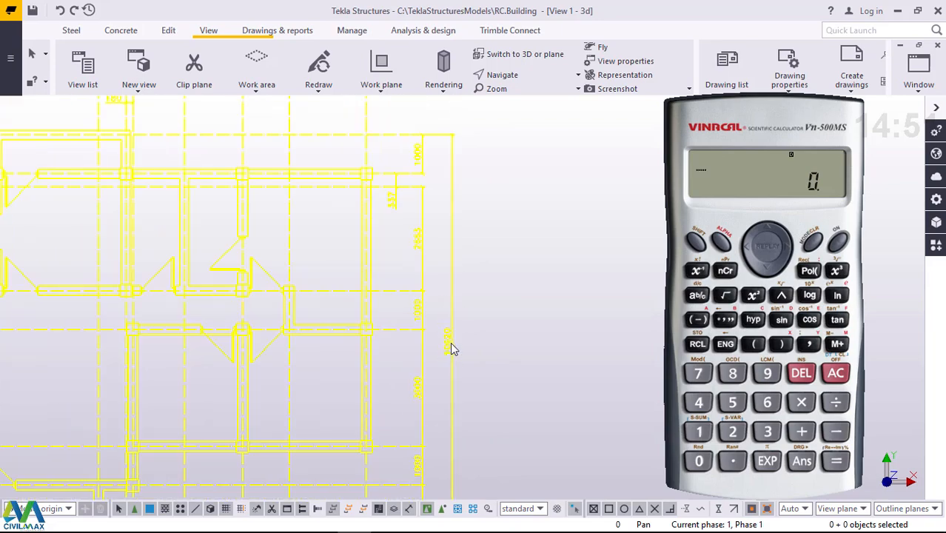
scroll(453, 202, up, 5)
scroll(457, 201, down, 5)
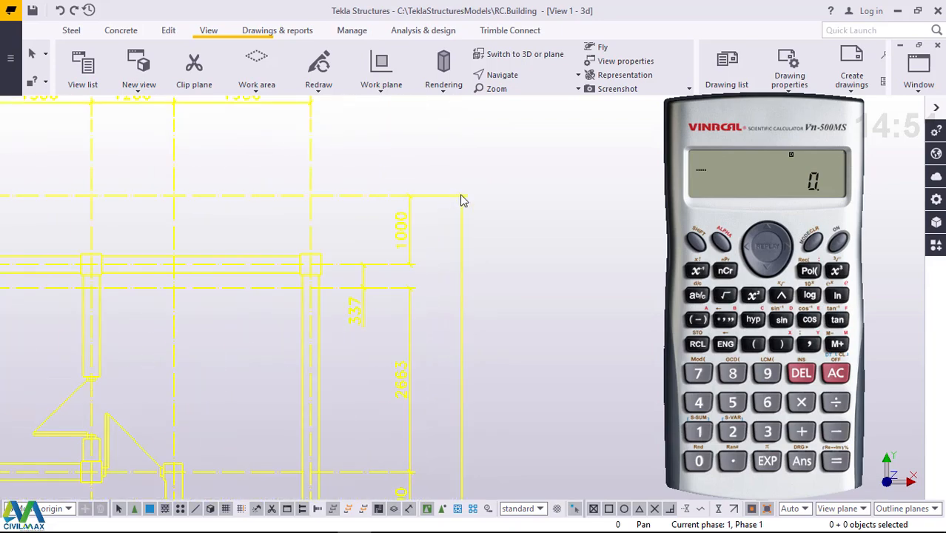
scroll(452, 383, up, 5)
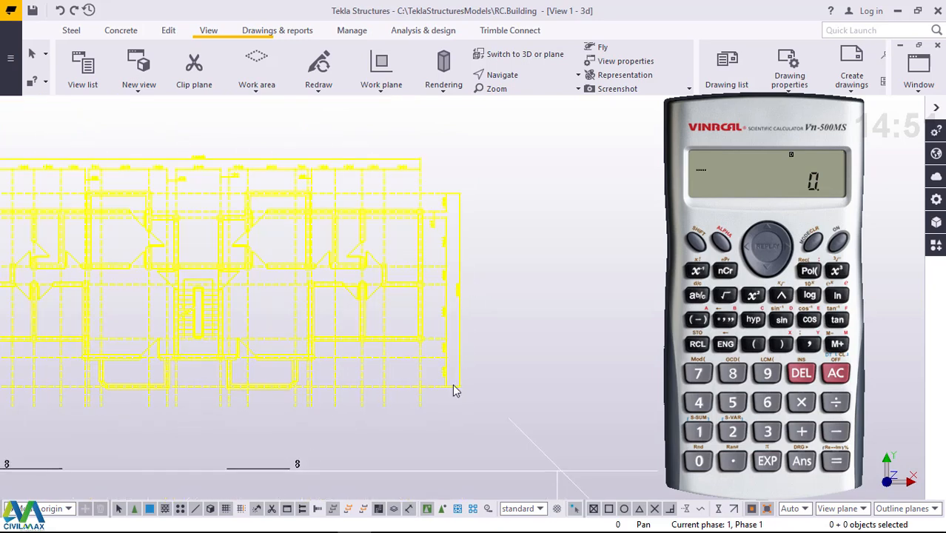
scroll(460, 268, down, 5)
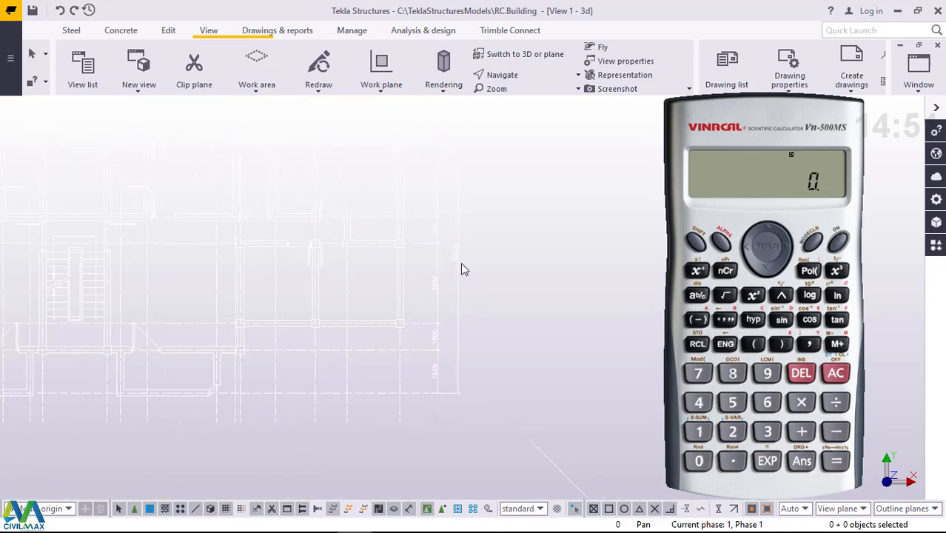
scroll(460, 243, up, 5)
scroll(462, 126, down, 5)
scroll(455, 328, up, 5)
scroll(456, 393, up, 3)
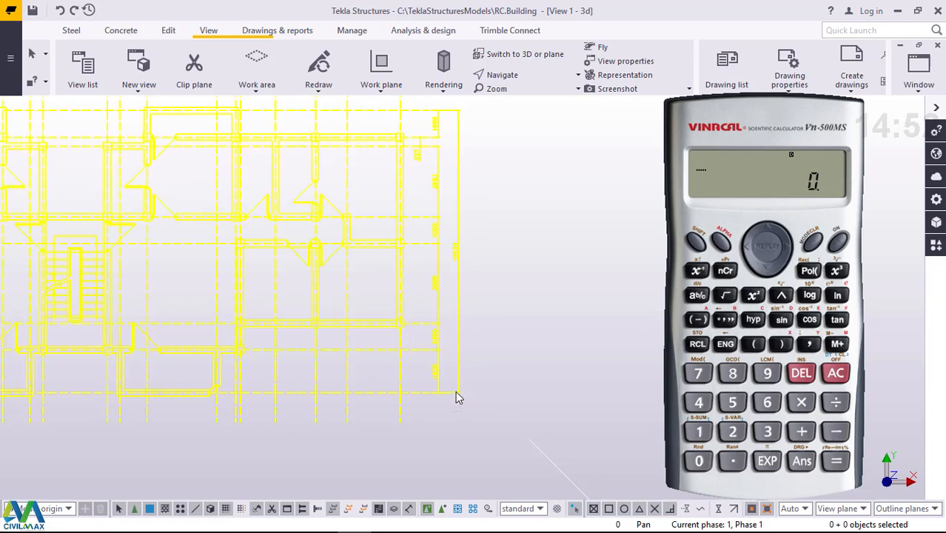
scroll(452, 281, up, 5)
scroll(447, 234, up, 5)
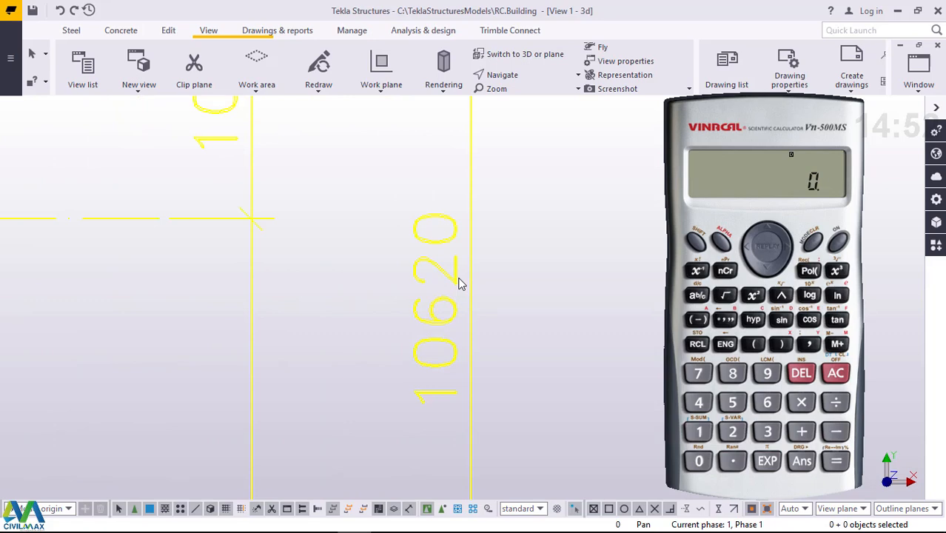
scroll(407, 305, down, 5)
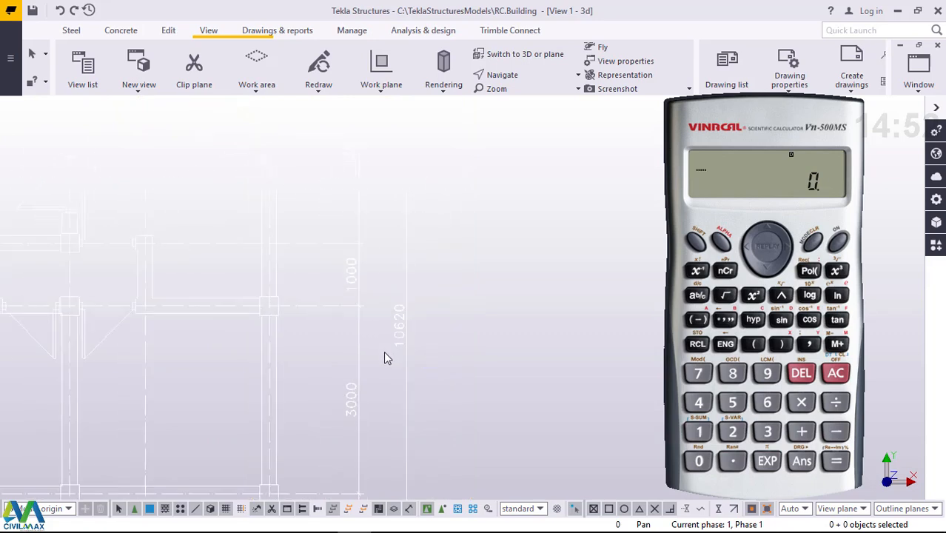
scroll(384, 348, down, 3)
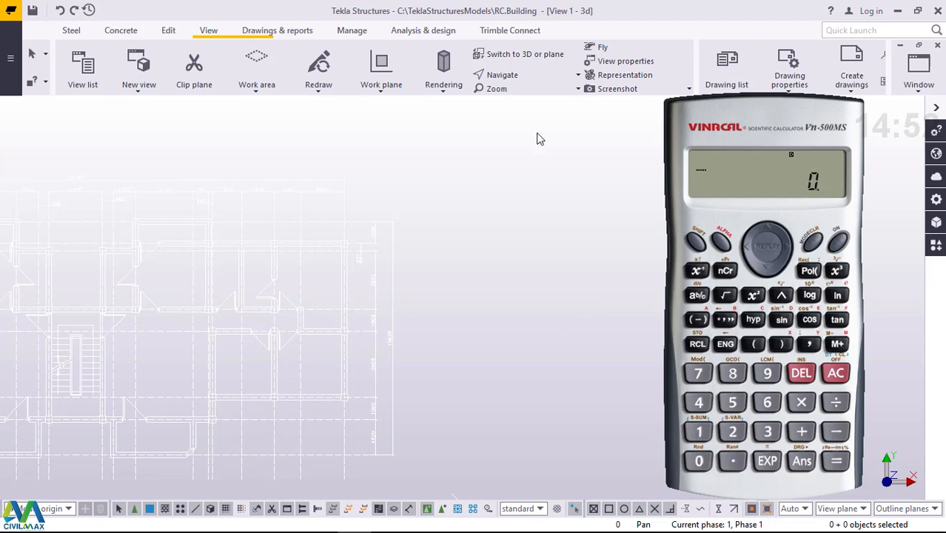
- Start a distance measurement from the upper end of the inserted plan's overall vertical dimension line
click(168, 32)
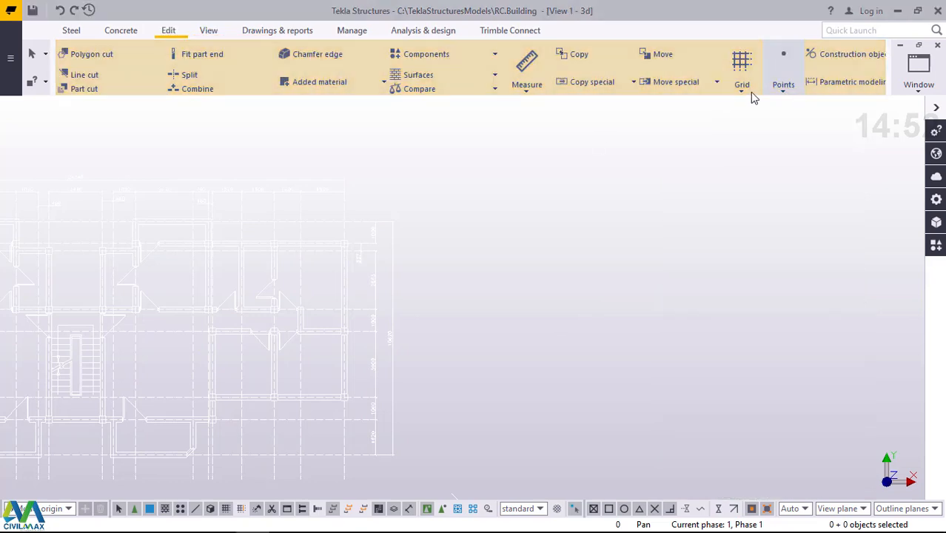
click(524, 90)
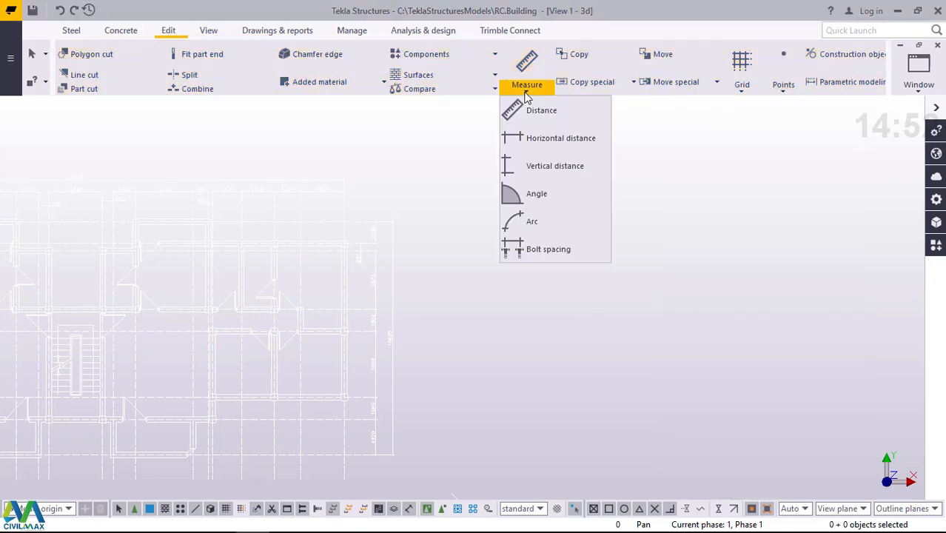
click(541, 110)
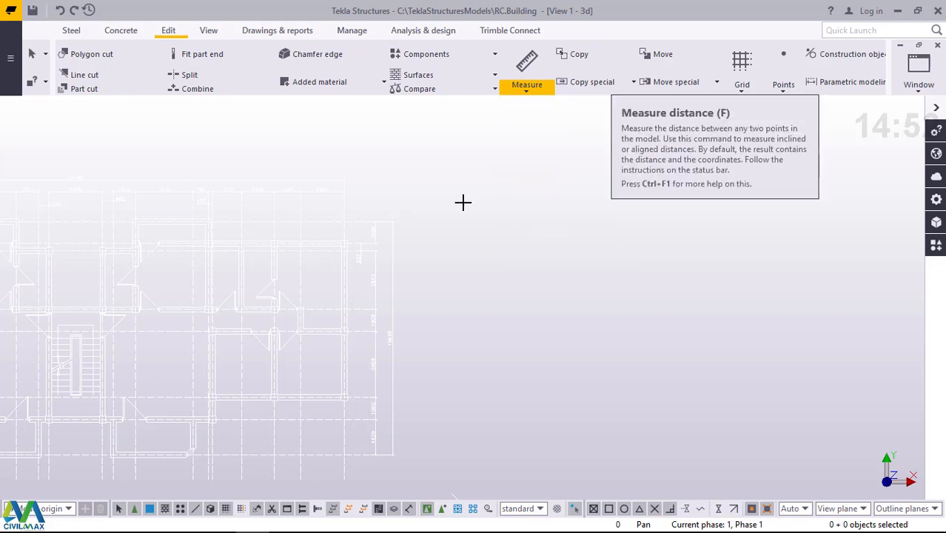
scroll(388, 222, up, 3)
scroll(385, 201, up, 5)
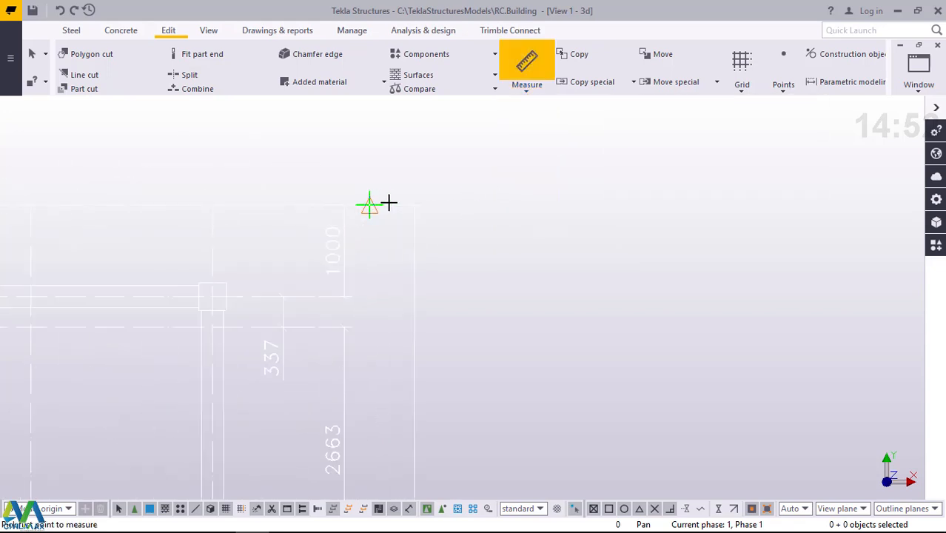
scroll(456, 201, up, 2)
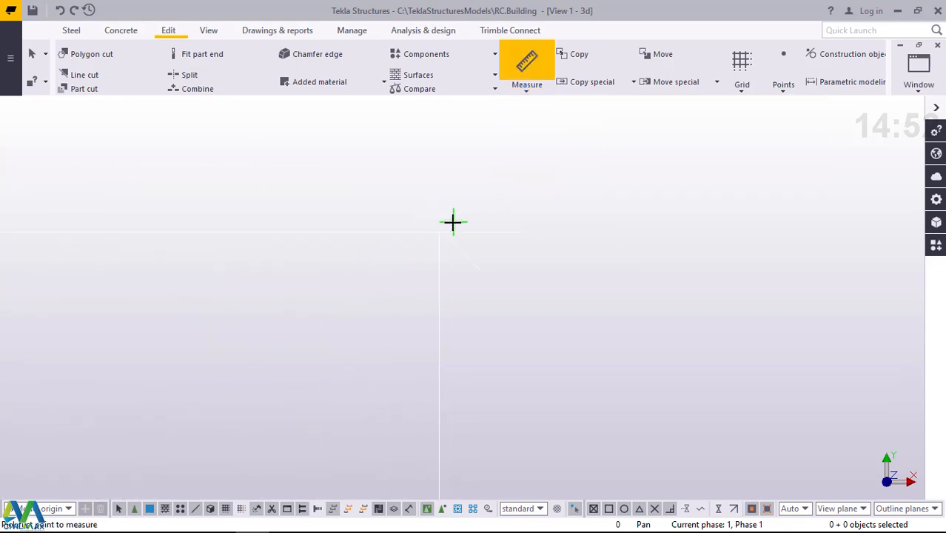
scroll(439, 231, up, 3)
scroll(438, 231, up, 1)
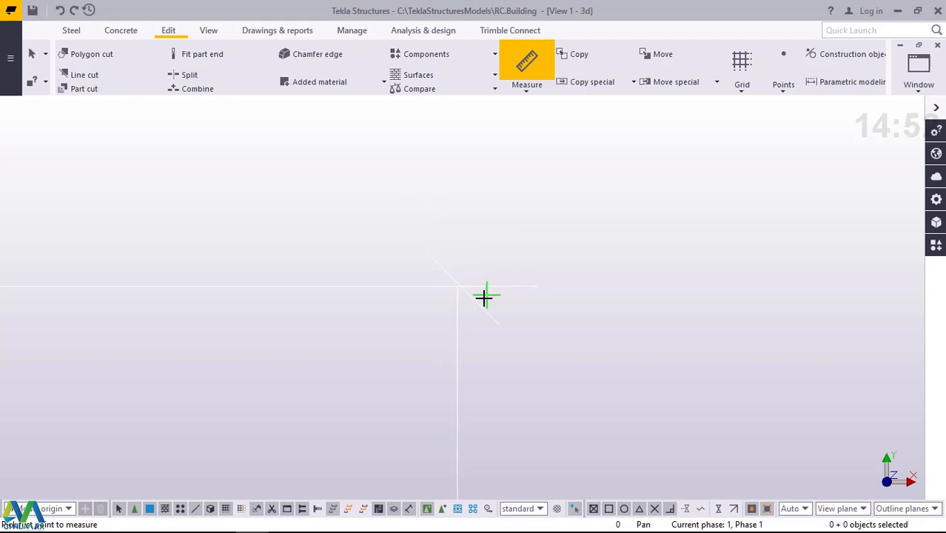
middle_drag(448, 292, 458, 294)
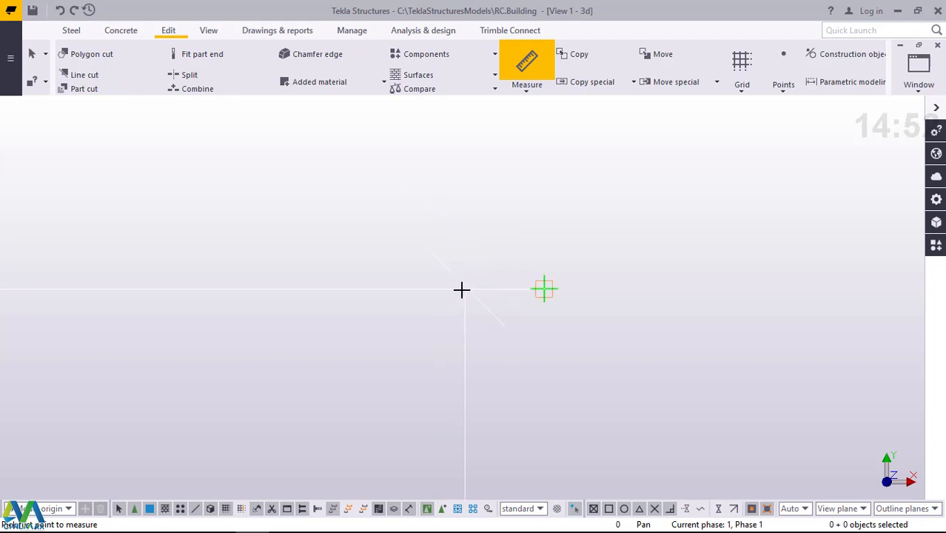
click(543, 289)
- Pick the lower end of the overall vertical dimension line as the second point of the distance measurement
scroll(474, 229, down, 2)
scroll(471, 227, down, 5)
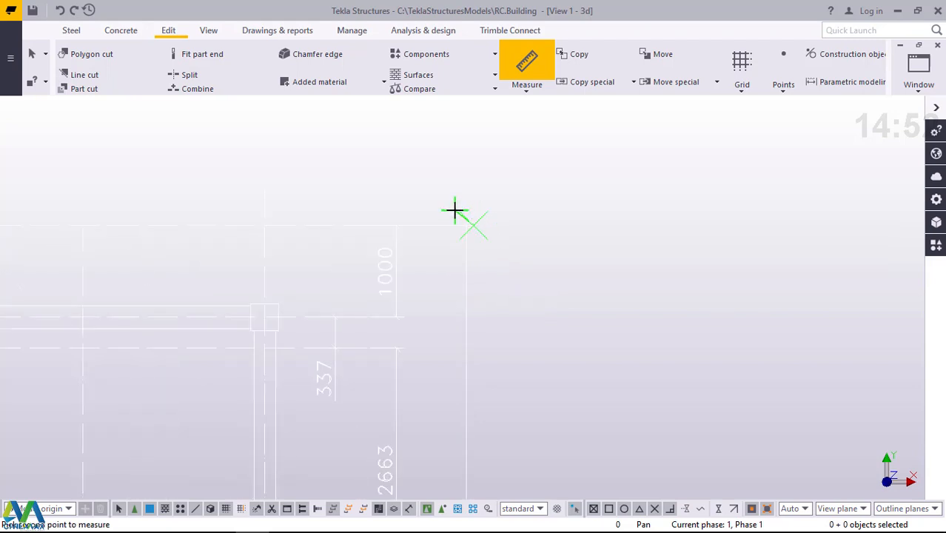
scroll(455, 312, up, 6)
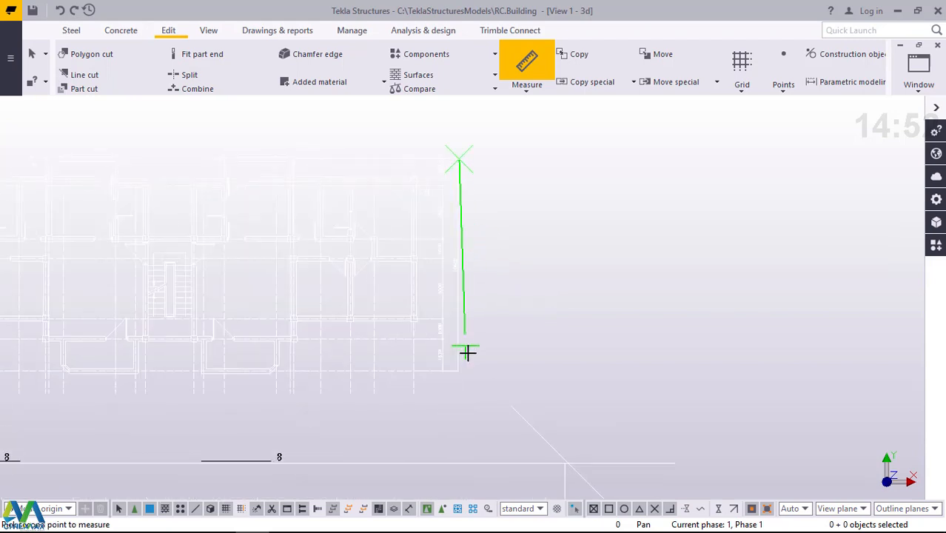
scroll(440, 370, up, 5)
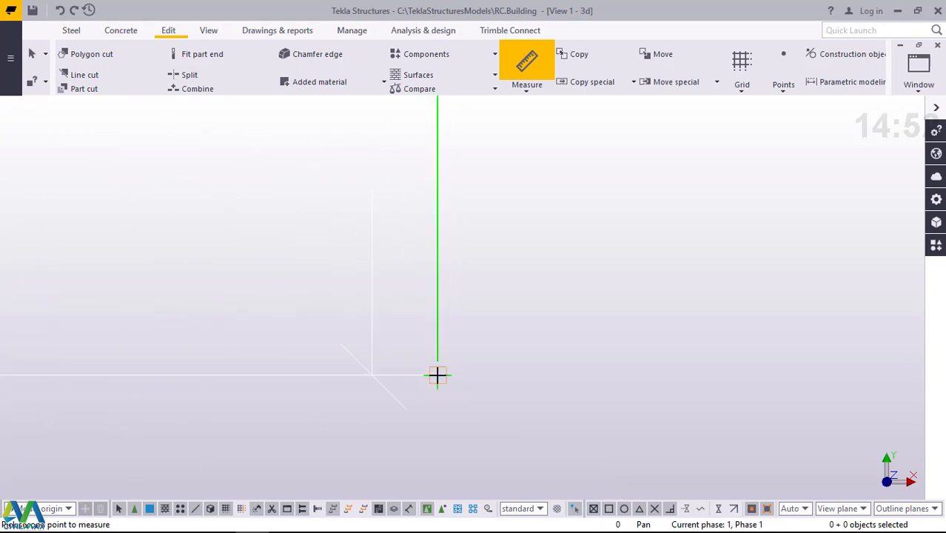
click(437, 375)
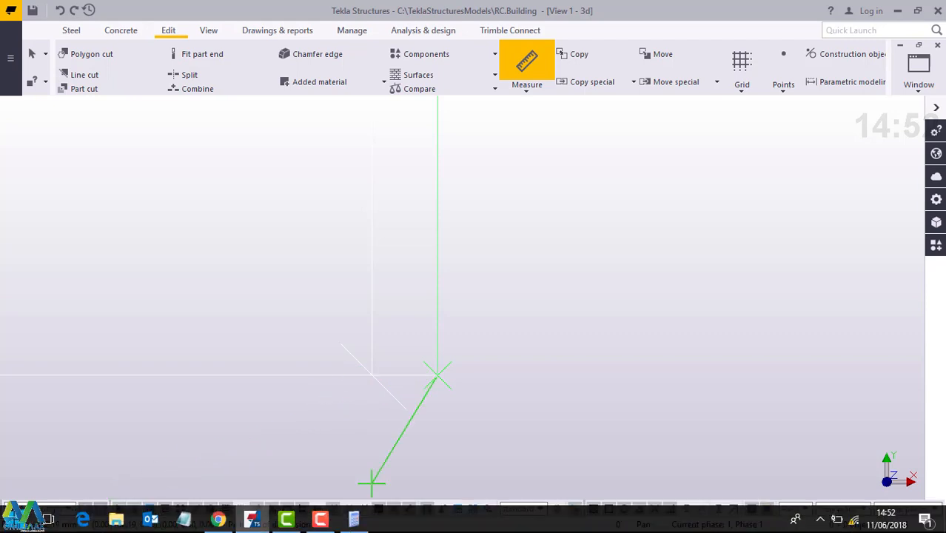
- Calculate the scale factor on the Vn-500MS calculator by dividing the overall height 10620 by the measured distance 152.19
scroll(473, 316, down, 3)
scroll(427, 348, down, 3)
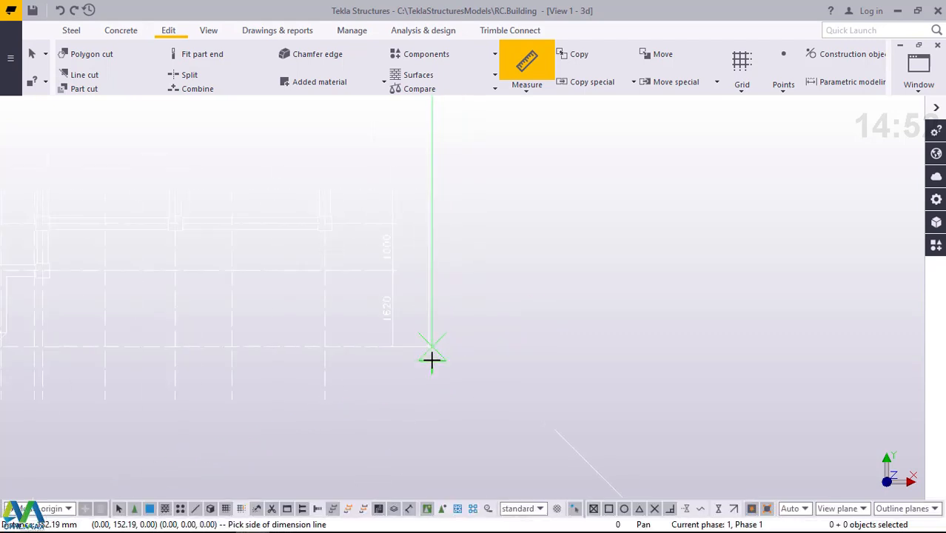
scroll(433, 280, up, 5)
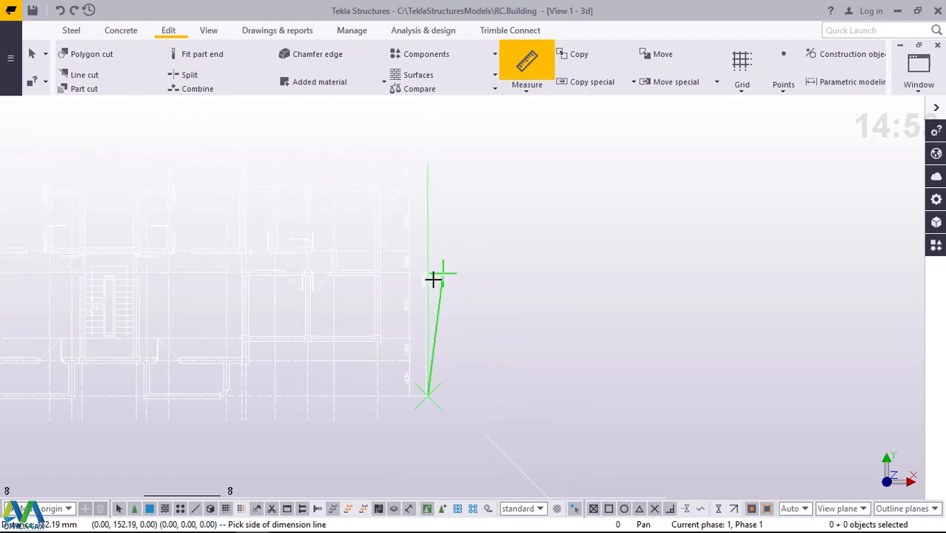
scroll(419, 252, up, 4)
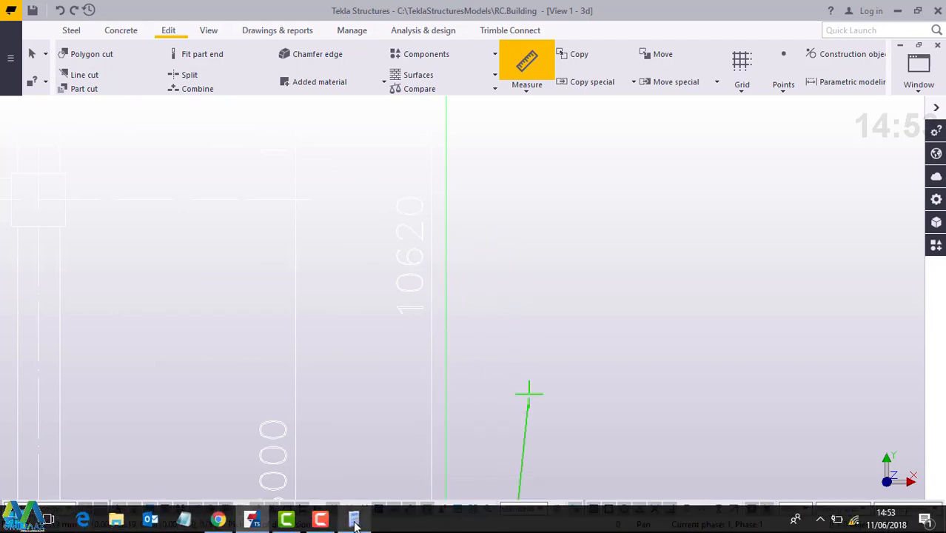
click(354, 523)
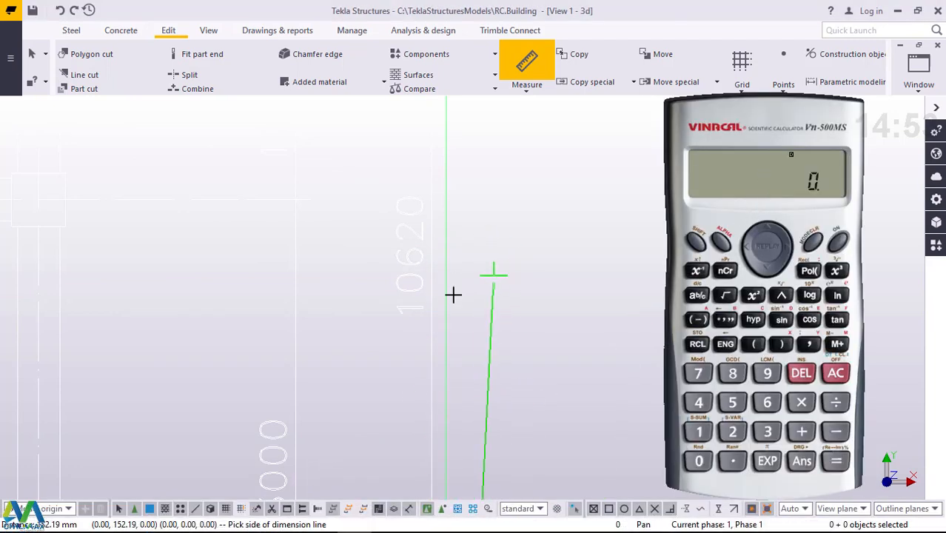
click(700, 440)
click(698, 460)
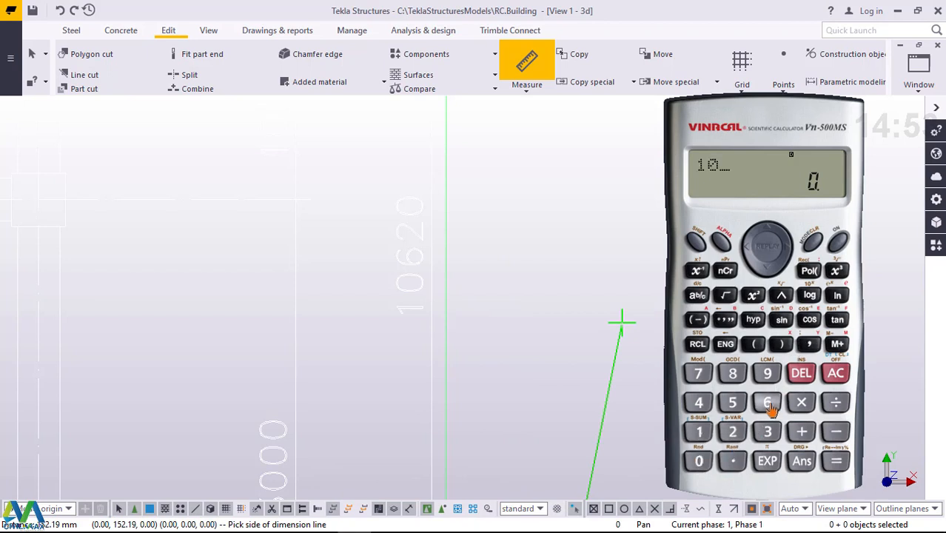
click(767, 403)
click(731, 432)
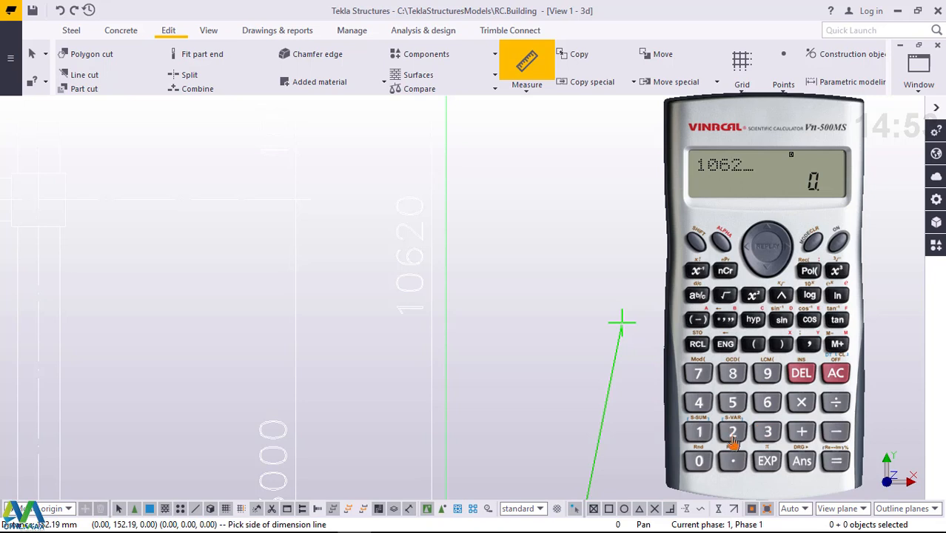
click(700, 463)
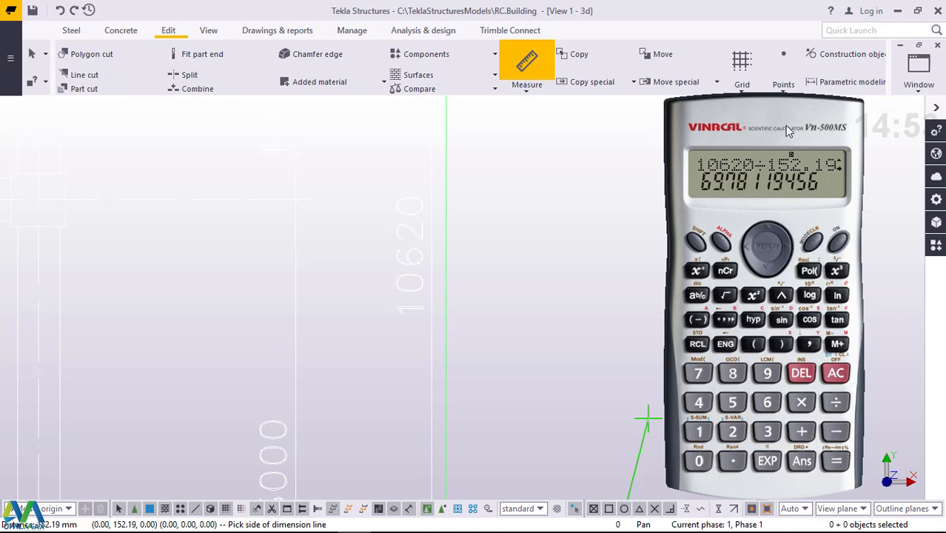
- Move the calculator away from the vertical dimension line and end the distance measurement without placing its dimension
drag(760, 127, 290, 77)
scroll(613, 215, down, 5)
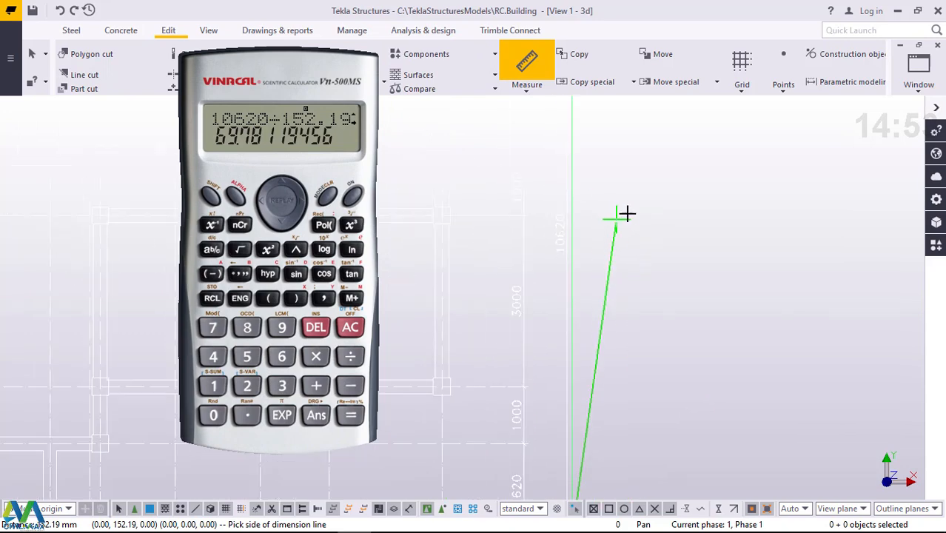
right_click(688, 182)
click(696, 187)
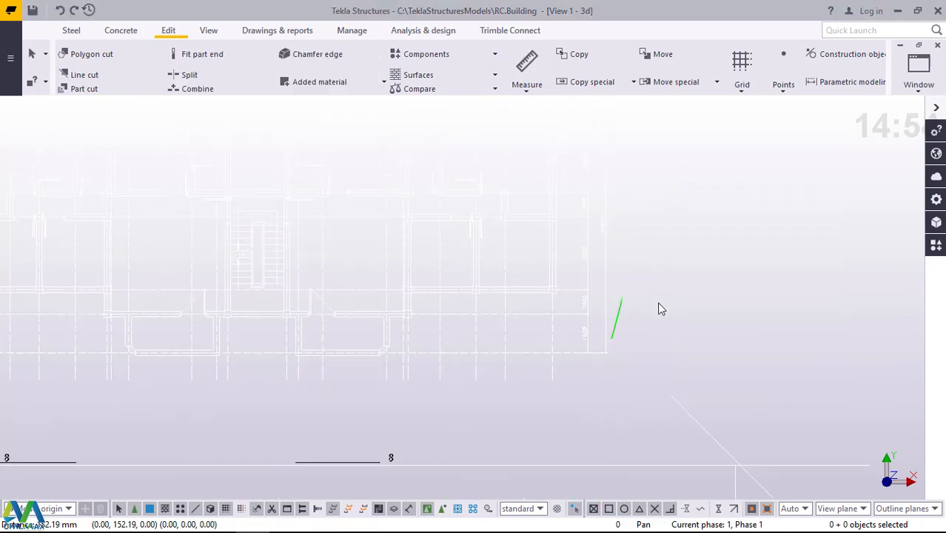
- Open the details of the inserted reference model MULINGE-Model-1 and inspect the plan's vertical dimensions
scroll(656, 332, down, 5)
scroll(623, 298, up, 5)
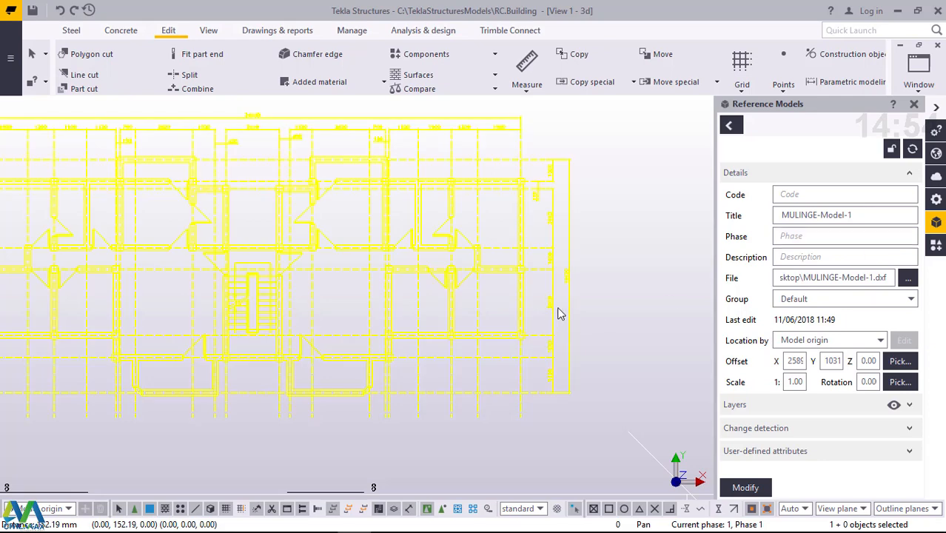
scroll(568, 289, up, 2)
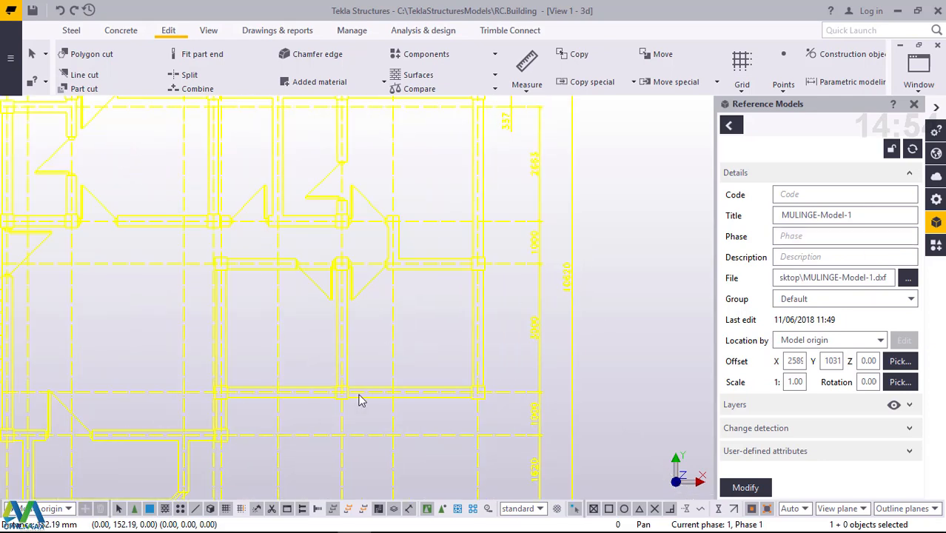
scroll(579, 297, up, 3)
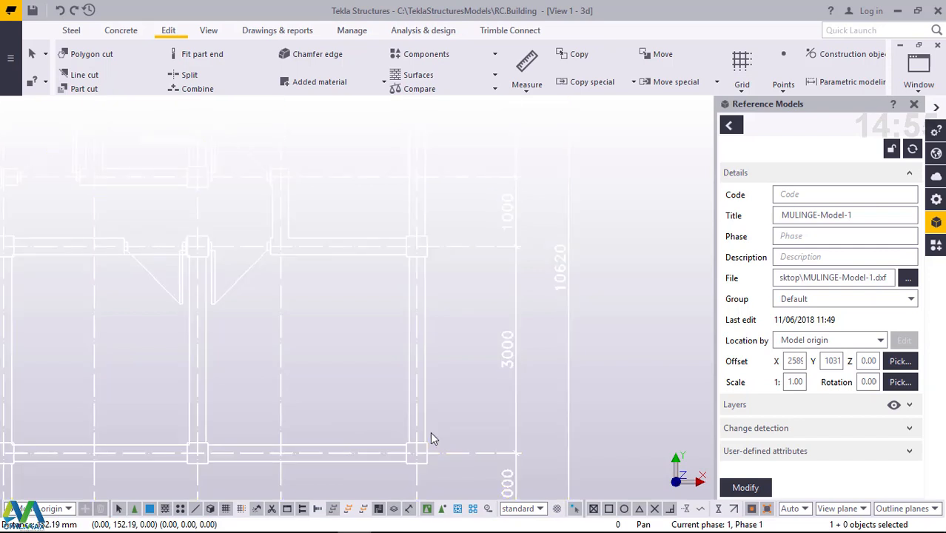
scroll(473, 353, down, 5)
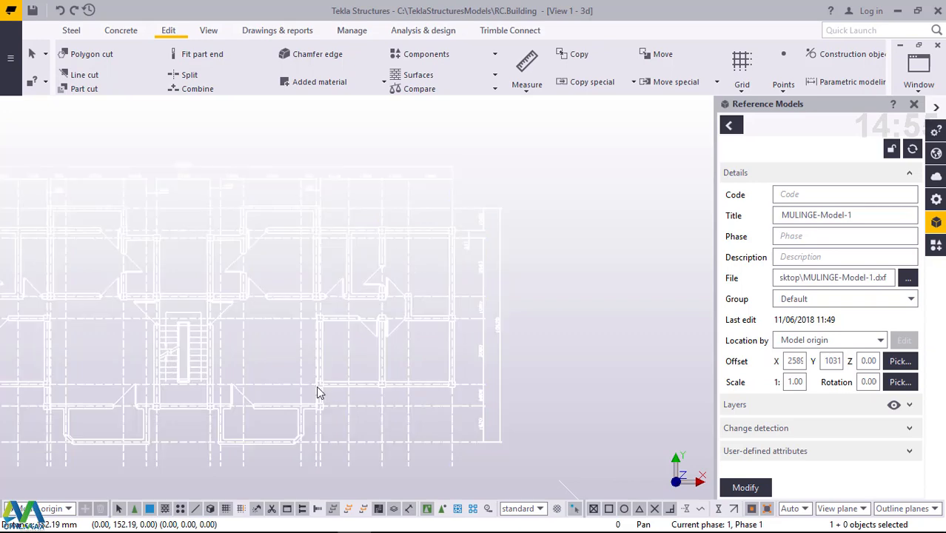
- Set the MULINGE-Model-1 reference model's scale to the calculated 69.78119456, apply the modification, and close its details
click(320, 522)
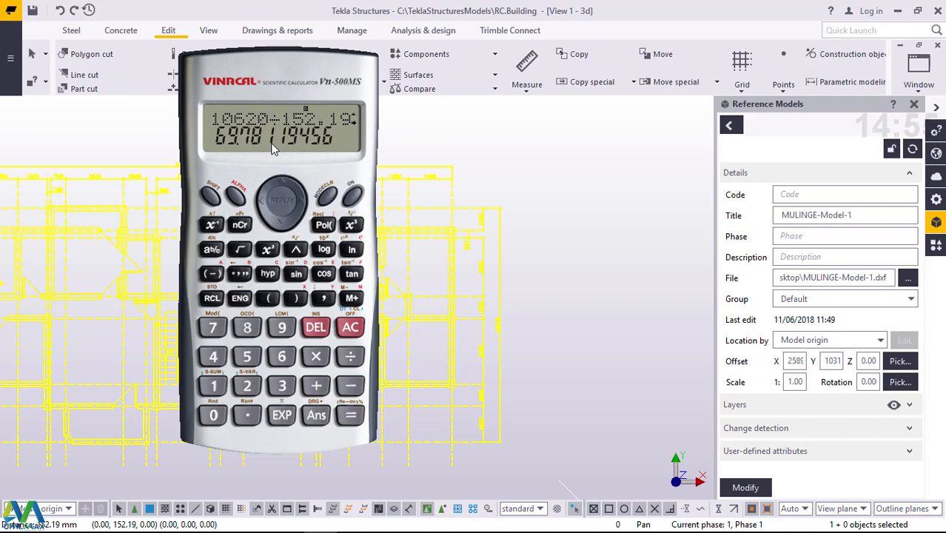
click(474, 167)
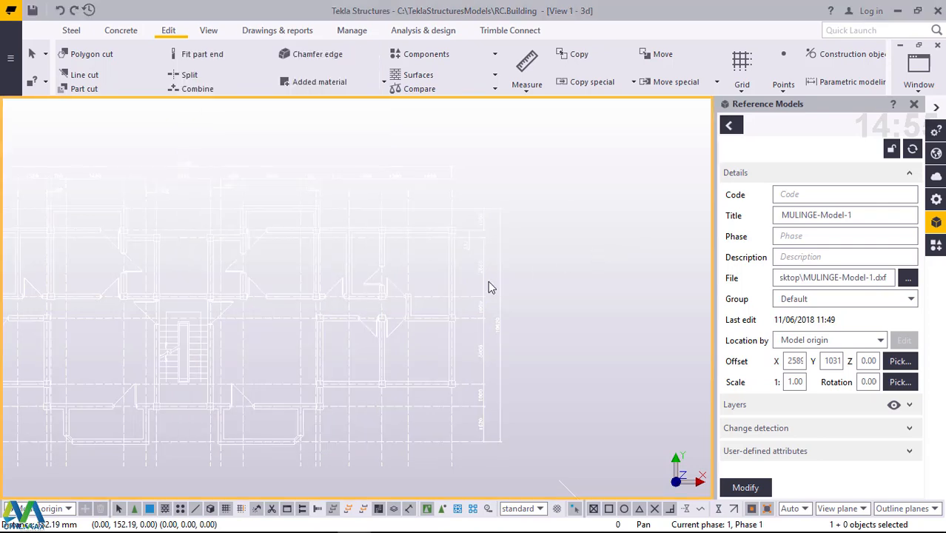
click(455, 283)
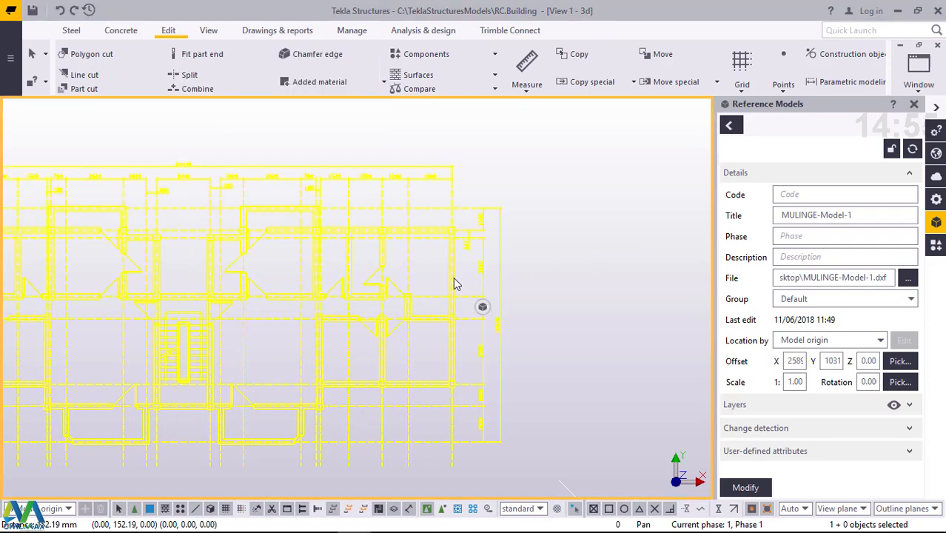
click(804, 383)
drag(805, 383, 785, 390)
text(69)
text(.78)
text(3119)
text(3456)
click(746, 488)
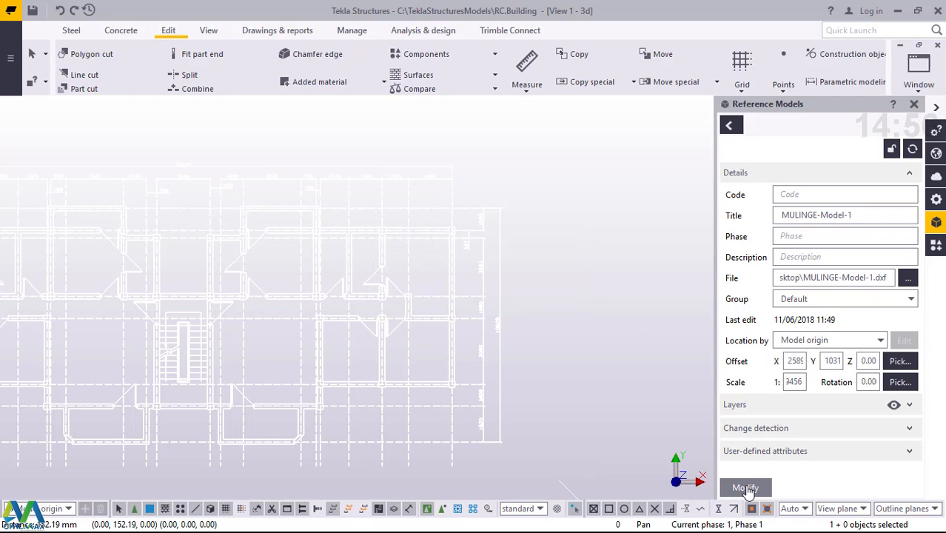
click(432, 292)
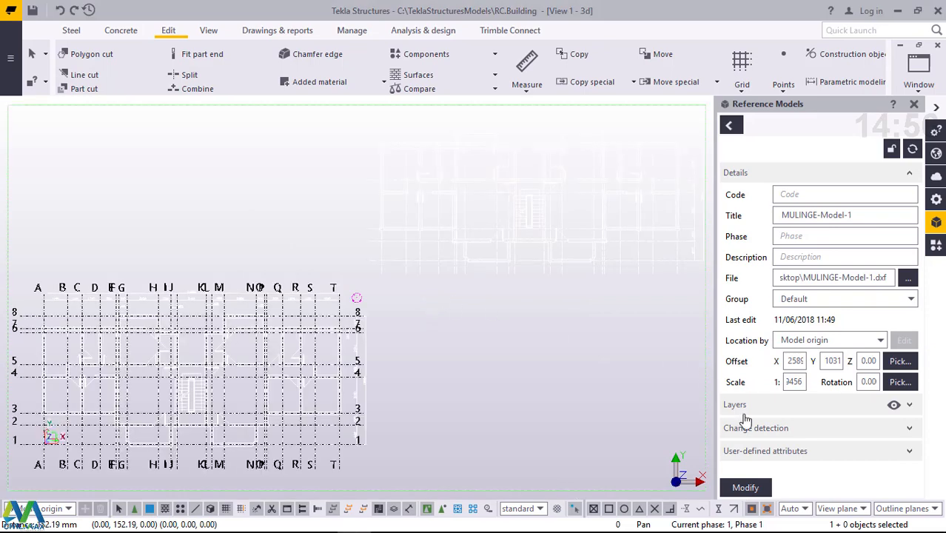
click(915, 106)
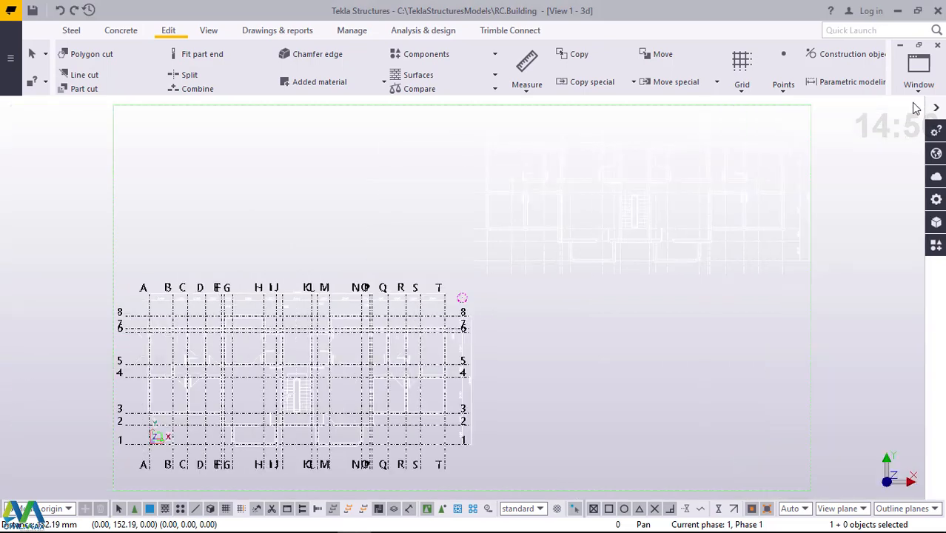
- Compare the rescaled plan with the gridded reference plan and examine its vertical dimension chain and overall height dimension
scroll(422, 374, down, 2)
scroll(594, 244, up, 2)
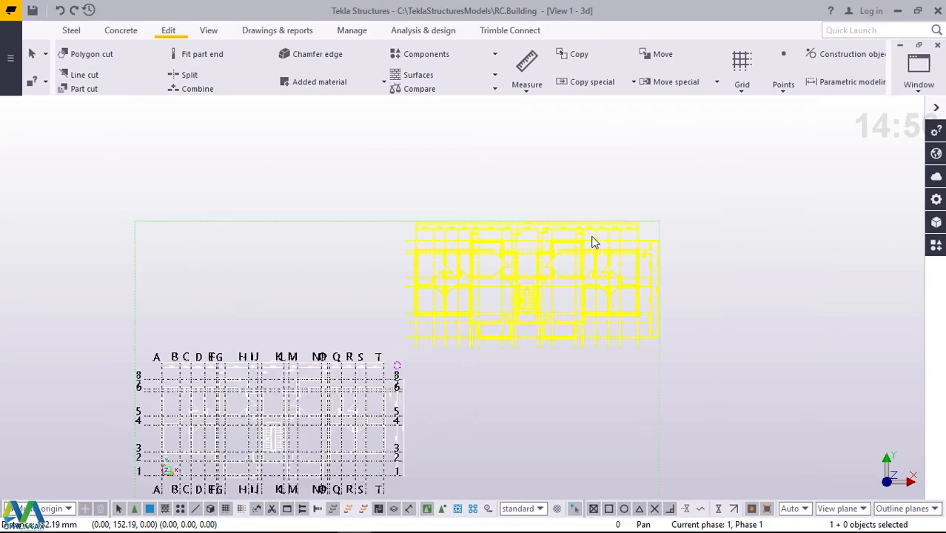
scroll(598, 289, down, 3)
scroll(537, 307, up, 4)
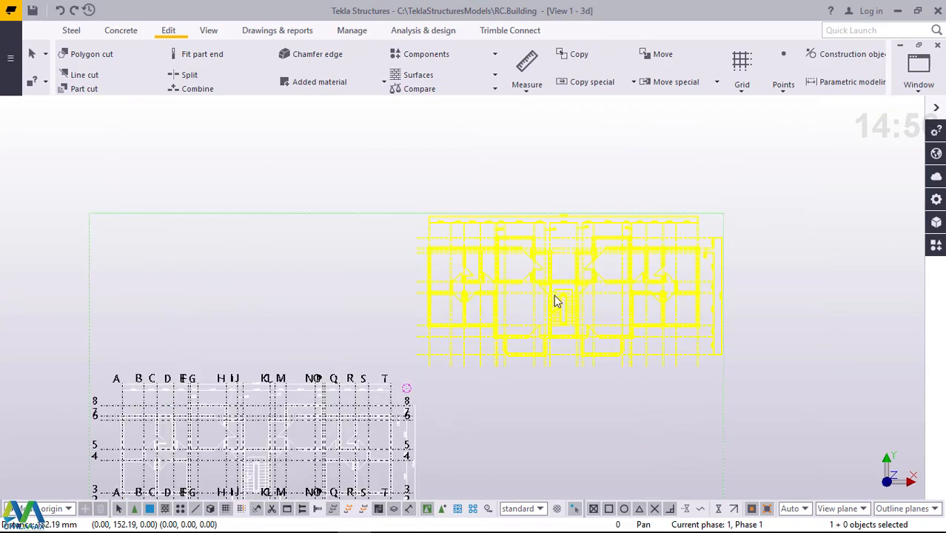
scroll(733, 273, up, 6)
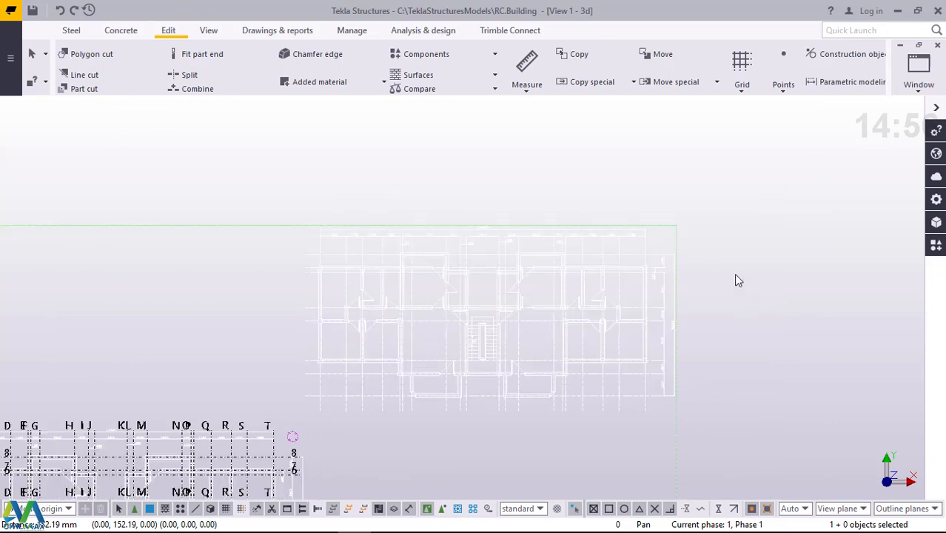
scroll(553, 237, down, 4)
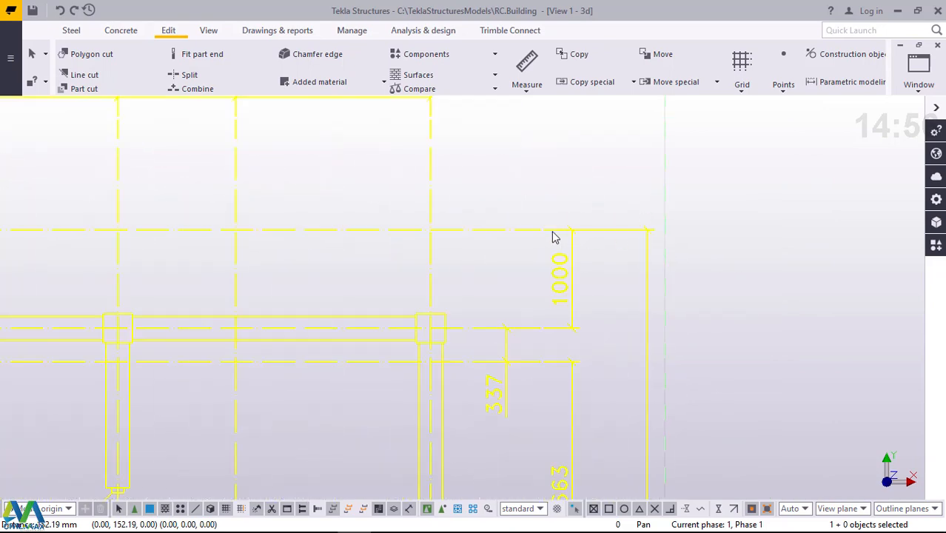
scroll(570, 399, up, 4)
scroll(566, 405, up, 4)
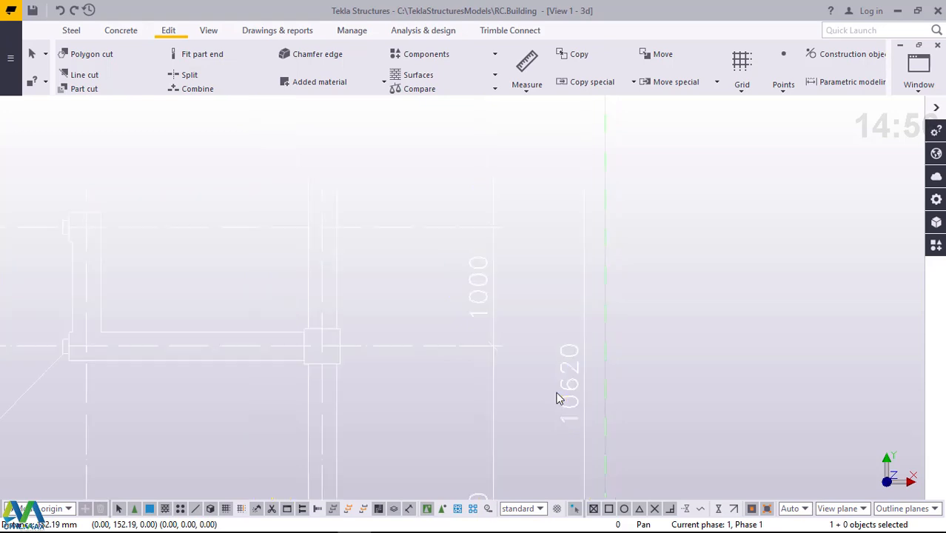
- Start a distance measurement at the upper end of the rescaled plan's 10620 overall height dimension
scroll(568, 397, down, 3)
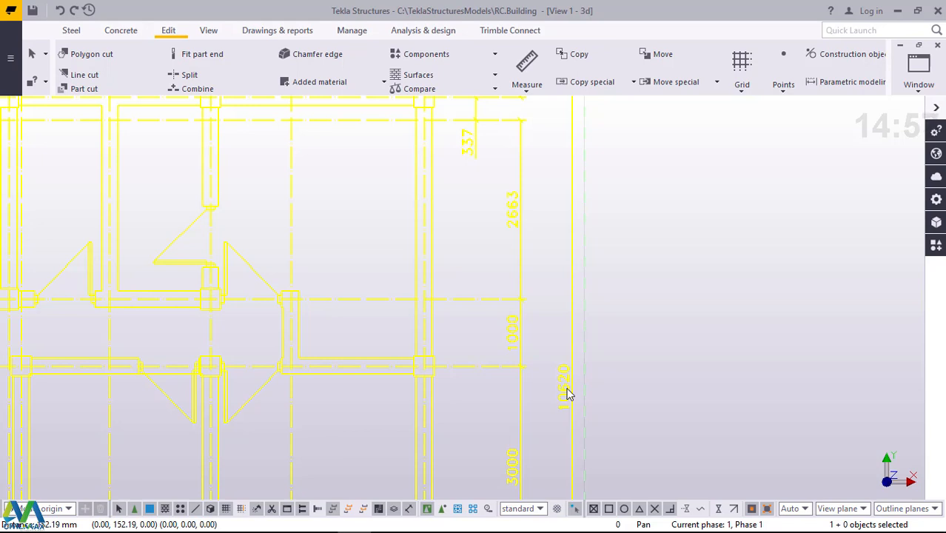
scroll(434, 328, down, 6)
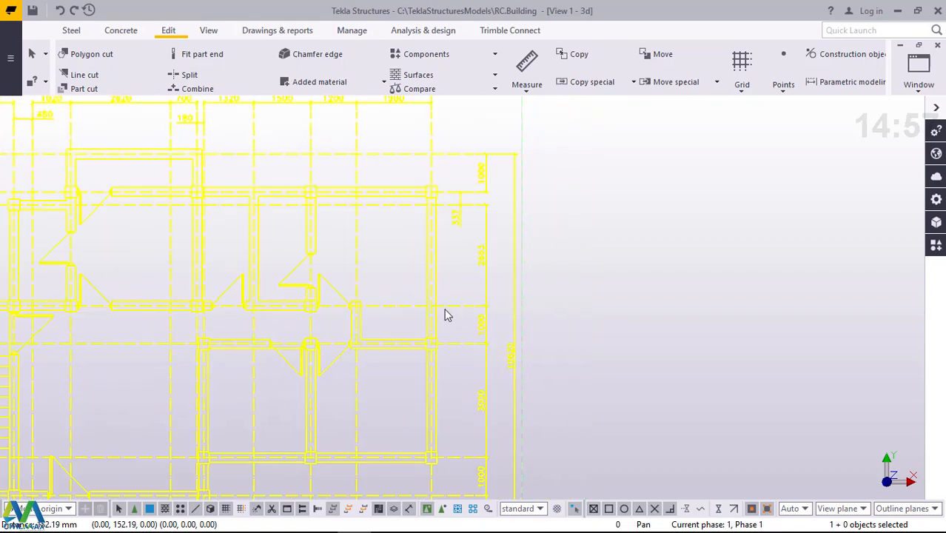
scroll(487, 342, up, 10)
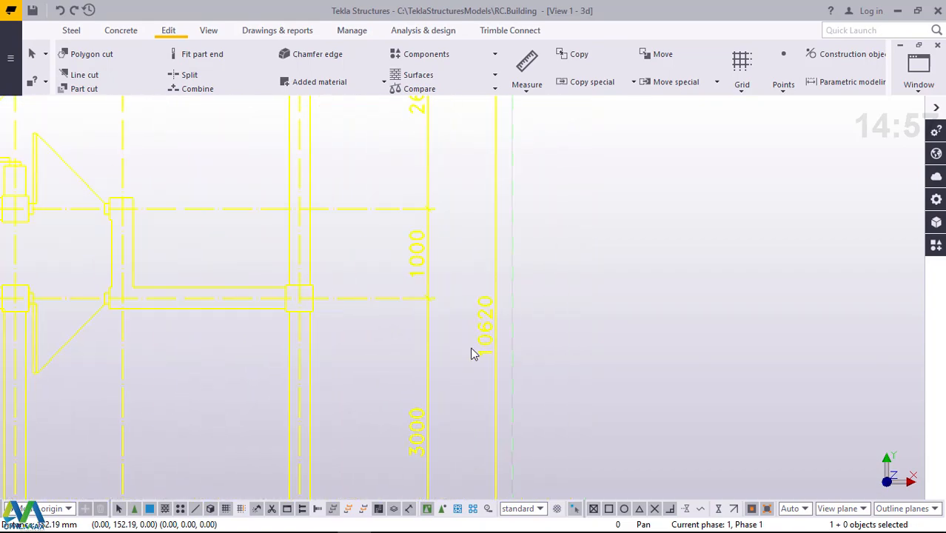
scroll(469, 348, down, 11)
scroll(471, 350, up, 5)
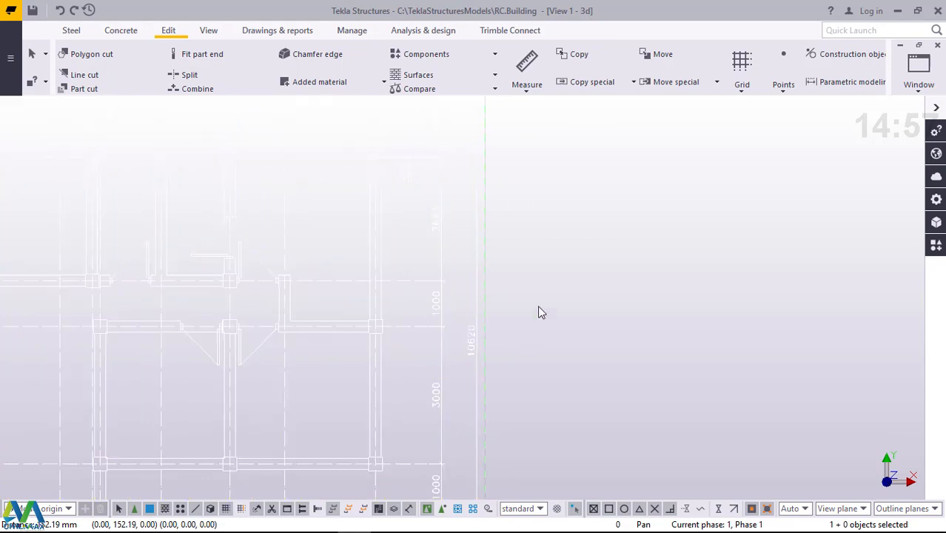
click(525, 97)
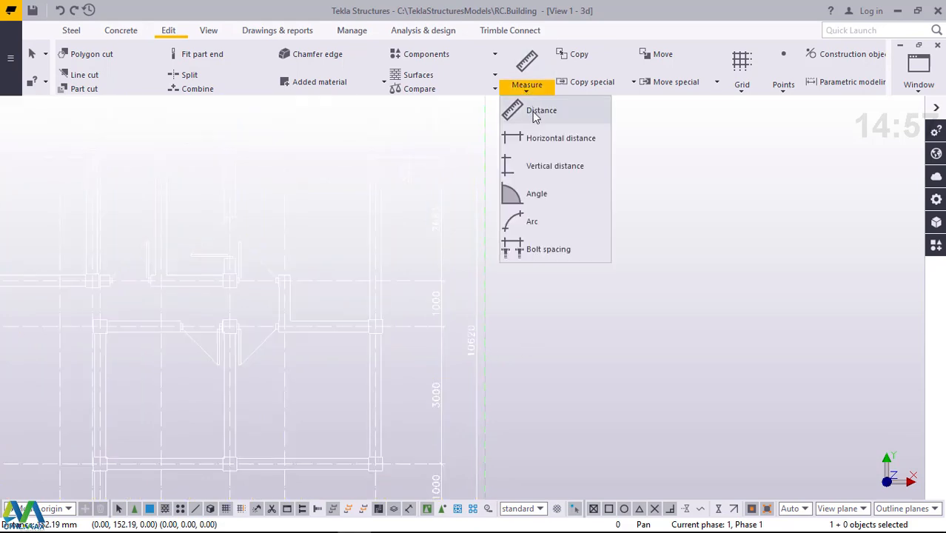
click(532, 111)
scroll(468, 124, up, 5)
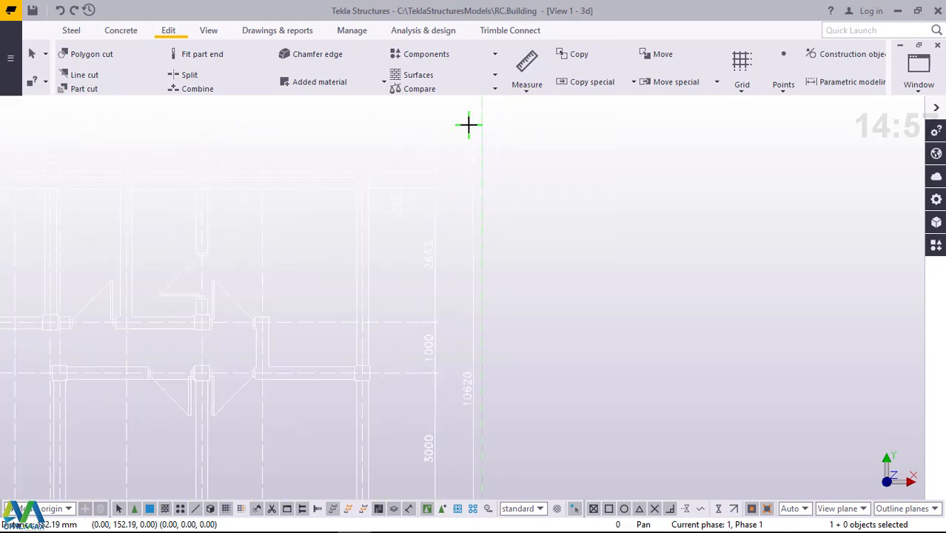
scroll(474, 117, up, 2)
scroll(433, 376, down, 2)
scroll(494, 170, up, 6)
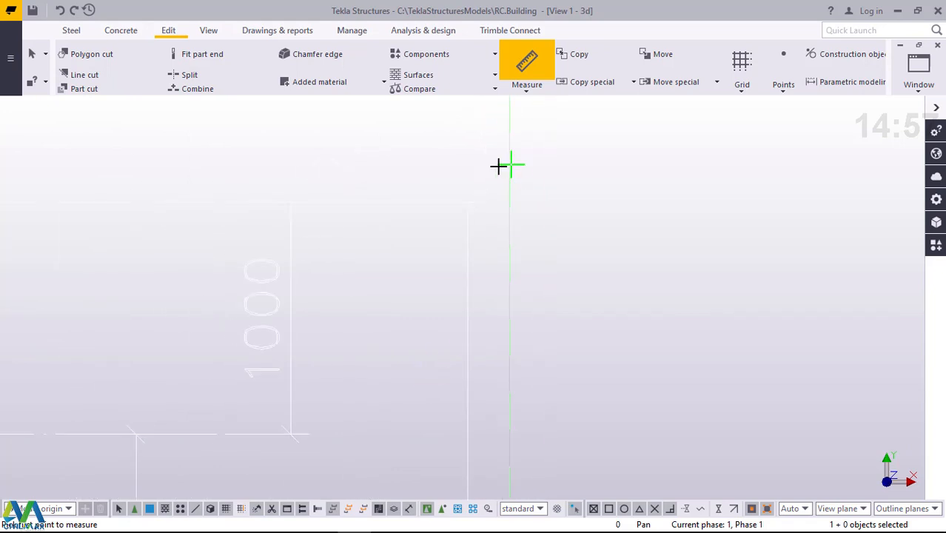
scroll(496, 210, up, 4)
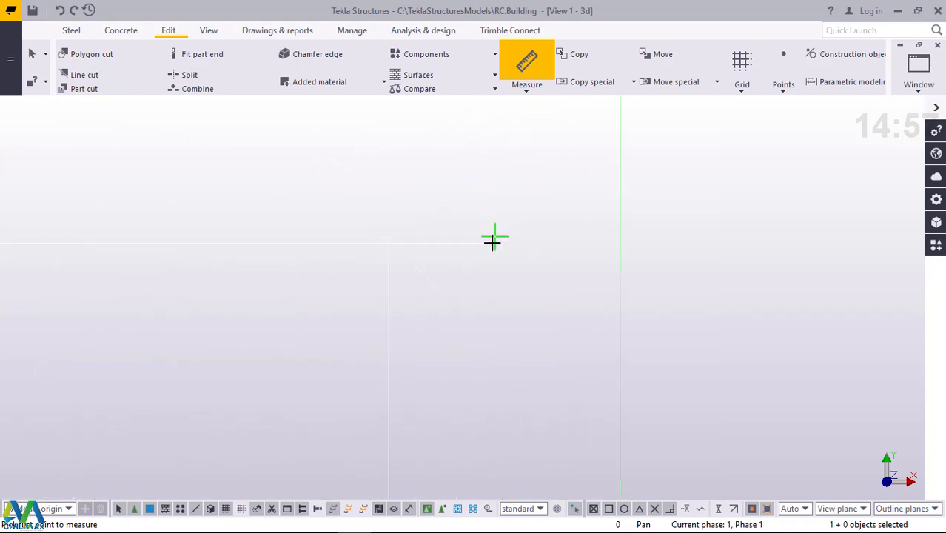
scroll(429, 201, down, 6)
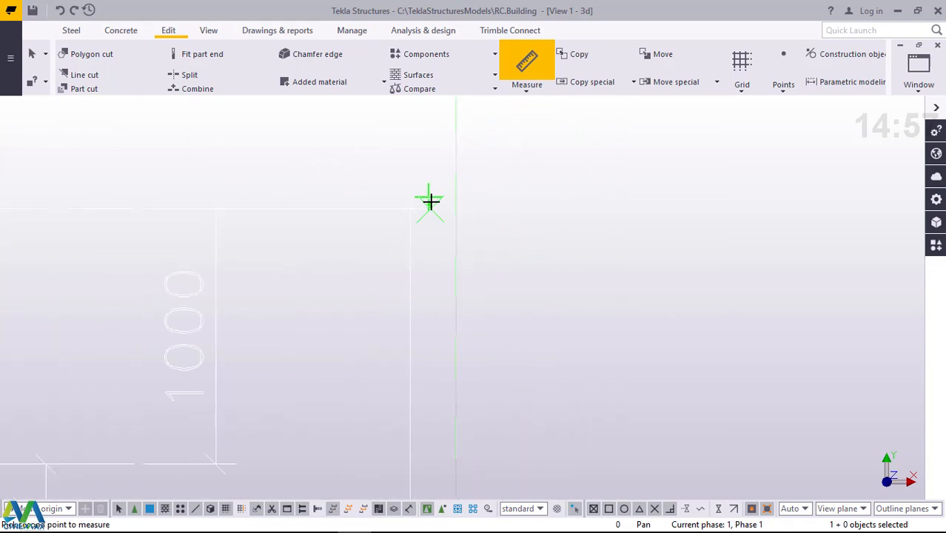
- Measure down to the lower end of the overall height dimension and end the measurement without placing its dimension line
scroll(435, 206, down, 5)
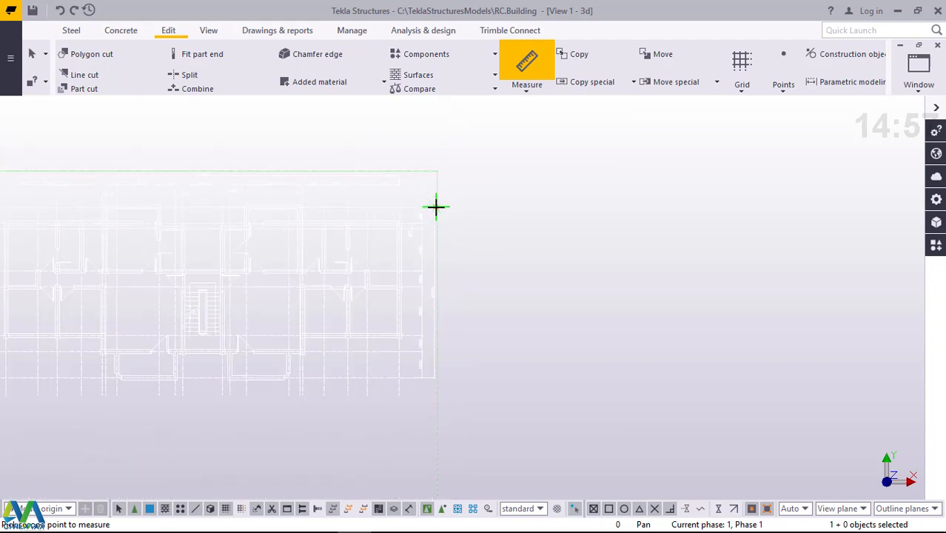
scroll(420, 350, up, 3)
scroll(444, 380, up, 4)
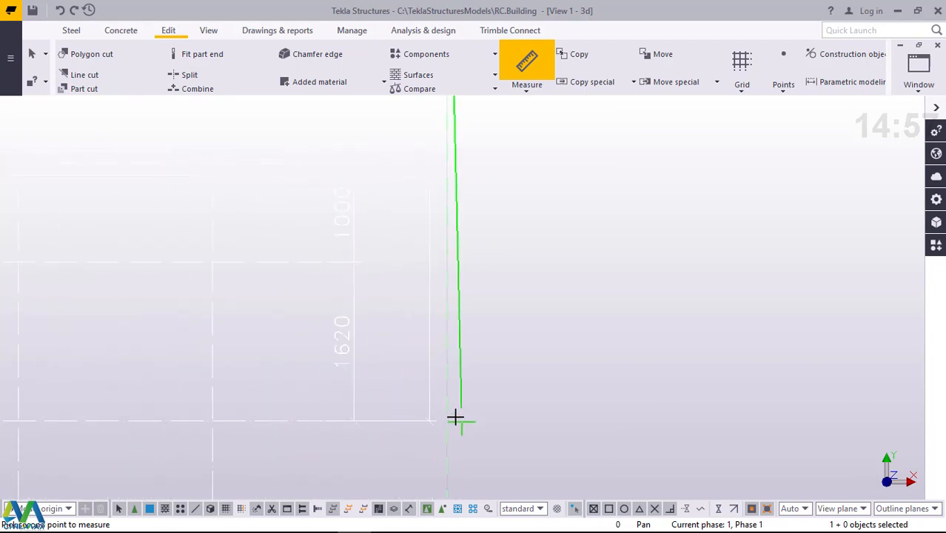
scroll(424, 429, up, 1)
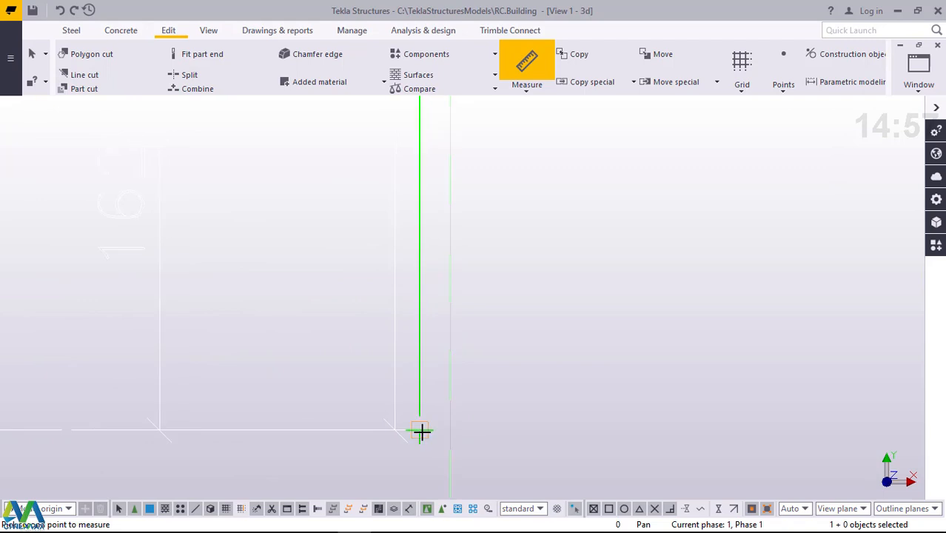
click(419, 431)
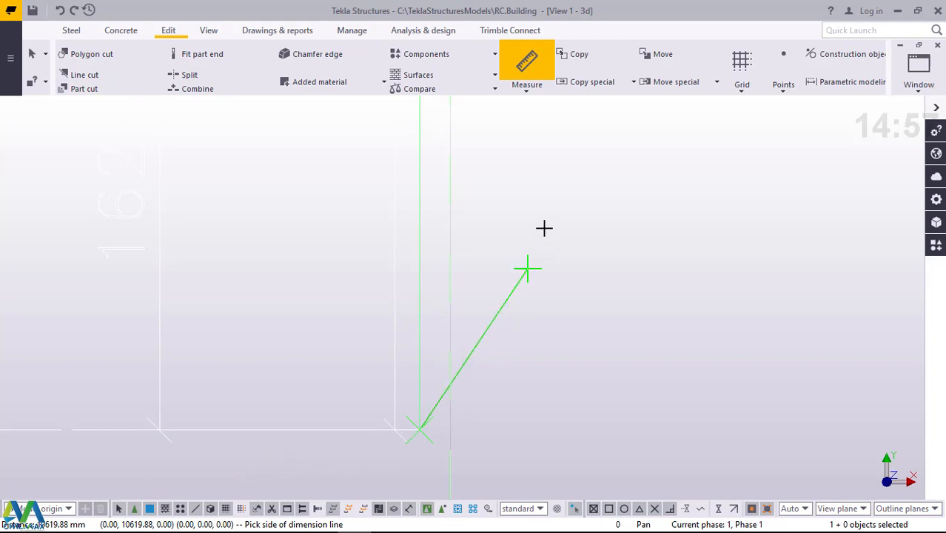
right_click(560, 178)
click(601, 187)
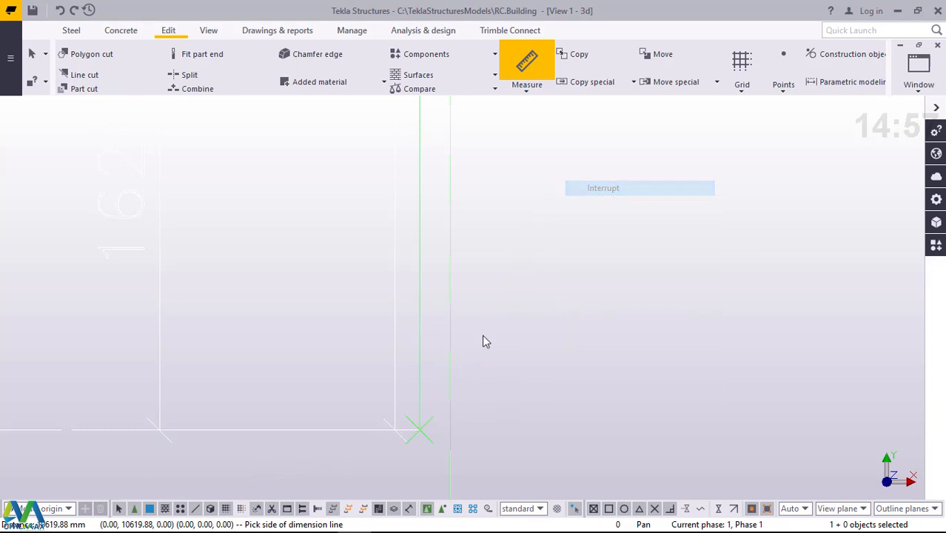
- Measure the plan's overall height again from its lower extension line up to the upper one, and interrupt without placing the dimension
click(527, 91)
click(544, 111)
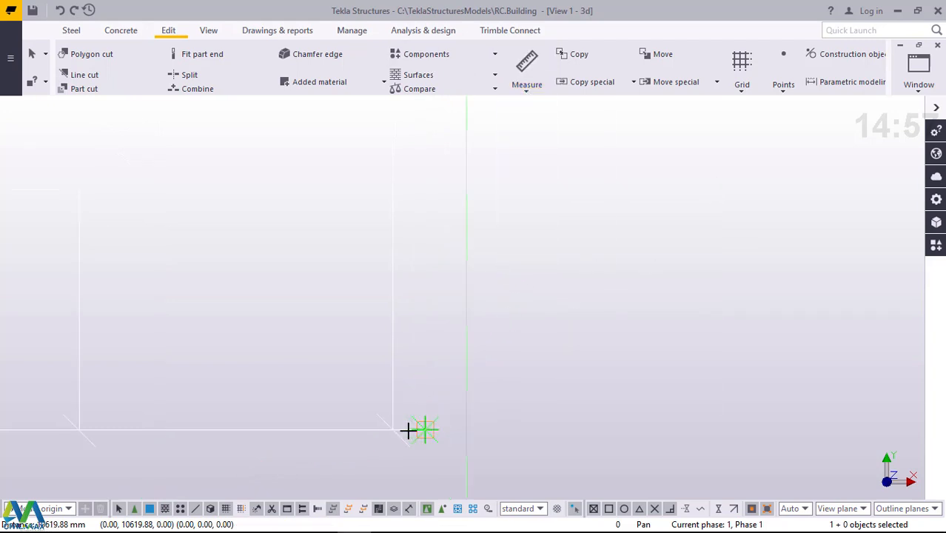
click(129, 428)
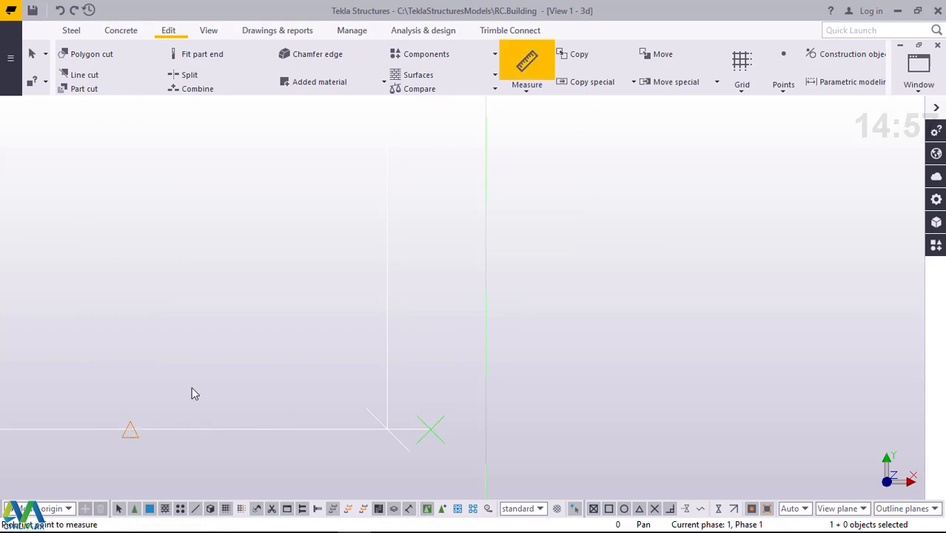
scroll(341, 384, down, 5)
scroll(345, 388, down, 8)
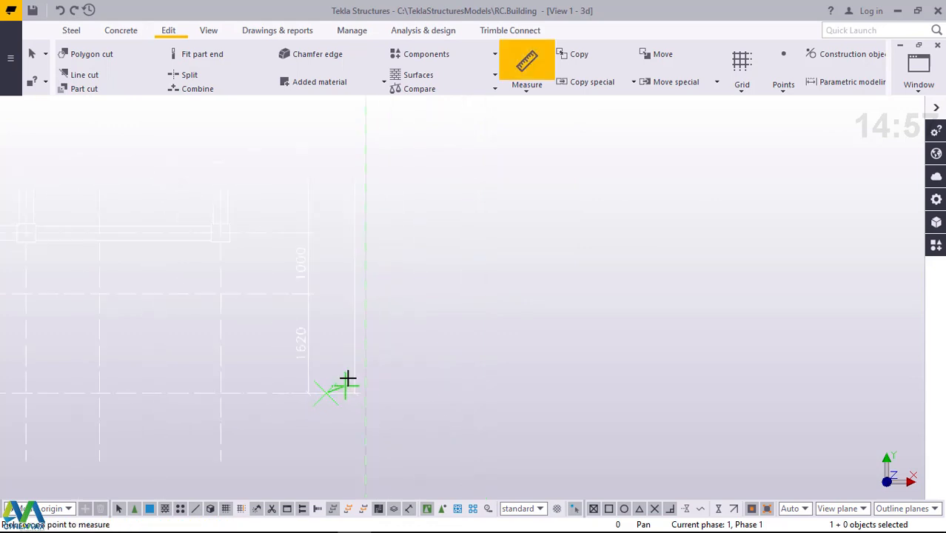
scroll(344, 211, up, 6)
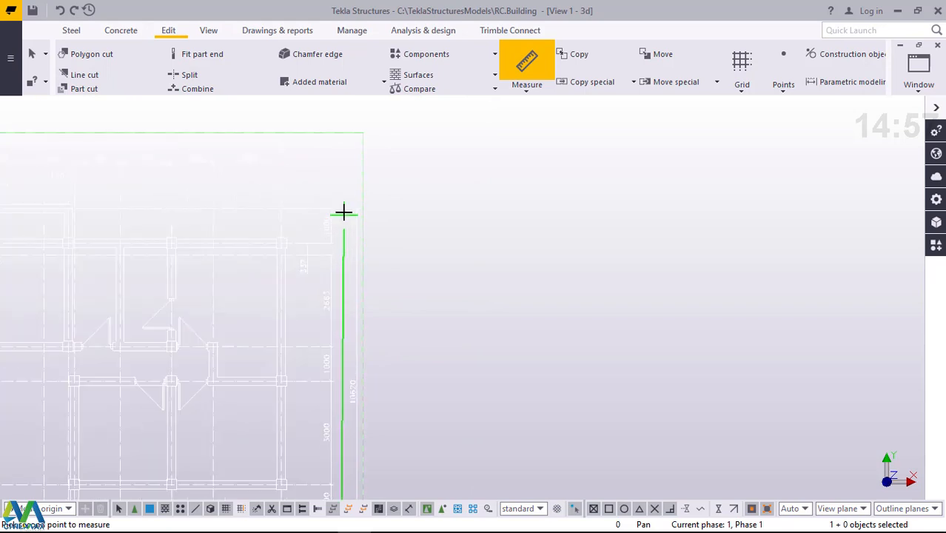
scroll(345, 205, up, 3)
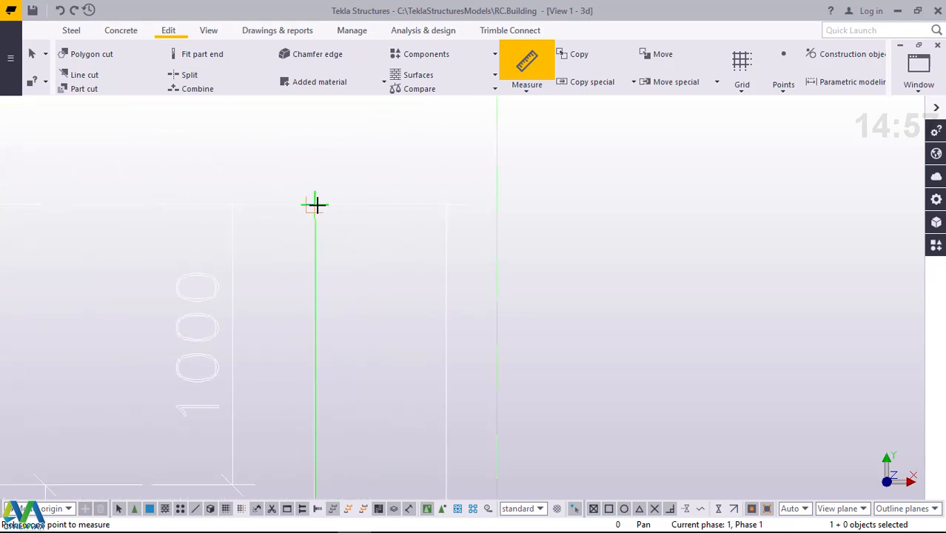
click(313, 208)
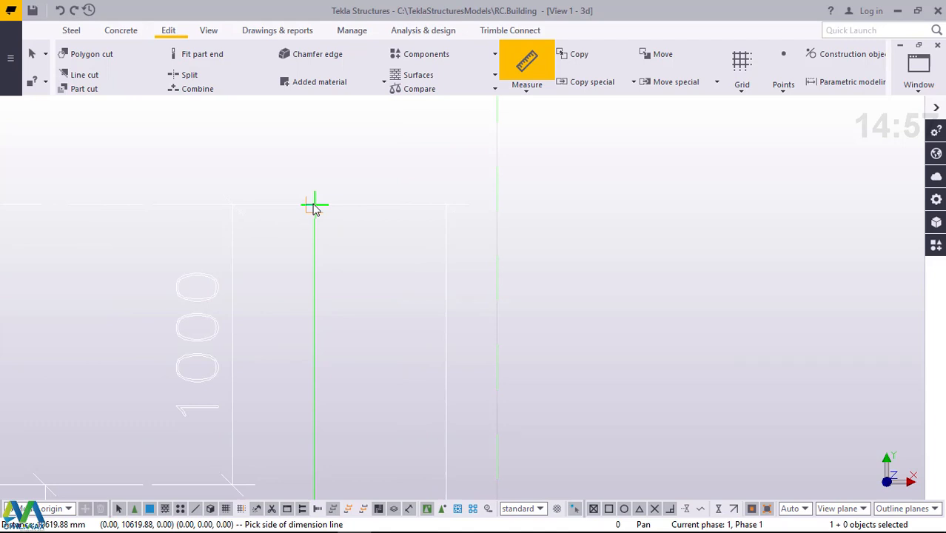
right_click(678, 173)
click(714, 178)
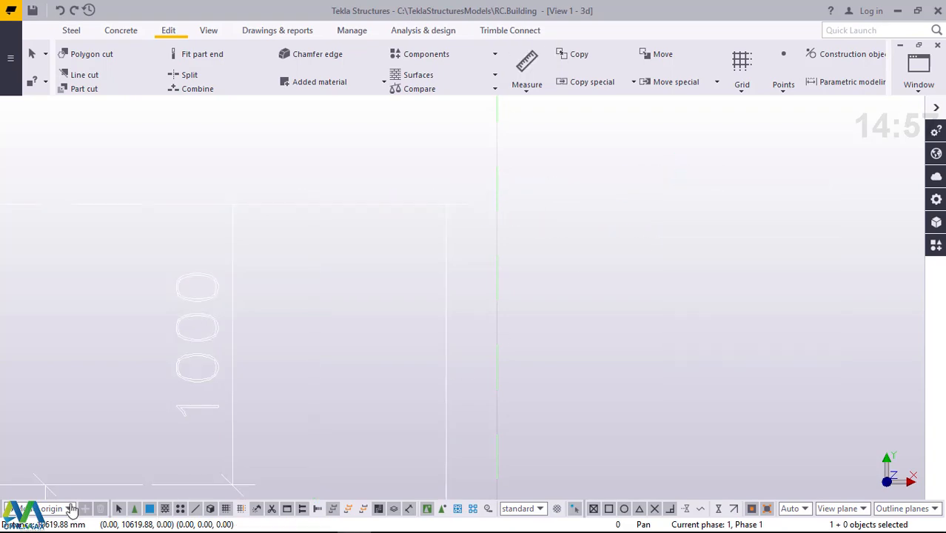
- Examine the rescaled plan's horizontal dimension chain and overall width dimension, and compare its extent with the gridded reference plan
scroll(465, 284, down, 10)
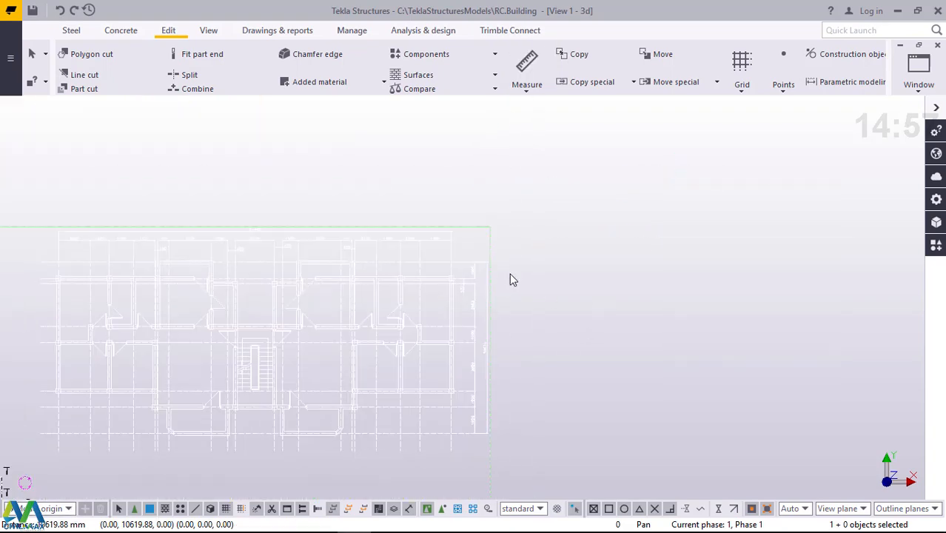
scroll(522, 281, down, 3)
scroll(392, 279, up, 8)
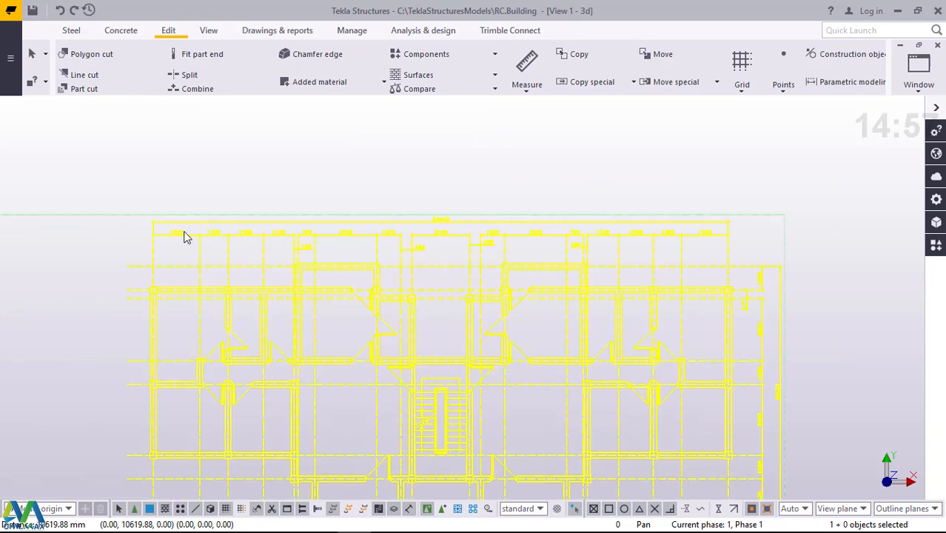
scroll(185, 237, up, 8)
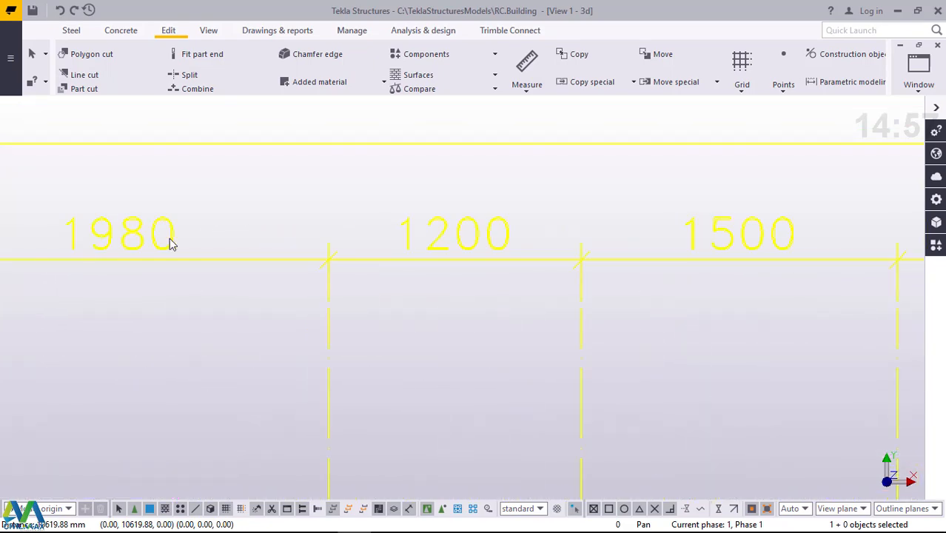
scroll(327, 283, down, 5)
scroll(437, 247, up, 6)
scroll(434, 248, down, 5)
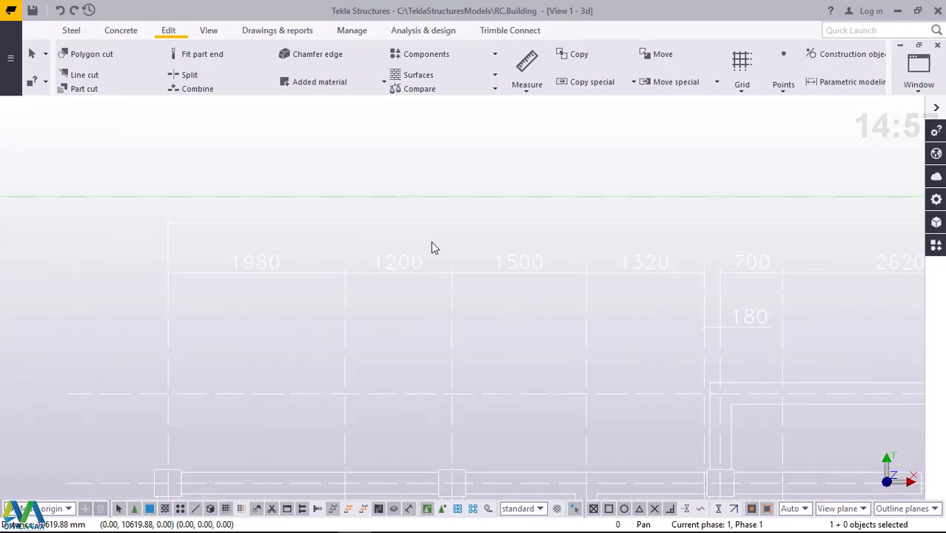
scroll(425, 274, down, 5)
scroll(540, 268, up, 3)
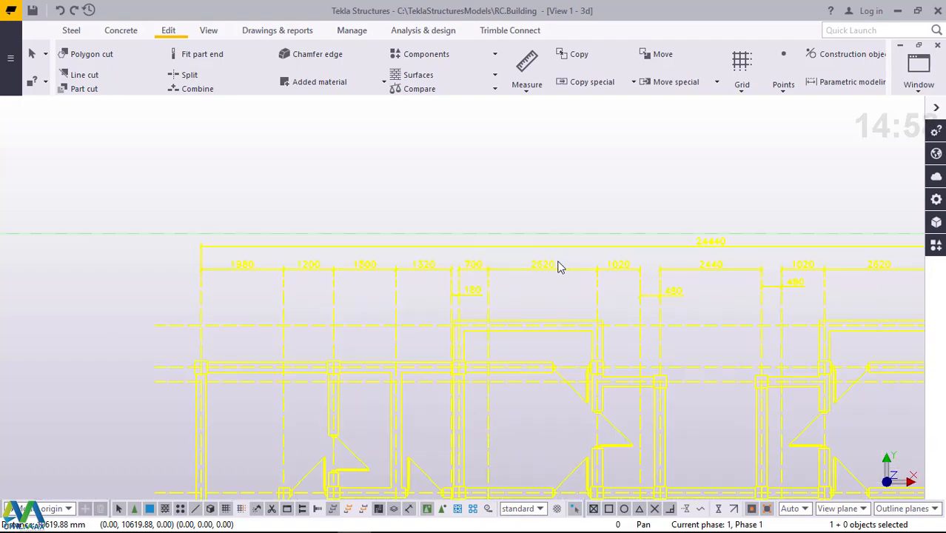
scroll(519, 249, down, 6)
scroll(239, 390, up, 2)
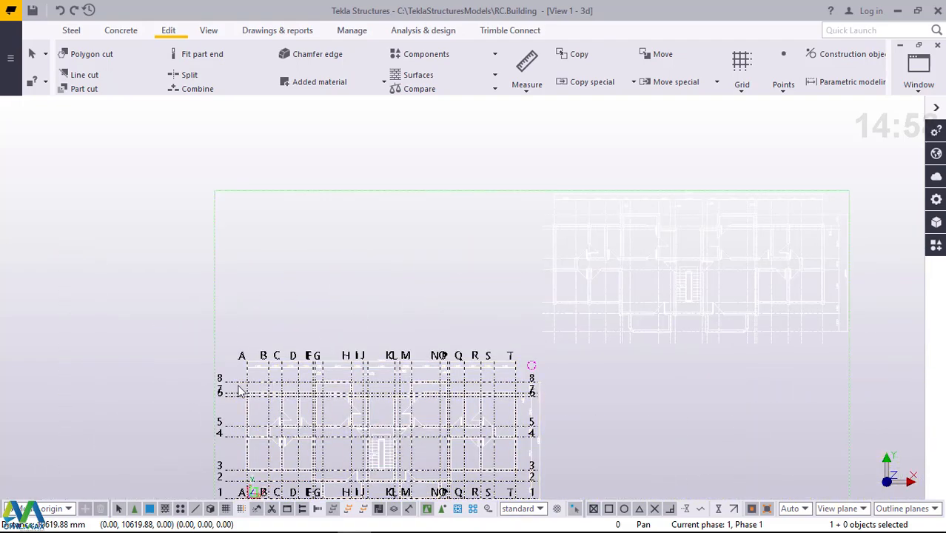
- Open the properties of the grid over the reference plan and move them clear of the plan's horizontal dimensions
scroll(239, 389, up, 8)
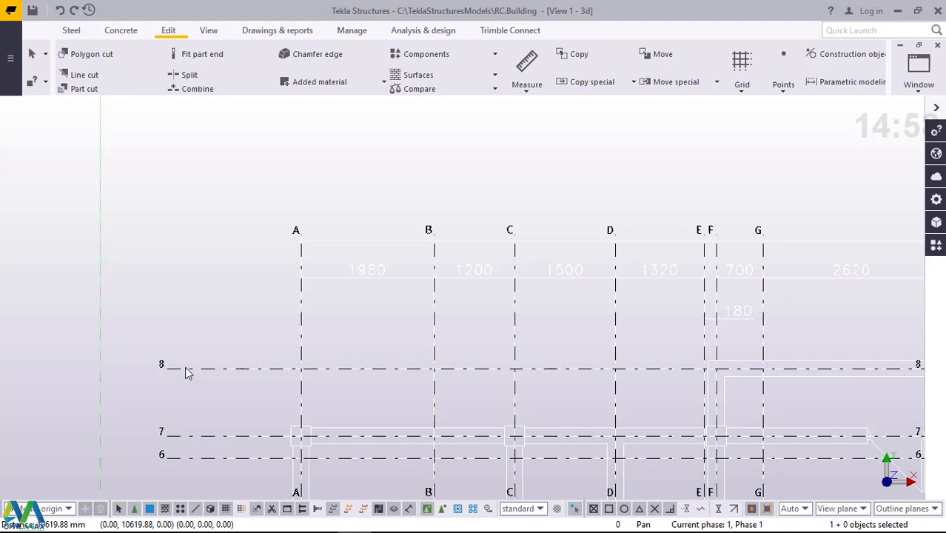
double_click(187, 370)
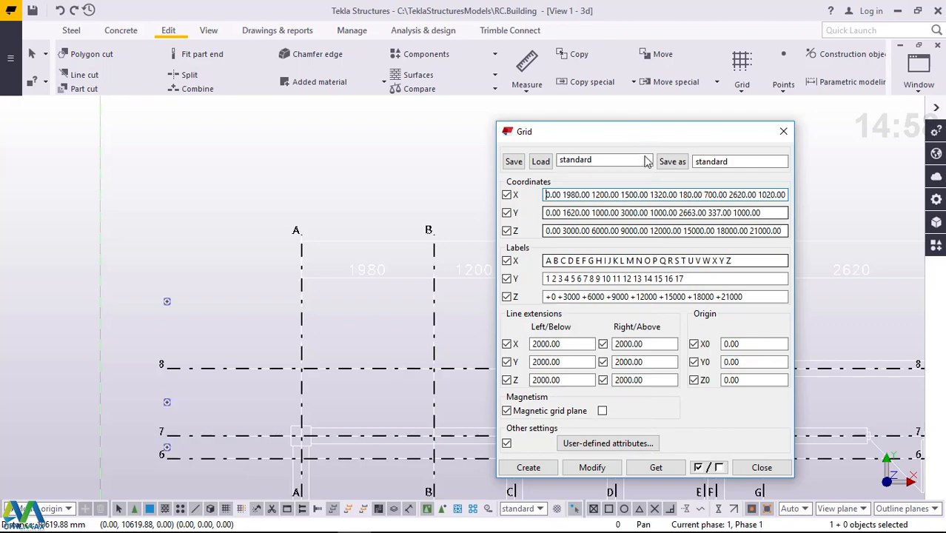
drag(648, 137, 287, 171)
- Compare the grid's X coordinates with the plan's horizontal dimension chain from gridline A onward, keeping the grid properties beside the plan
scroll(668, 325, down, 10)
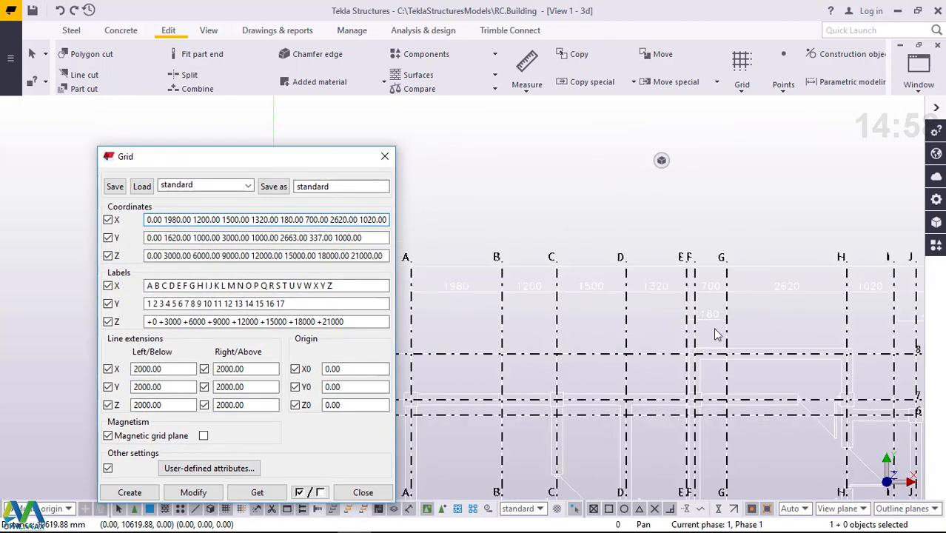
scroll(629, 325, up, 6)
scroll(551, 311, up, 2)
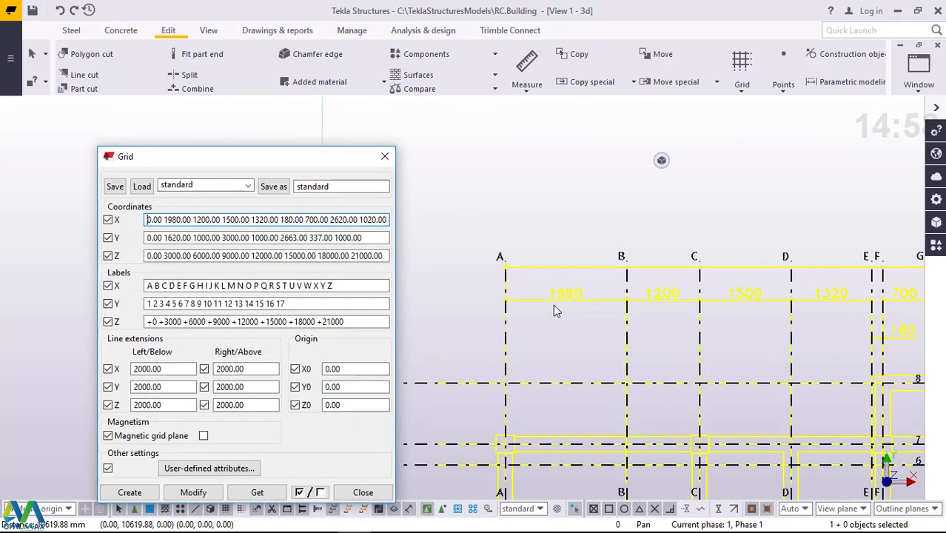
drag(166, 164, 170, 277)
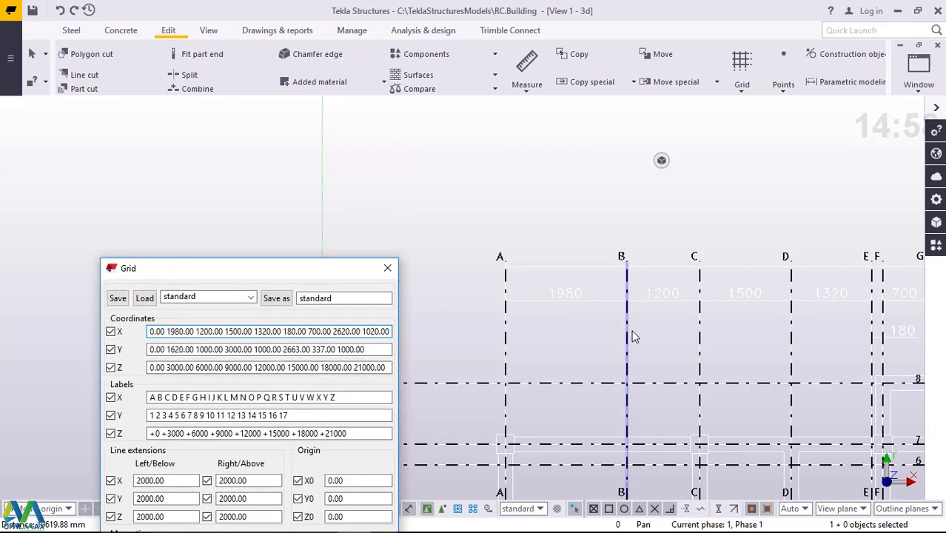
scroll(618, 272, down, 4)
scroll(607, 285, down, 4)
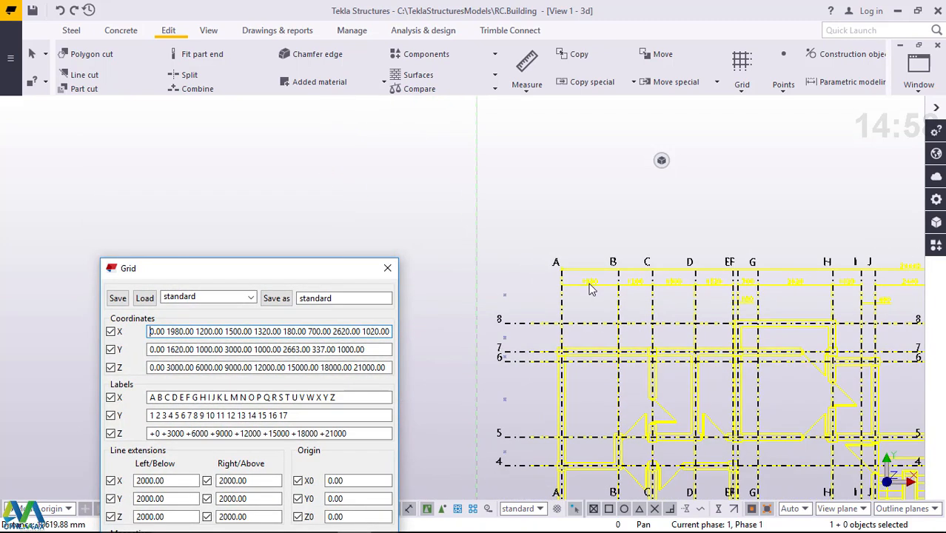
scroll(584, 303, down, 1)
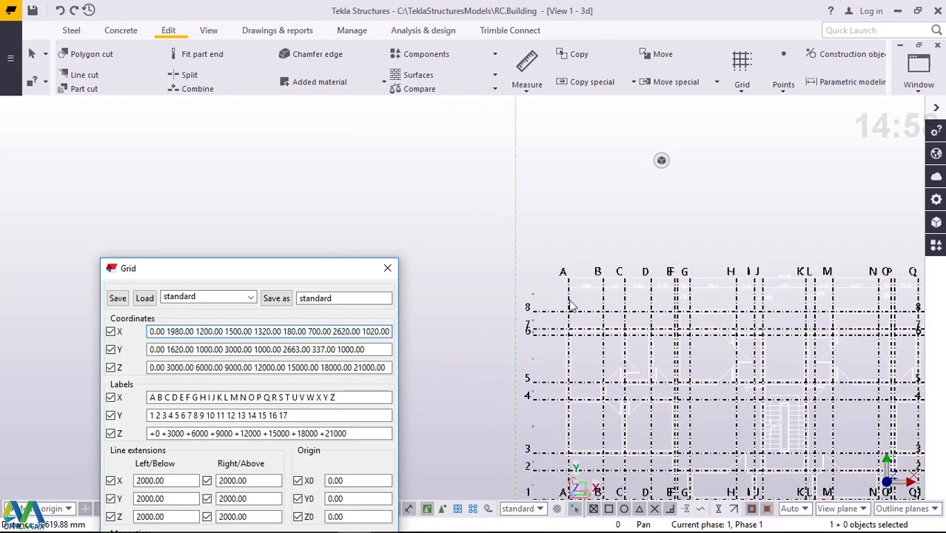
scroll(744, 296, up, 5)
scroll(707, 295, up, 1)
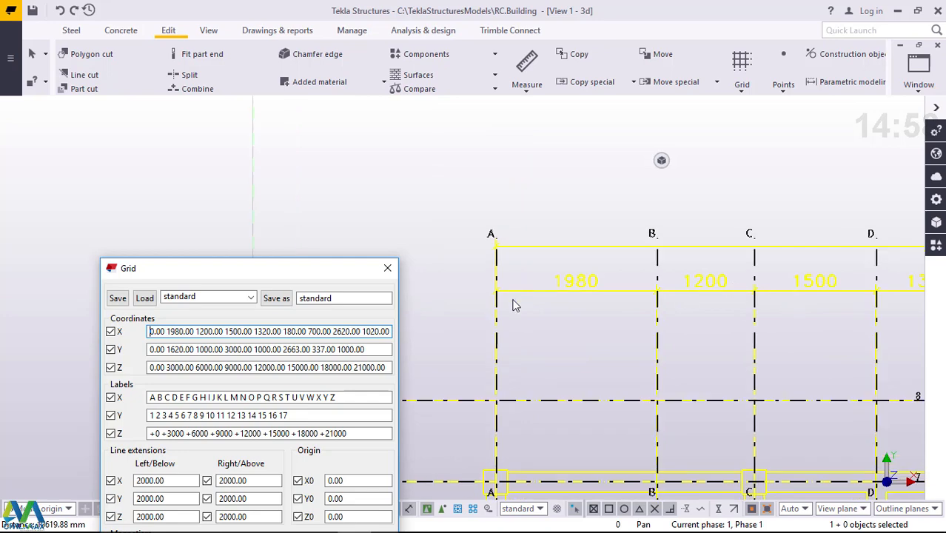
- Compare the grid's X and Y coordinates with the plan's horizontal and vertical dimension chains across the whole plan, and close the grid properties
scroll(636, 285, down, 2)
scroll(530, 265, down, 4)
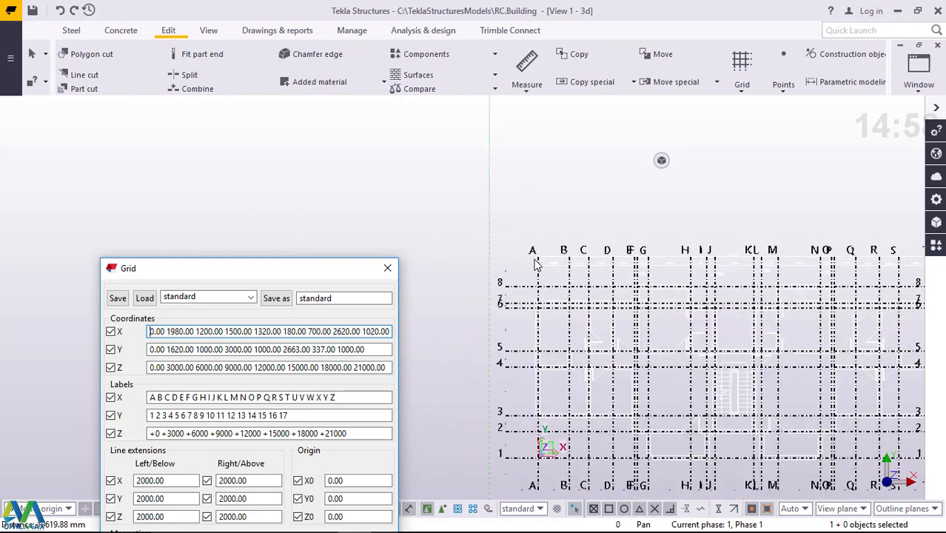
scroll(773, 318, up, 7)
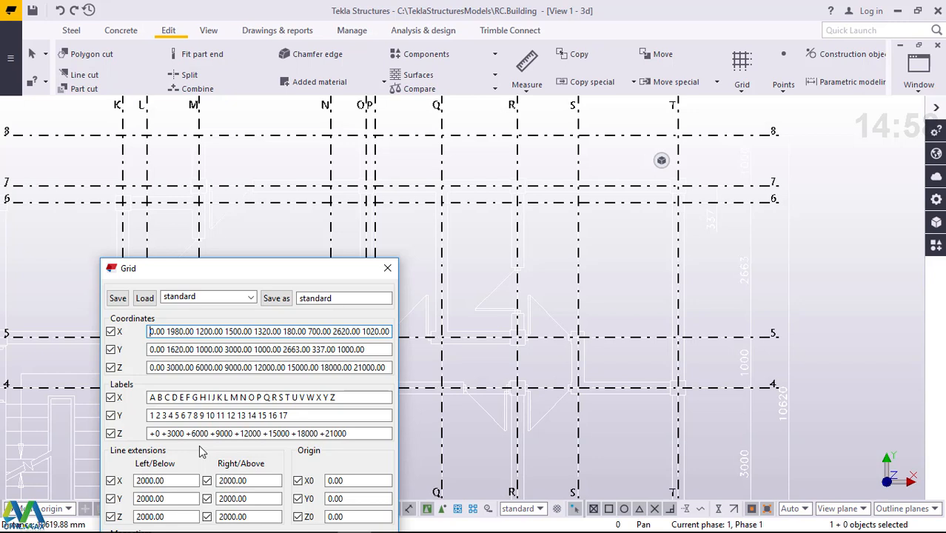
drag(272, 268, 529, 158)
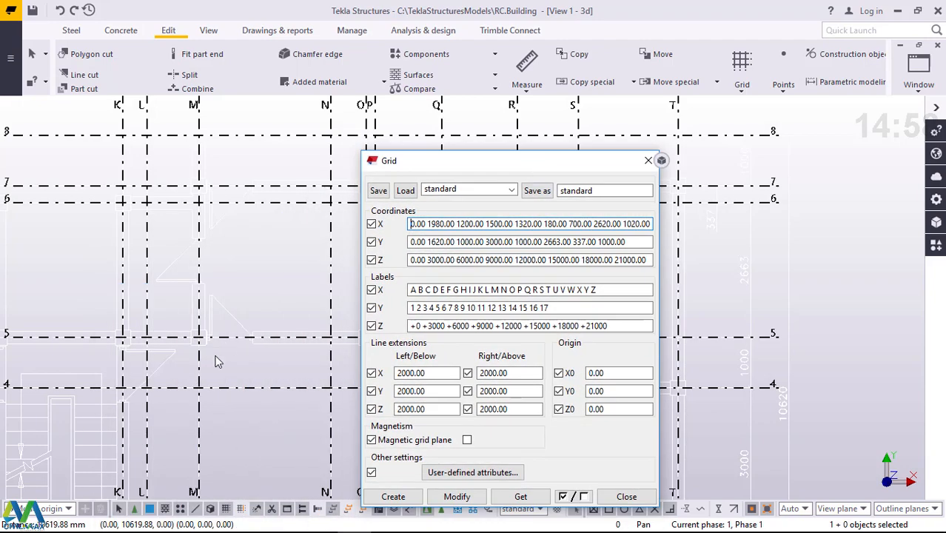
scroll(215, 363, down, 2)
scroll(220, 391, down, 4)
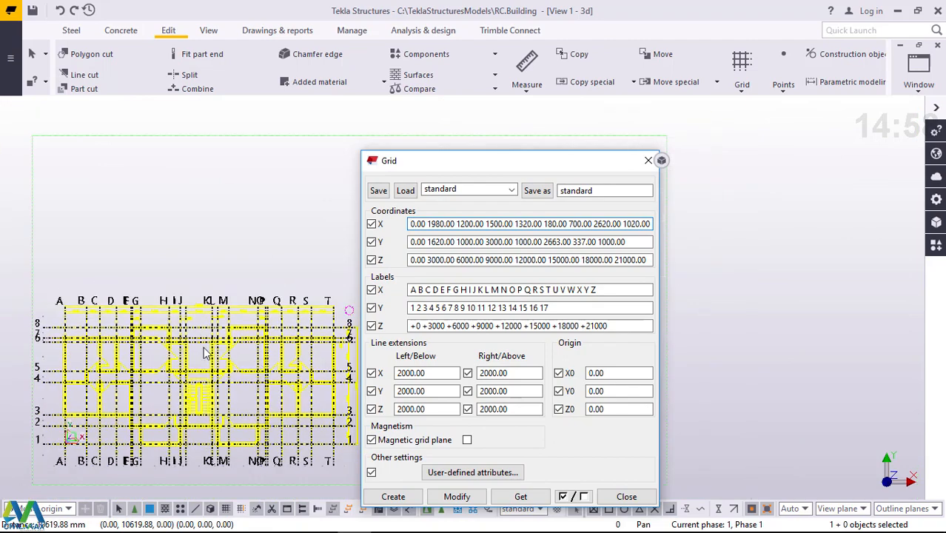
scroll(85, 322, up, 7)
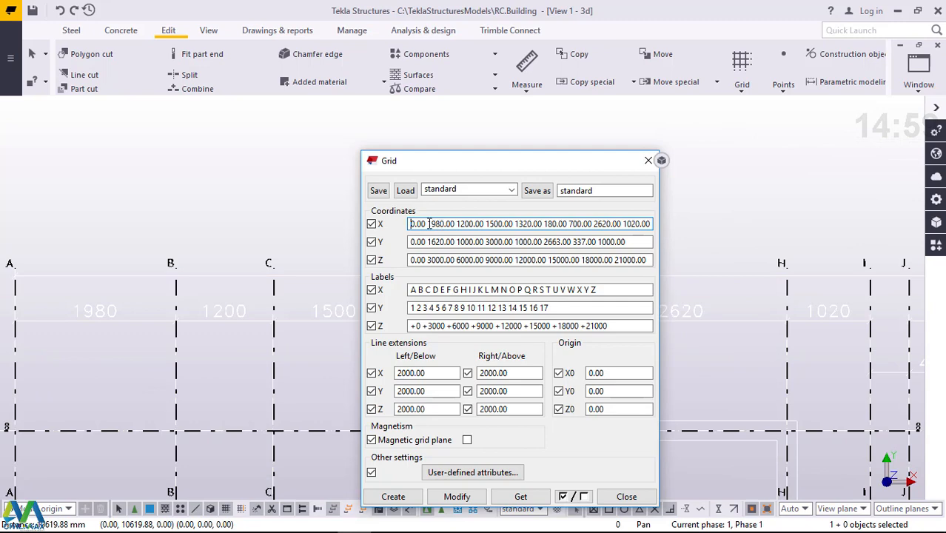
scroll(134, 343, down, 10)
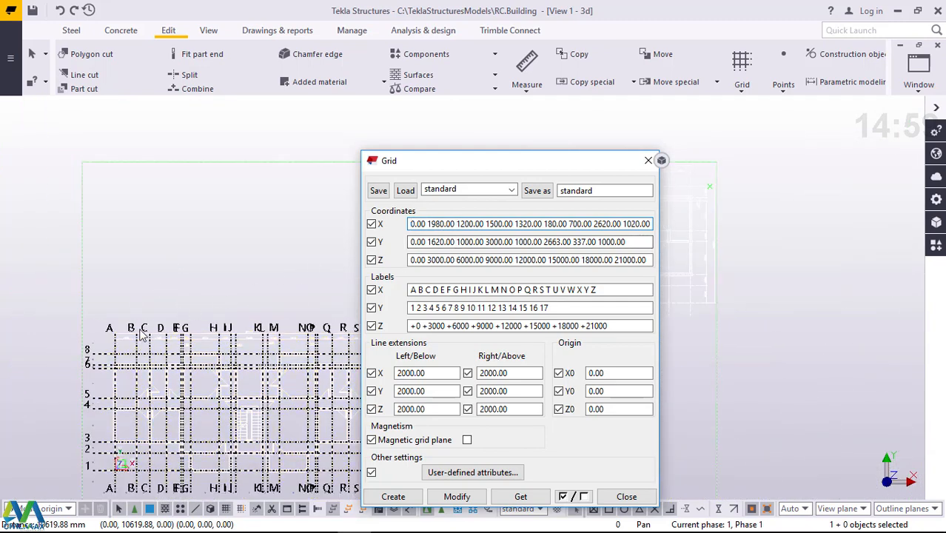
scroll(140, 334, down, 3)
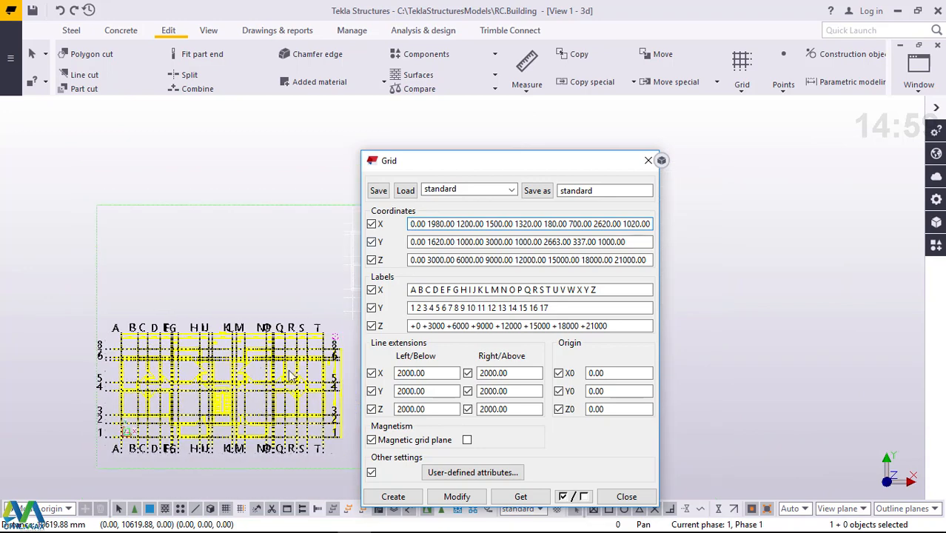
scroll(300, 376, up, 3)
scroll(315, 380, up, 1)
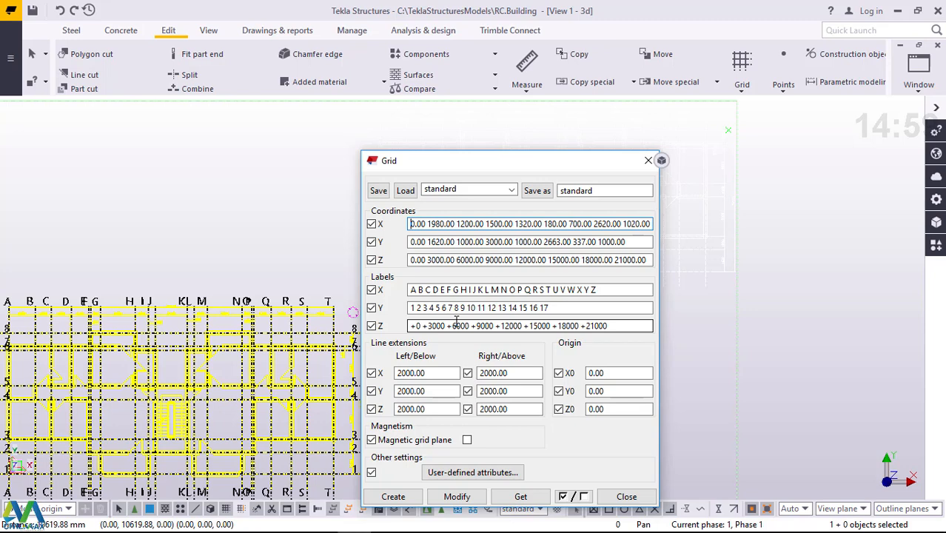
scroll(229, 357, down, 2)
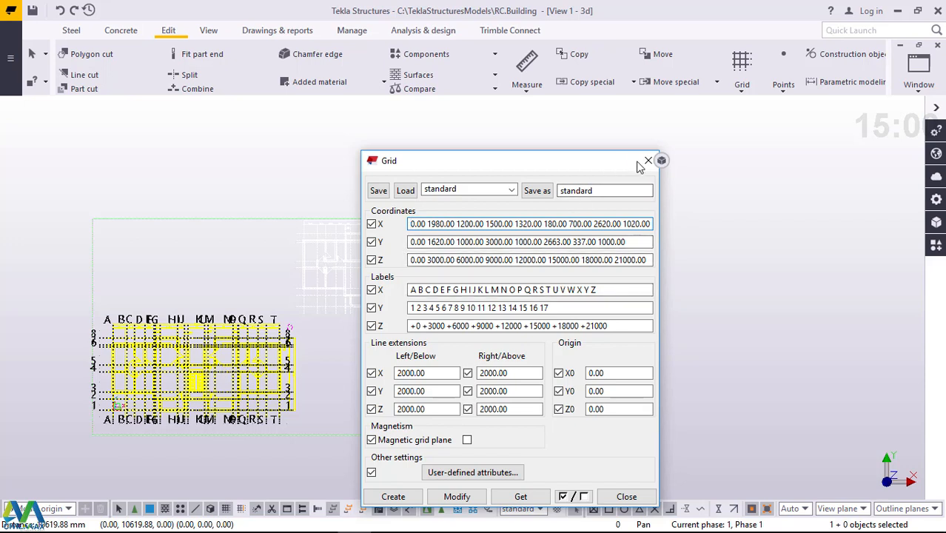
click(643, 162)
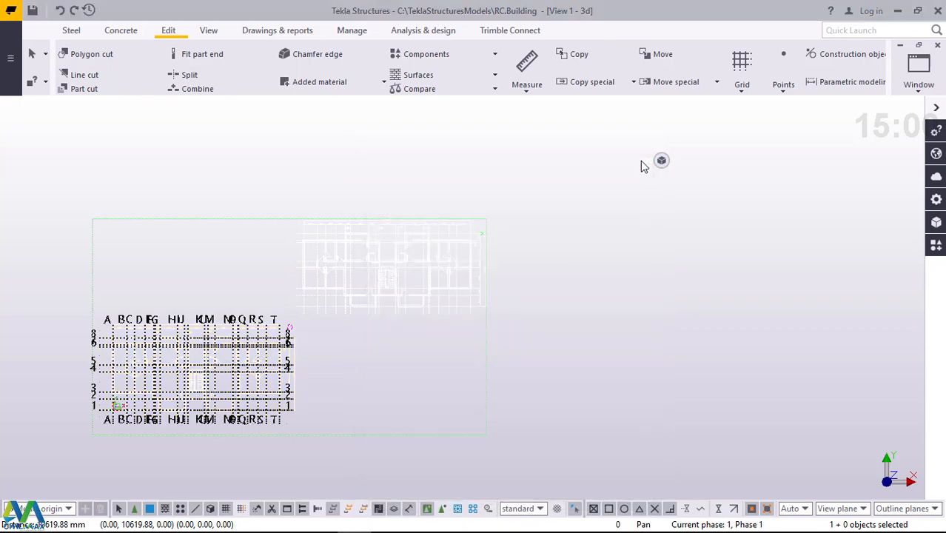
- Delete the spare reference plan that lies outside the grid, keeping the plan under the gridlines
scroll(124, 397, up, 4)
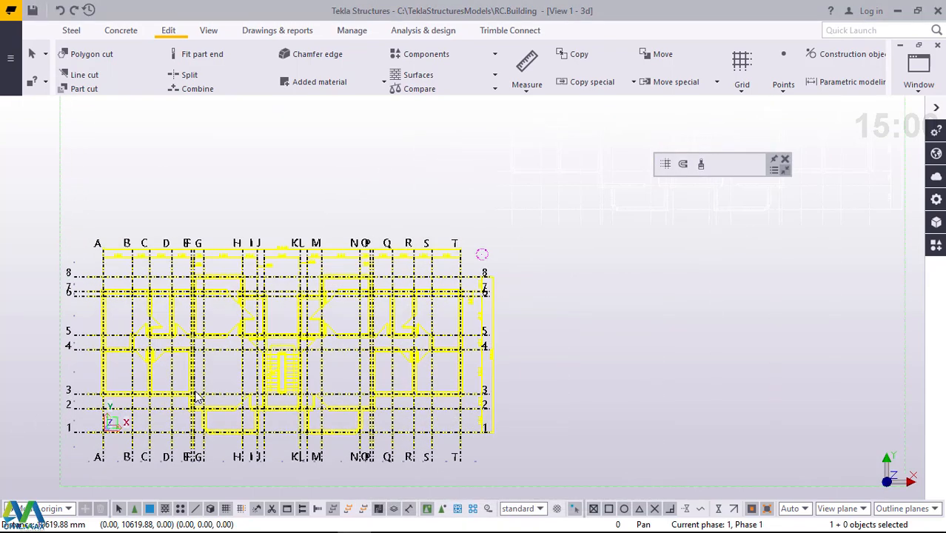
scroll(194, 391, down, 3)
scroll(507, 251, up, 4)
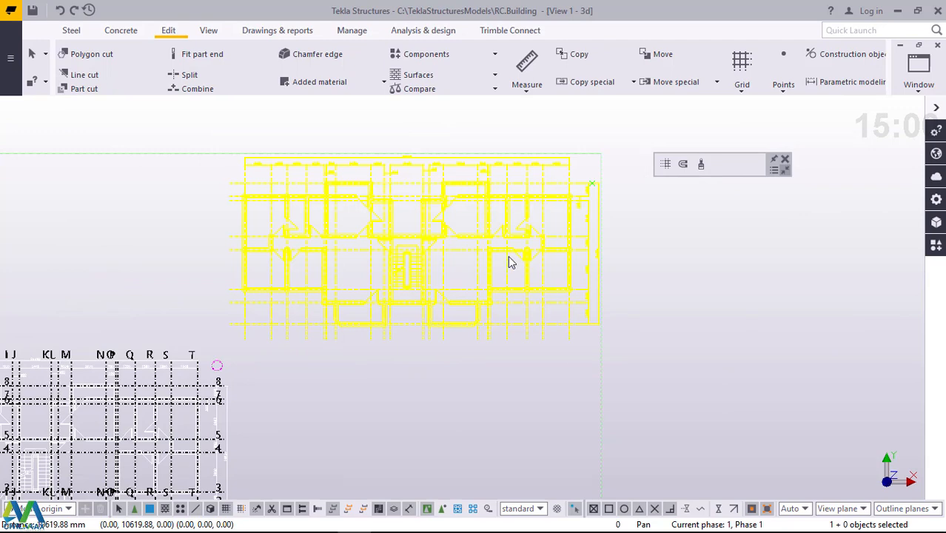
scroll(509, 258, down, 5)
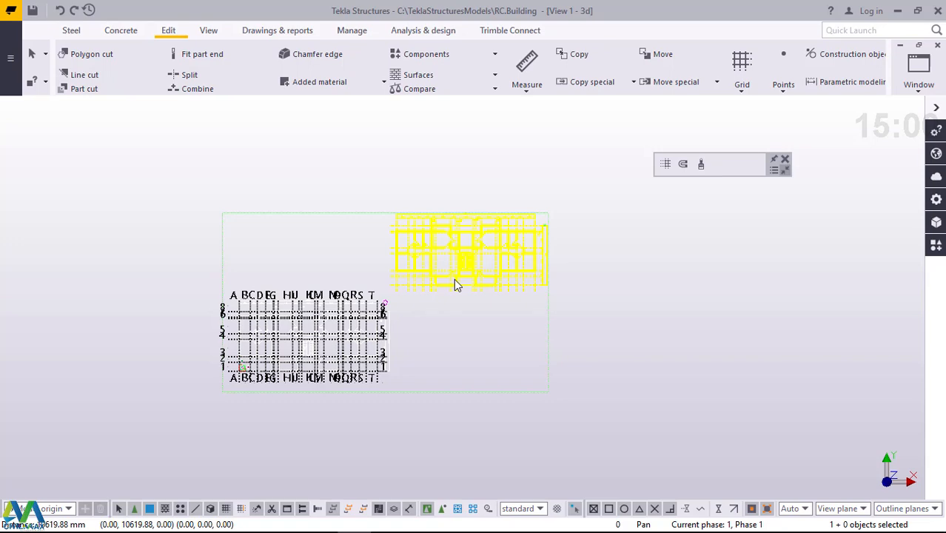
scroll(435, 245, up, 4)
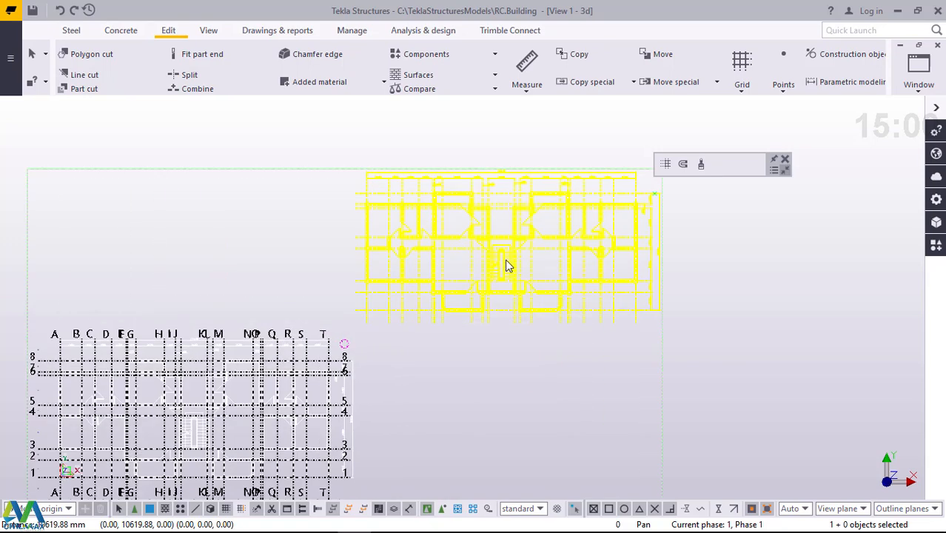
right_click(505, 259)
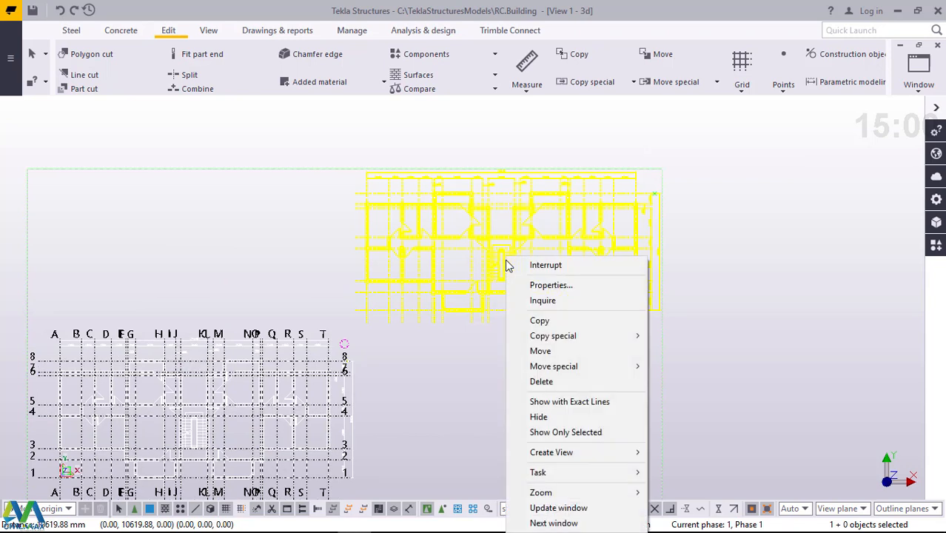
click(543, 382)
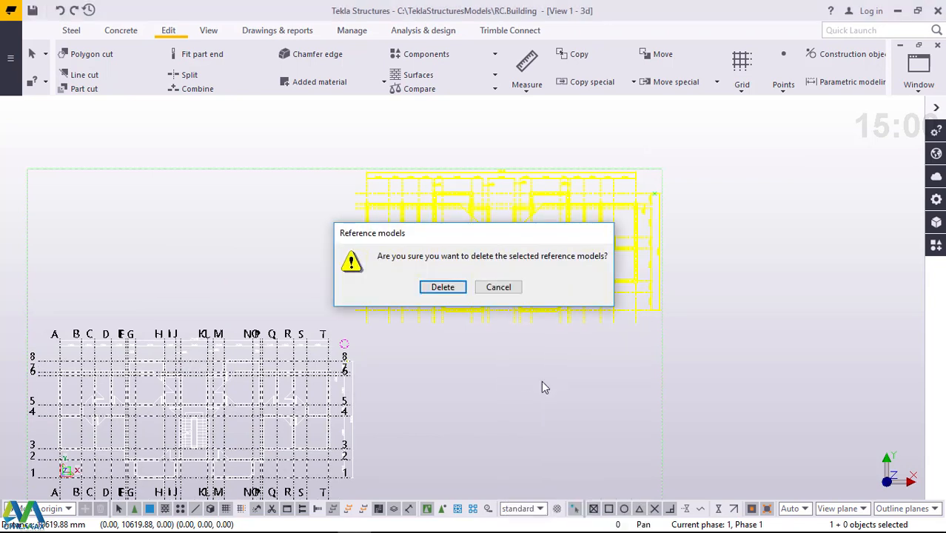
click(445, 290)
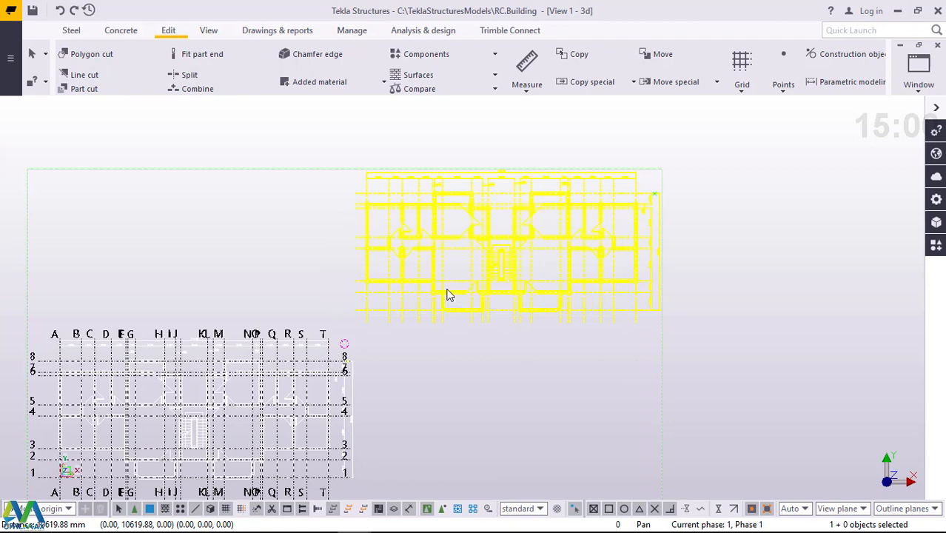
- Fit the work area to the entire model so it encloses only the gridded plan
scroll(518, 283, down, 5)
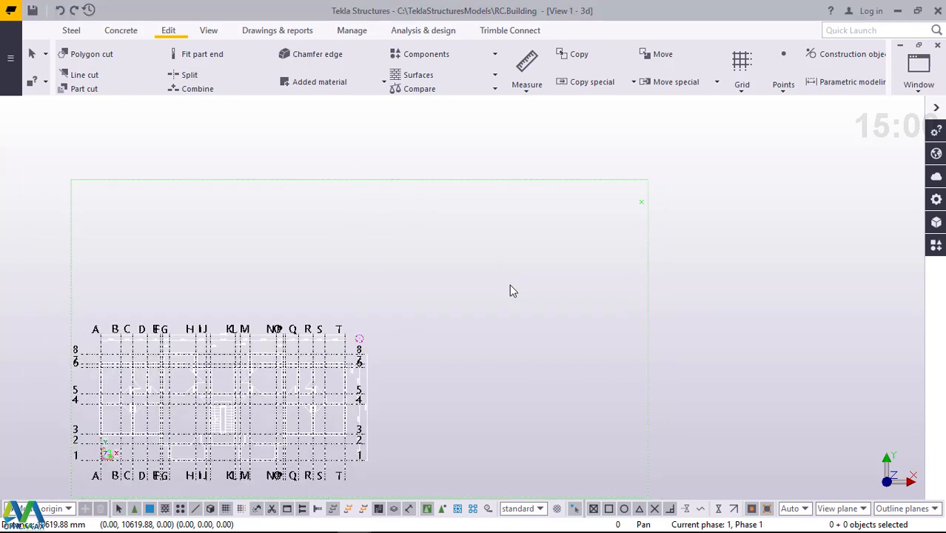
scroll(566, 268, up, 2)
scroll(575, 272, up, 4)
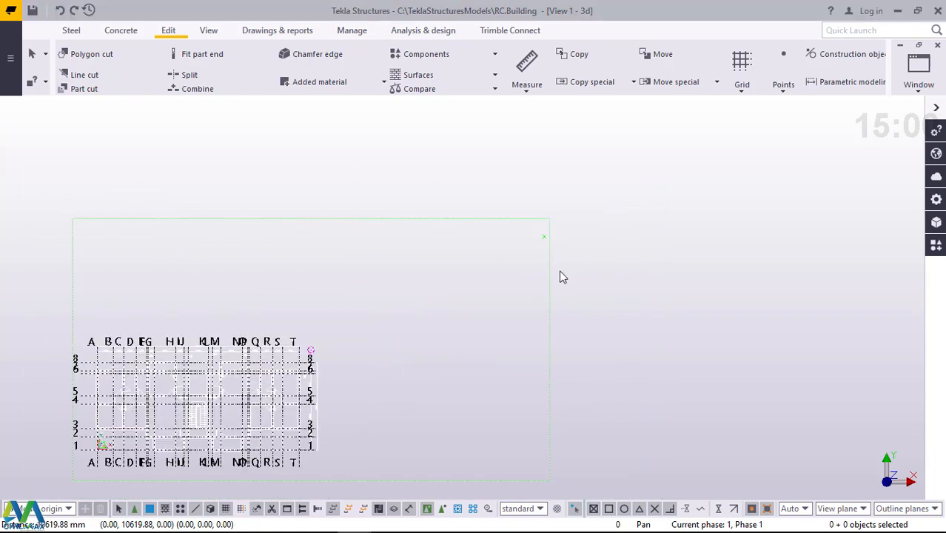
click(542, 271)
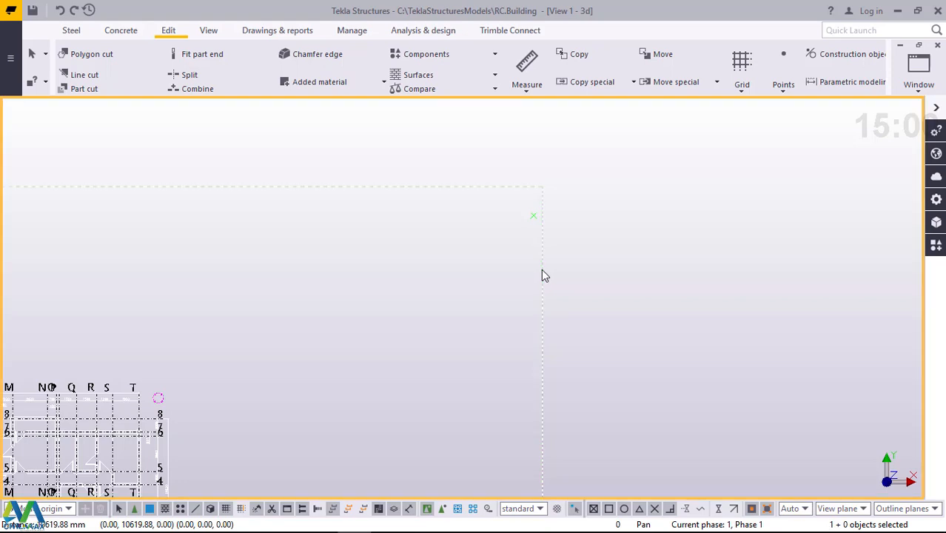
right_click(542, 271)
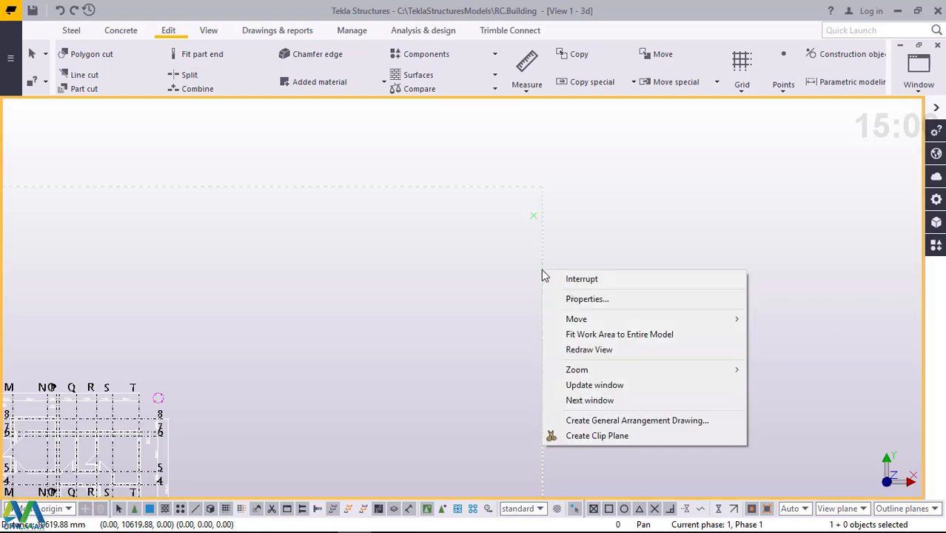
click(609, 338)
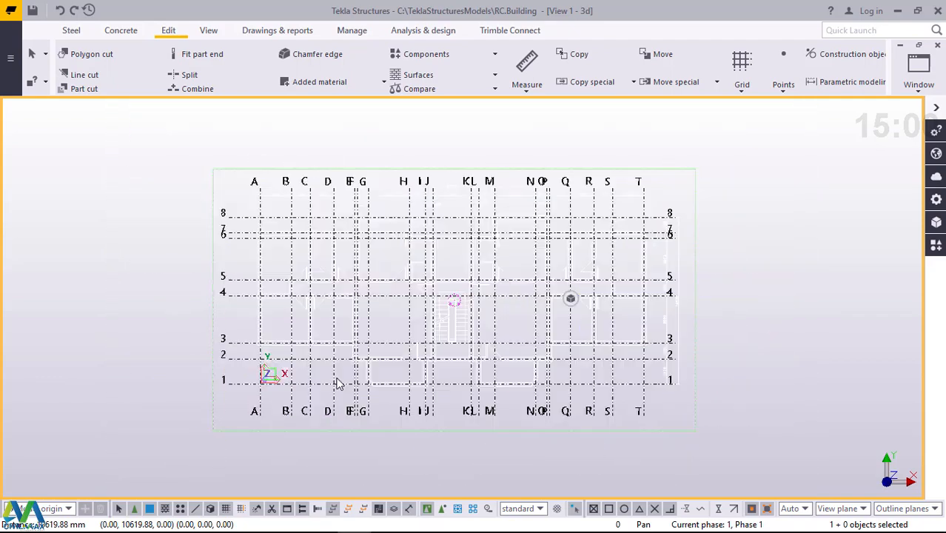
scroll(421, 307, up, 3)
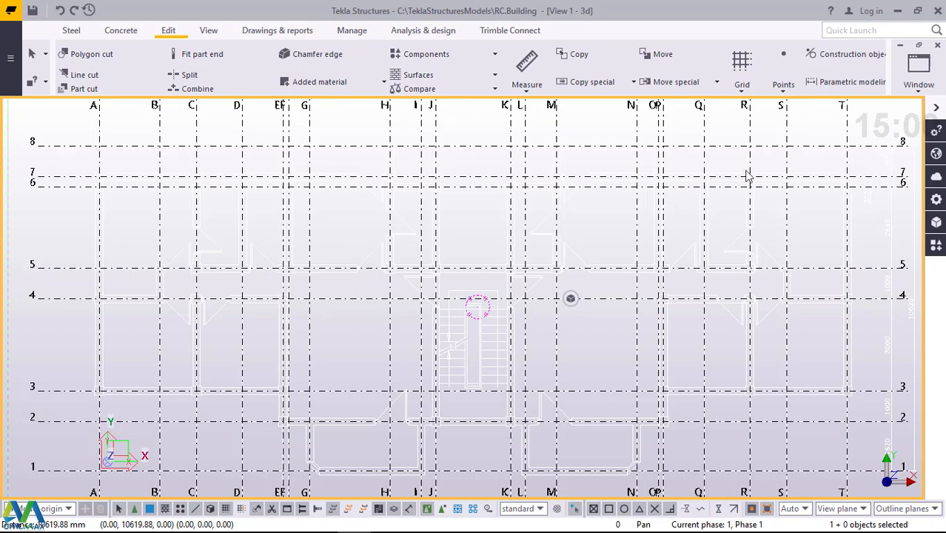
click(920, 95)
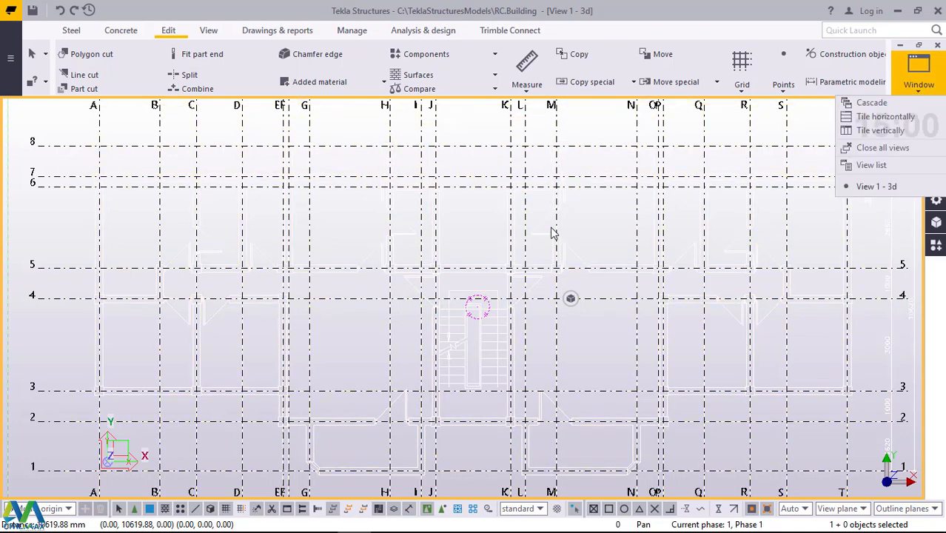
click(332, 213)
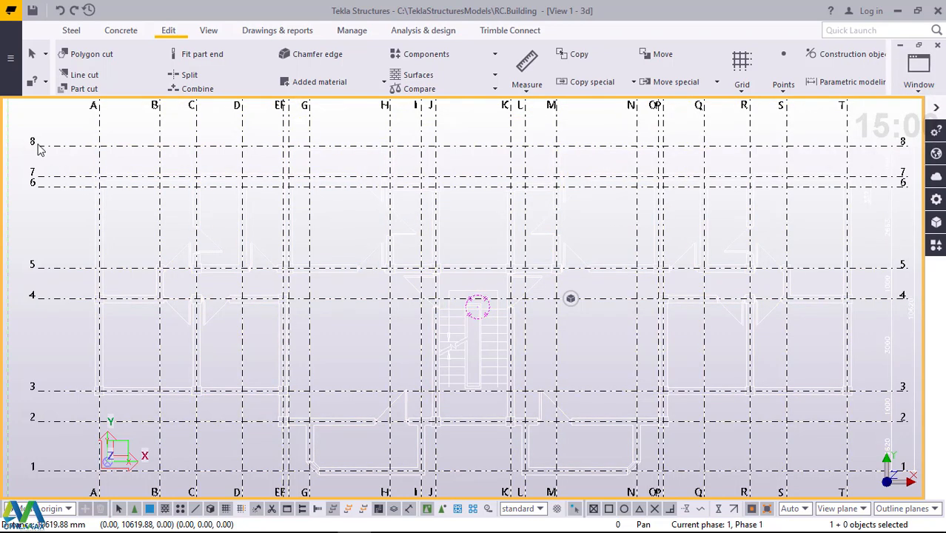
click(38, 146)
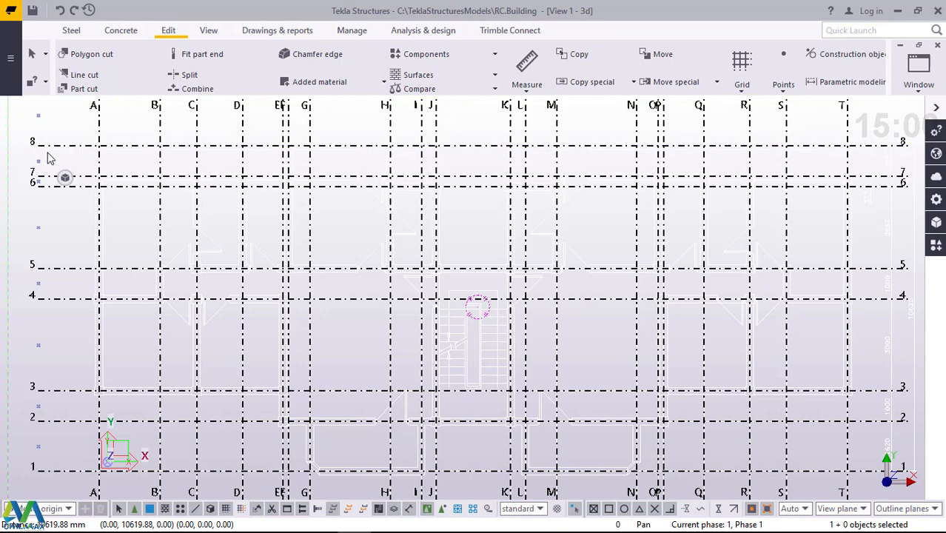
click(46, 154)
right_click(42, 150)
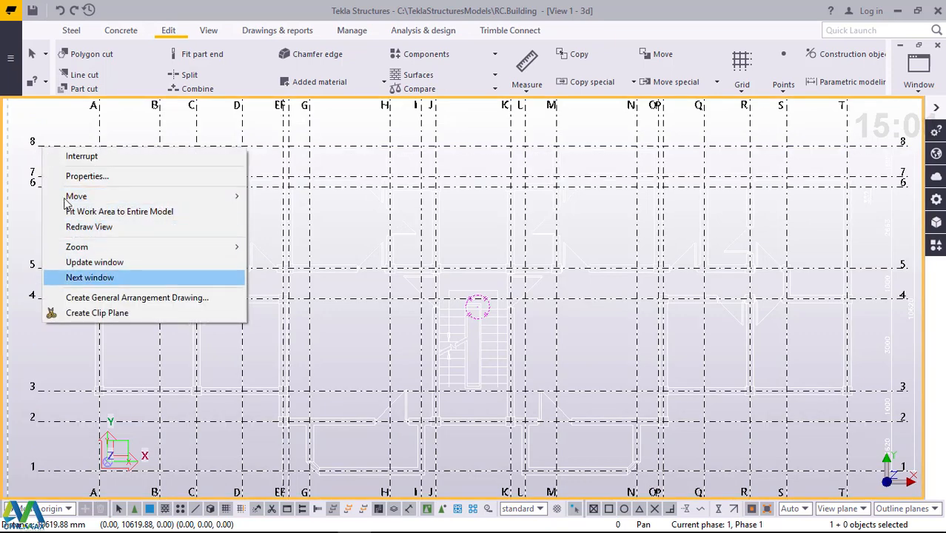
key(Escape)
right_click(48, 397)
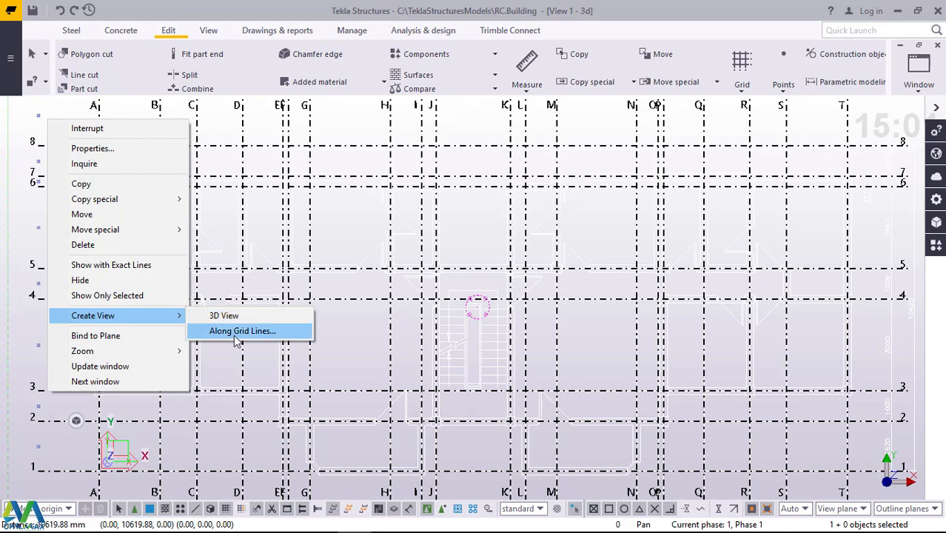
click(362, 328)
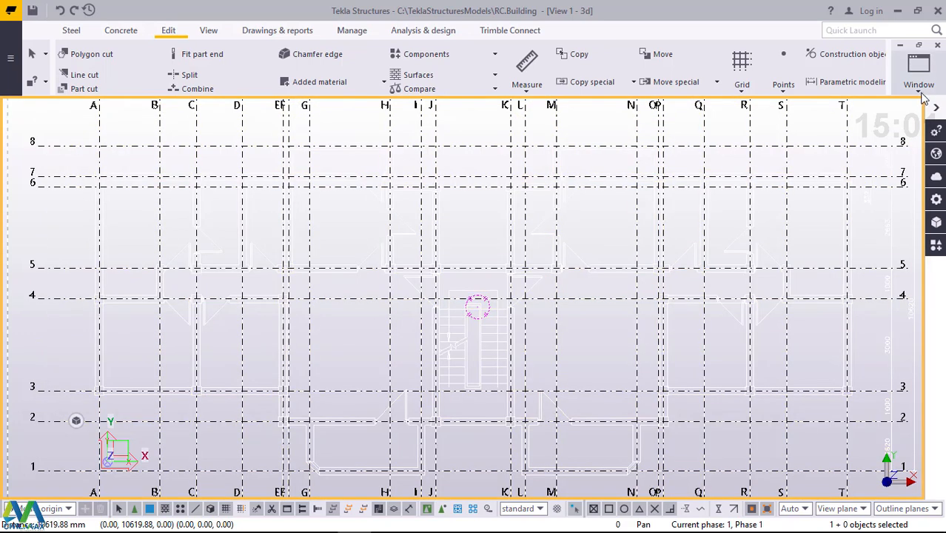
click(917, 70)
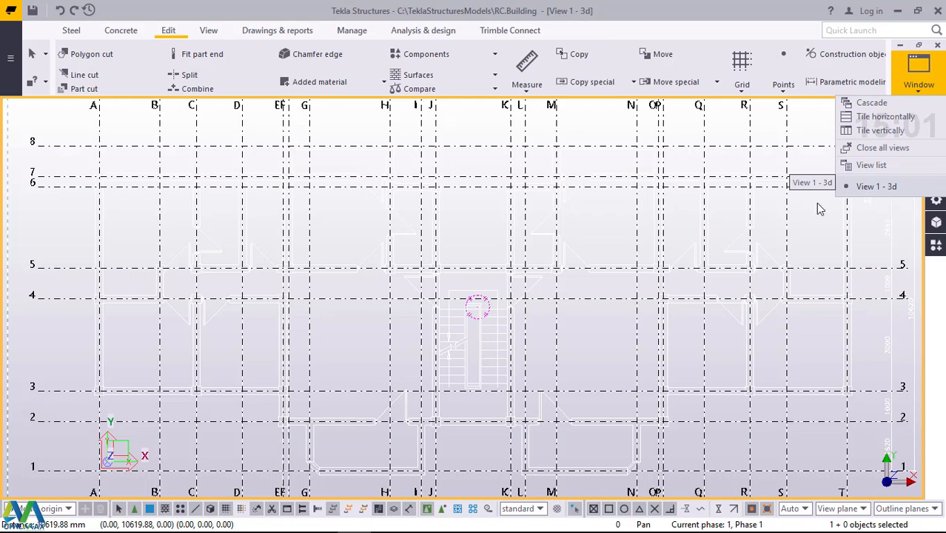
click(679, 224)
- Create views along all XY, ZY and XZ grid lines, with prefix Plan and Grid-Plan properties for XY, prefix Grid and Grid-Elevation for the others
scroll(198, 224, down, 3)
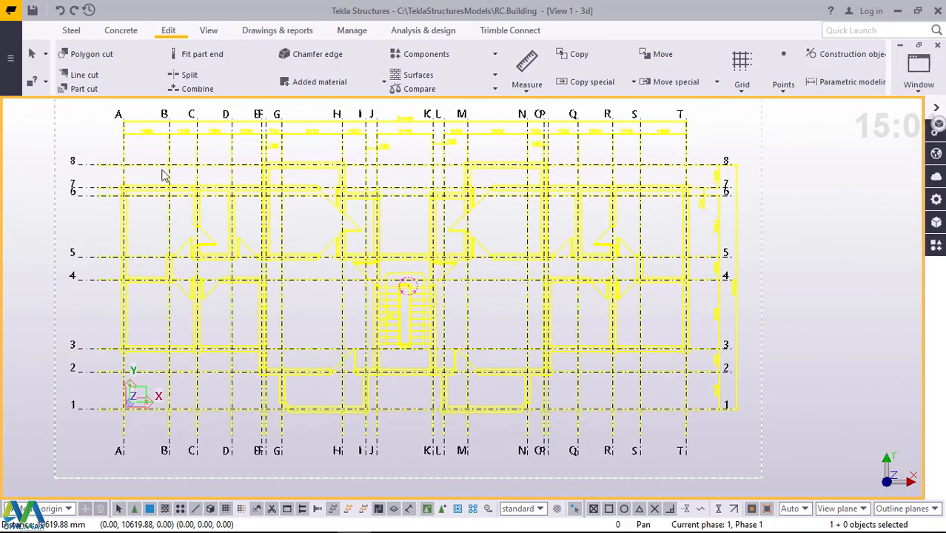
middle_drag(134, 135, 148, 160)
scroll(148, 159, up, 3)
scroll(80, 204, up, 2)
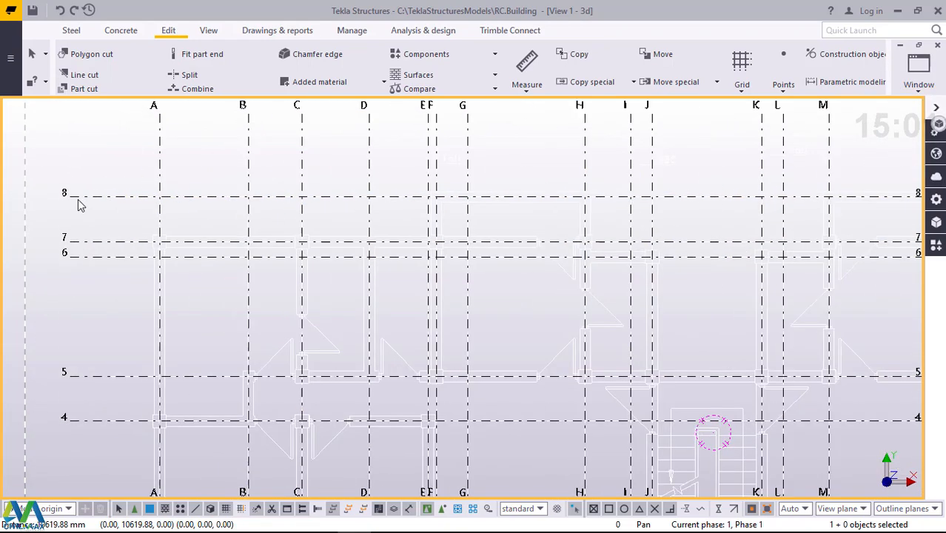
right_click(77, 199)
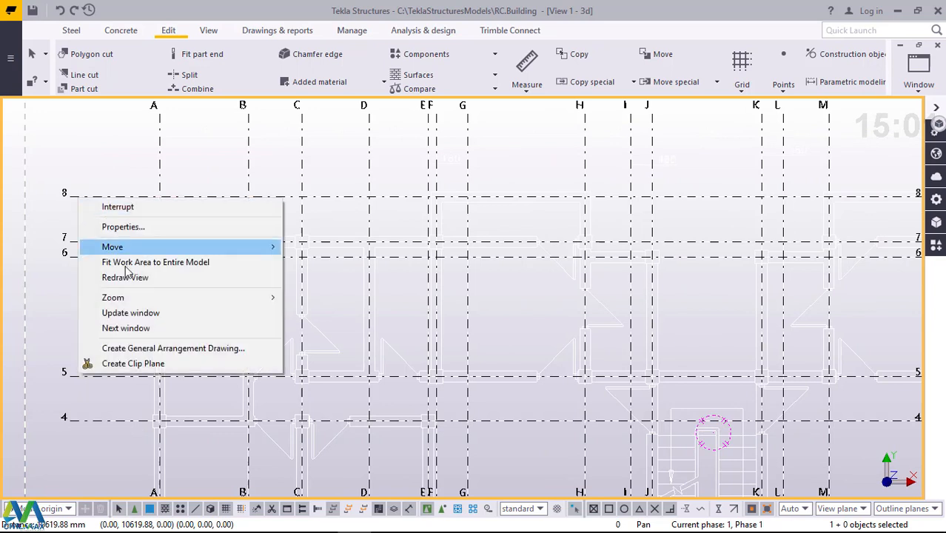
click(75, 202)
right_click(77, 202)
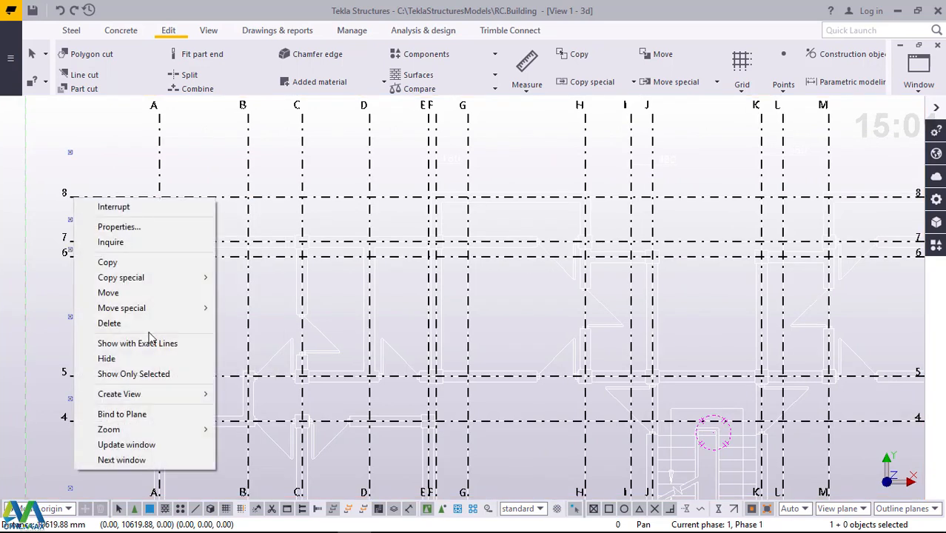
mouse_move(135, 397)
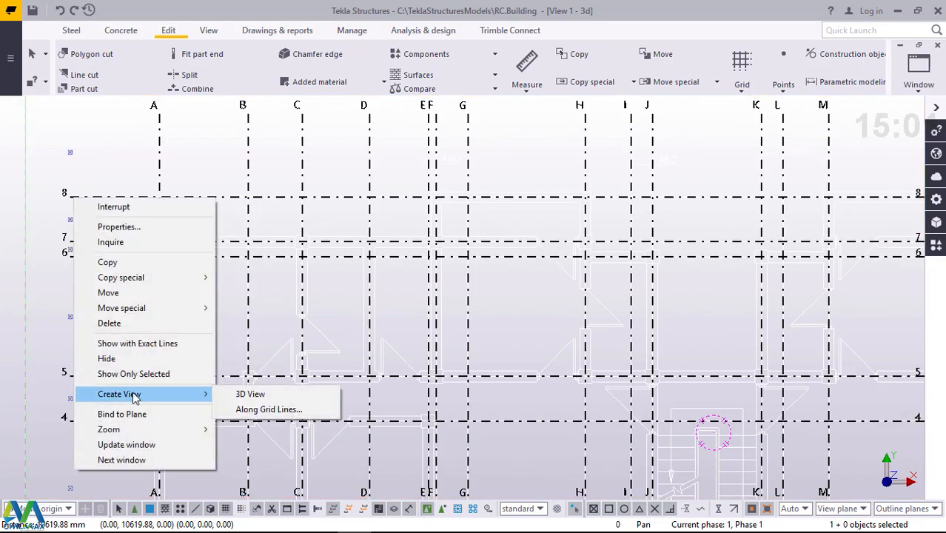
click(254, 411)
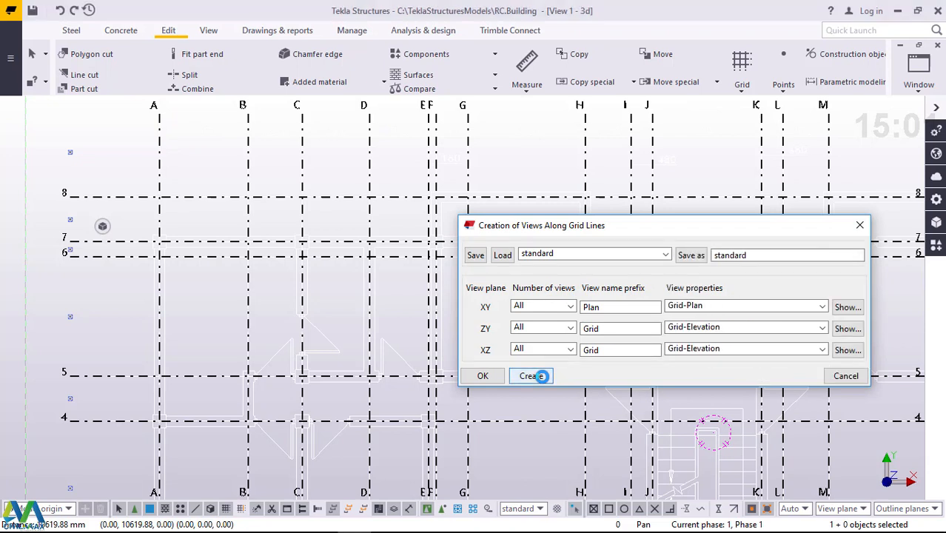
click(542, 377)
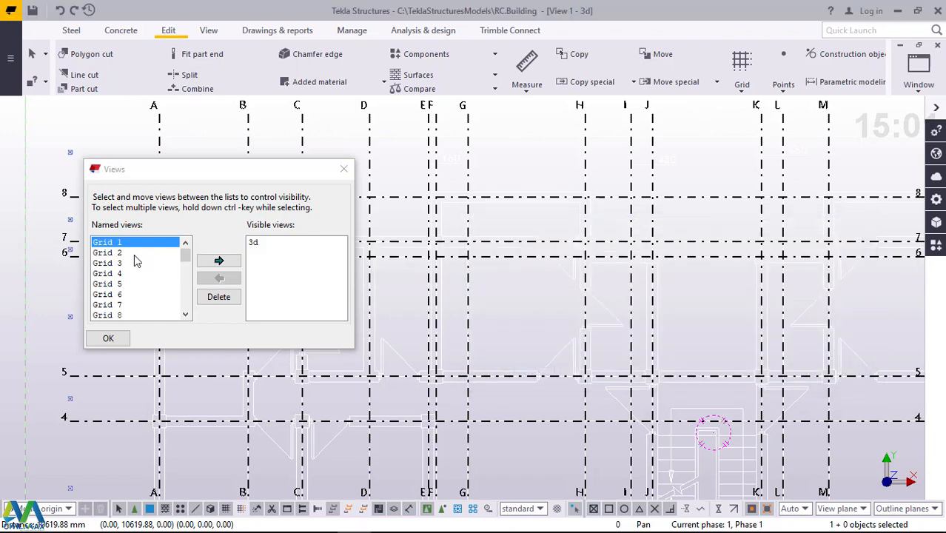
- Make the Grid 1 and Grid A elevation views visible and close the view list
click(216, 261)
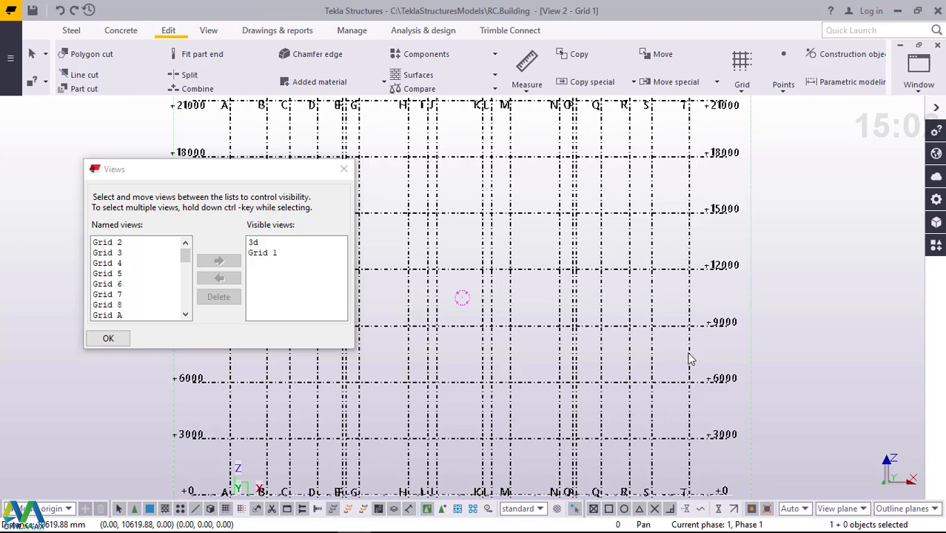
scroll(694, 357, down, 4)
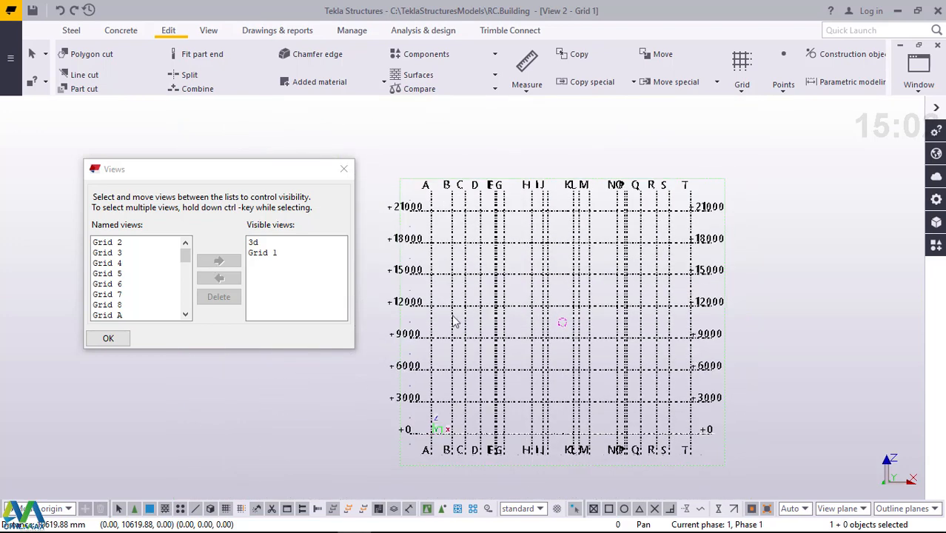
click(122, 314)
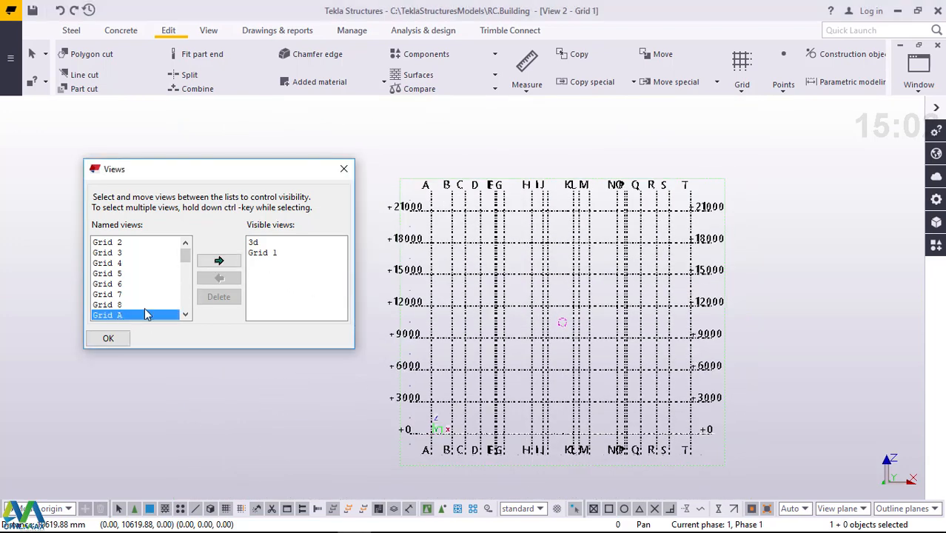
click(222, 262)
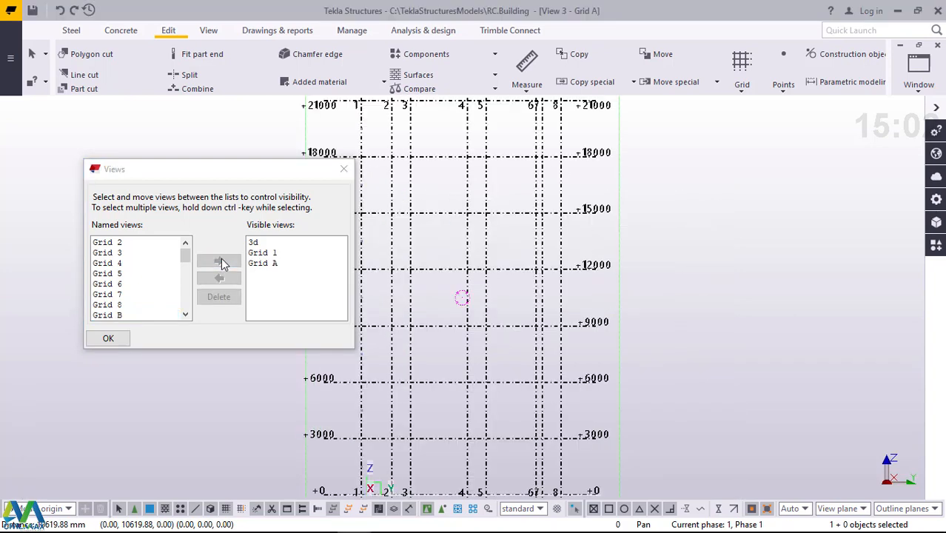
click(110, 338)
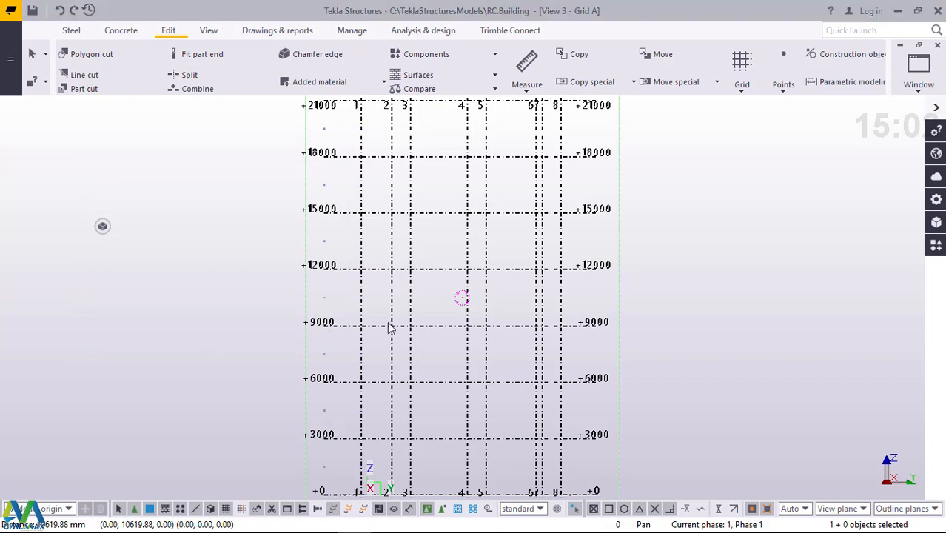
scroll(391, 328, down, 3)
scroll(450, 343, up, 3)
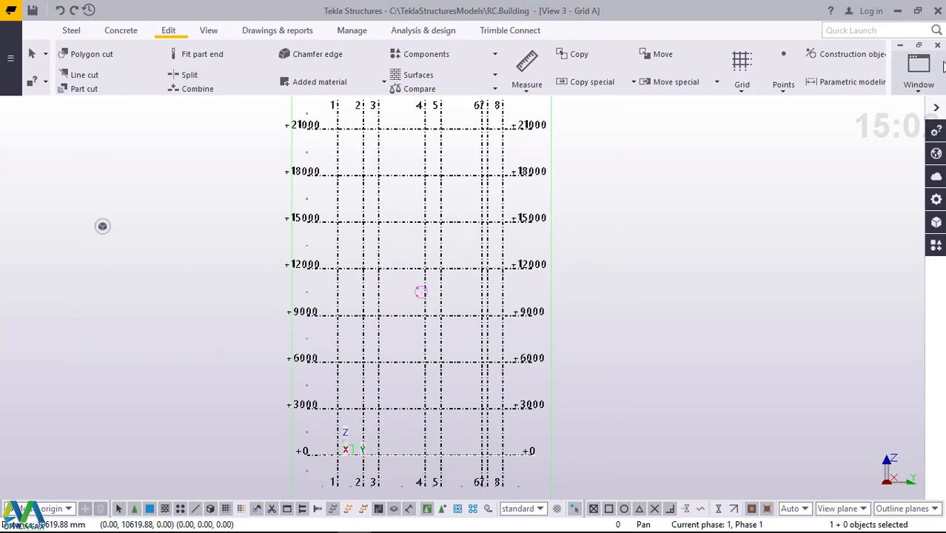
- Return to the 3d view and switch it from plane display to 3D display
click(919, 83)
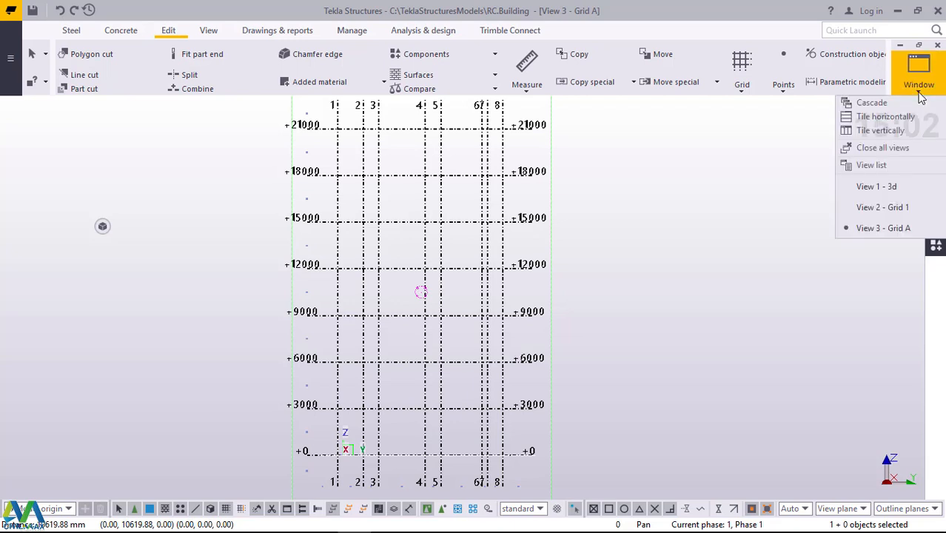
click(892, 186)
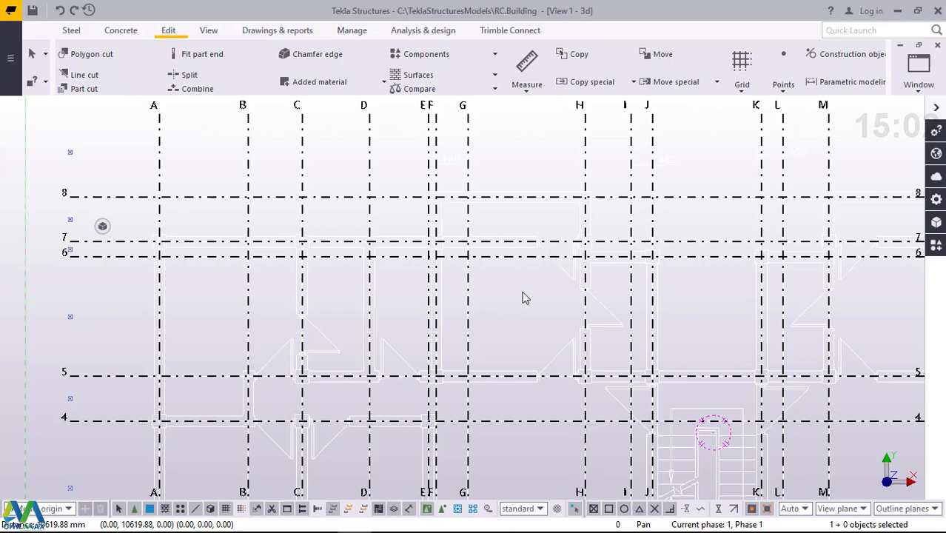
scroll(522, 297, down, 4)
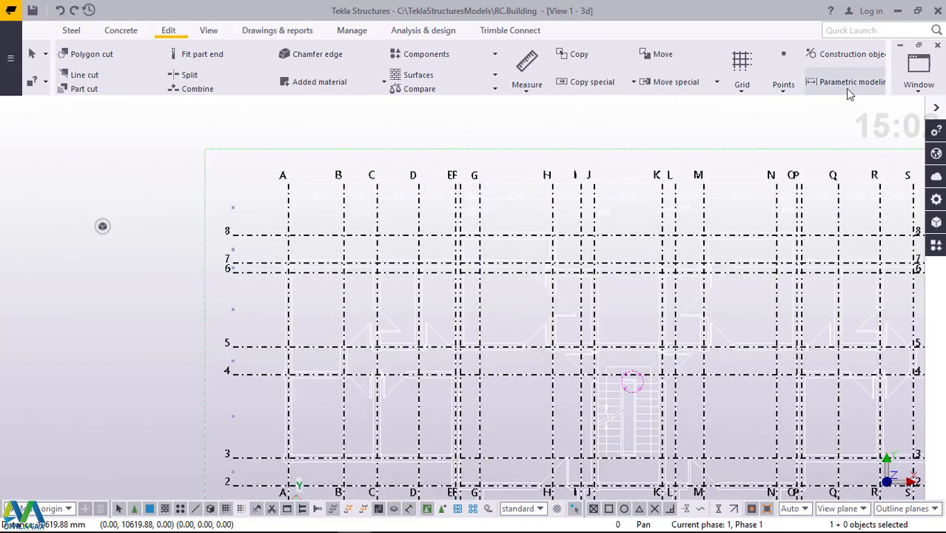
click(921, 90)
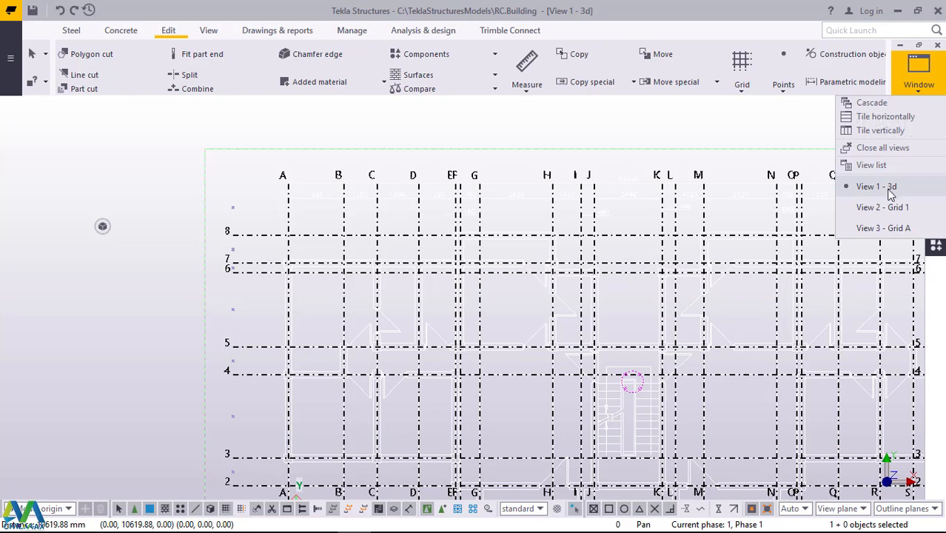
click(209, 31)
click(525, 59)
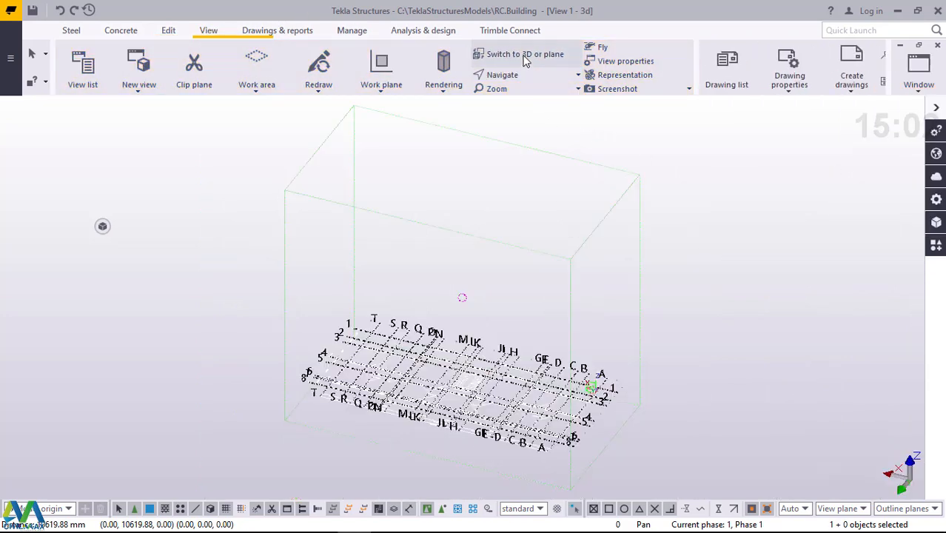
- Examine how the column outlines of the reference plan sit on the gridlines, especially around gridlines E, F and 5
scroll(460, 312, up, 10)
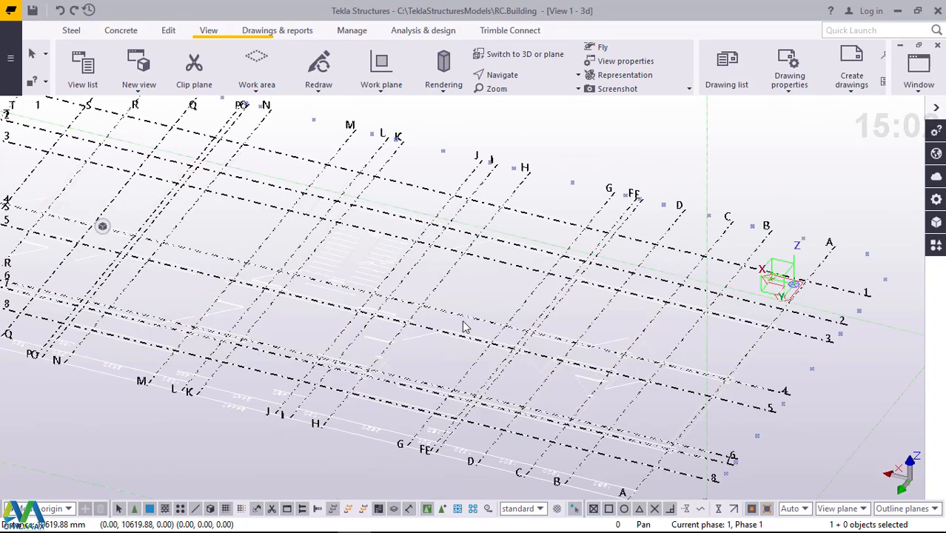
scroll(460, 312, up, 5)
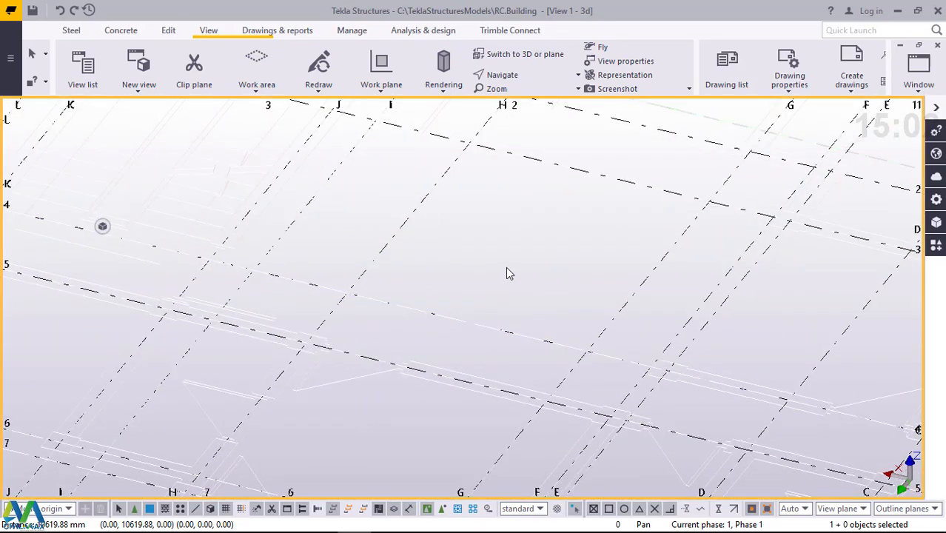
click(506, 267)
scroll(436, 281, down, 4)
scroll(525, 364, up, 4)
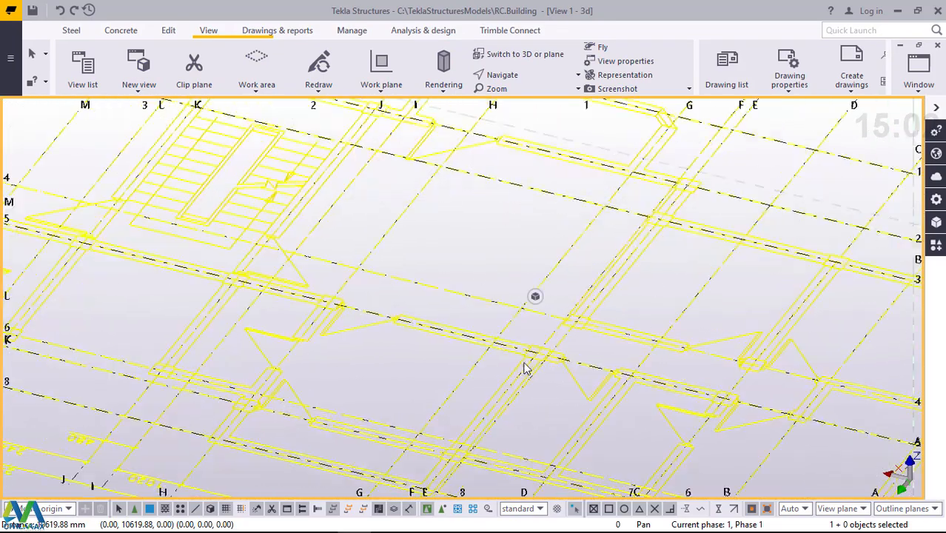
scroll(560, 362, up, 5)
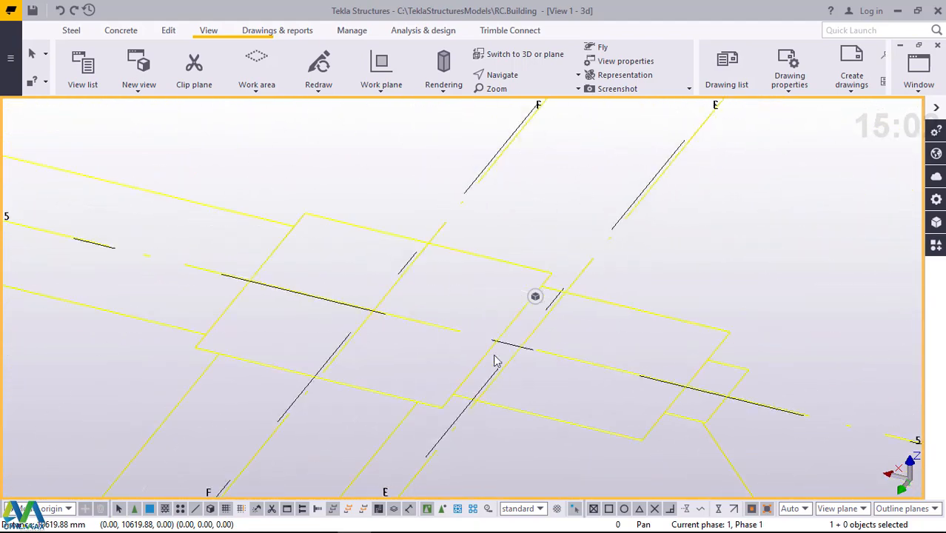
scroll(490, 357, down, 5)
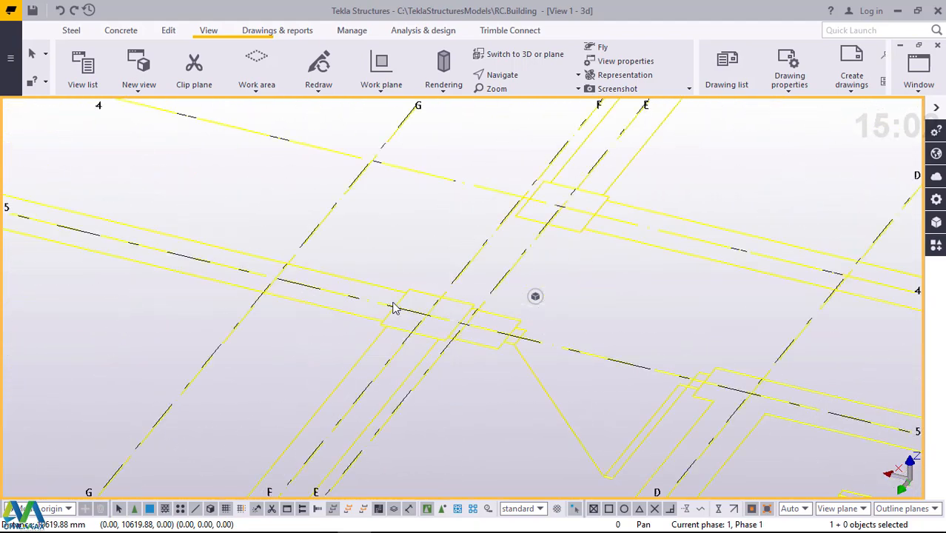
scroll(403, 307, down, 3)
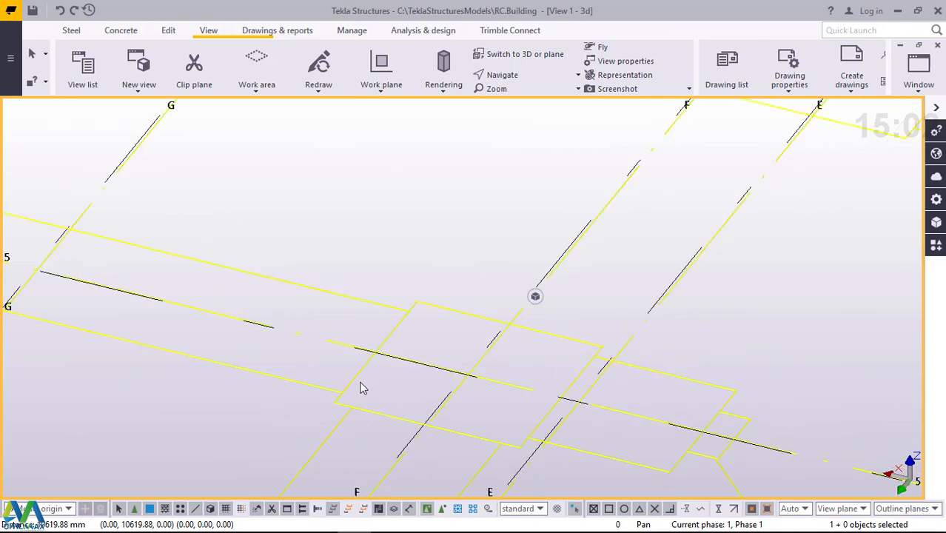
scroll(362, 384, down, 2)
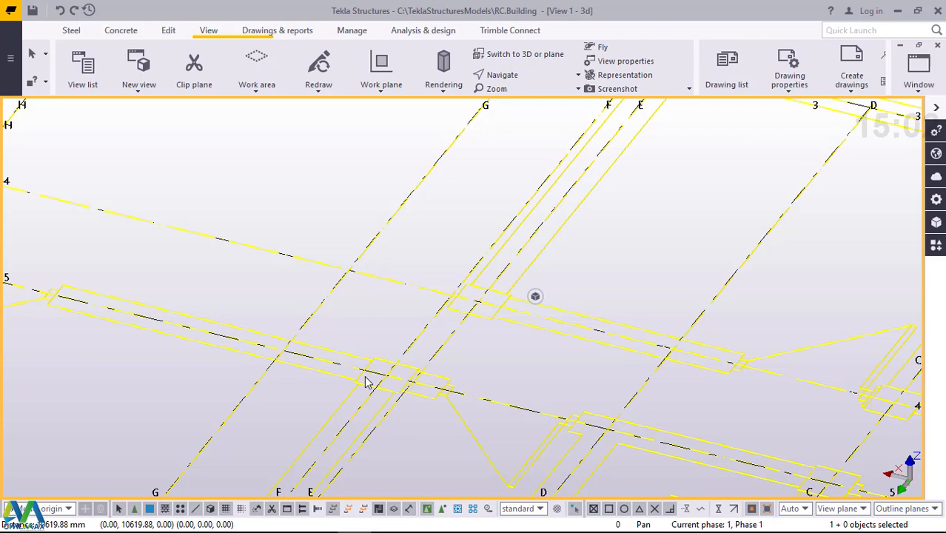
scroll(384, 388, up, 5)
scroll(339, 332, down, 2)
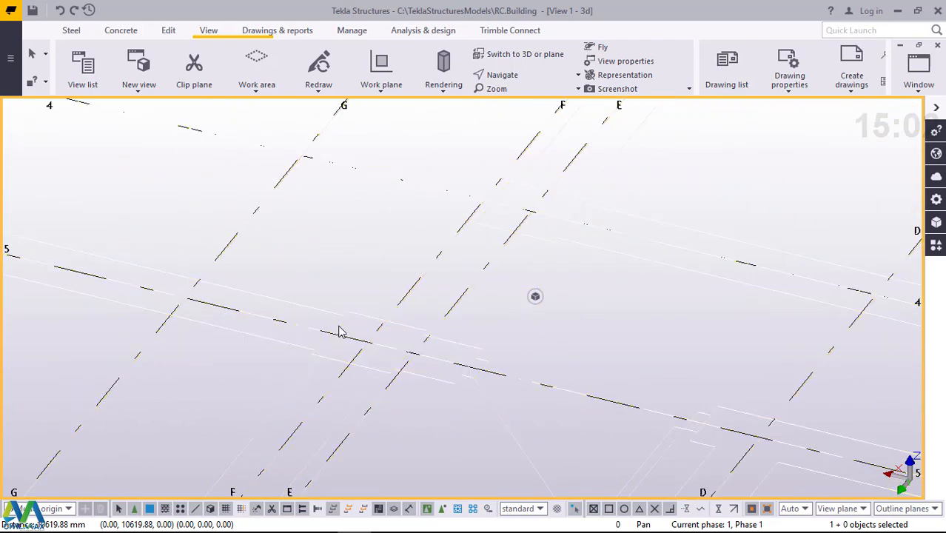
scroll(339, 332, down, 6)
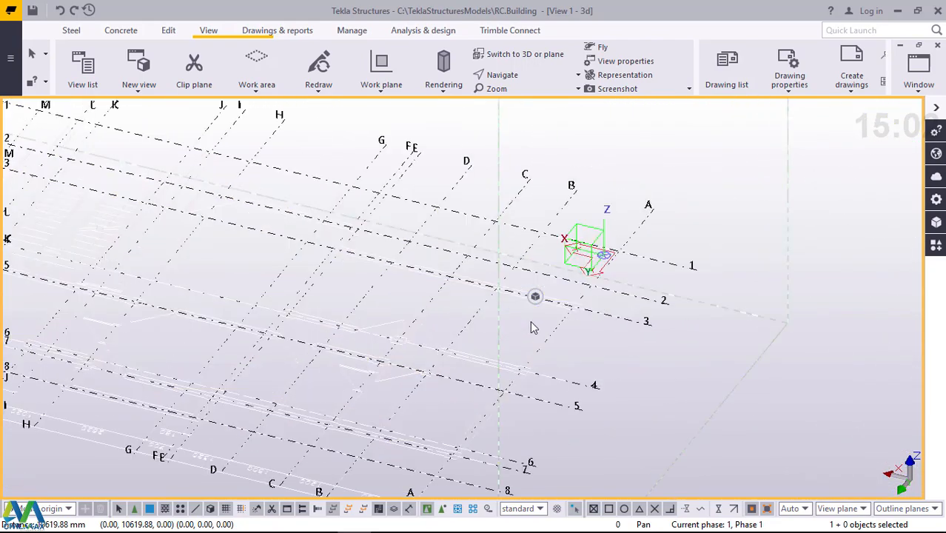
- Place a concrete pad footing at the intersection of gridlines A and 3
scroll(577, 298, up, 10)
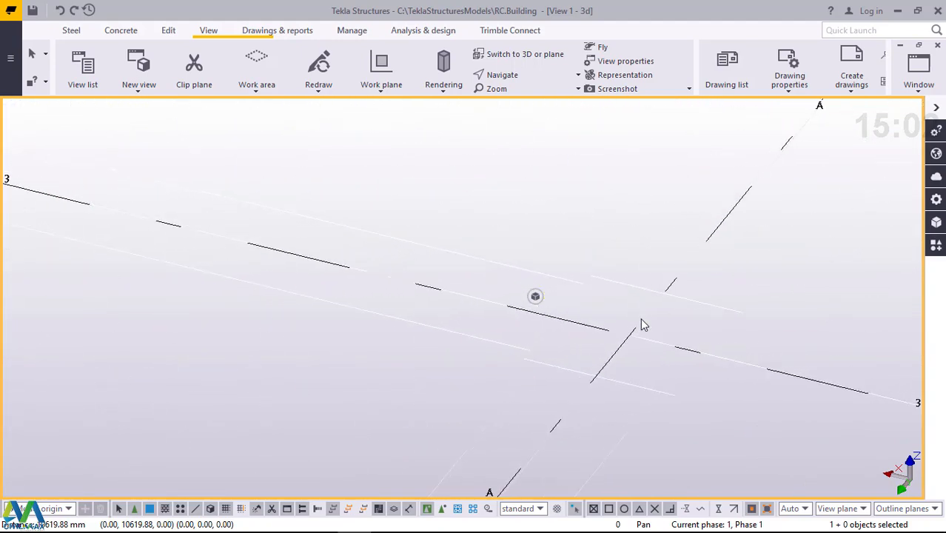
scroll(643, 326, up, 3)
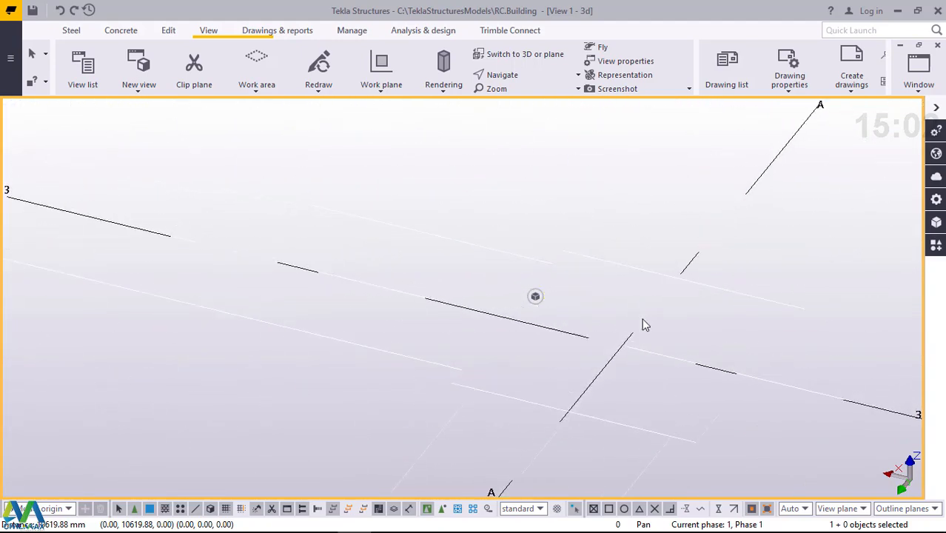
click(126, 31)
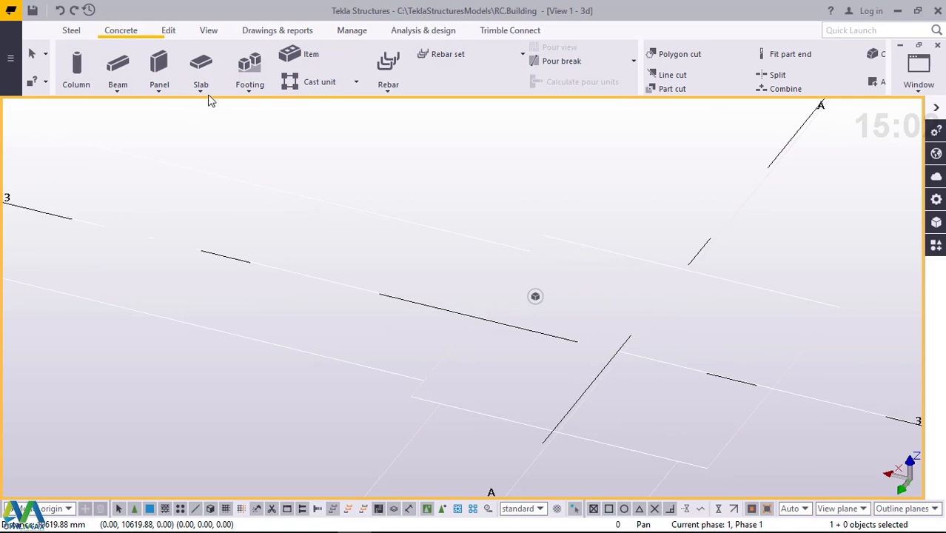
click(250, 89)
click(264, 112)
scroll(617, 350, up, 3)
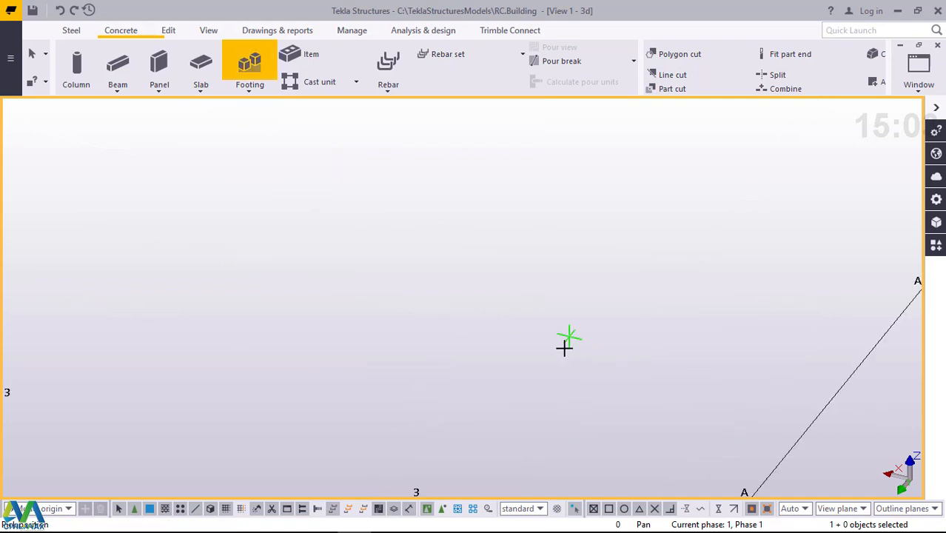
scroll(565, 348, down, 2)
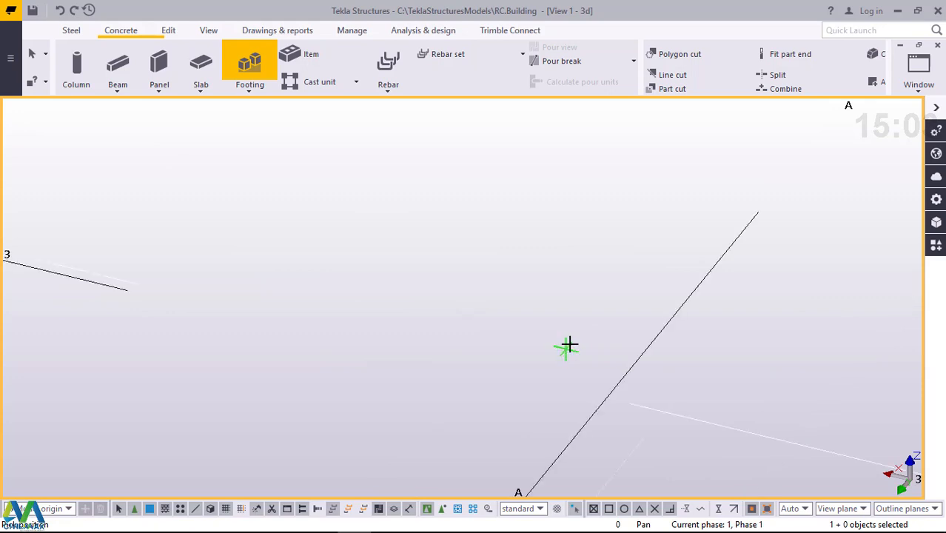
scroll(569, 346, down, 2)
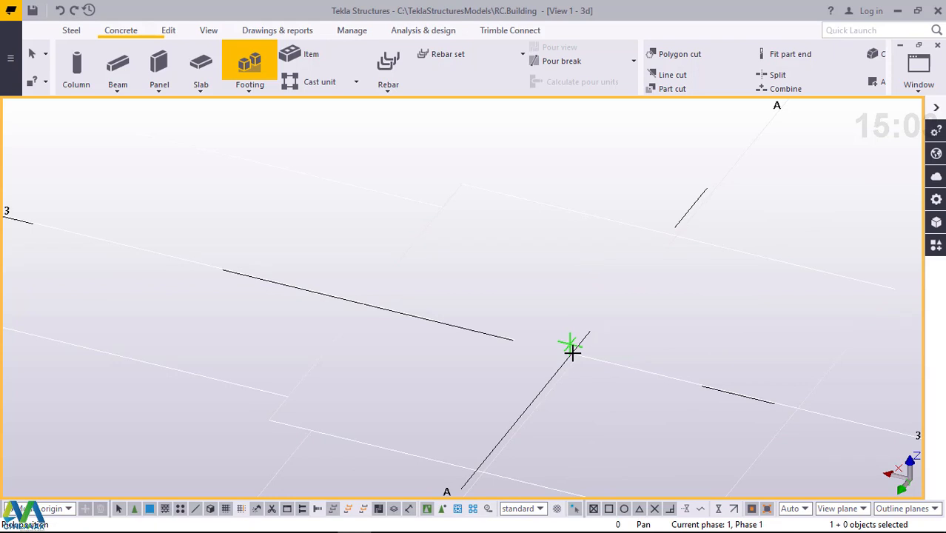
scroll(571, 351, down, 2)
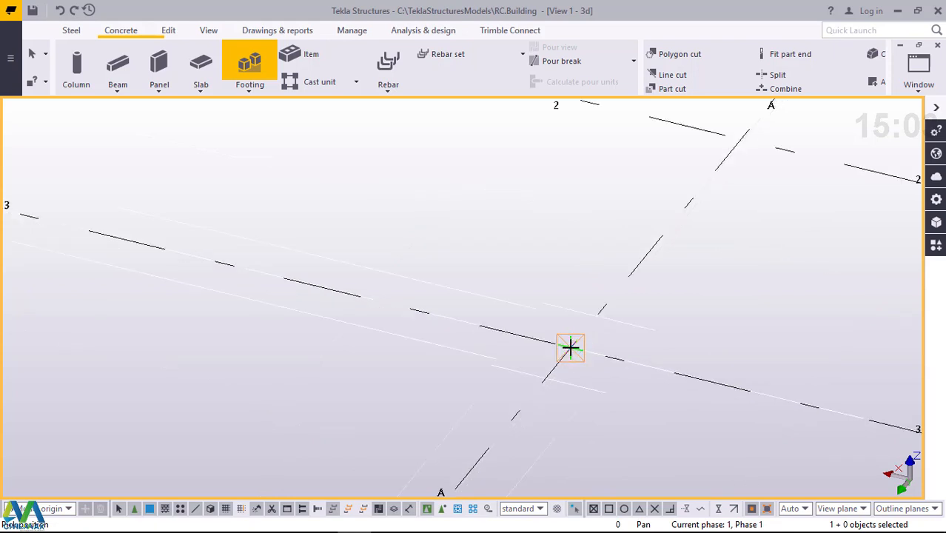
click(570, 347)
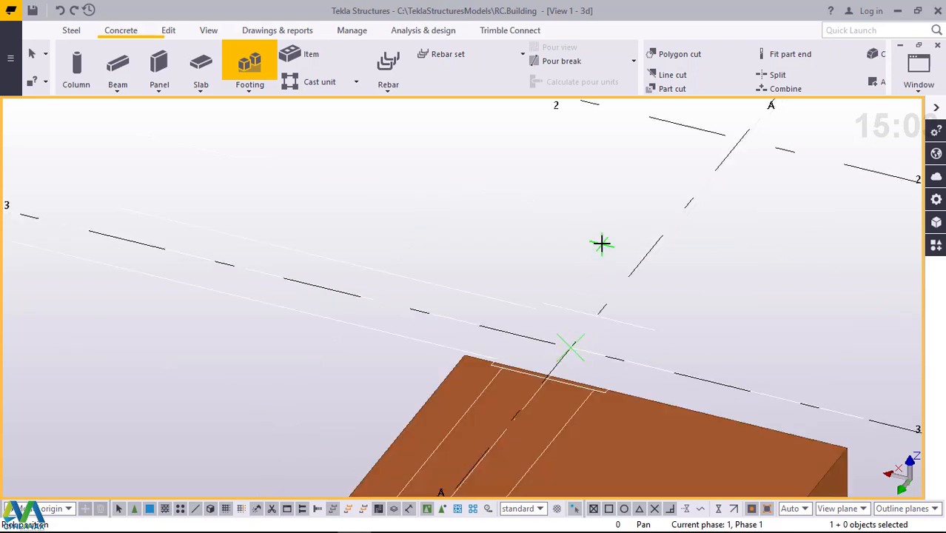
- Review the profile, material, class and elevation properties of the pad footing at gridlines A and 3
right_click(558, 215)
click(576, 220)
scroll(522, 214, down, 4)
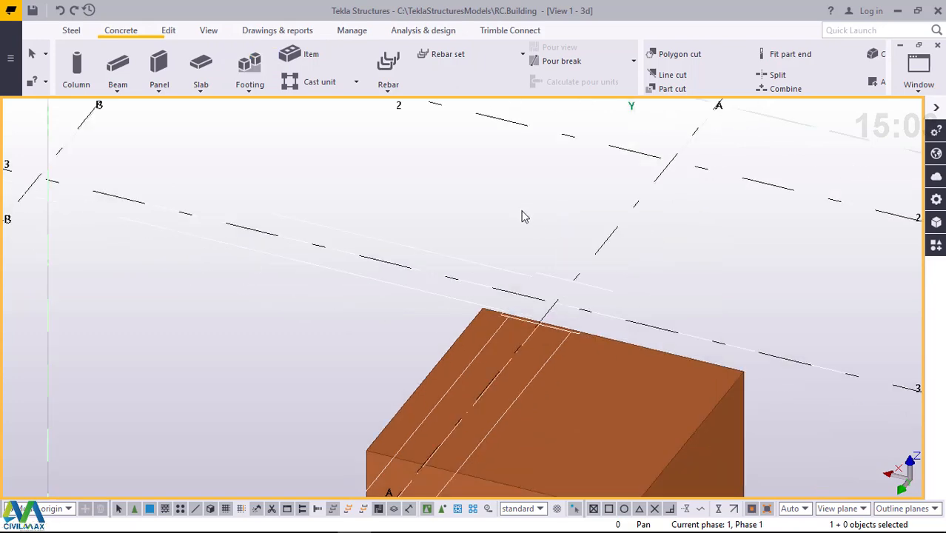
click(582, 275)
scroll(581, 275, up, 4)
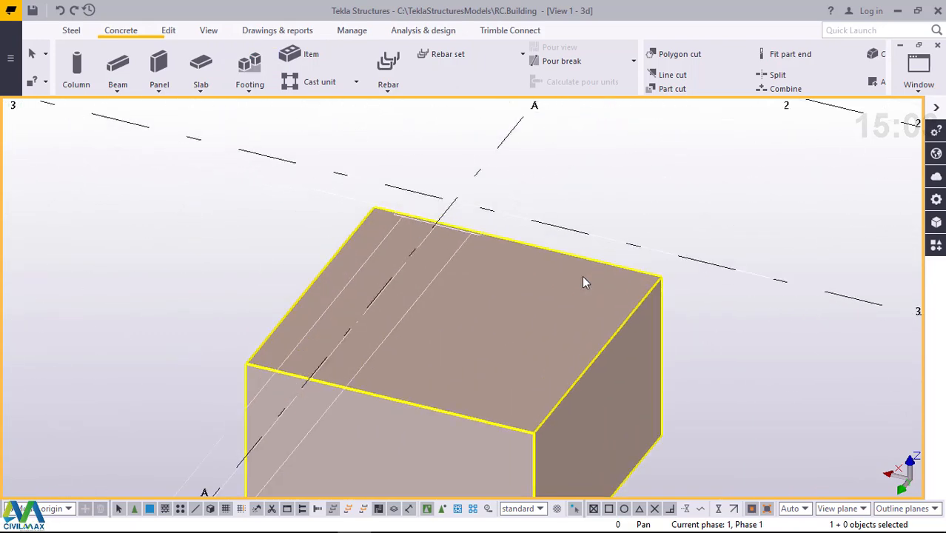
double_click(589, 323)
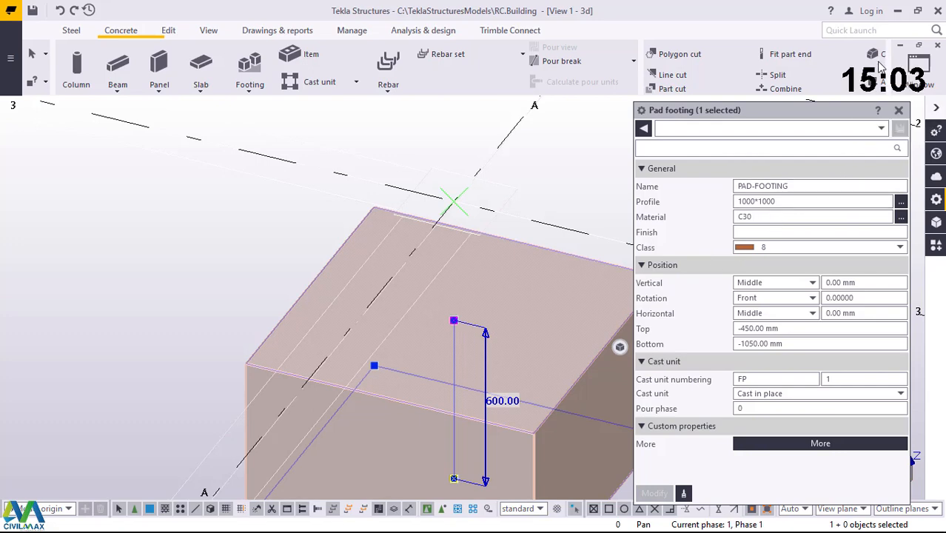
click(898, 111)
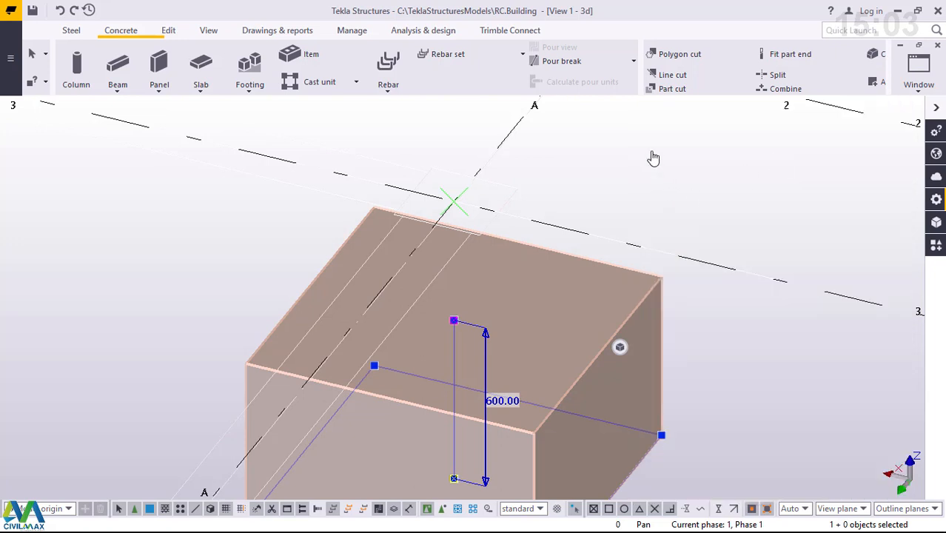
click(699, 139)
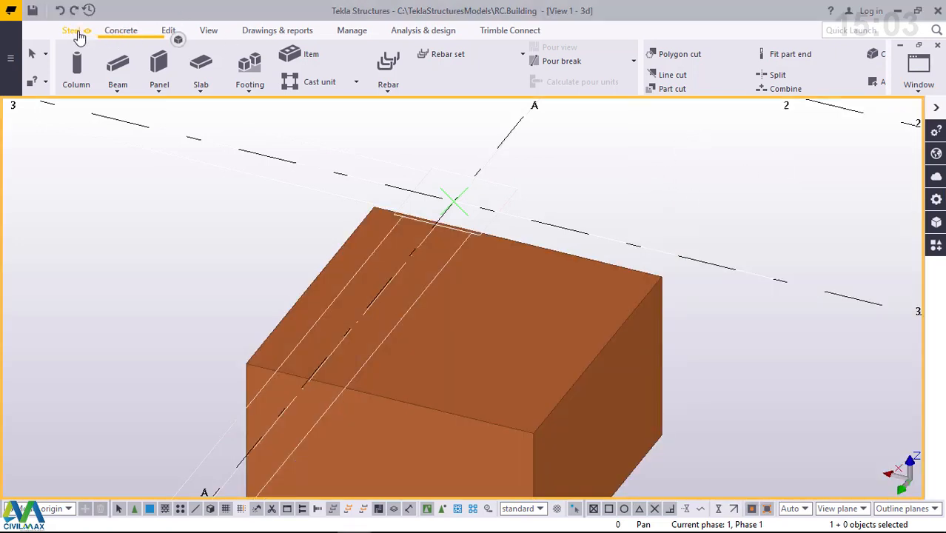
- Place a 300*300 concrete column on the pad footing at the intersection of gridlines A and 3
click(74, 68)
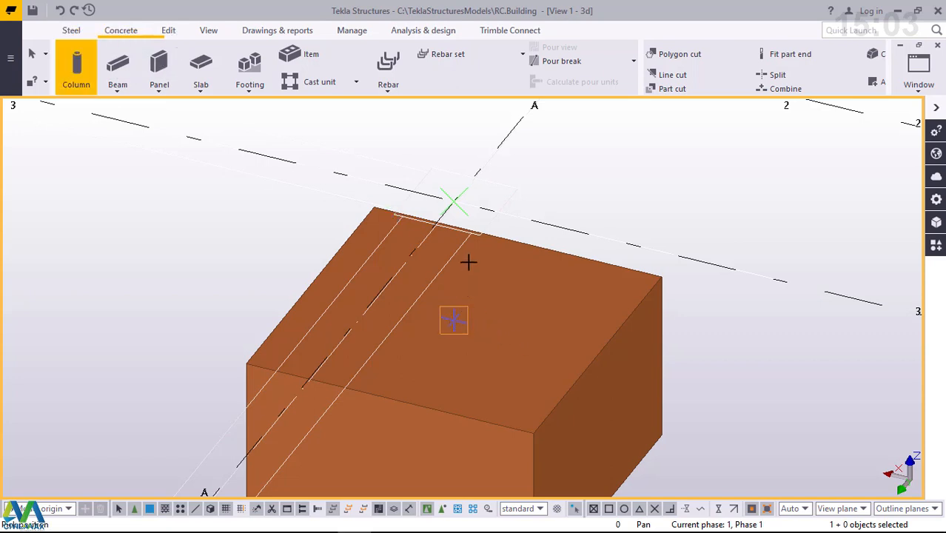
click(454, 200)
right_click(603, 179)
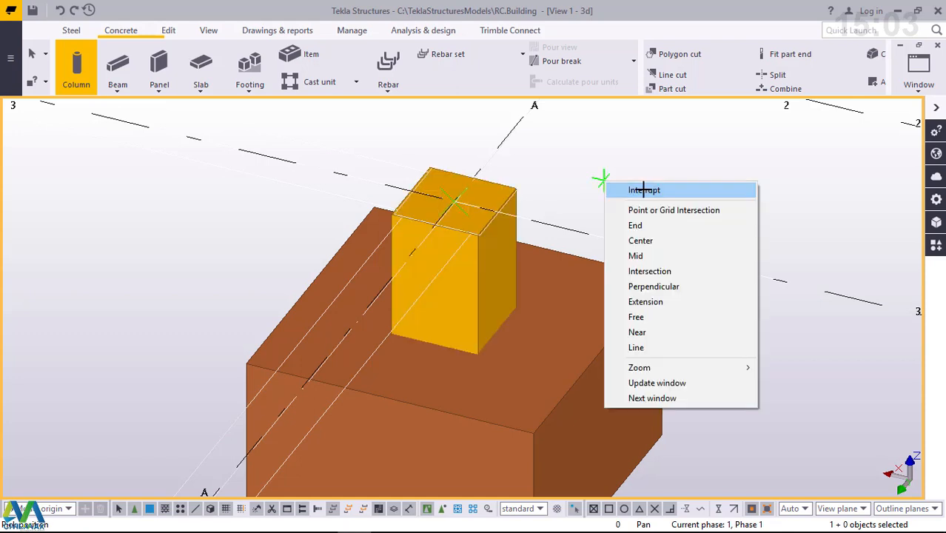
click(643, 190)
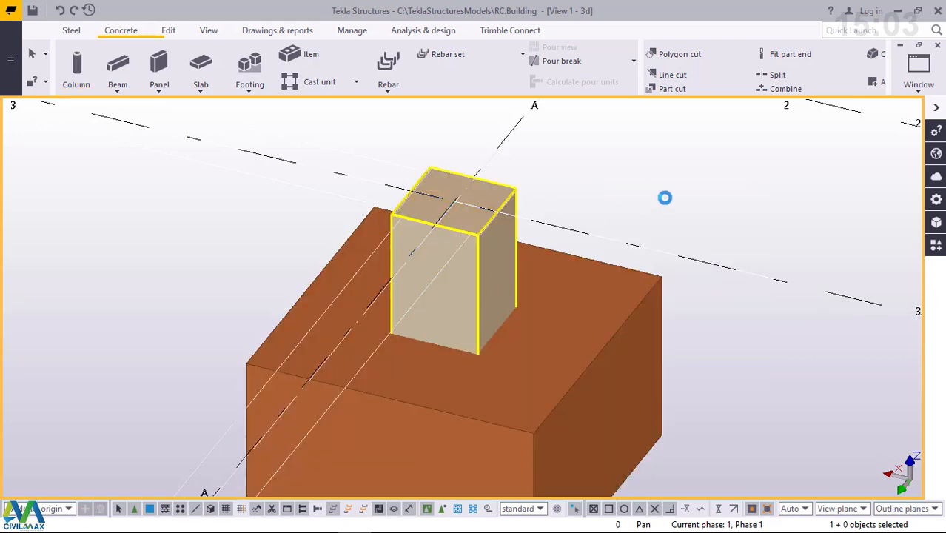
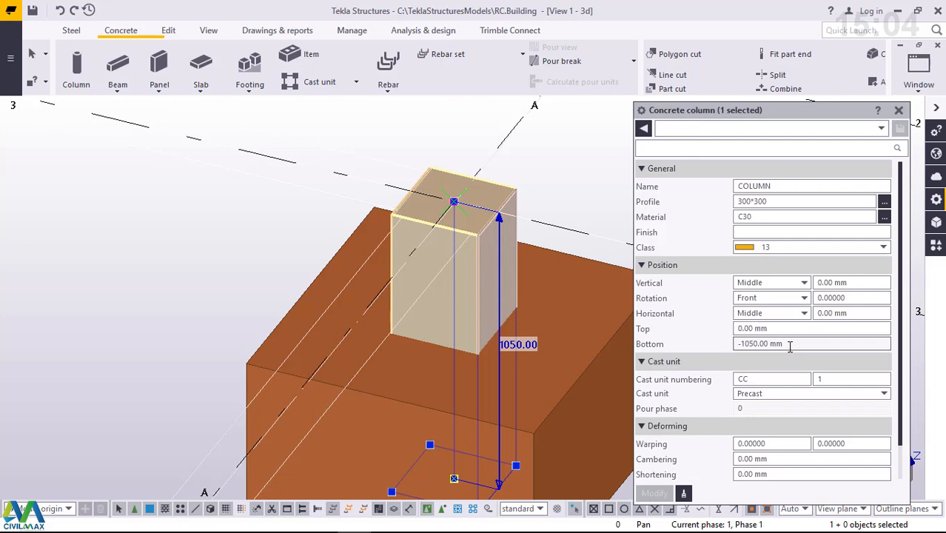
- Try to change the concrete column's class to 1 in its properties and close them
click(780, 246)
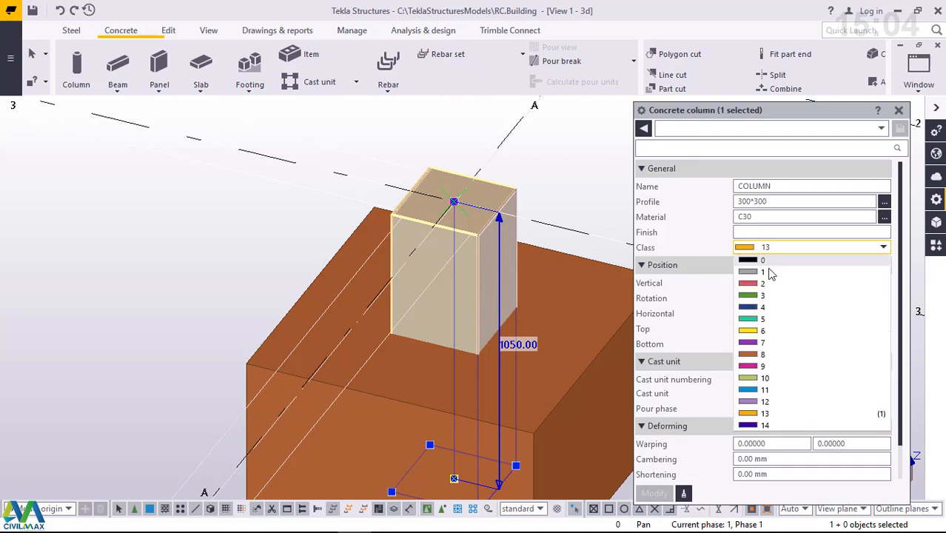
click(768, 273)
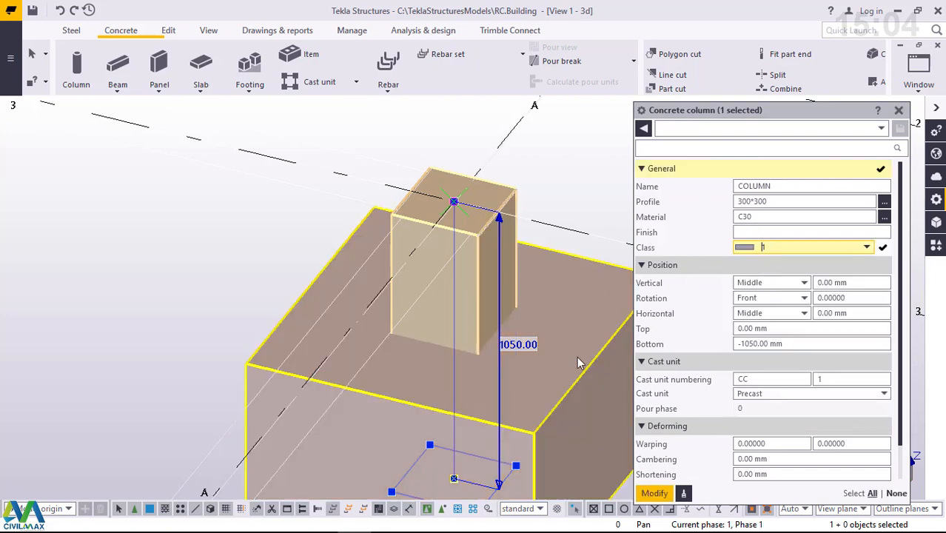
click(578, 348)
click(659, 493)
click(583, 342)
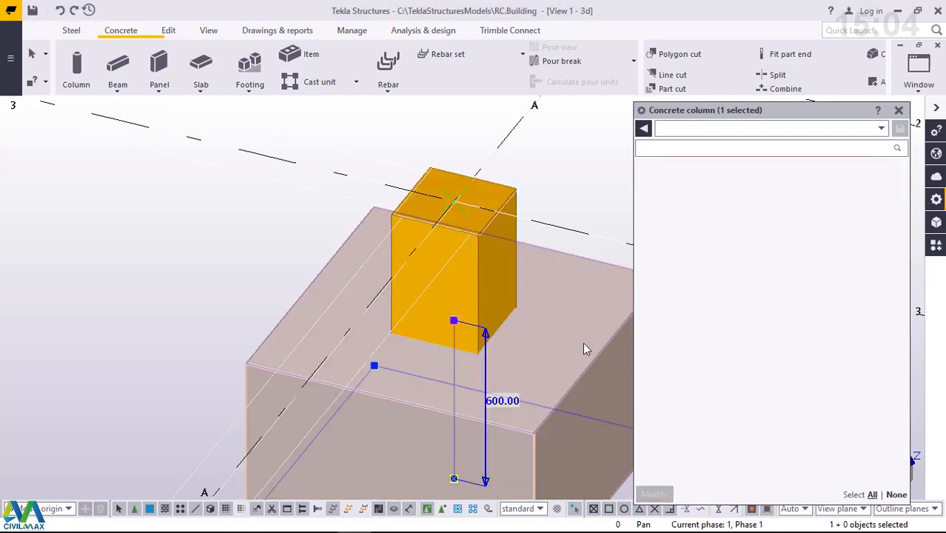
click(897, 110)
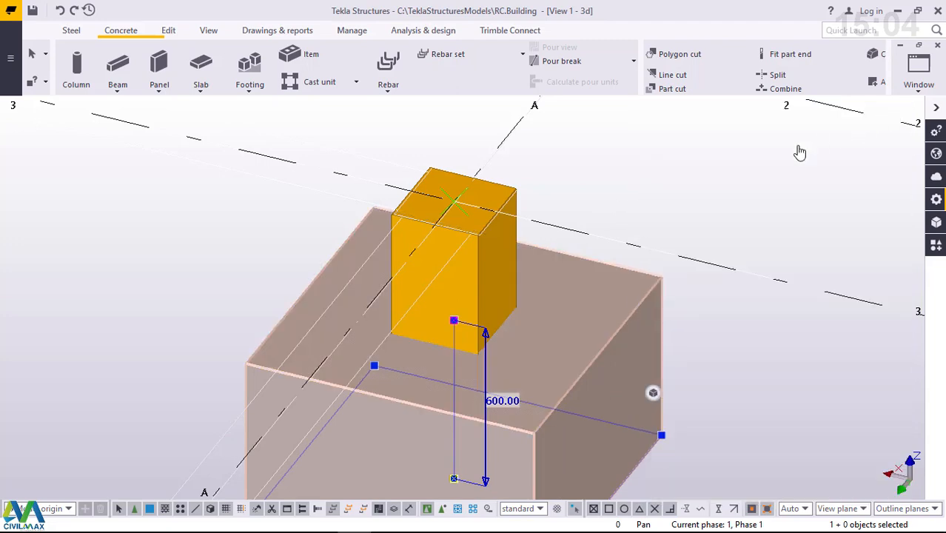
click(660, 189)
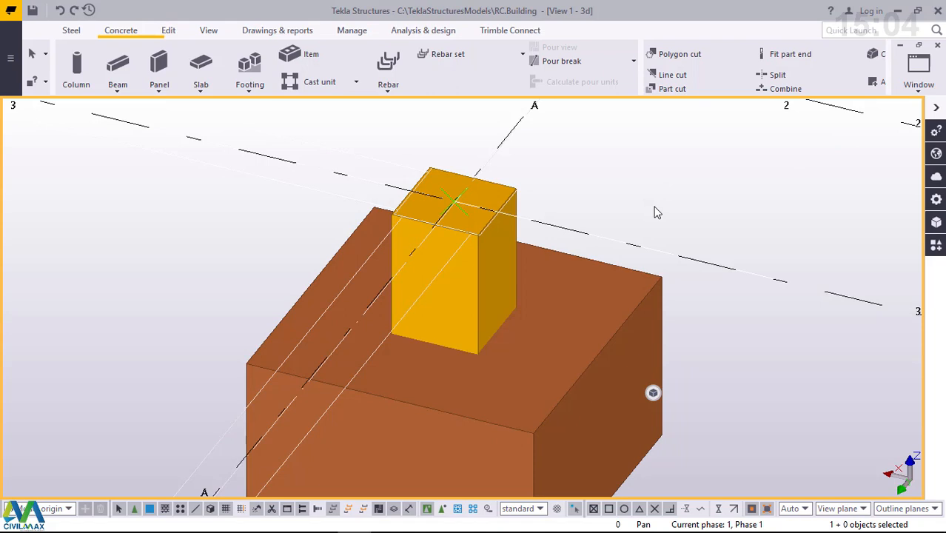
- Set the class of both the pad footing and the column at A-3 to 1
click(608, 303)
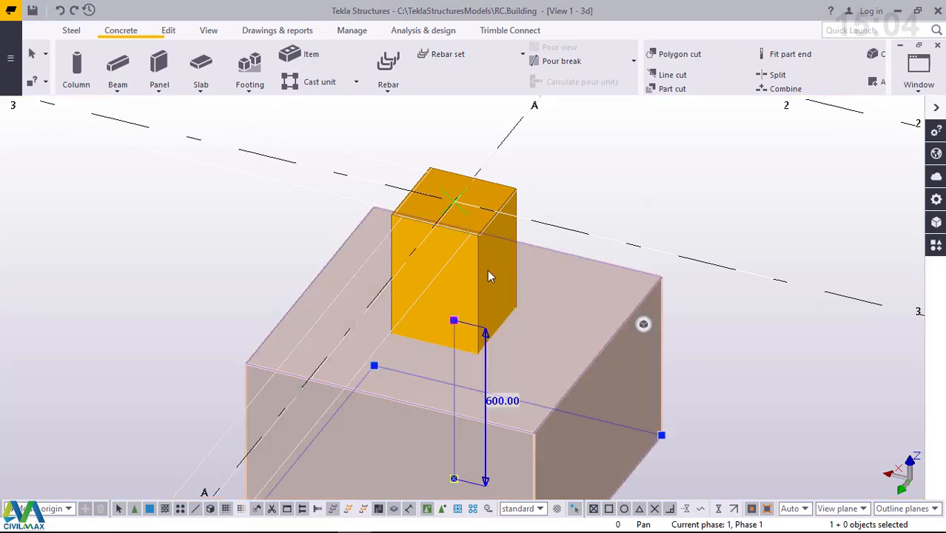
shift+click(517, 300)
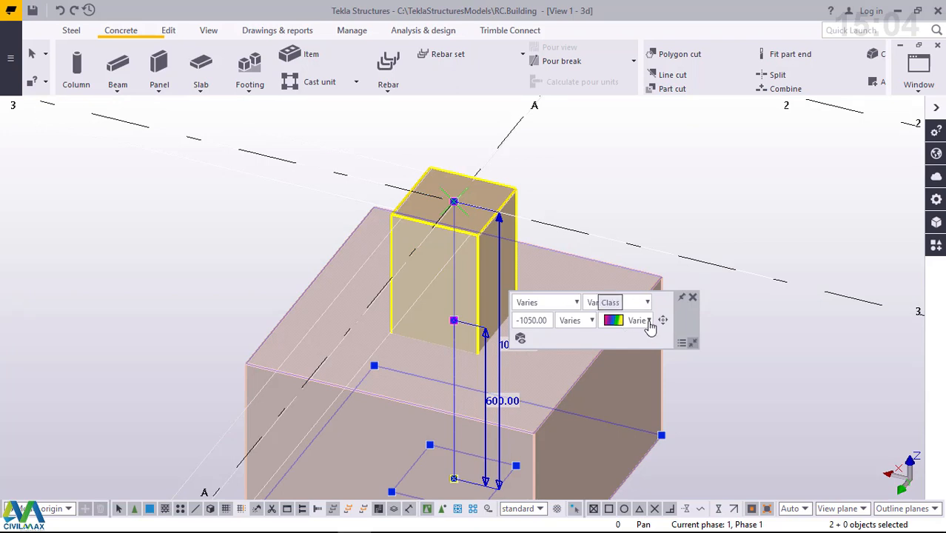
click(649, 321)
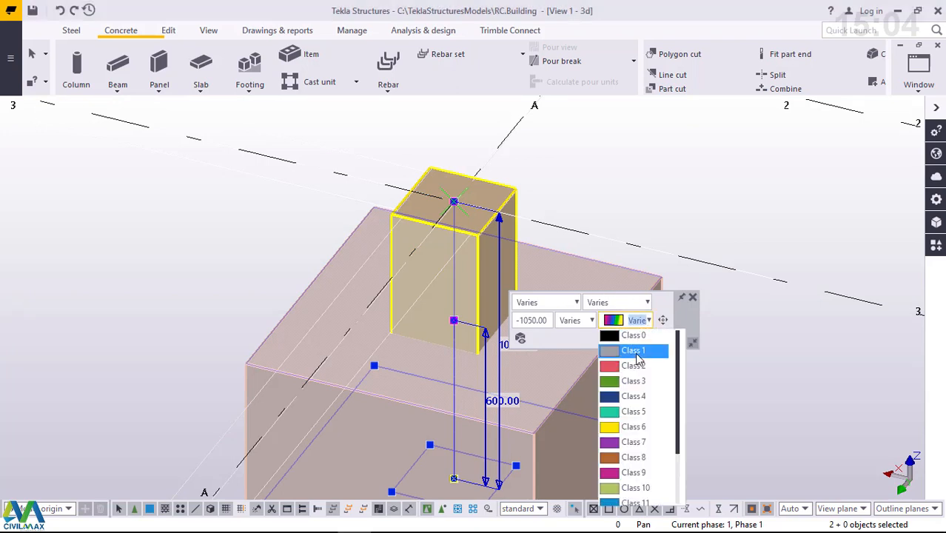
click(635, 351)
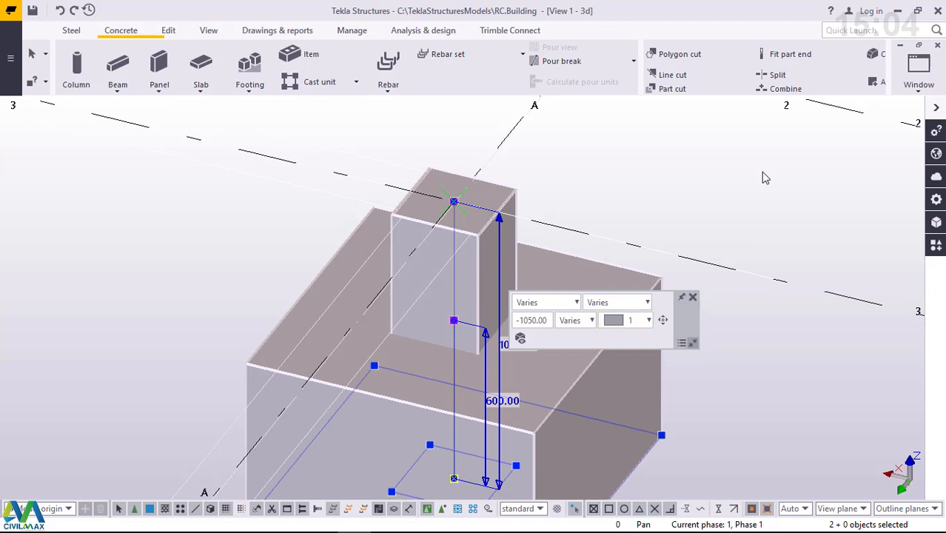
click(761, 172)
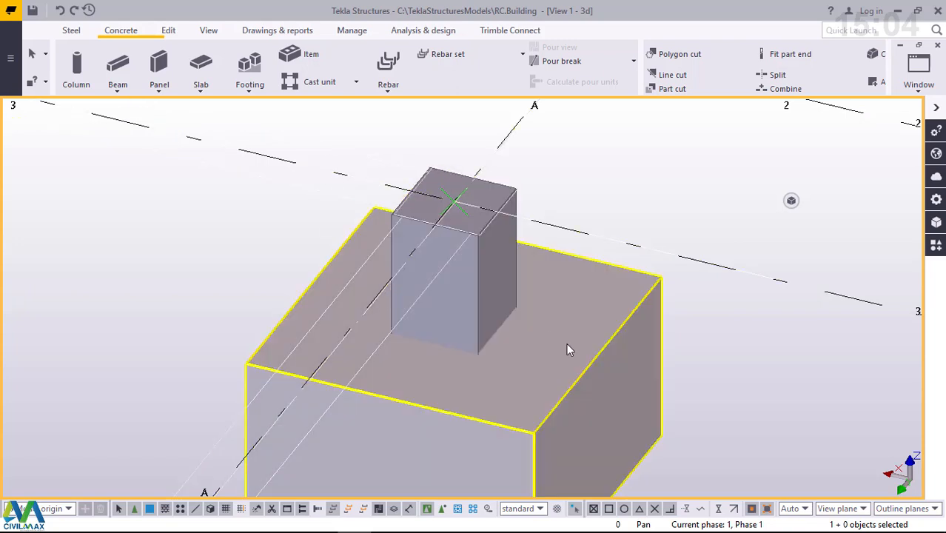
- Select the column and pad footing at A-3 together and add them to one cast unit
ctrl+click(552, 327)
ctrl+click(493, 284)
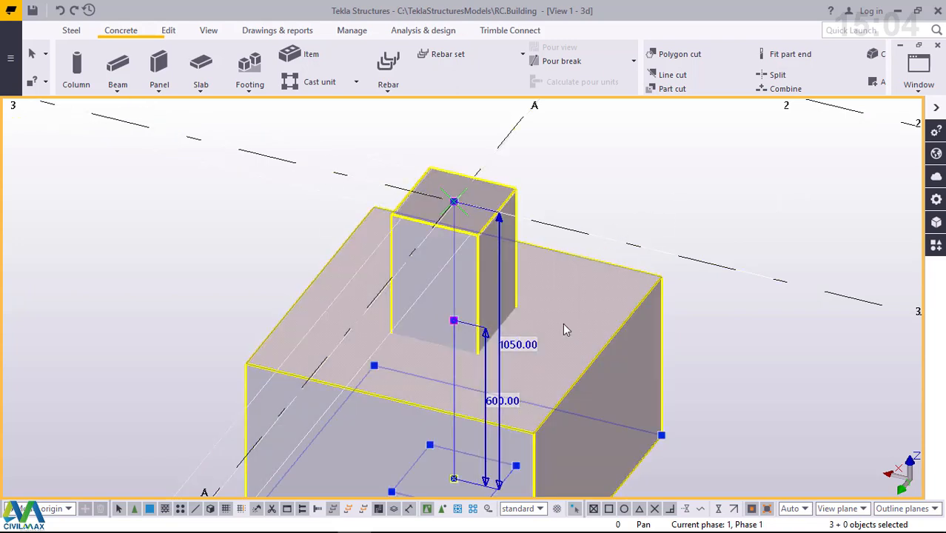
click(472, 284)
click(685, 169)
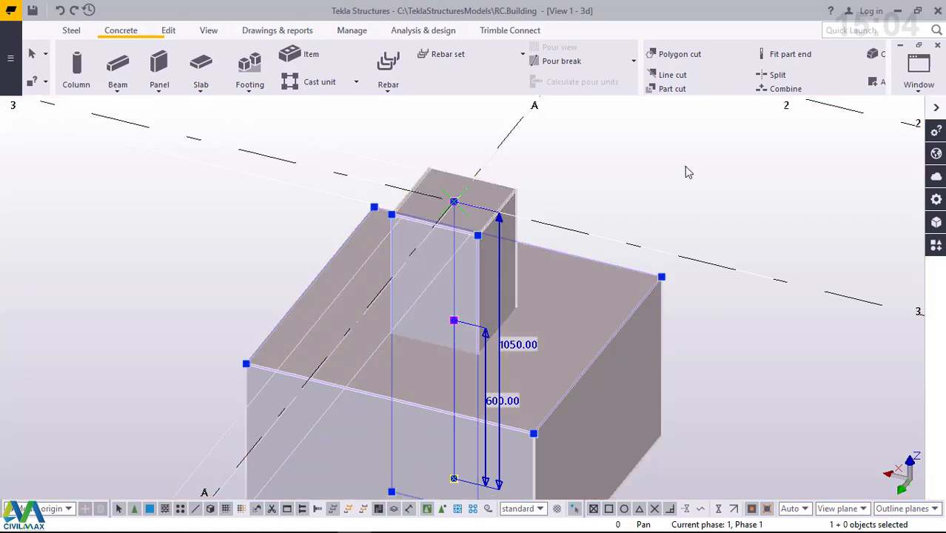
drag(680, 436, 458, 323)
right_click(646, 144)
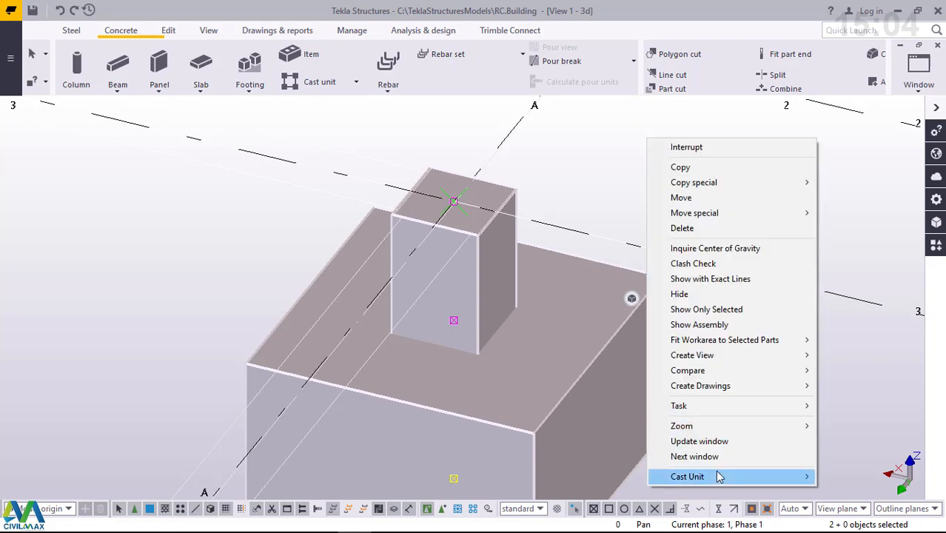
mouse_move(717, 477)
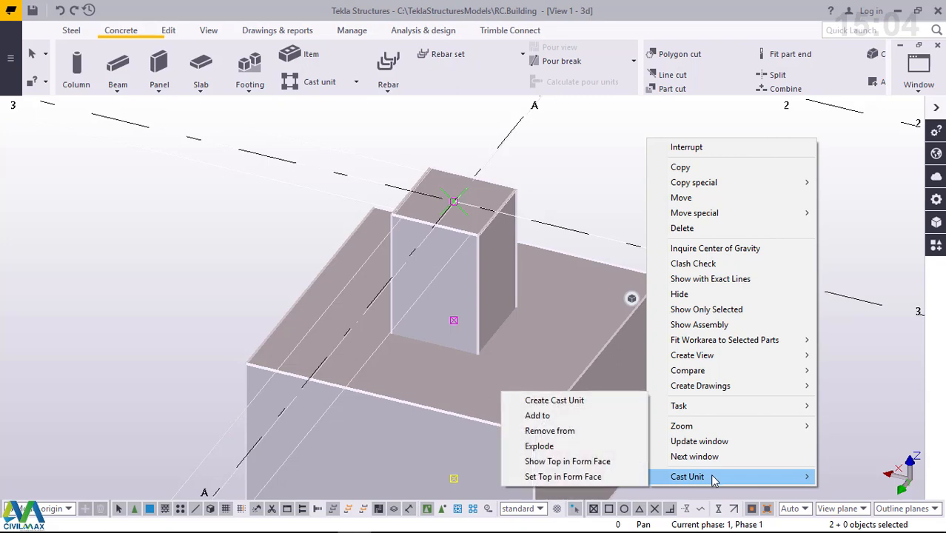
click(561, 416)
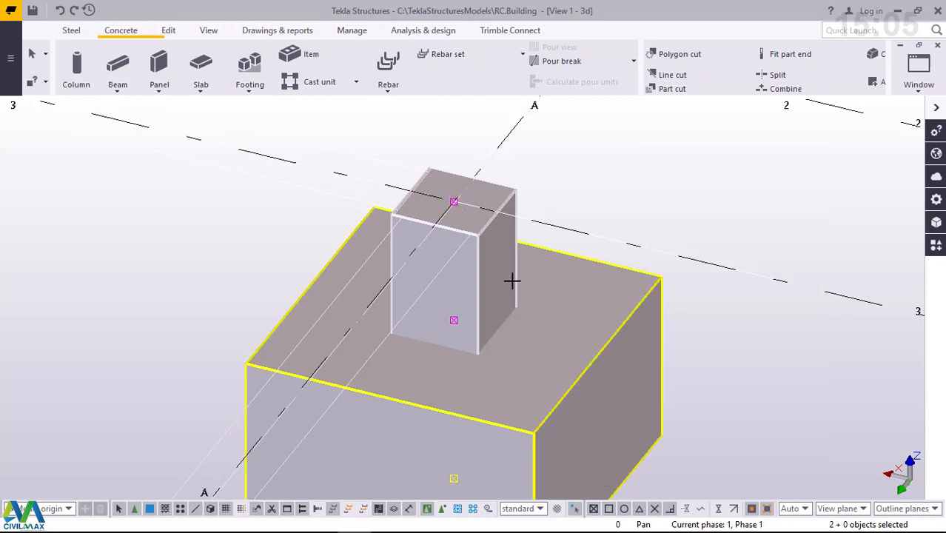
right_click(646, 124)
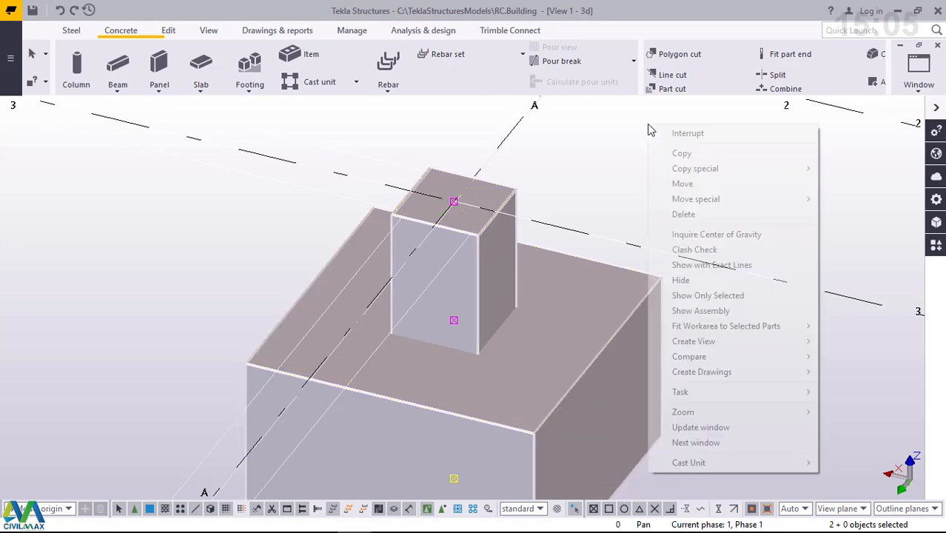
click(663, 133)
click(646, 180)
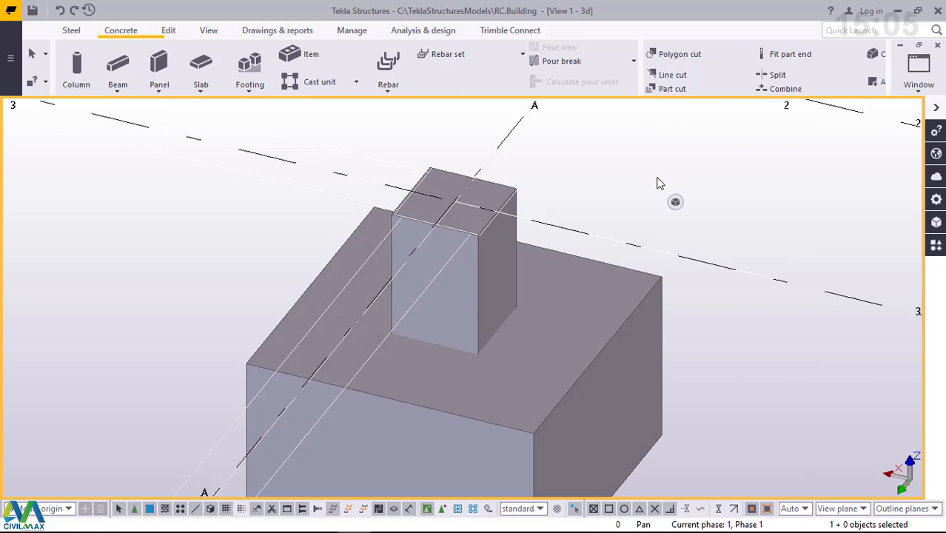
- Check how the footing and column at A-3 select, both as a single part and together as a cast unit
click(601, 338)
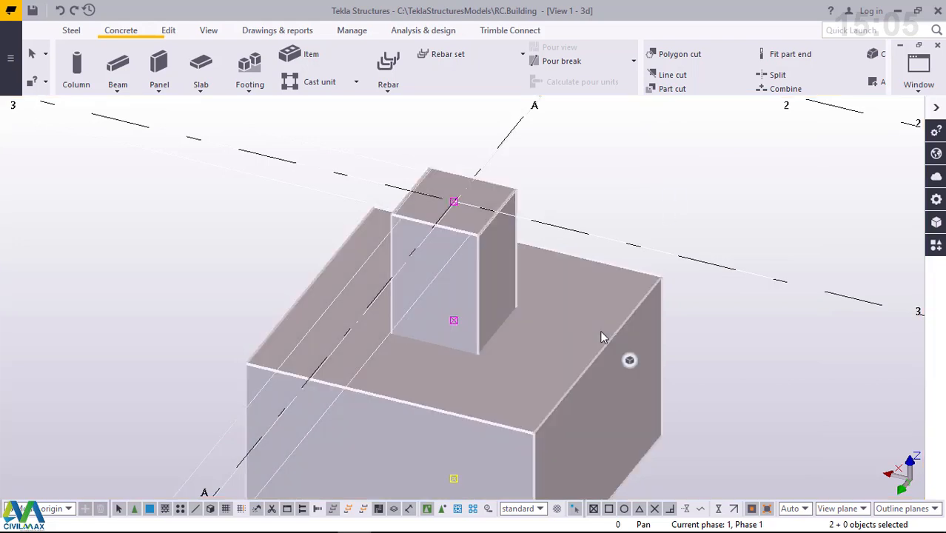
click(748, 193)
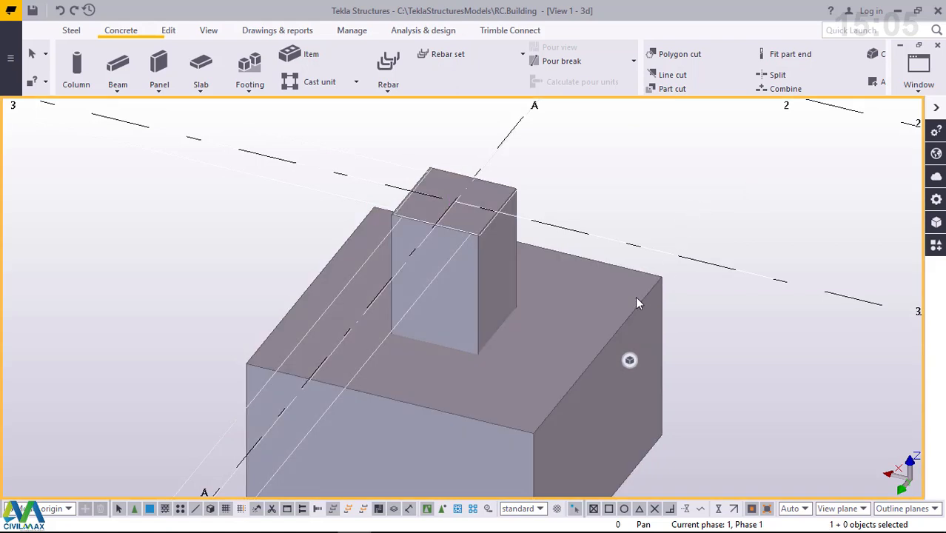
click(598, 303)
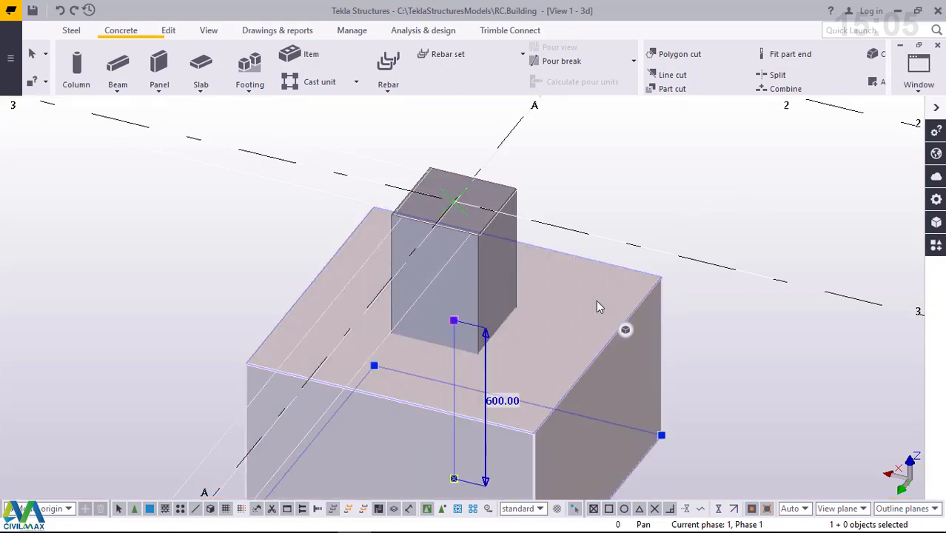
right_click(597, 304)
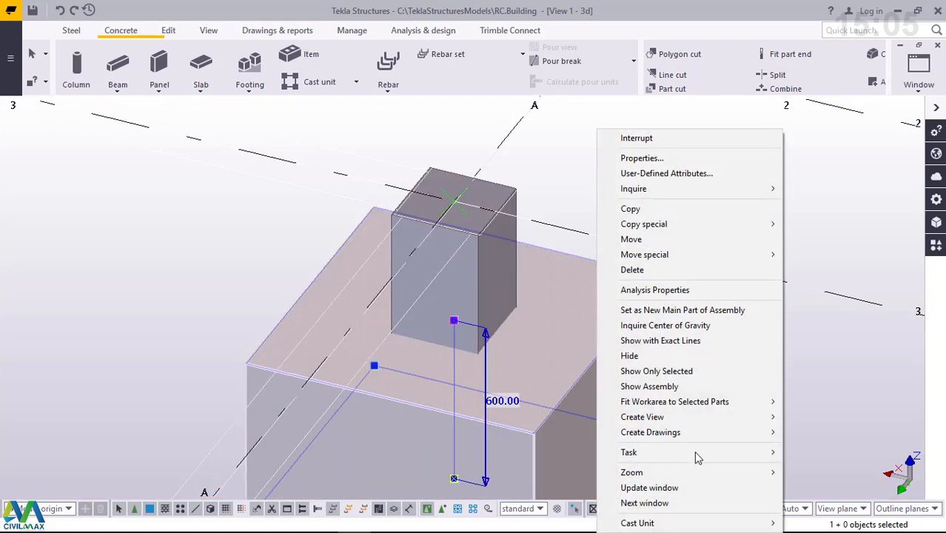
mouse_move(684, 524)
click(585, 145)
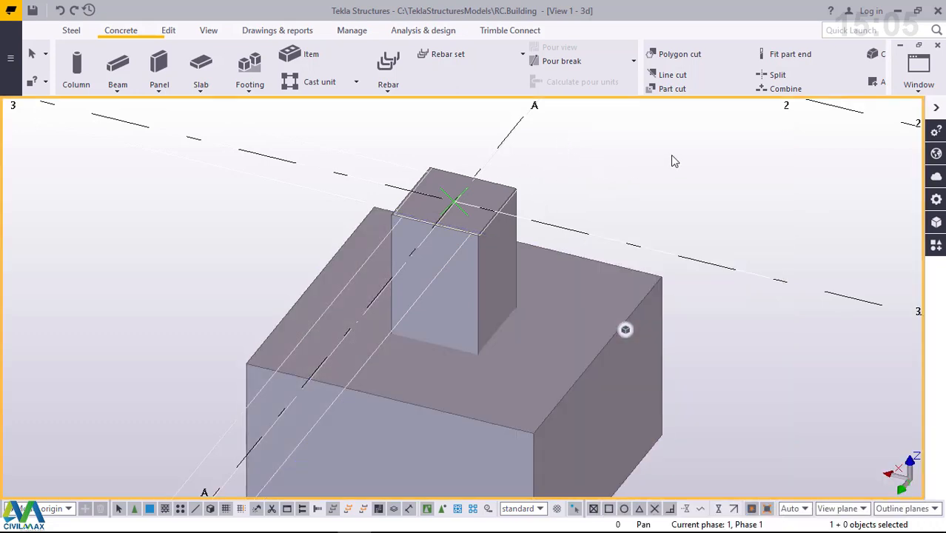
scroll(526, 341, down, 4)
scroll(558, 347, up, 4)
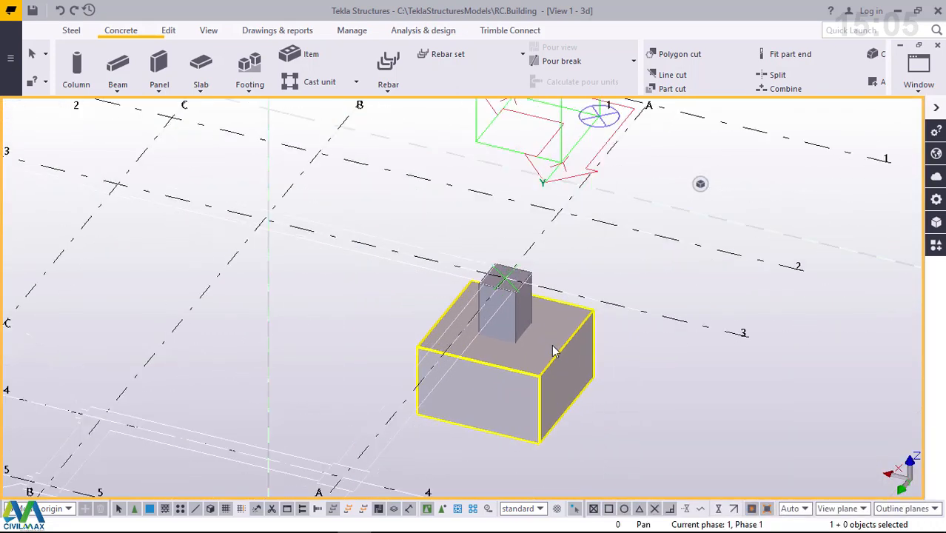
drag(640, 409, 474, 315)
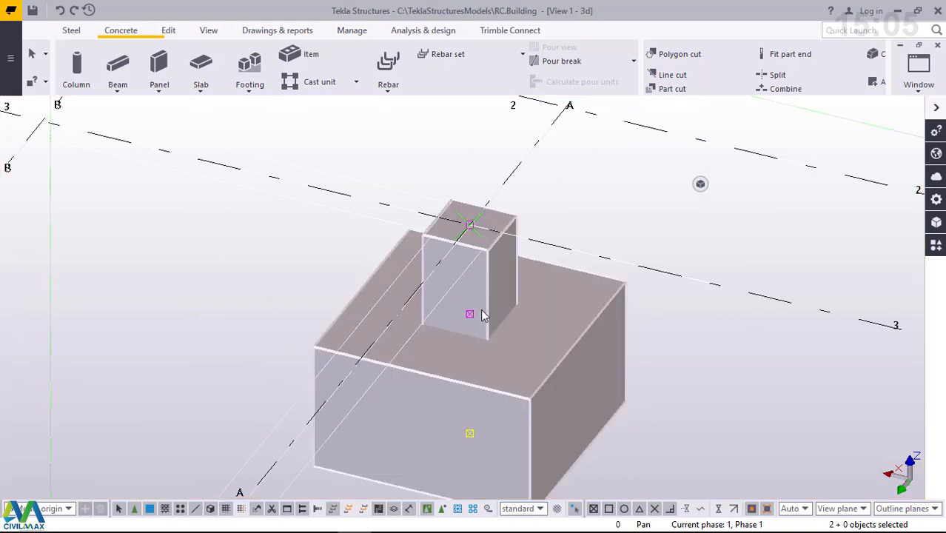
click(617, 190)
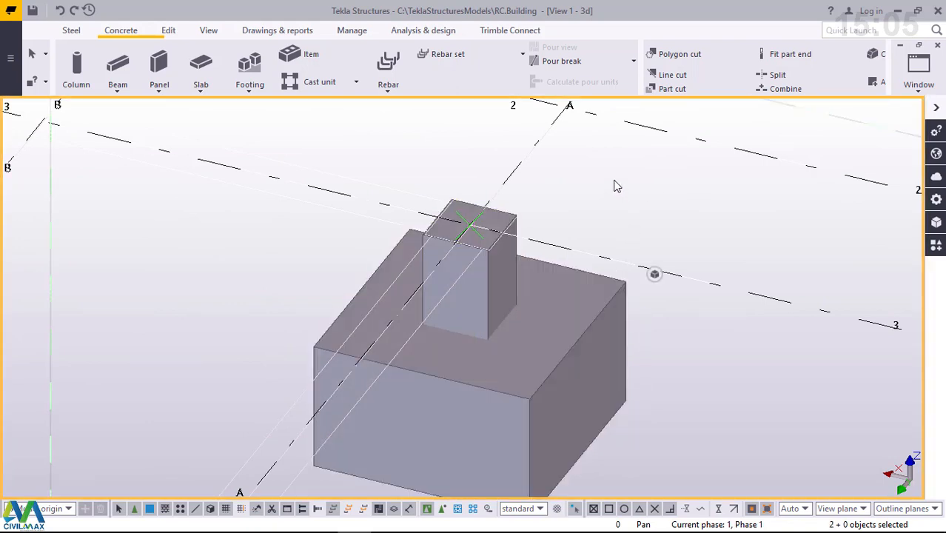
click(580, 324)
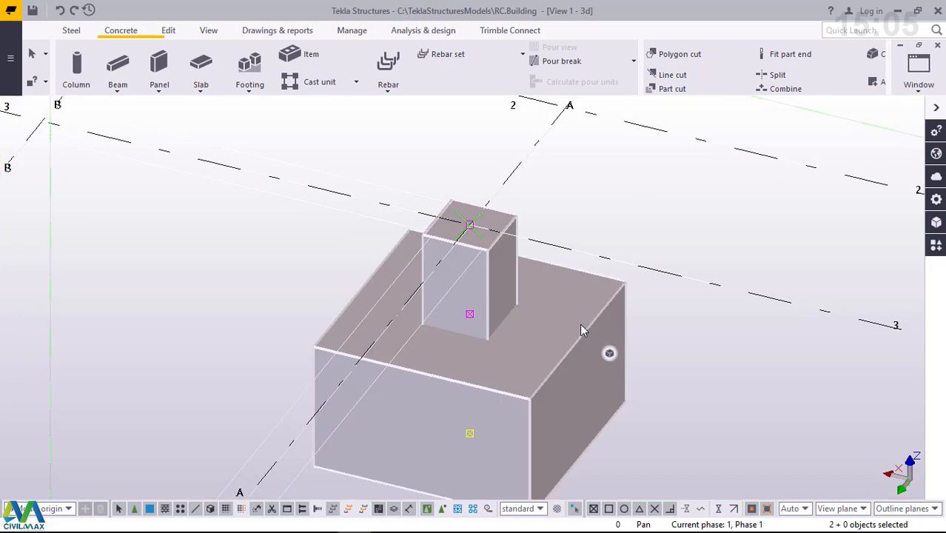
- Start copying the selected footing and column with the A-3 intersection on top of the column as origin, and switch the view from 3D to plane
right_click(607, 179)
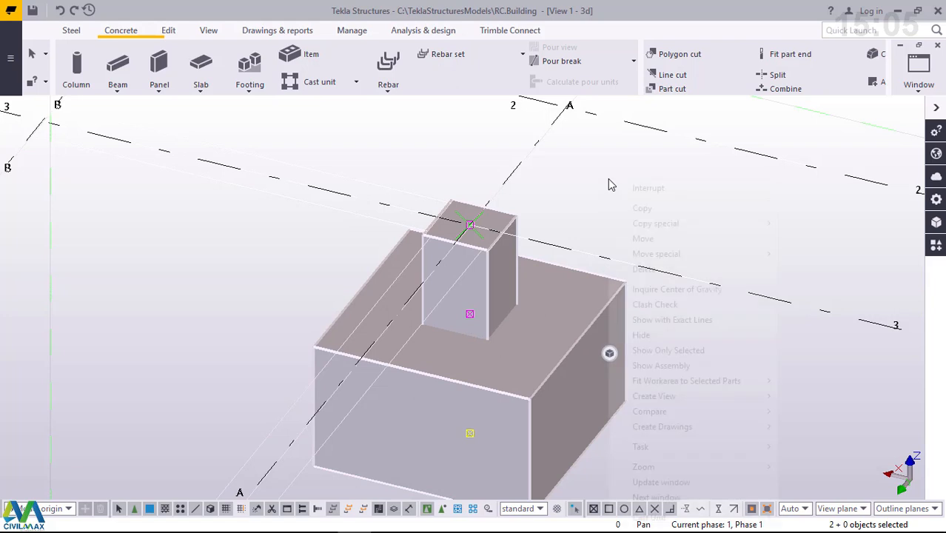
click(642, 208)
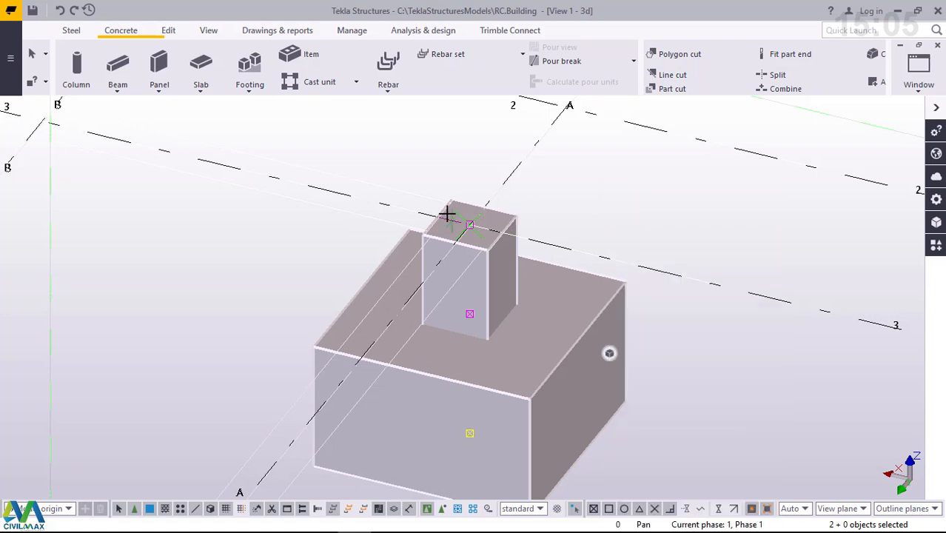
scroll(447, 214, up, 5)
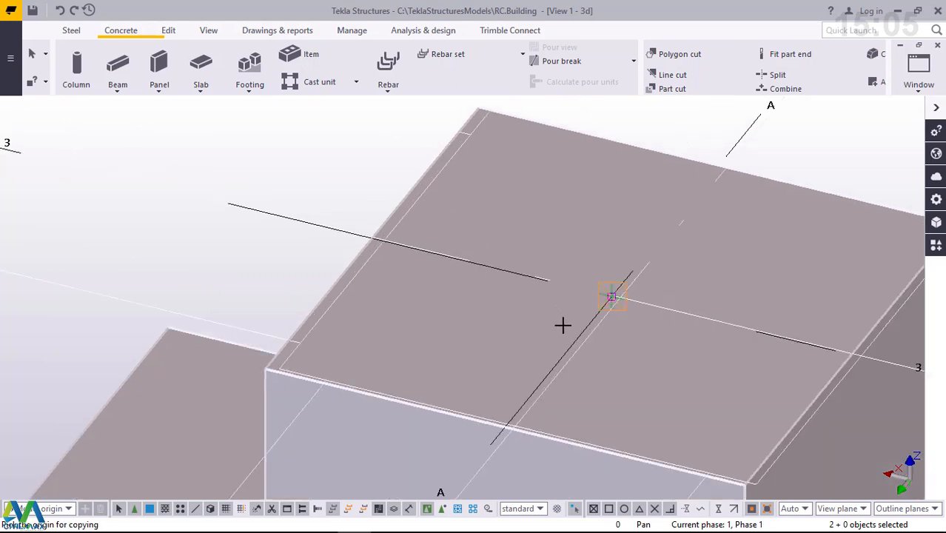
scroll(579, 343, down, 3)
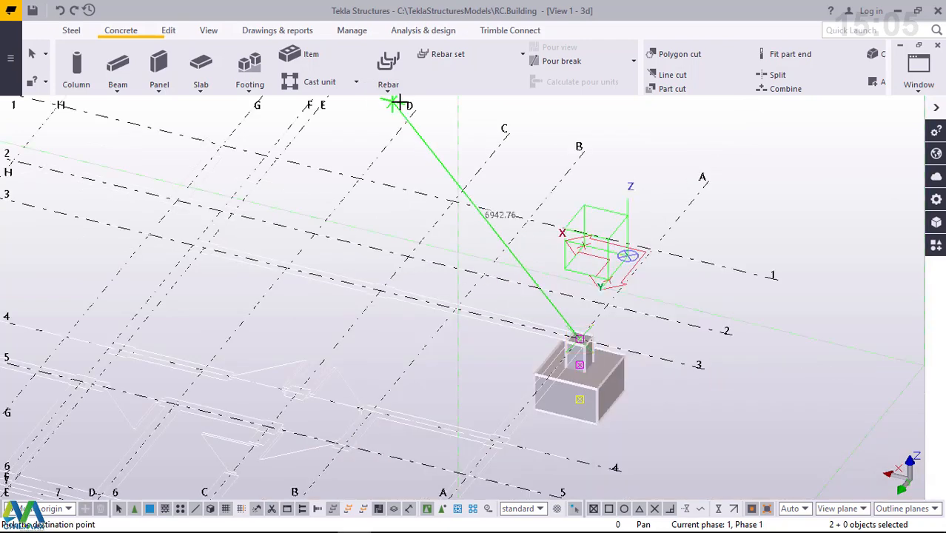
click(209, 31)
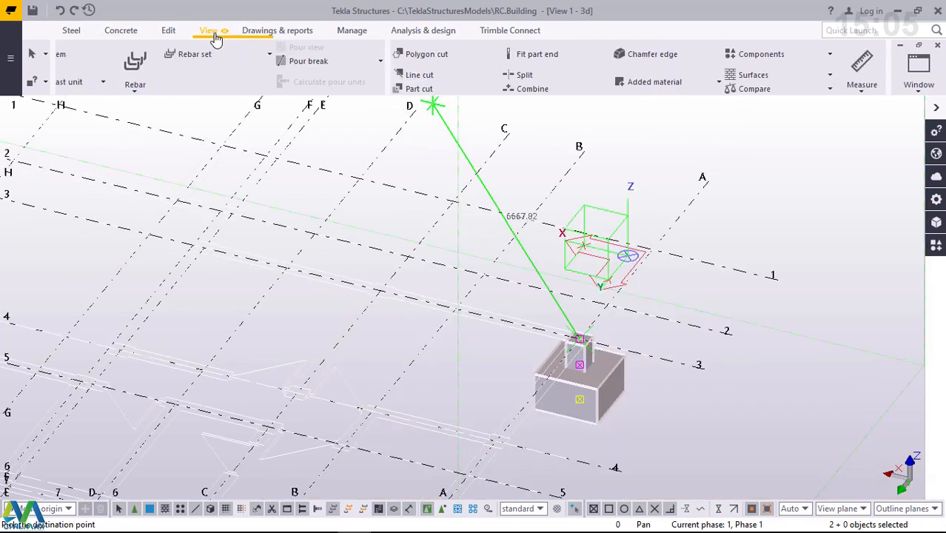
click(524, 59)
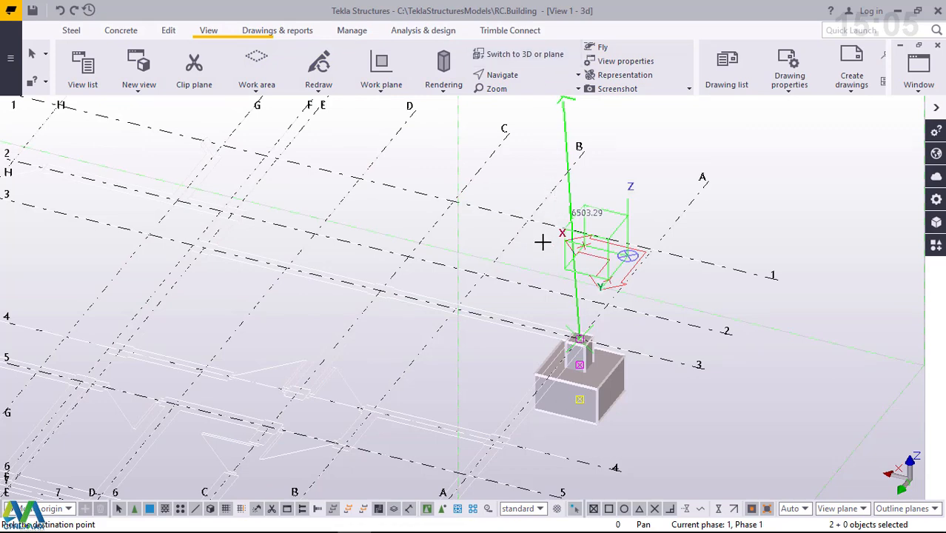
- Place a copy of the footing and column at grid intersection C-3
scroll(213, 374, up, 6)
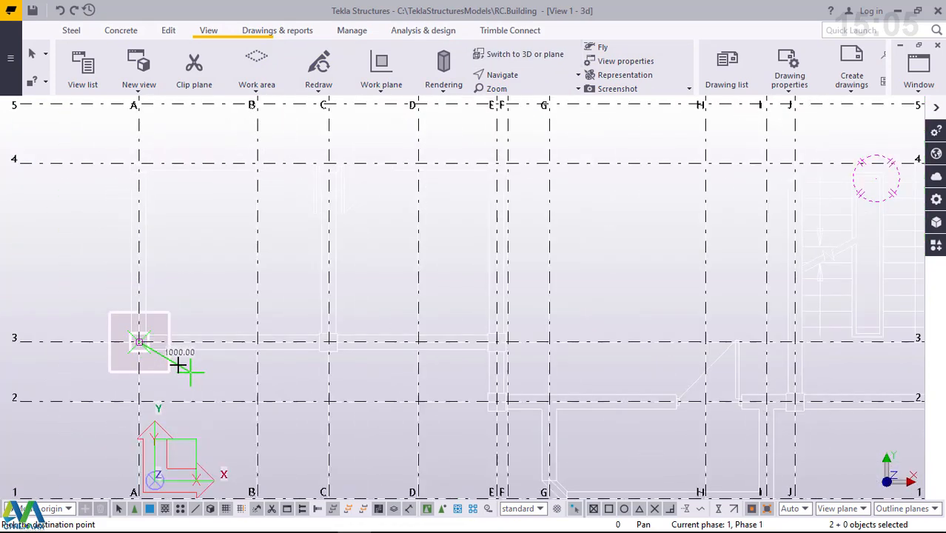
scroll(279, 329, up, 2)
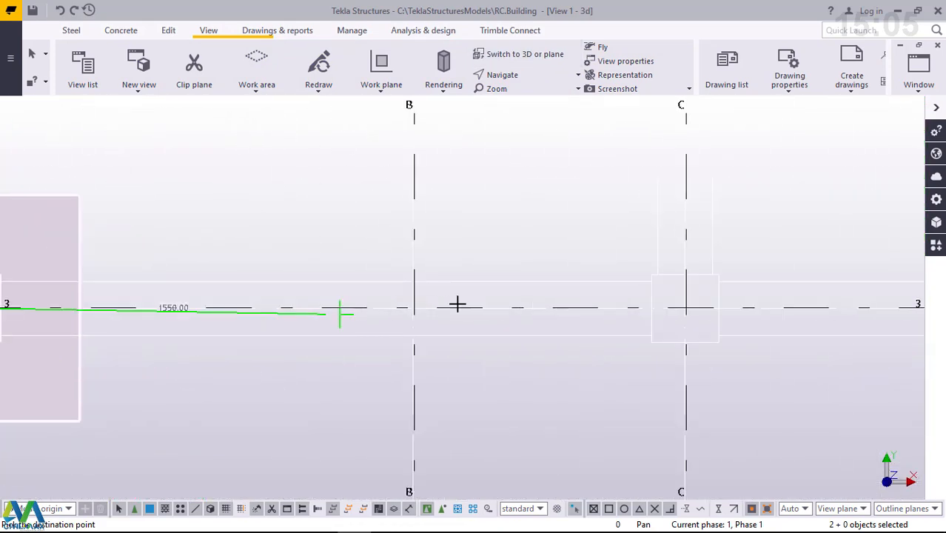
scroll(306, 380, down, 3)
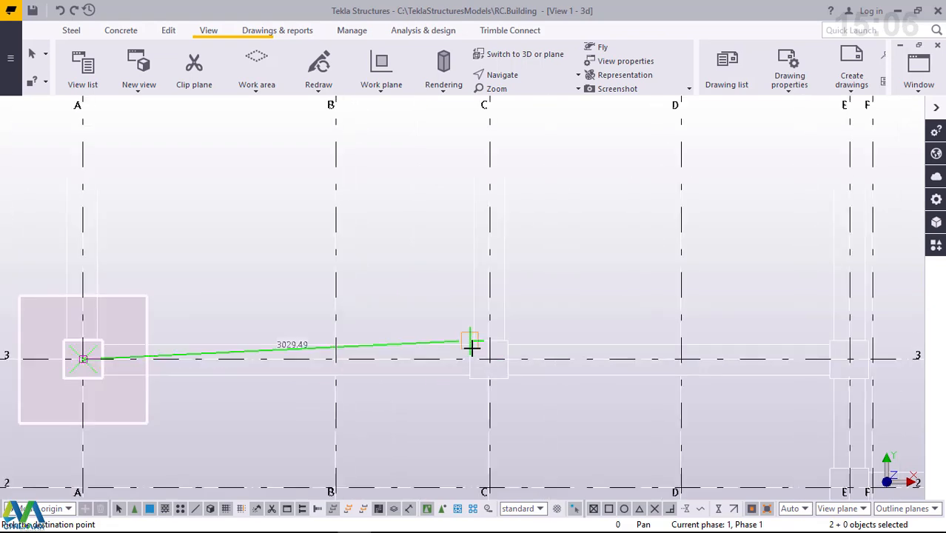
scroll(473, 348, up, 3)
scroll(506, 378, up, 2)
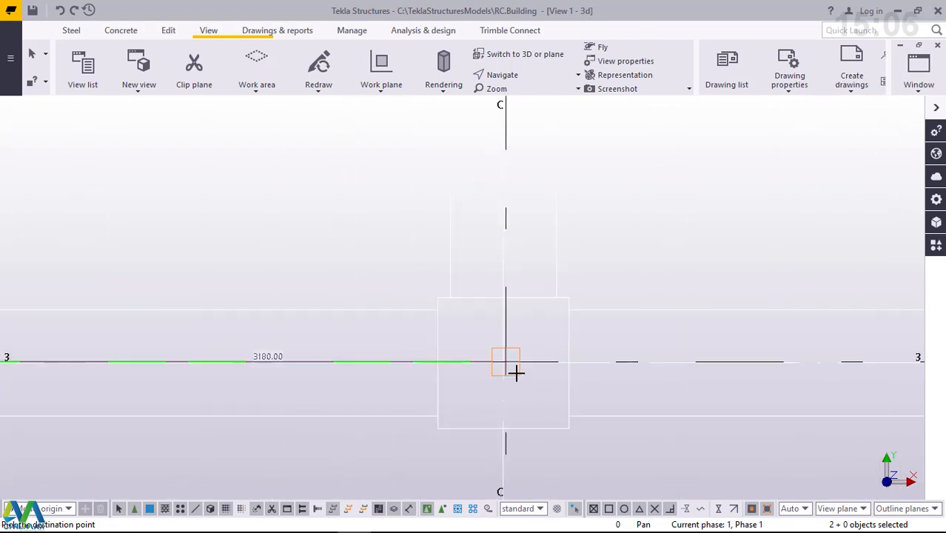
scroll(516, 374, up, 2)
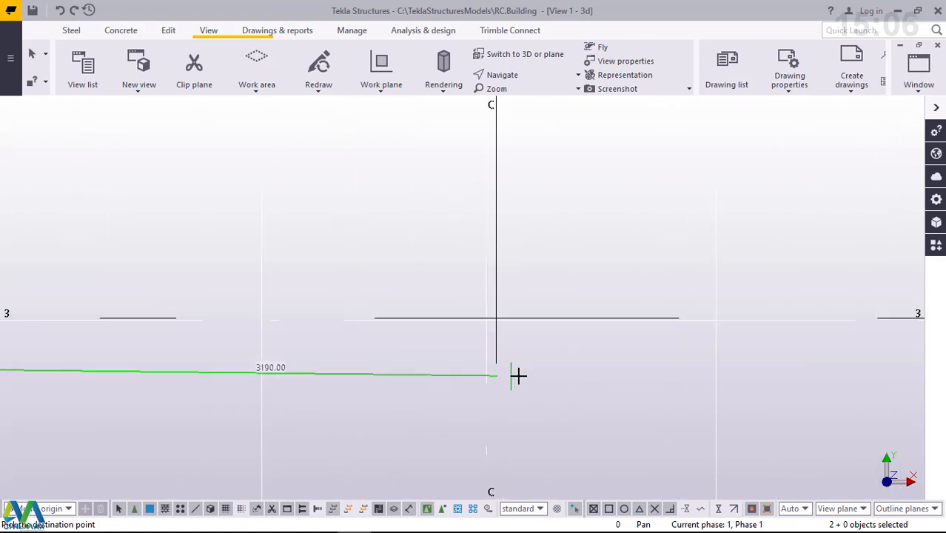
click(493, 311)
- Place another copy of the footing and column at grid intersection E-3
scroll(333, 358, down, 2)
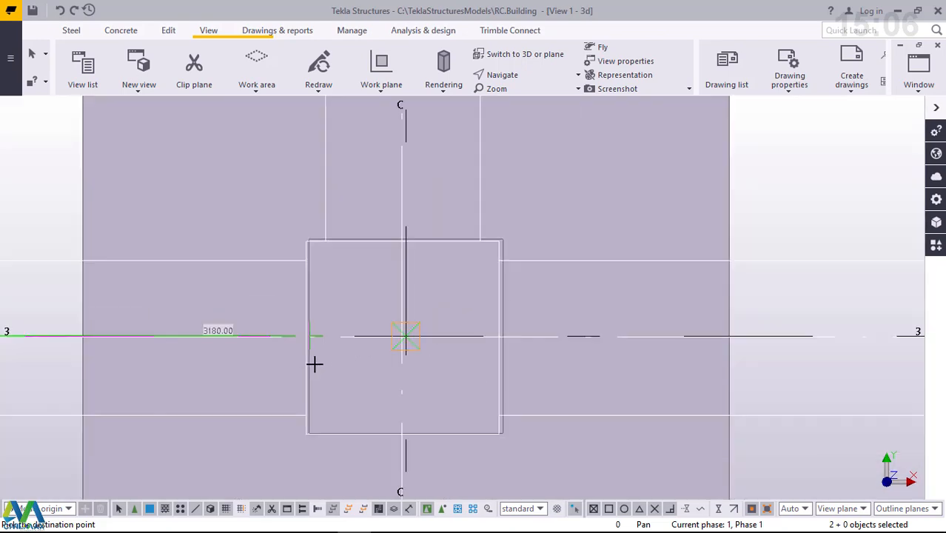
scroll(301, 359, down, 3)
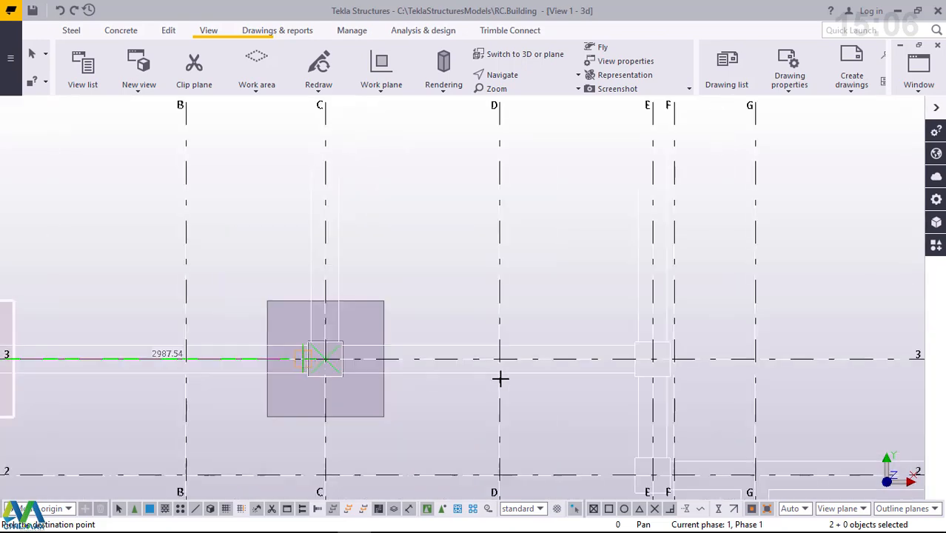
scroll(456, 369, down, 2)
scroll(438, 367, up, 2)
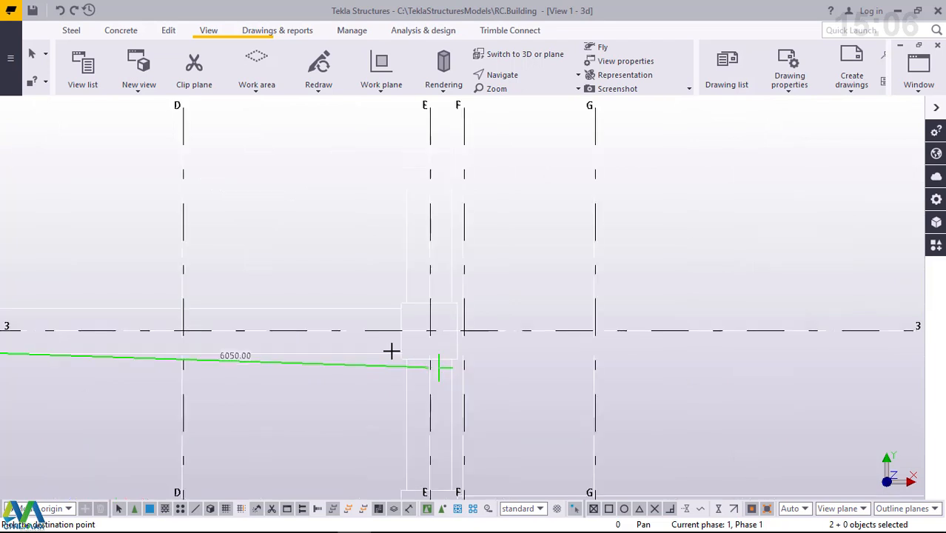
scroll(388, 345, up, 3)
scroll(442, 294, up, 2)
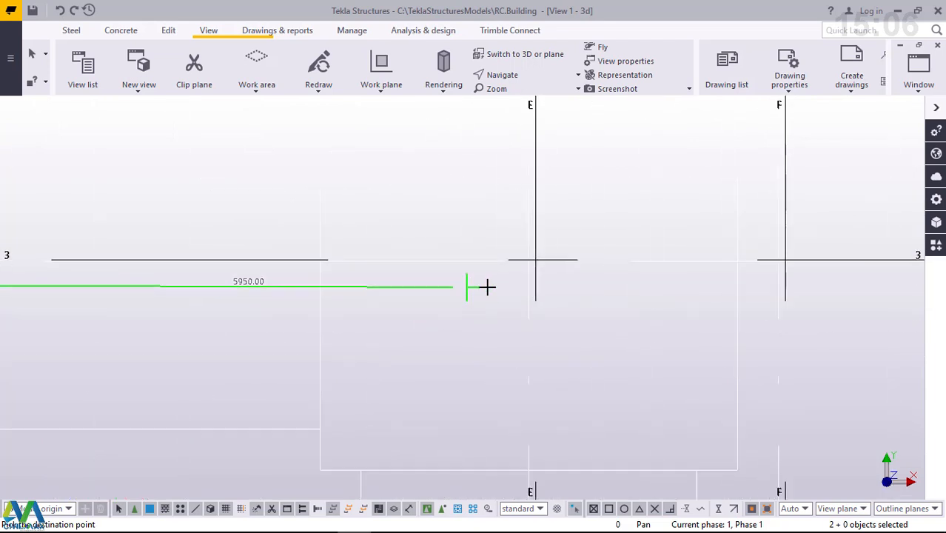
click(536, 259)
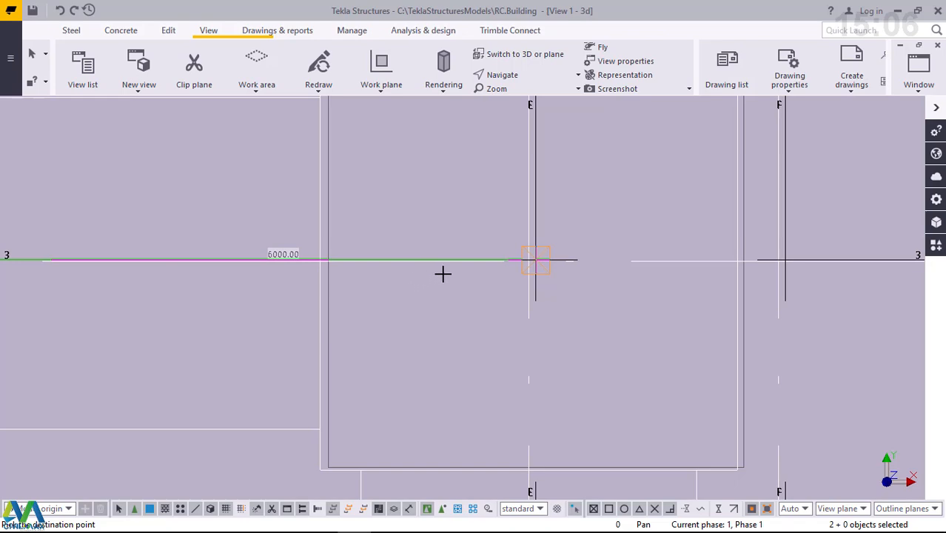
- Copy the footing and column to grid intersection E-2, directly below the E-3 footing in plan
scroll(443, 272, down, 5)
scroll(453, 318, down, 2)
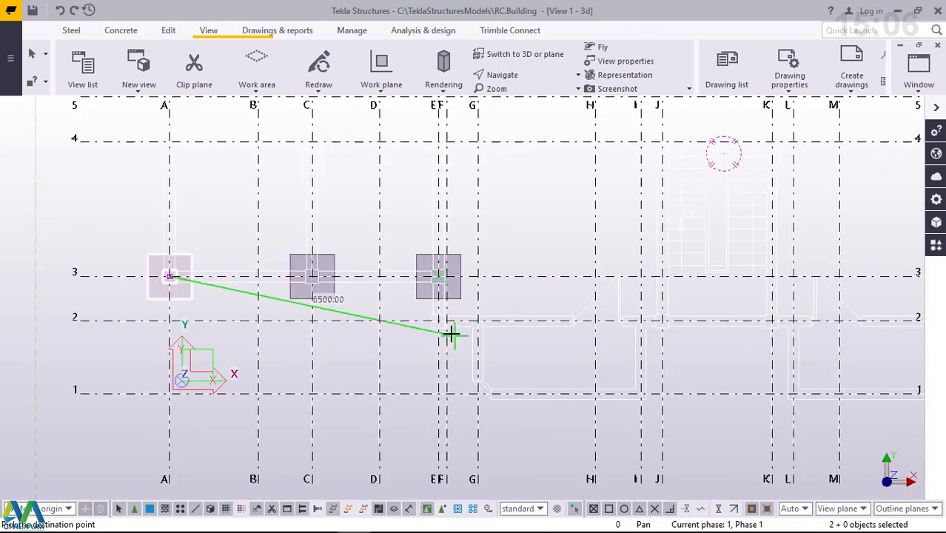
scroll(442, 323, up, 5)
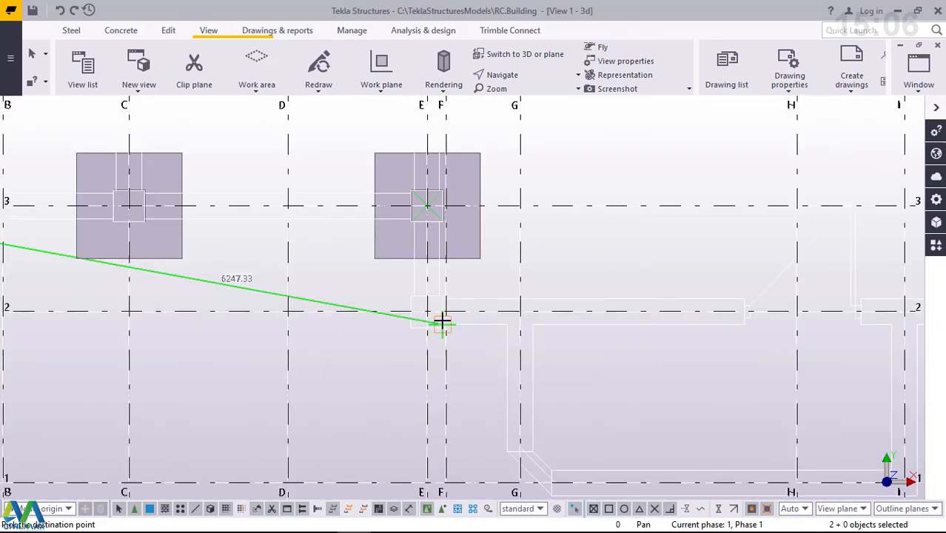
scroll(441, 323, up, 5)
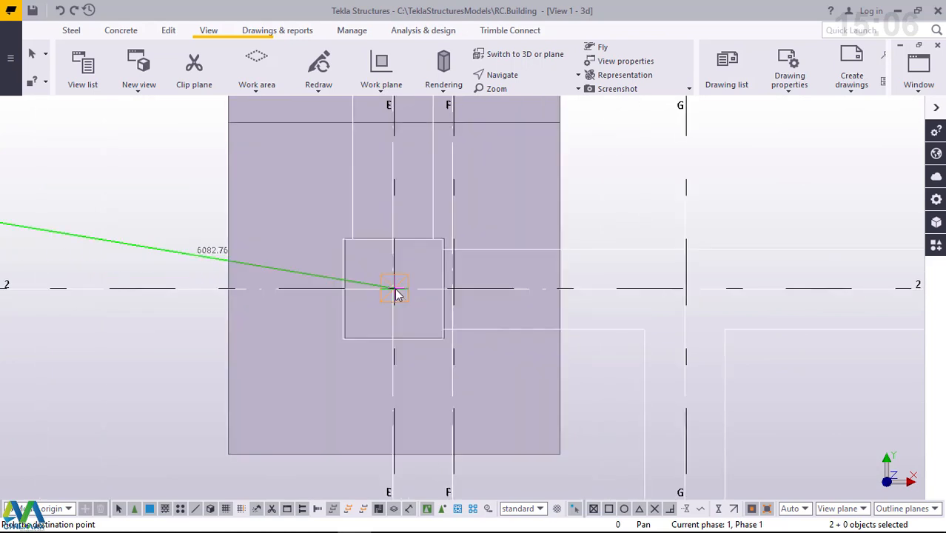
- Copy the footing and column to grid intersection J-2, on the column outline of the reference plan
scroll(362, 341, down, 2)
scroll(352, 341, down, 4)
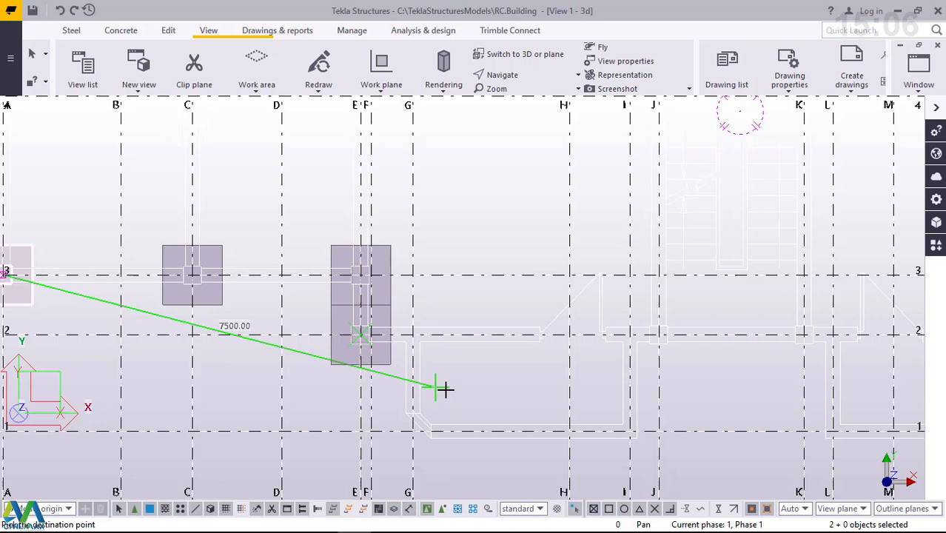
scroll(391, 386, down, 3)
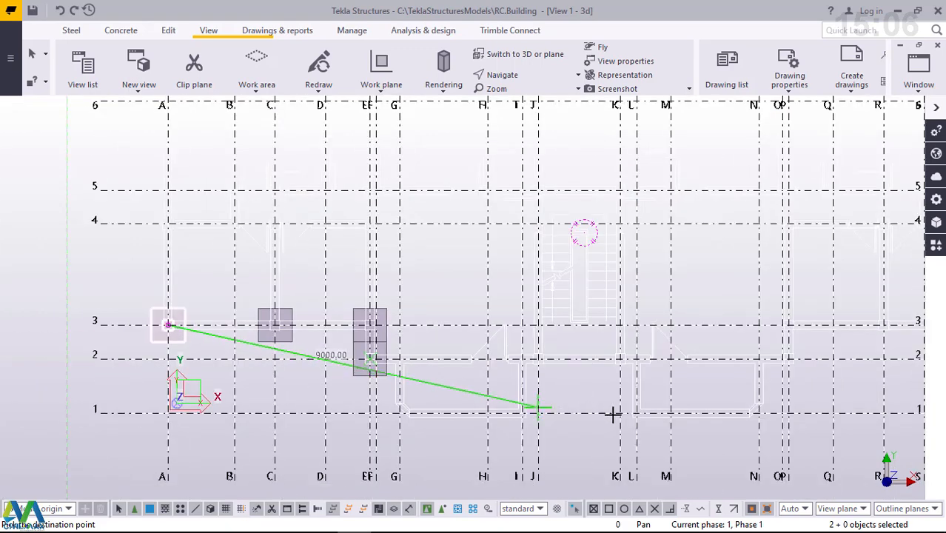
scroll(548, 376, up, 3)
scroll(514, 337, up, 3)
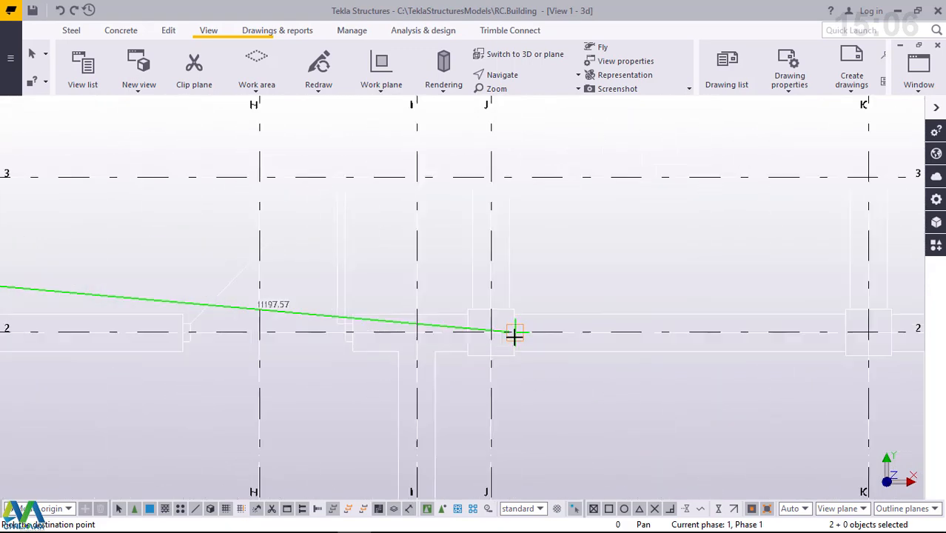
scroll(514, 336, up, 4)
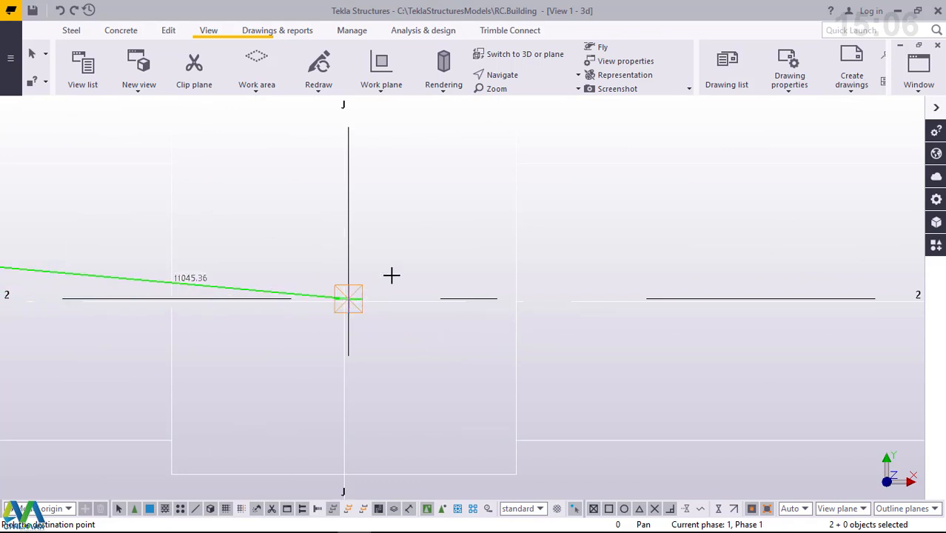
scroll(393, 274, up, 2)
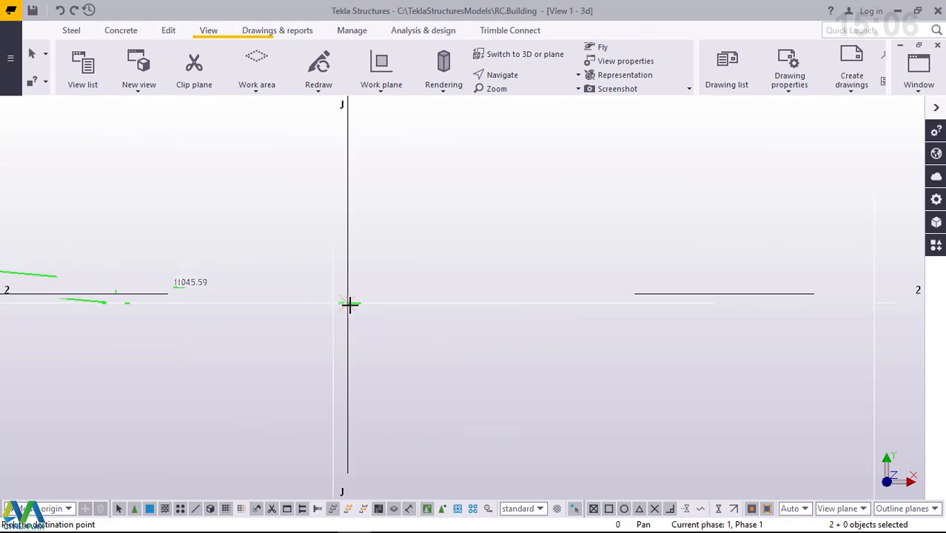
scroll(422, 359, down, 5)
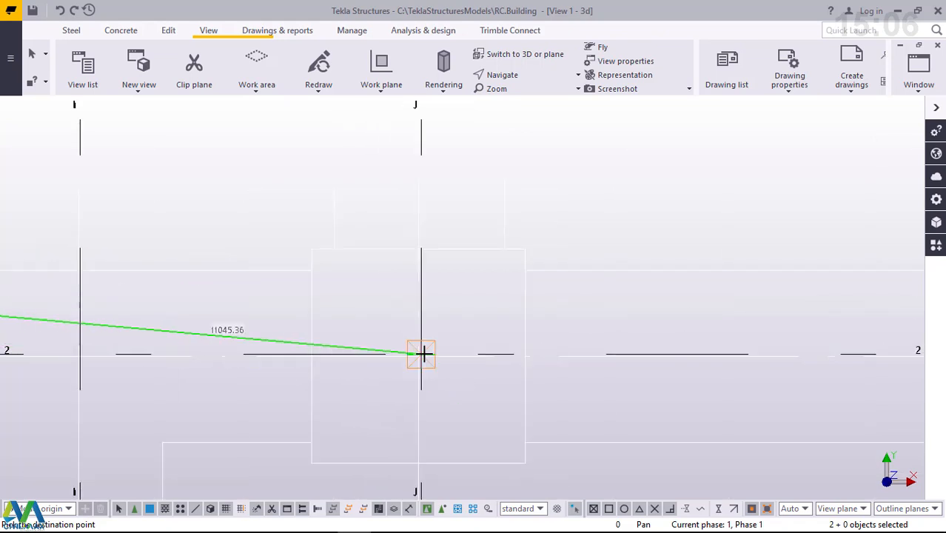
scroll(374, 360, down, 5)
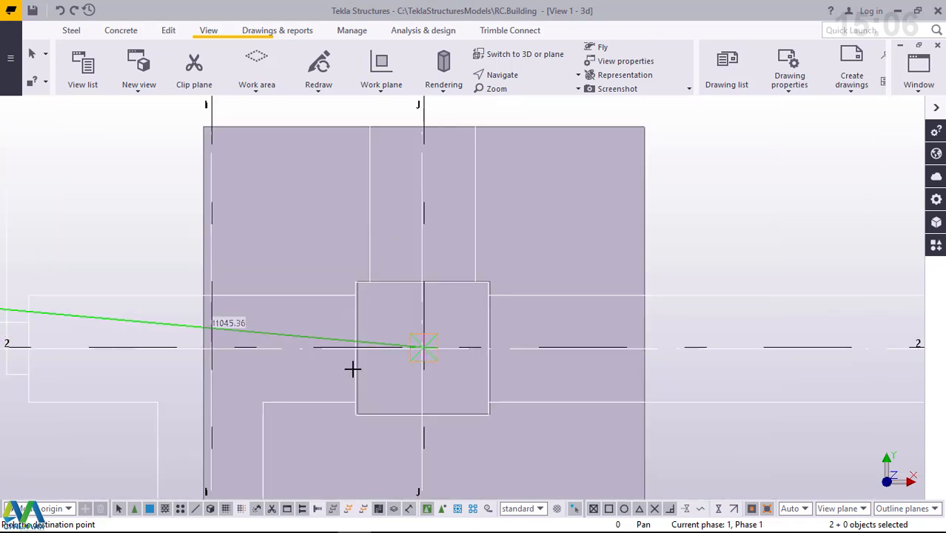
- Place a copy of the footing and column at grid intersection K-2
scroll(458, 401, down, 5)
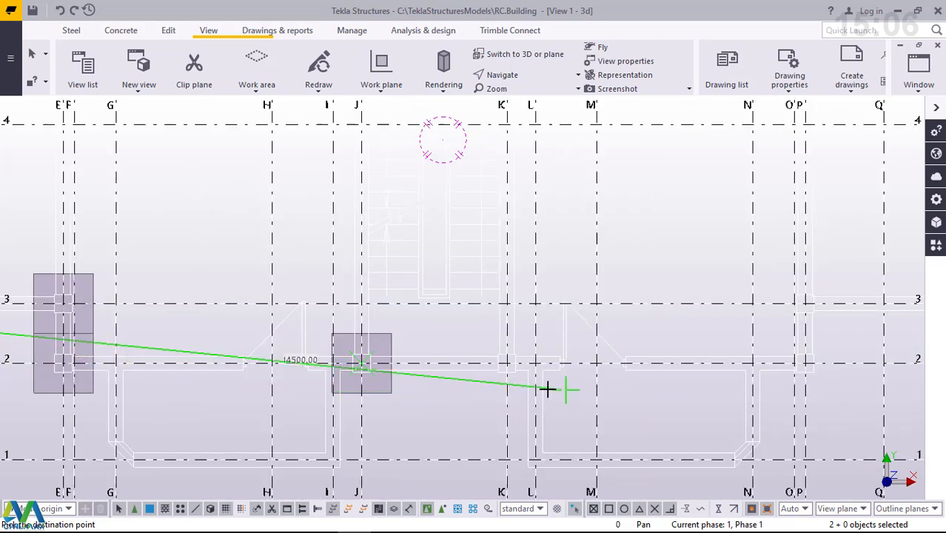
scroll(516, 372, up, 3)
scroll(515, 372, up, 8)
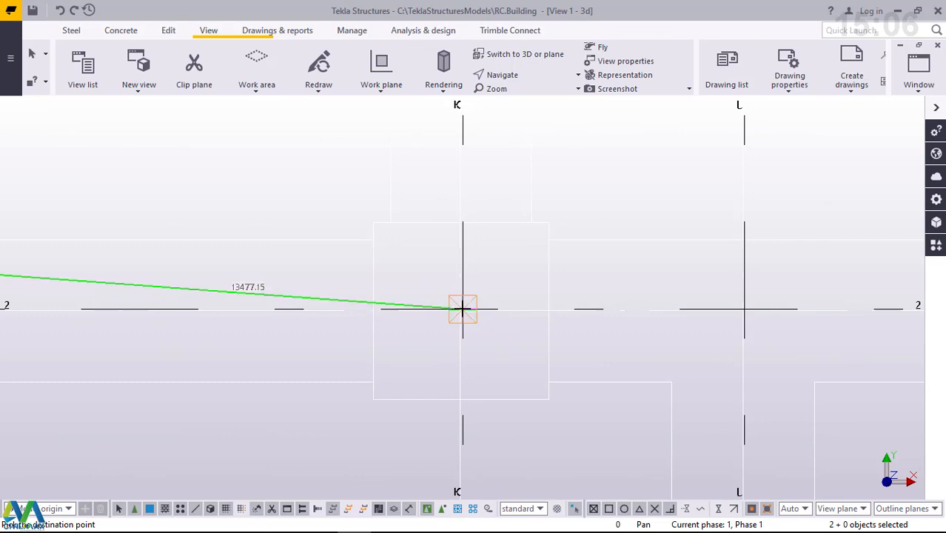
scroll(511, 414, down, 5)
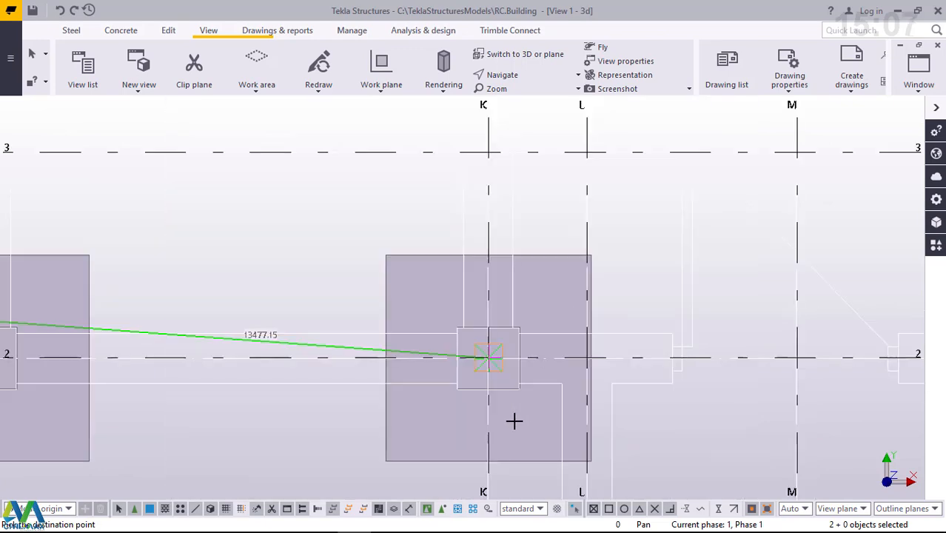
- Place a copy of the footing and column at grid intersection K-5, on the column outline above the staircase
scroll(522, 424, down, 2)
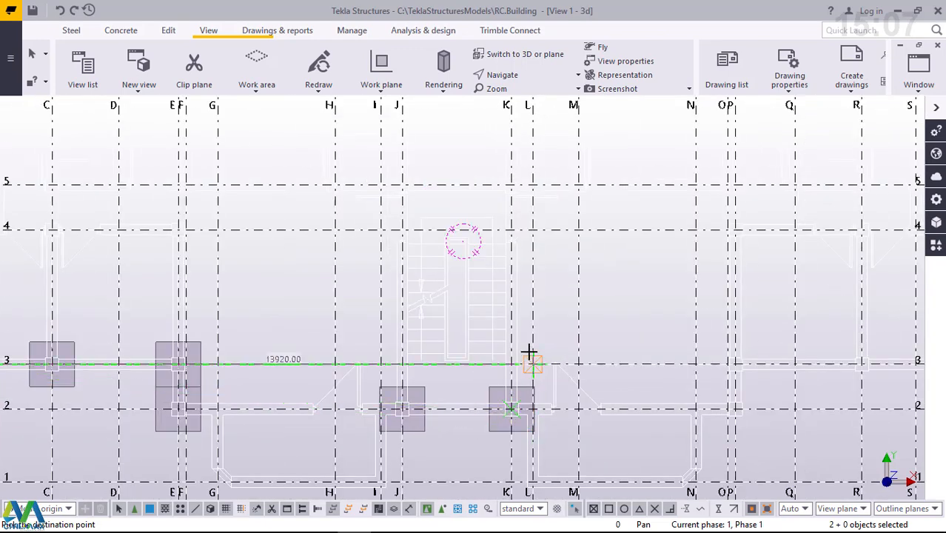
scroll(509, 188, up, 7)
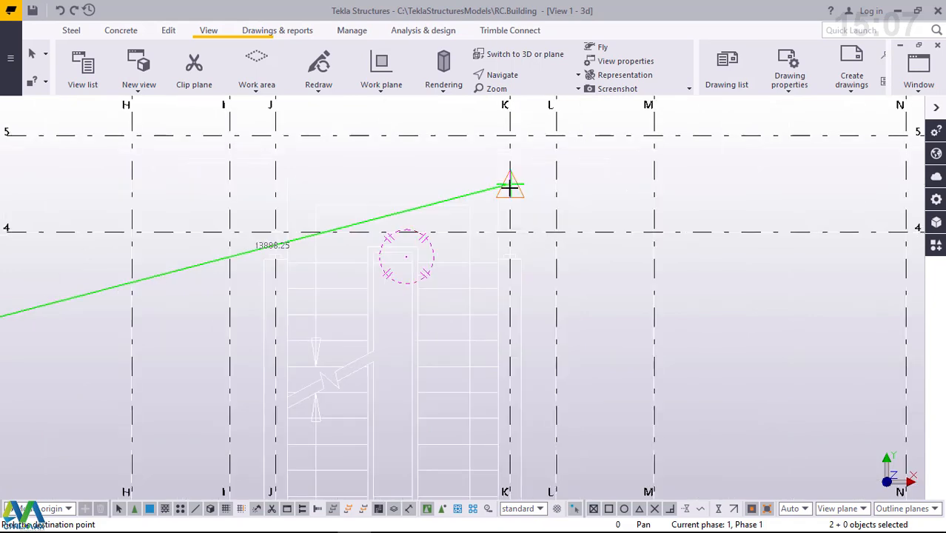
scroll(519, 385, down, 3)
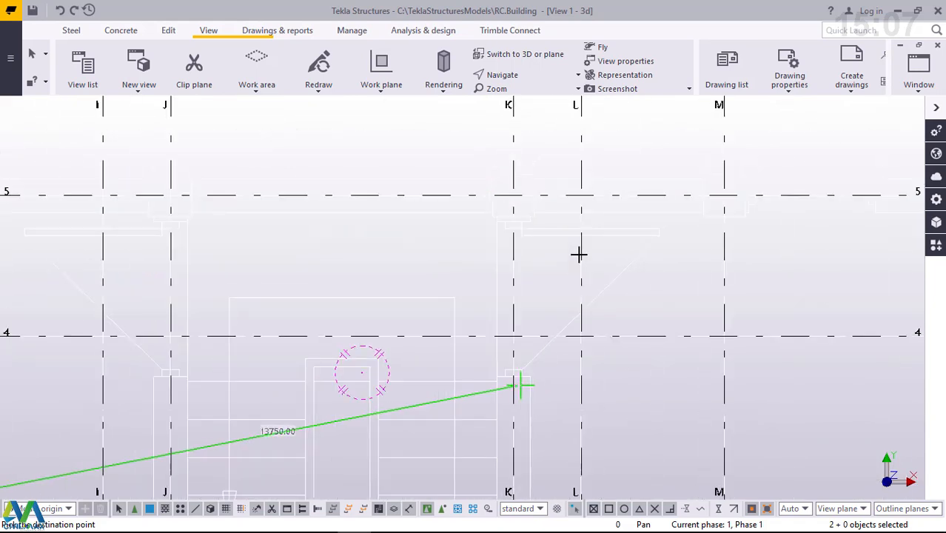
scroll(522, 190, up, 1)
scroll(520, 187, up, 6)
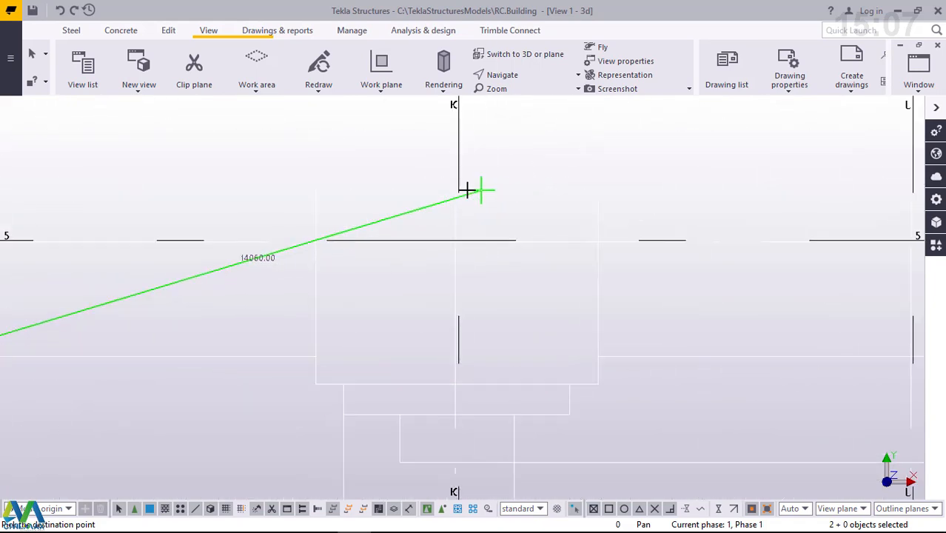
scroll(504, 299, down, 3)
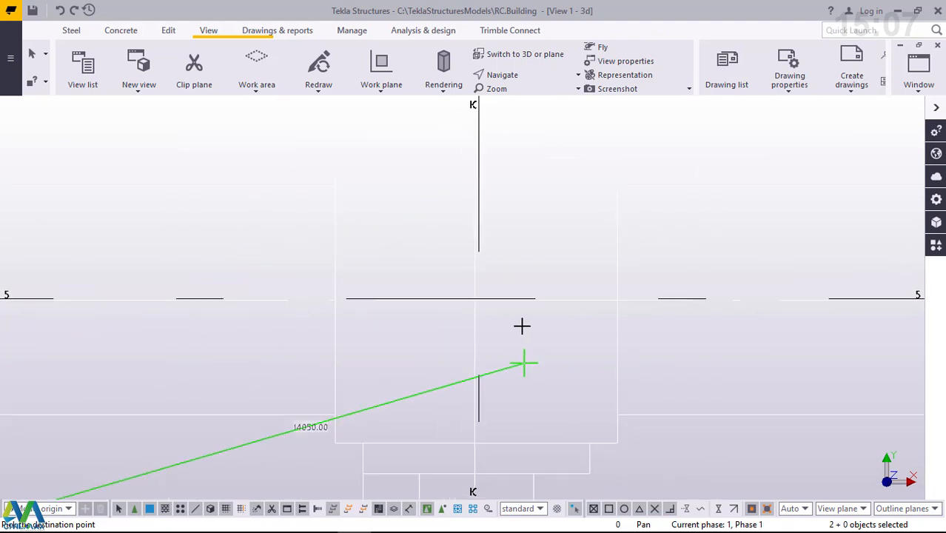
click(481, 297)
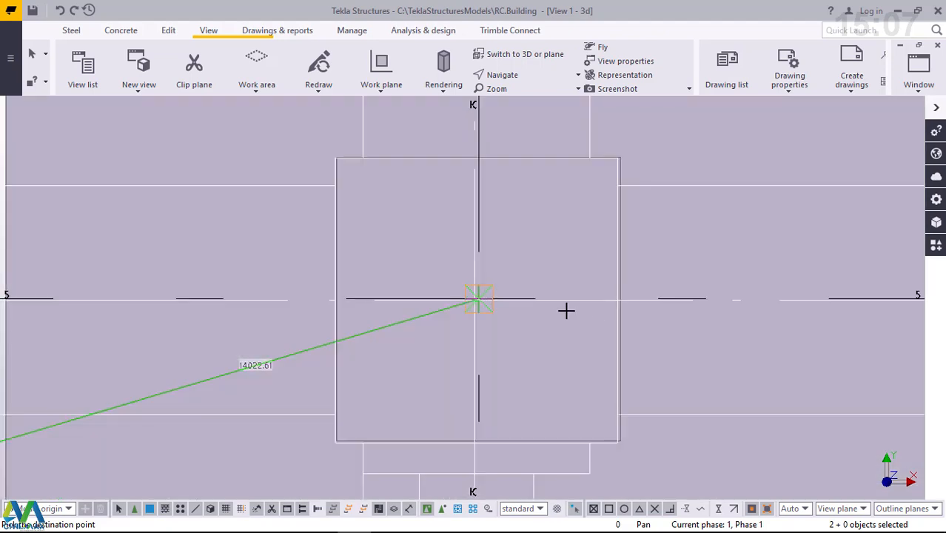
- Place a copy of the footing and column at grid intersection J-5, in line with the K-5 footing
scroll(565, 311, down, 6)
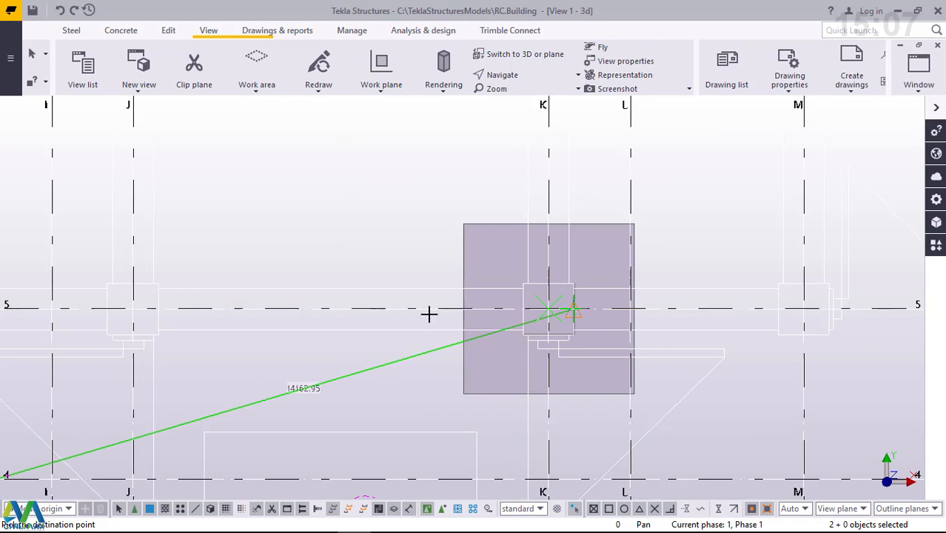
scroll(429, 313, down, 4)
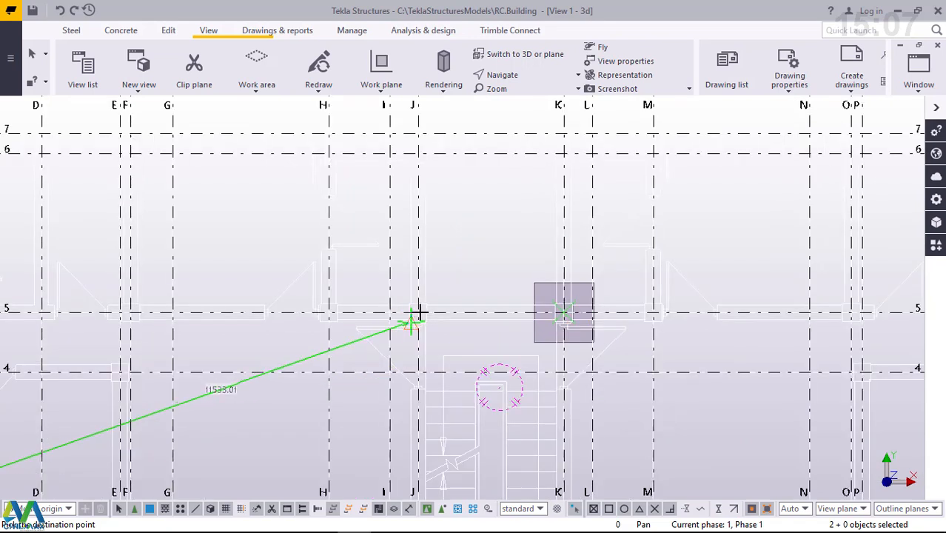
scroll(417, 313, up, 8)
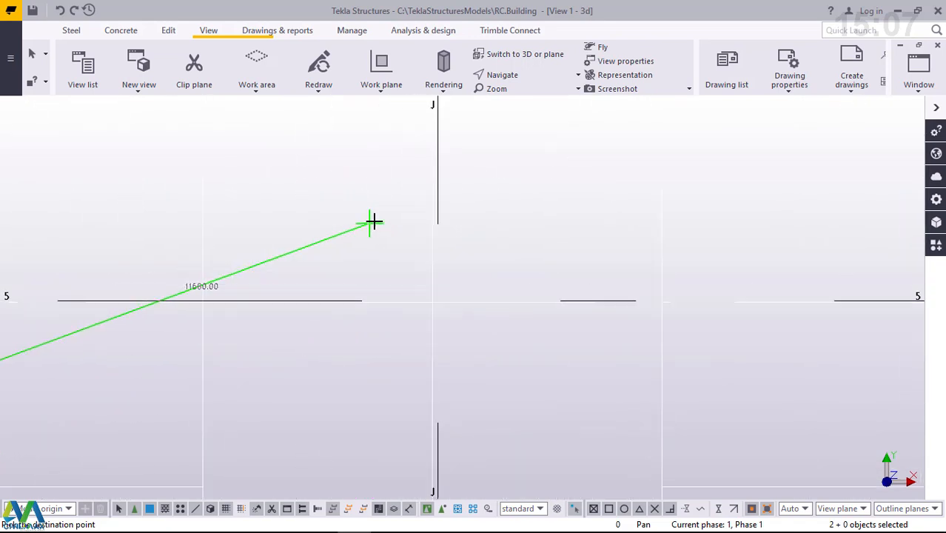
click(433, 302)
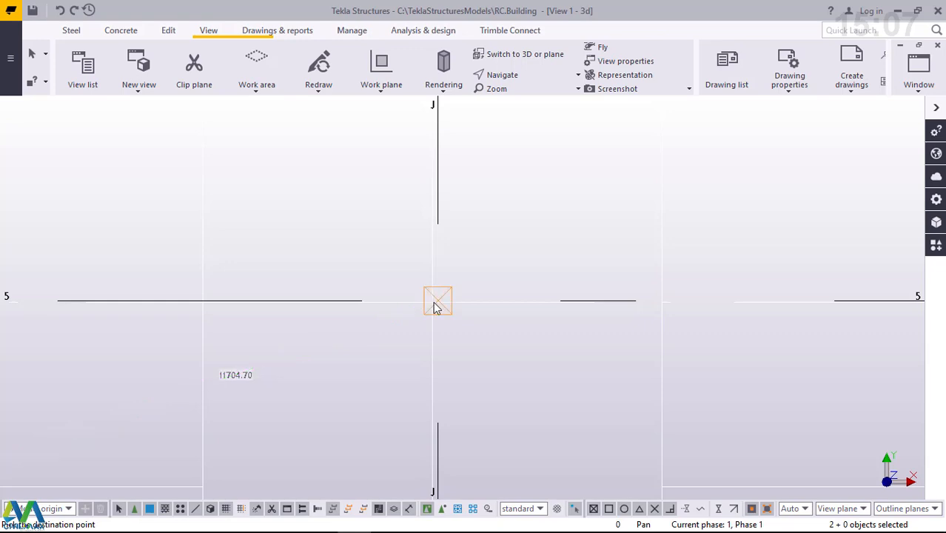
- Copy the footing and column to grid intersection E-4, on the column outline of the reference plan
scroll(477, 333, down, 8)
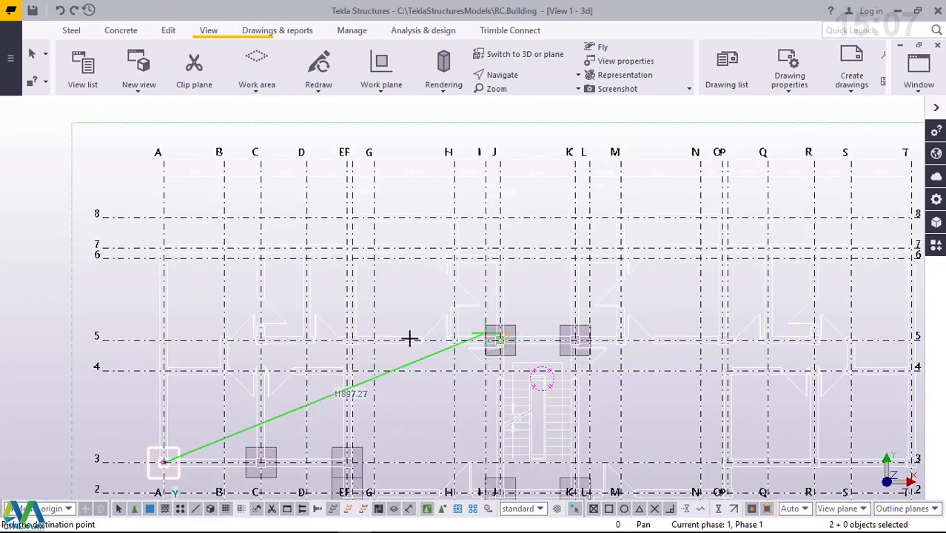
scroll(353, 383, up, 4)
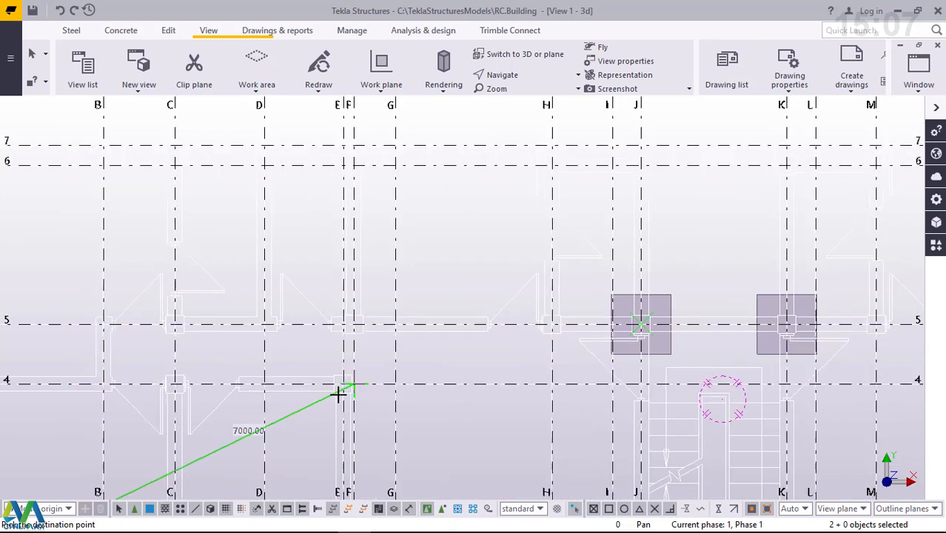
scroll(338, 394, up, 3)
scroll(338, 395, up, 4)
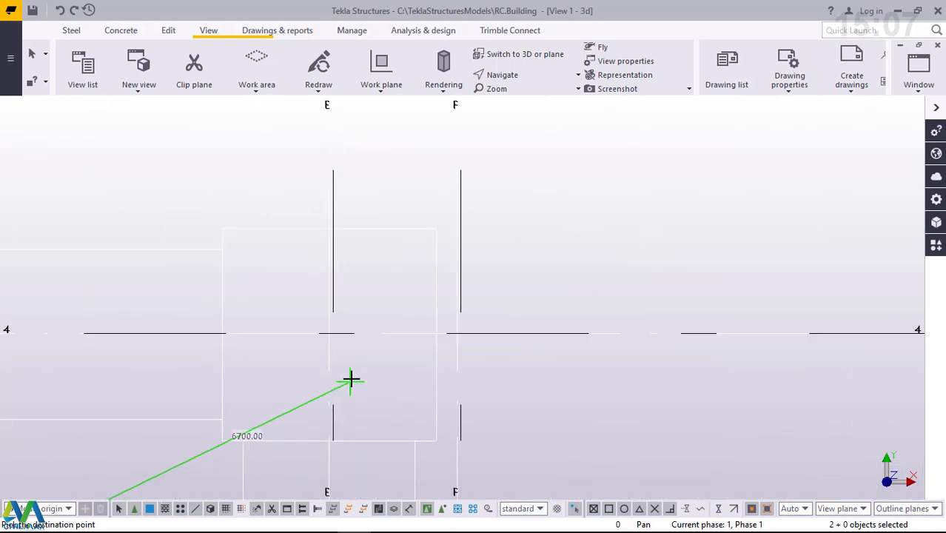
click(339, 333)
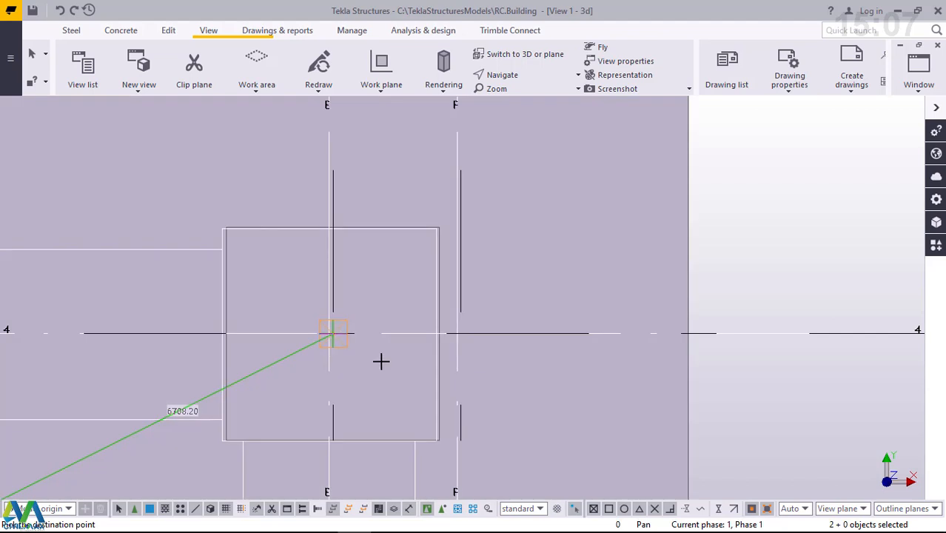
- Place a copy of the footing and column at grid intersection F-5, diagonally above the E-4 footing in plan
scroll(392, 409, down, 3)
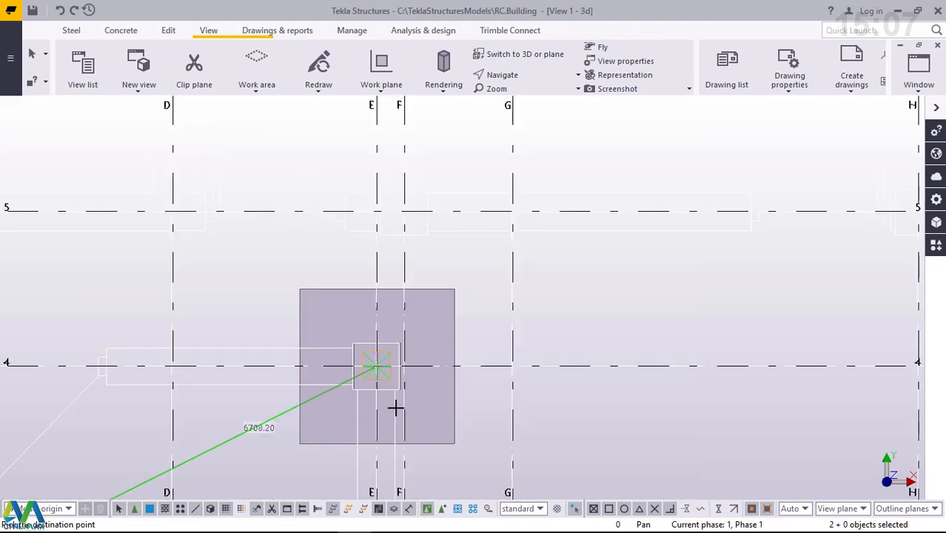
scroll(444, 295, down, 5)
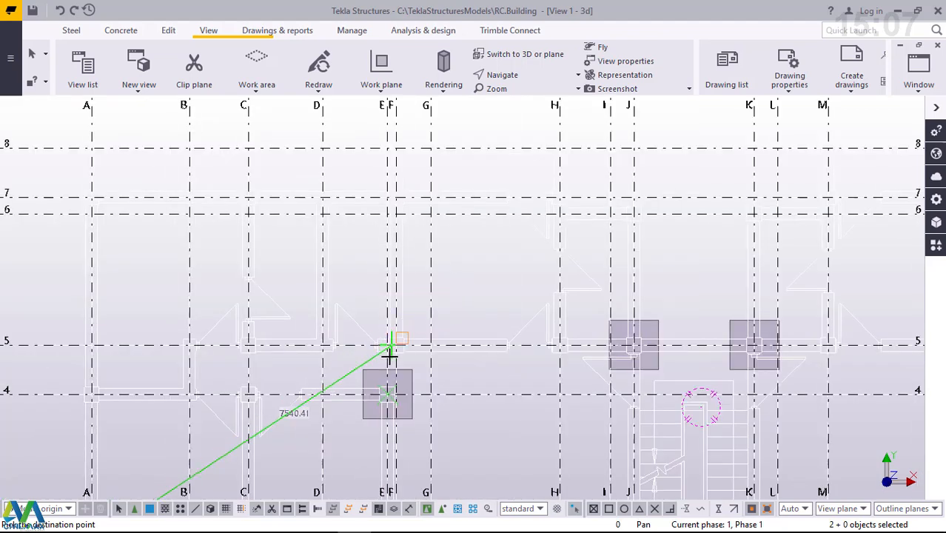
scroll(392, 357, up, 6)
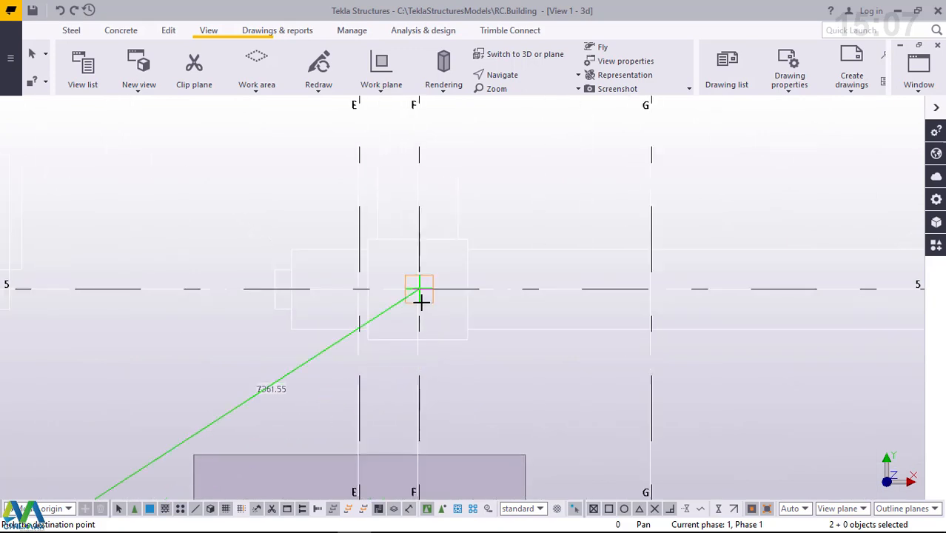
click(419, 289)
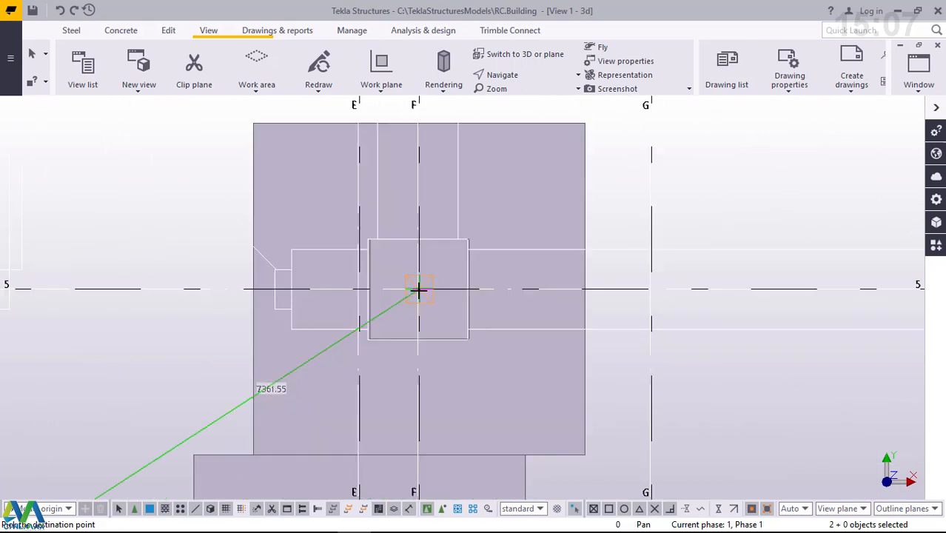
- Copy the footing and column to grid intersection C-4, on the column outline of the reference plan
scroll(452, 384, down, 6)
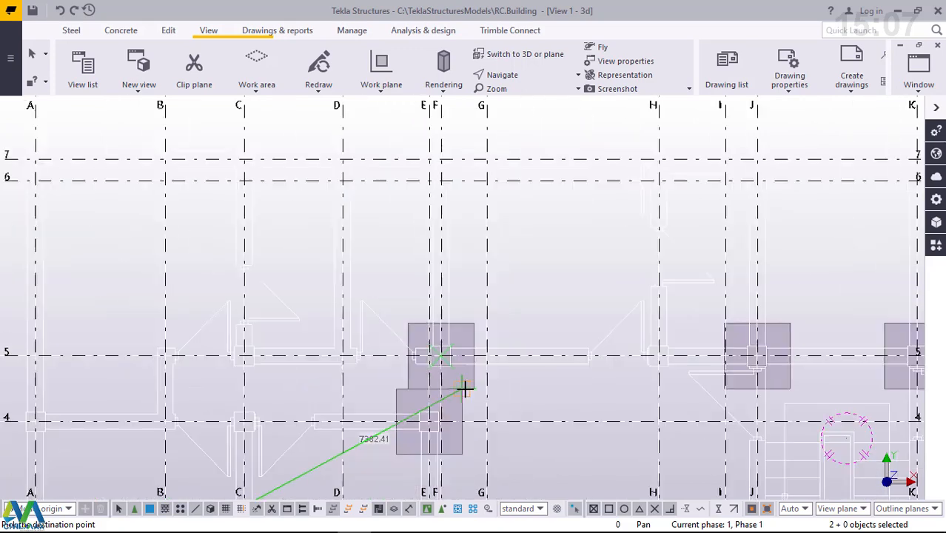
scroll(301, 421, up, 4)
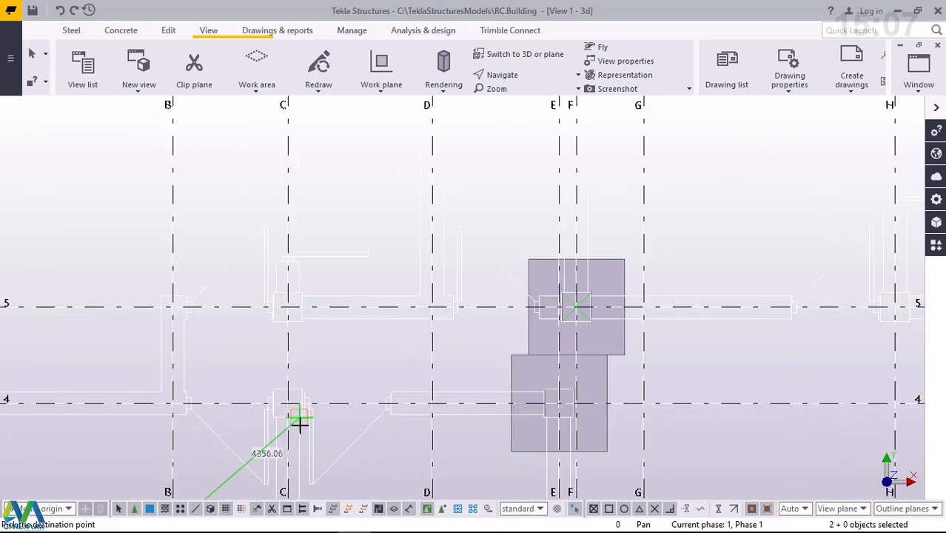
scroll(281, 418, up, 2)
scroll(276, 412, up, 3)
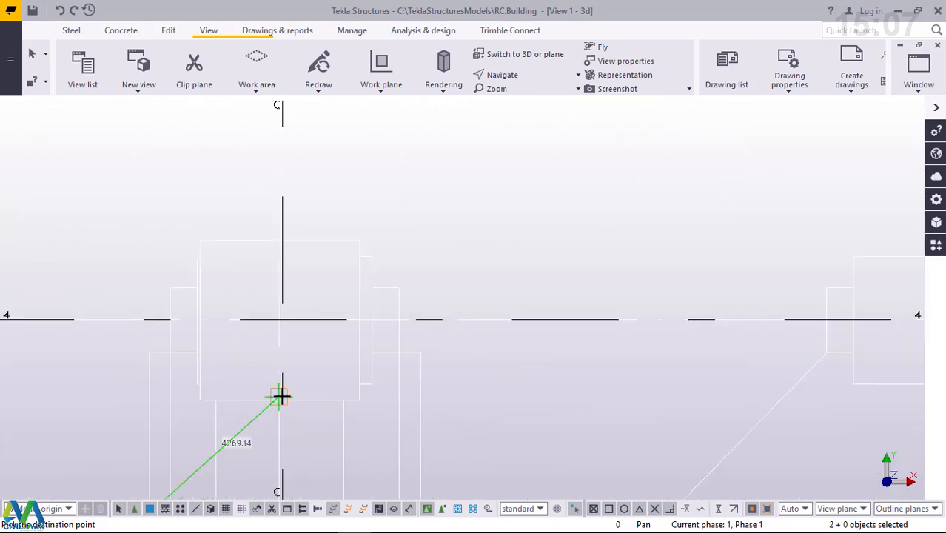
click(284, 321)
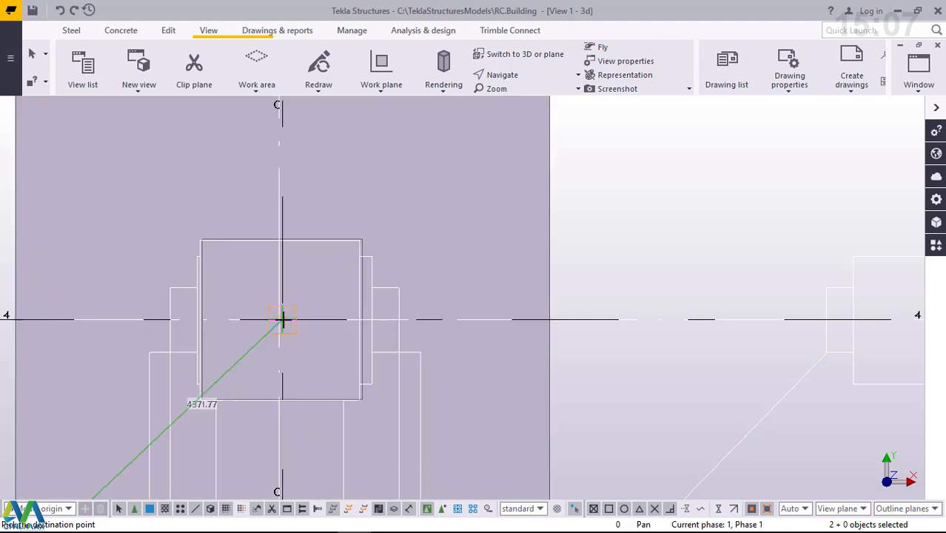
- Place a copy of the footing and column at grid intersection C-5, directly above the C-4 footing in plan
scroll(362, 438, down, 3)
scroll(323, 197, up, 3)
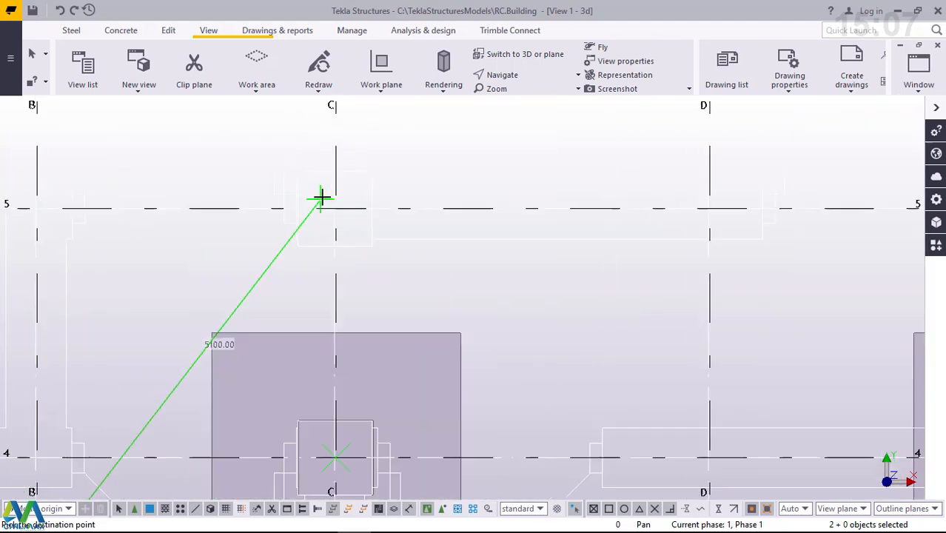
scroll(326, 197, up, 2)
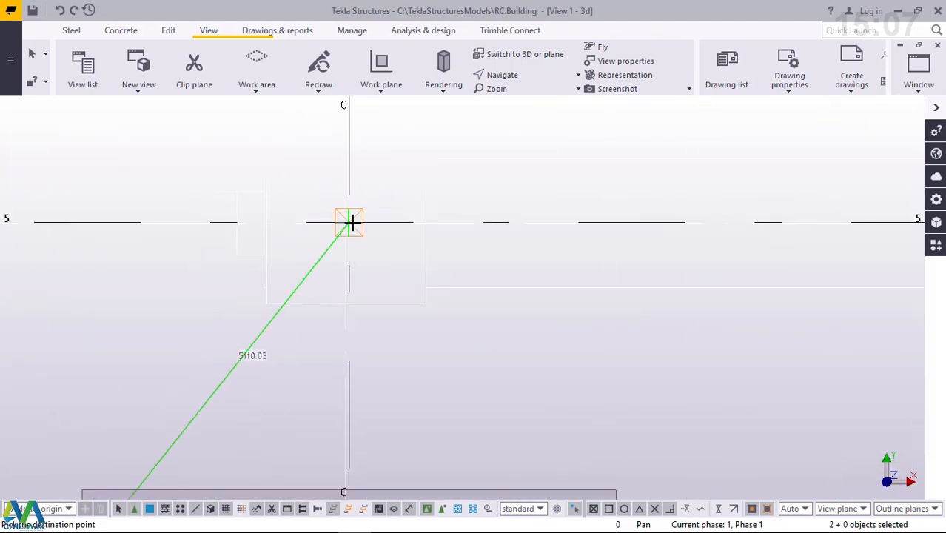
click(353, 227)
- Copy the footing and column to grid intersection A-7, on the corner column outline of the reference plan
scroll(379, 287, down, 5)
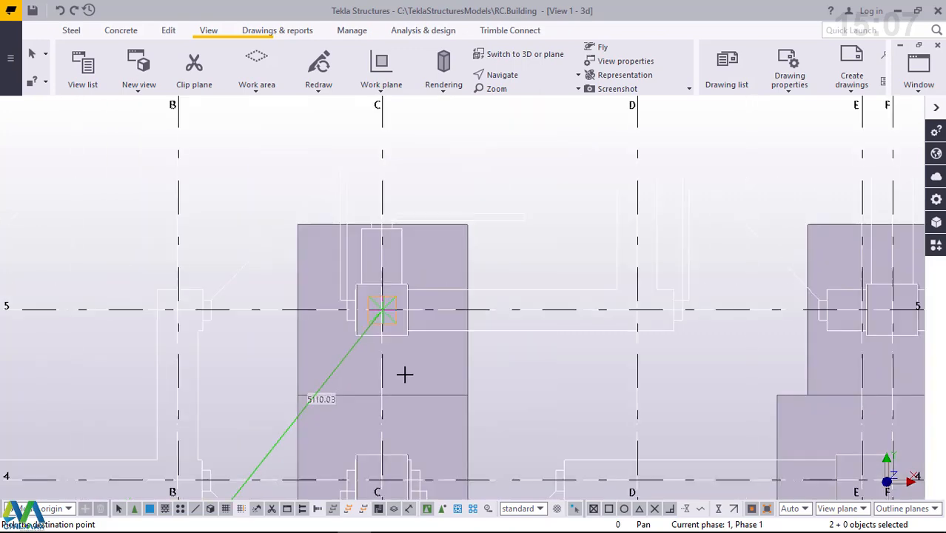
scroll(406, 375, down, 4)
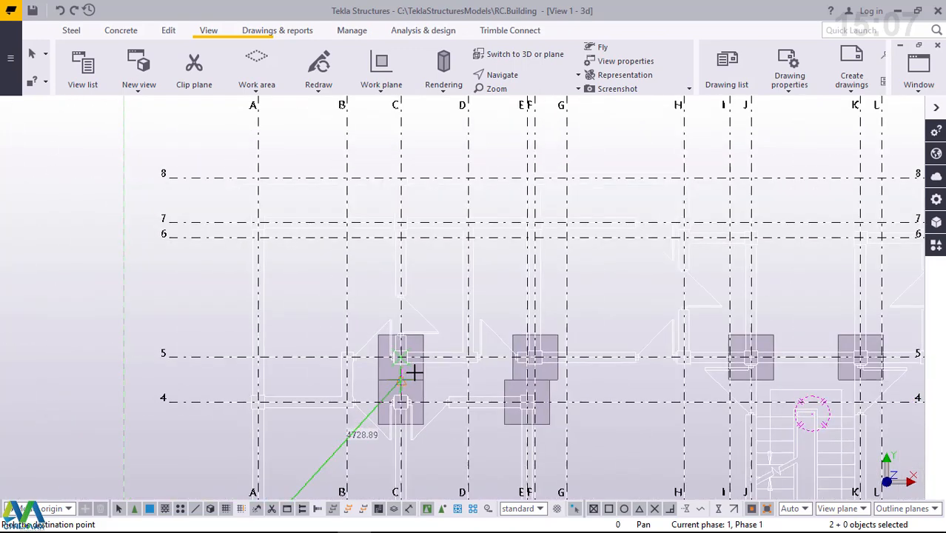
scroll(253, 212, up, 2)
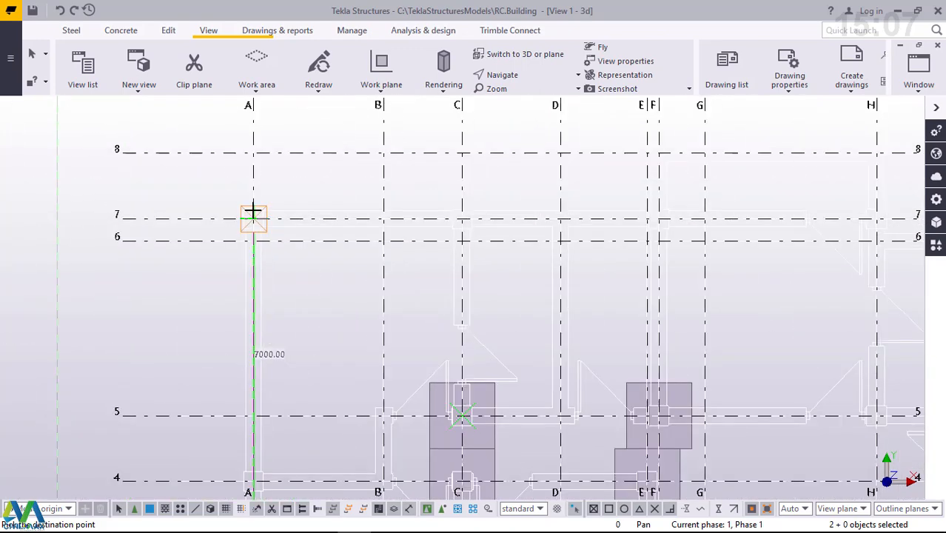
scroll(264, 212, up, 5)
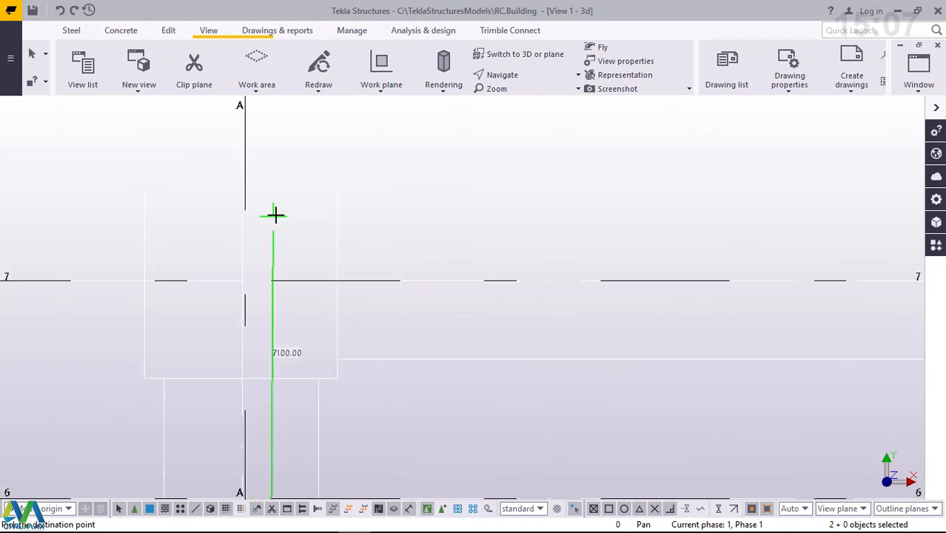
click(248, 283)
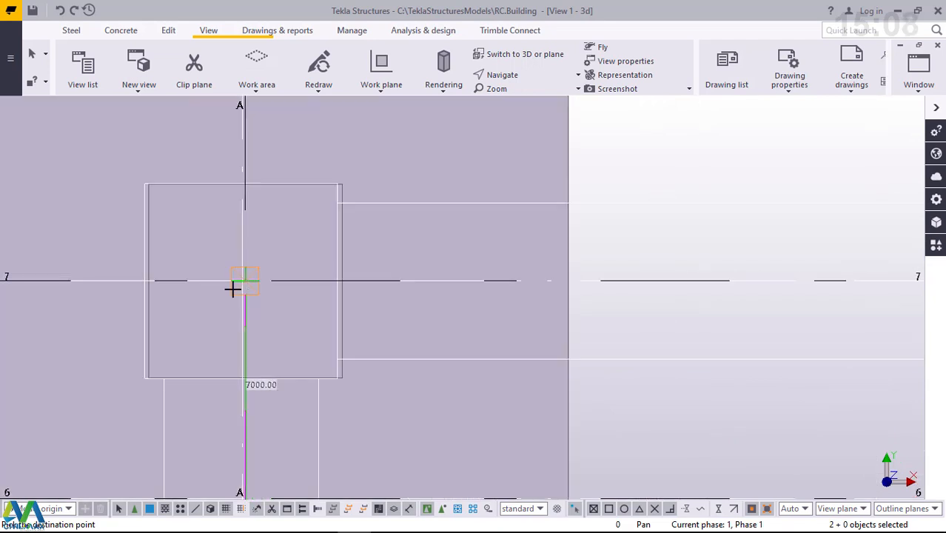
- Place copies of the footing and column along grid line 7 at intersections C-7 and F-7
scroll(227, 318, down, 4)
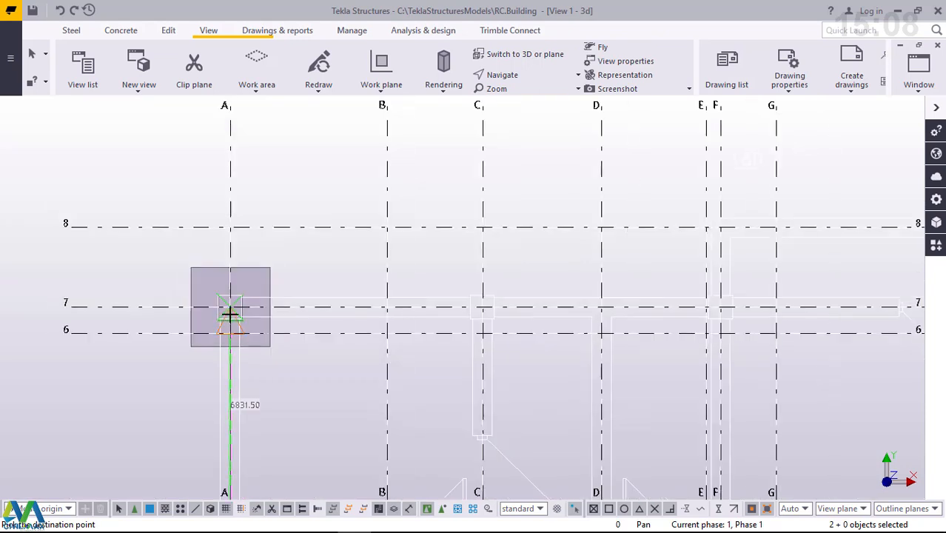
scroll(496, 314, up, 3)
scroll(503, 303, up, 4)
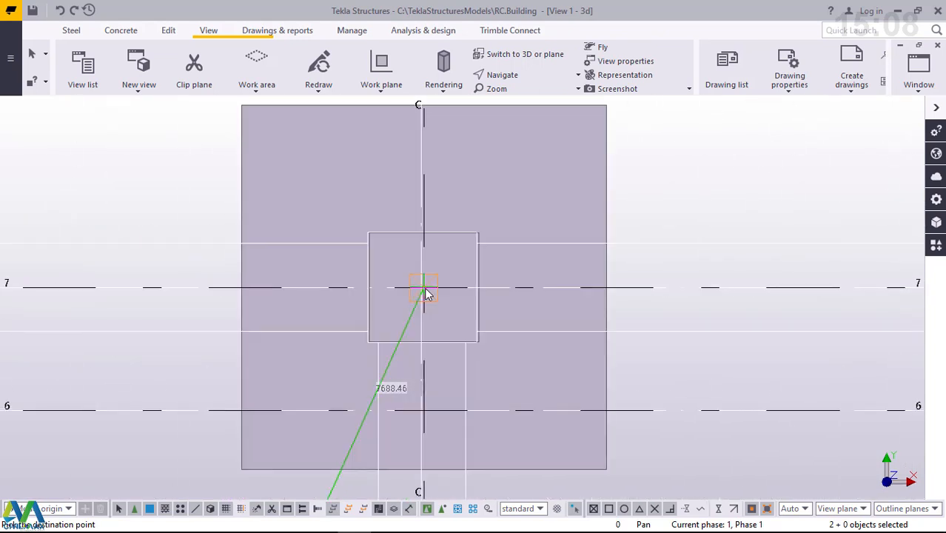
scroll(313, 313, down, 5)
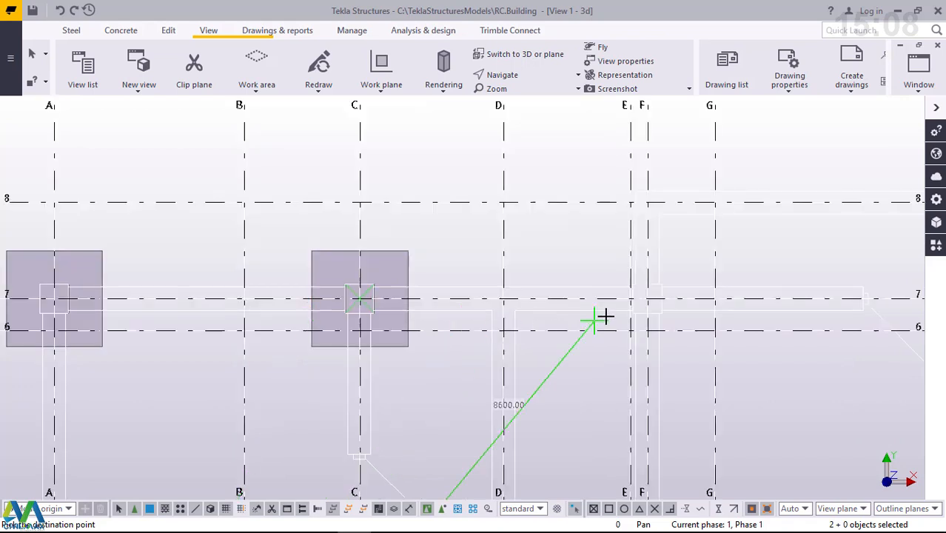
scroll(666, 296, up, 3)
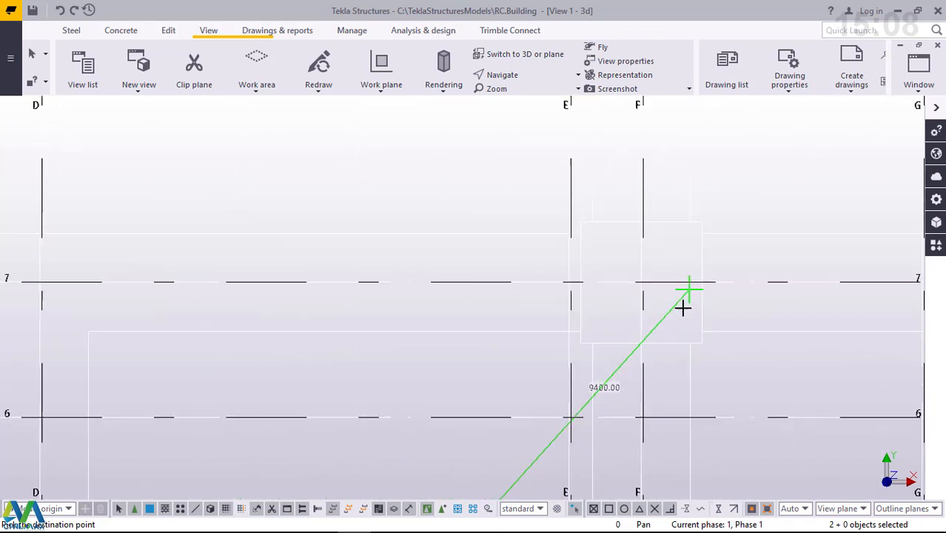
click(642, 280)
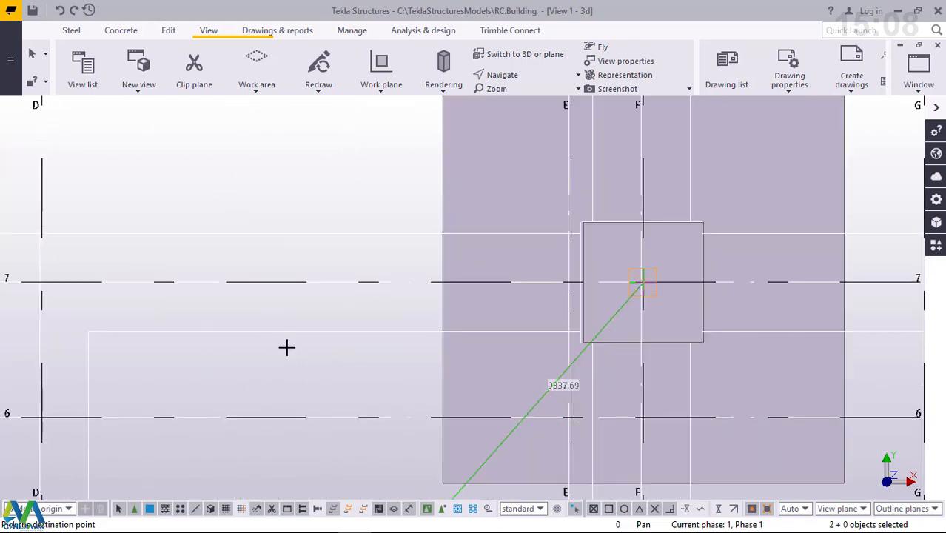
- Copy the footing and column to grid intersection H-7, on the column outline of the reference plan
scroll(301, 347, down, 8)
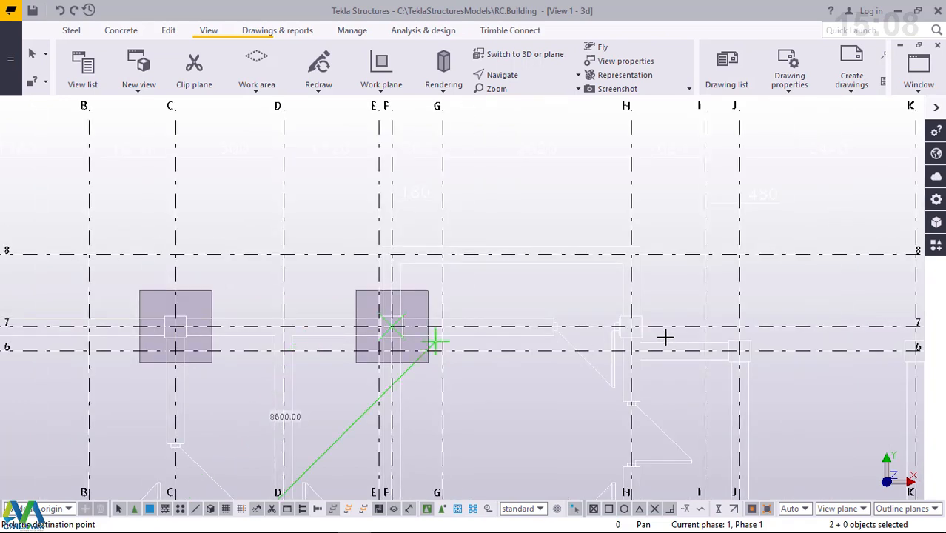
scroll(651, 329, up, 4)
scroll(651, 329, up, 4)
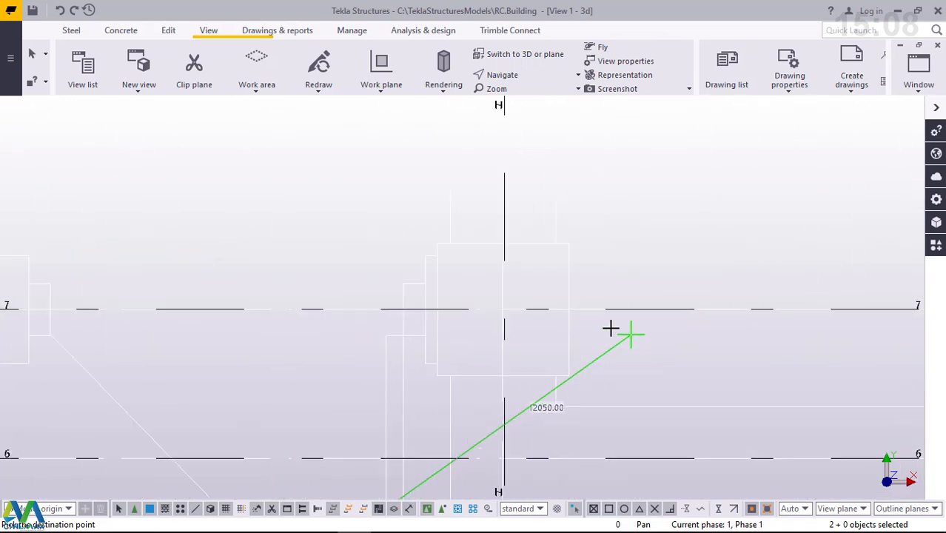
click(503, 311)
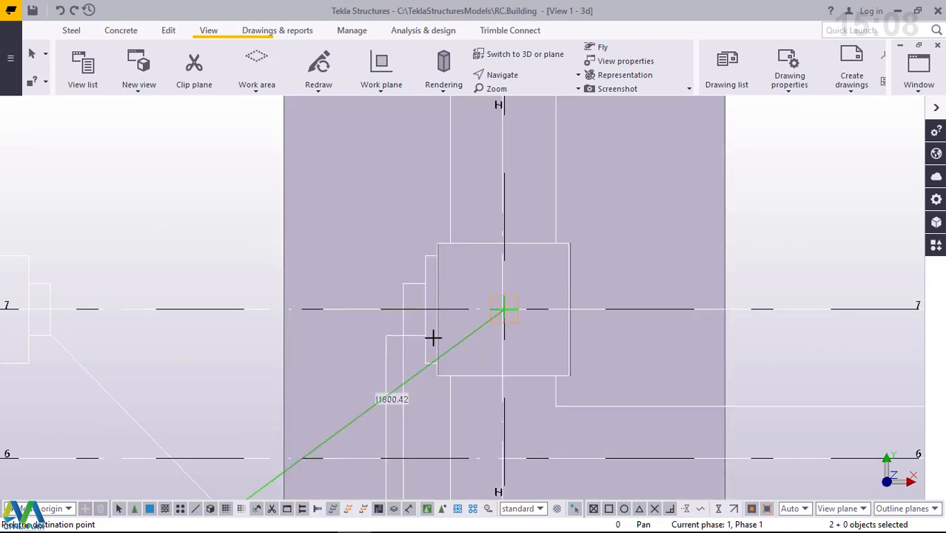
- Place a copy of the footing and column at grid intersection J-6, on the column outline of the reference plan
scroll(433, 337, down, 8)
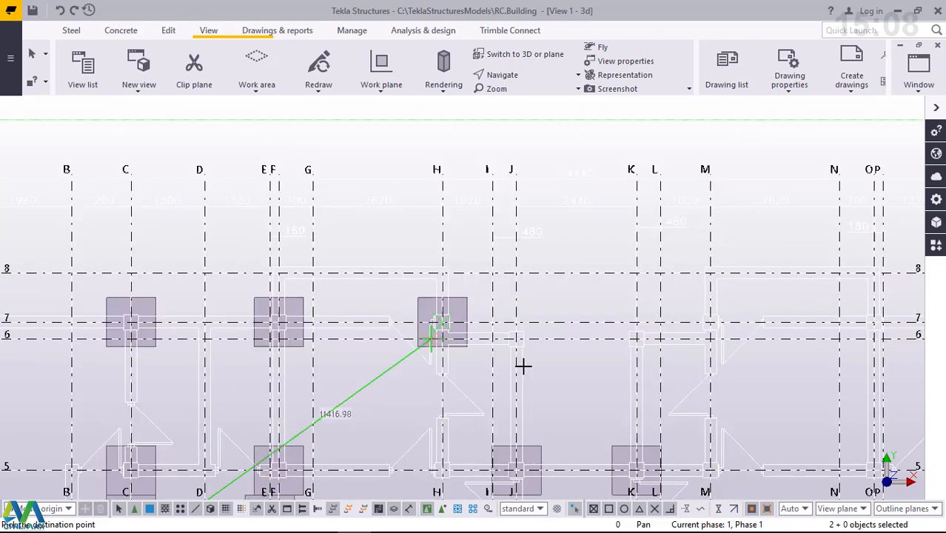
scroll(523, 364, down, 4)
scroll(468, 342, up, 2)
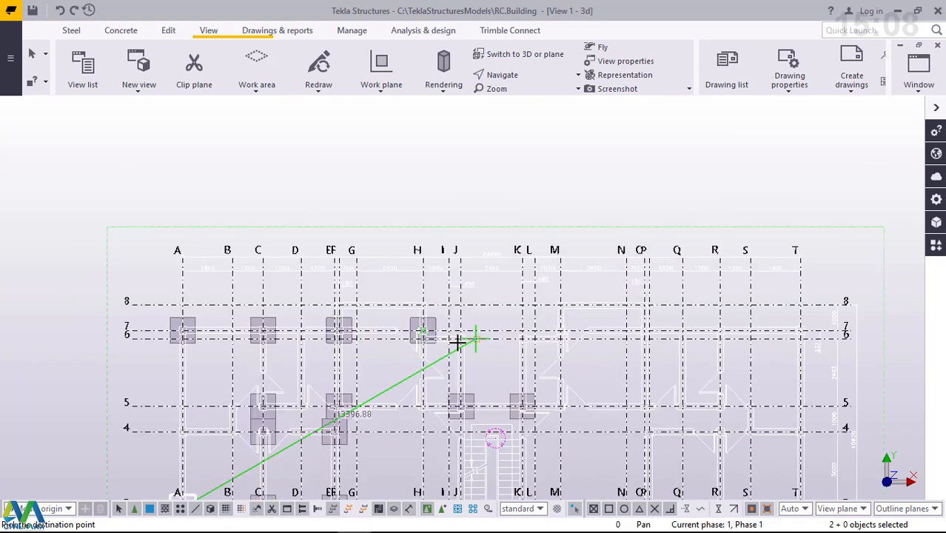
scroll(457, 342, up, 6)
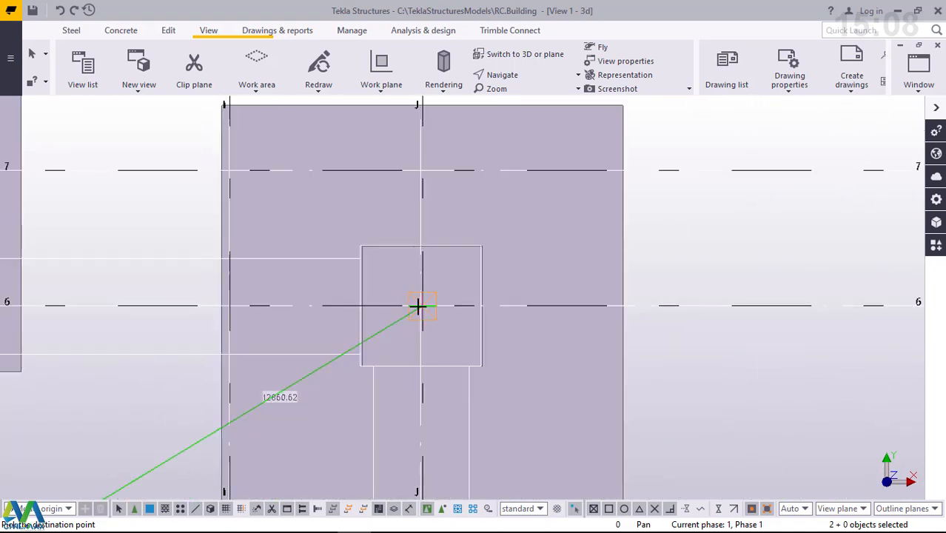
scroll(406, 334, down, 3)
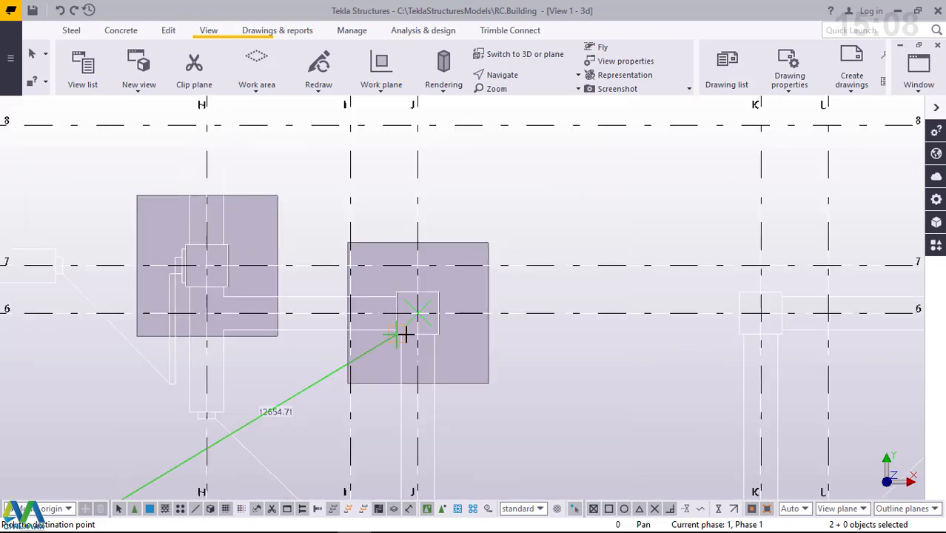
- Place copies of the footing and column at grid intersections K-6 and M-7, on the column outlines of the reference plan
scroll(405, 333, down, 3)
scroll(563, 327, up, 3)
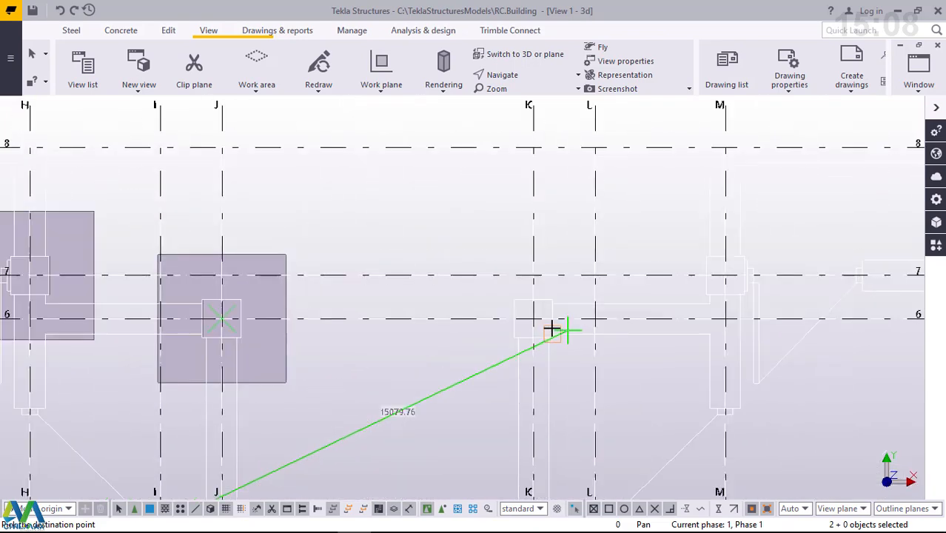
scroll(551, 328, up, 4)
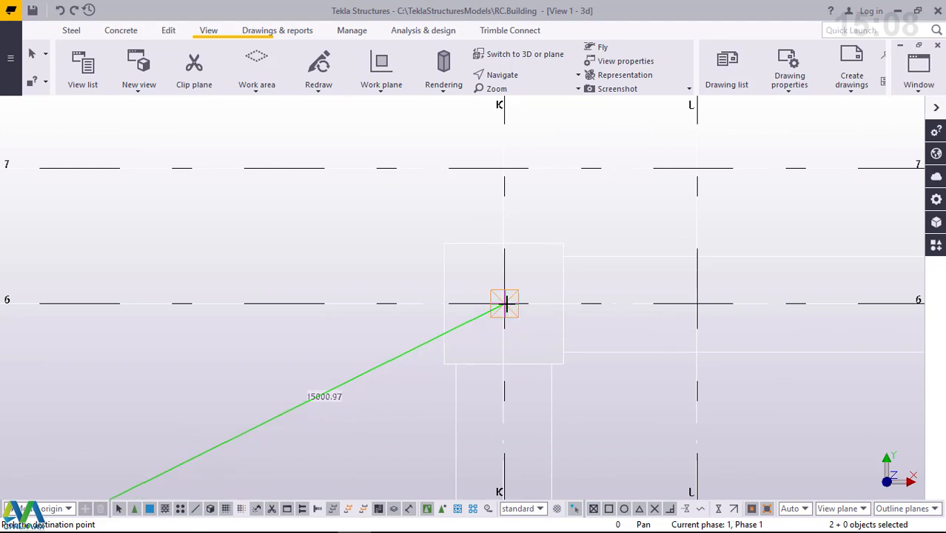
click(504, 302)
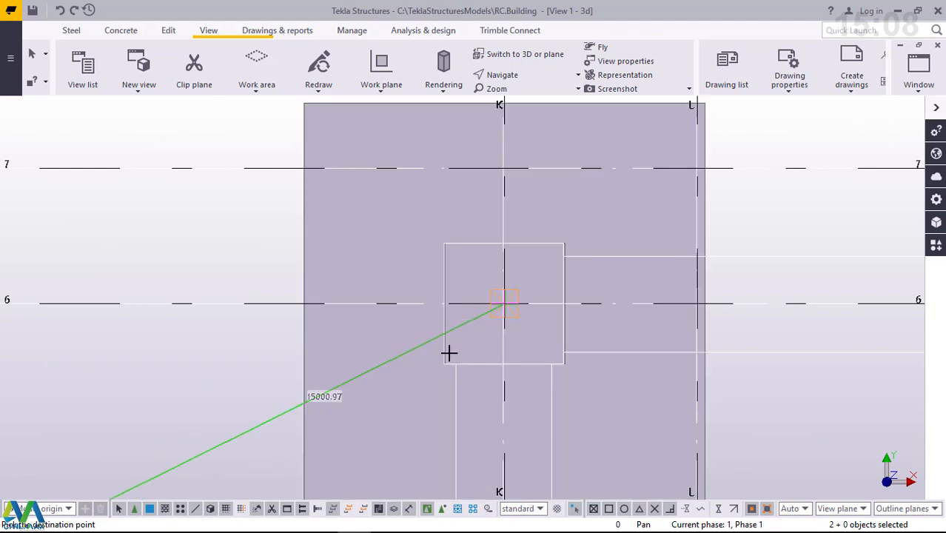
scroll(450, 353, down, 3)
scroll(640, 279, up, 5)
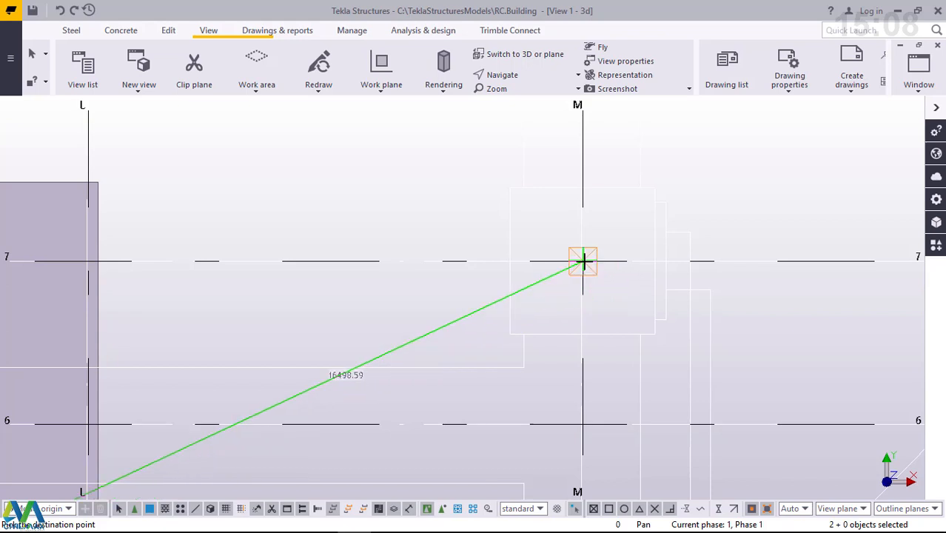
click(583, 261)
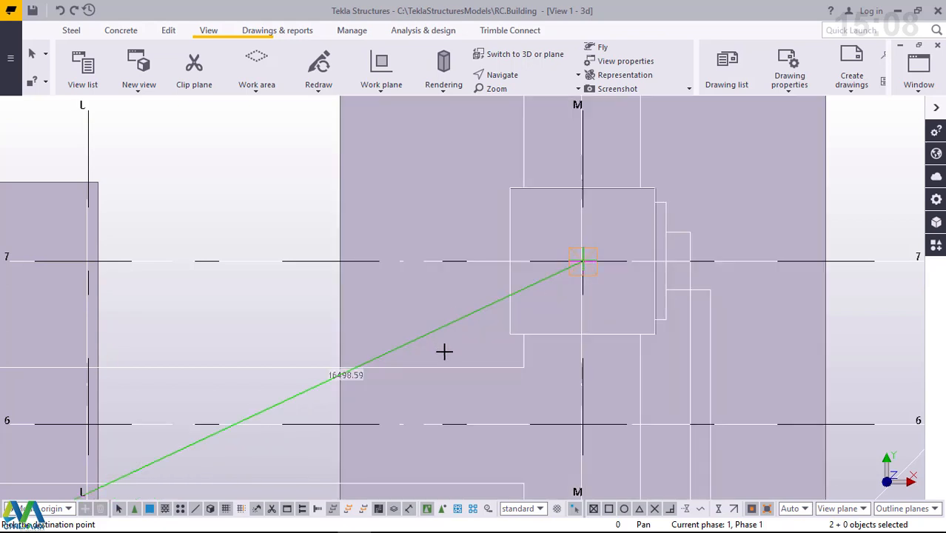
- Copy the footing and column to grid intersection O-7, centred on the column outline of the reference plan
scroll(444, 351, down, 5)
scroll(508, 352, down, 4)
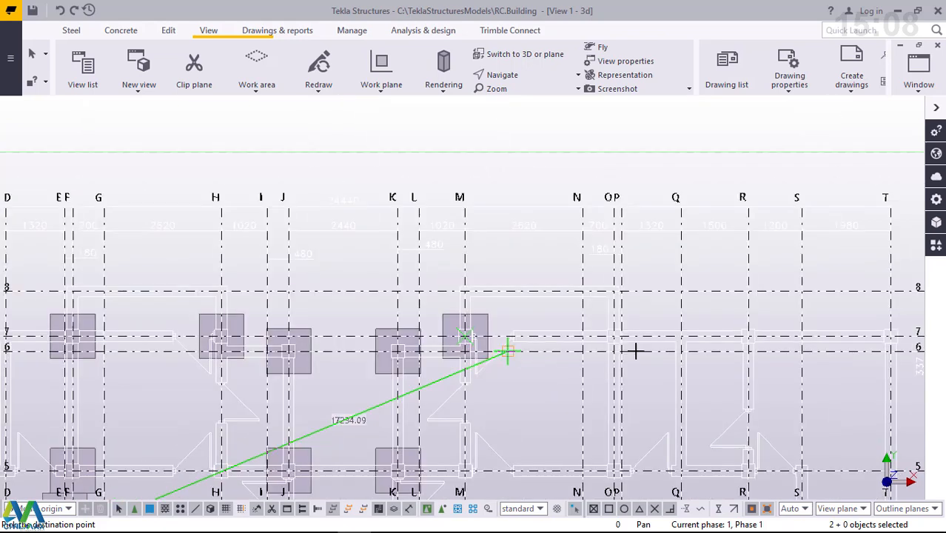
scroll(647, 330, up, 4)
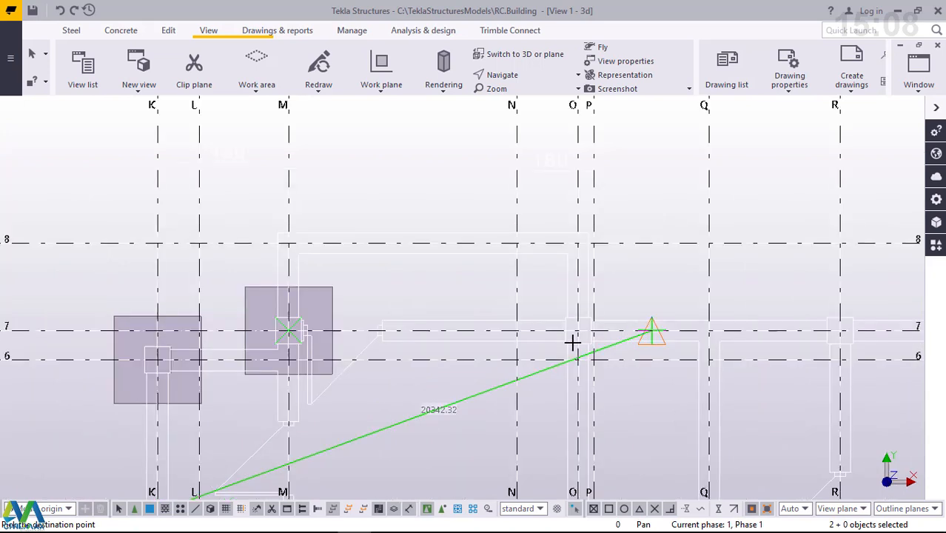
scroll(574, 337, up, 6)
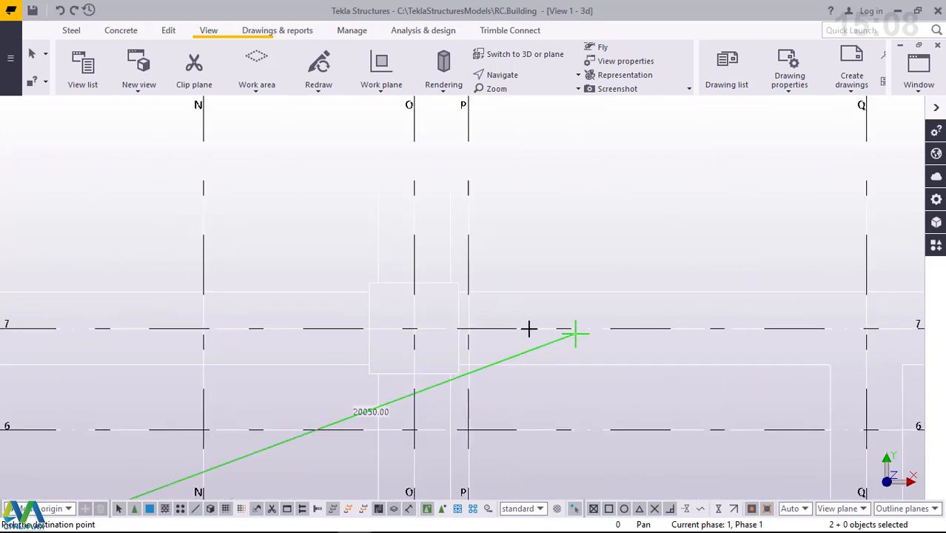
click(414, 327)
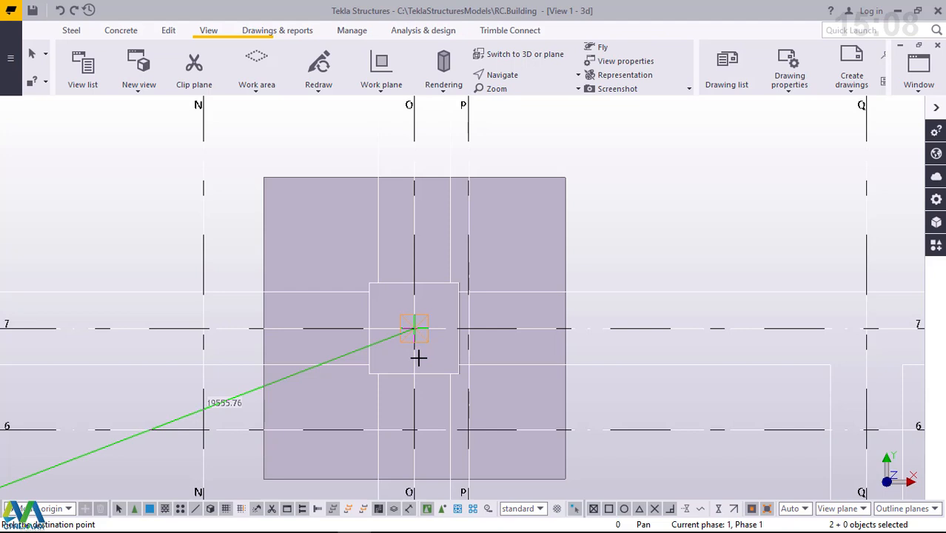
- Copy the selected footing and column to grid intersections R-7 and T-7
scroll(418, 358, down, 6)
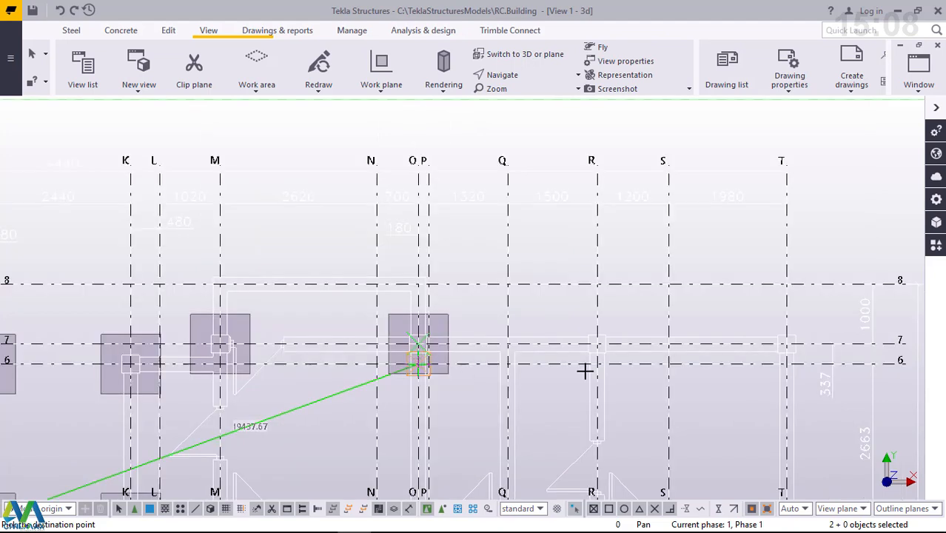
scroll(597, 342, up, 6)
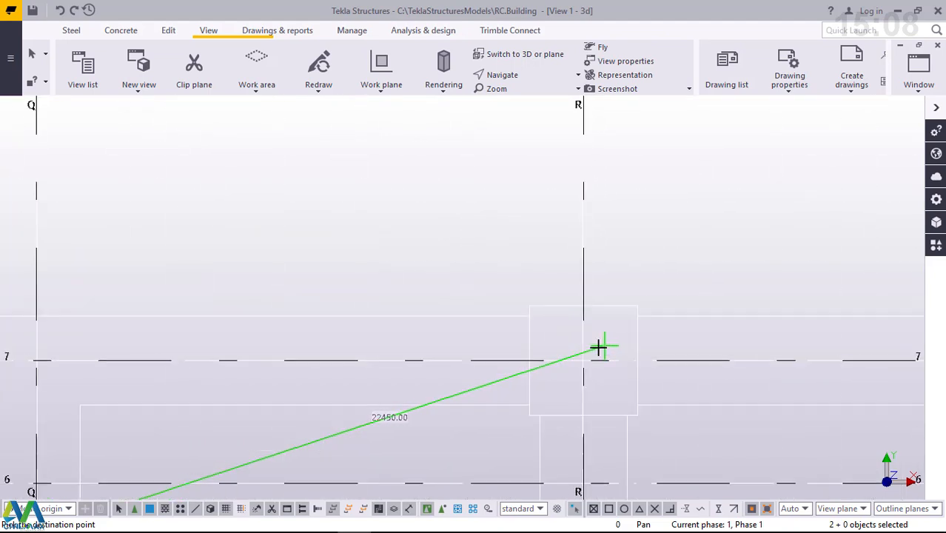
scroll(596, 348, up, 2)
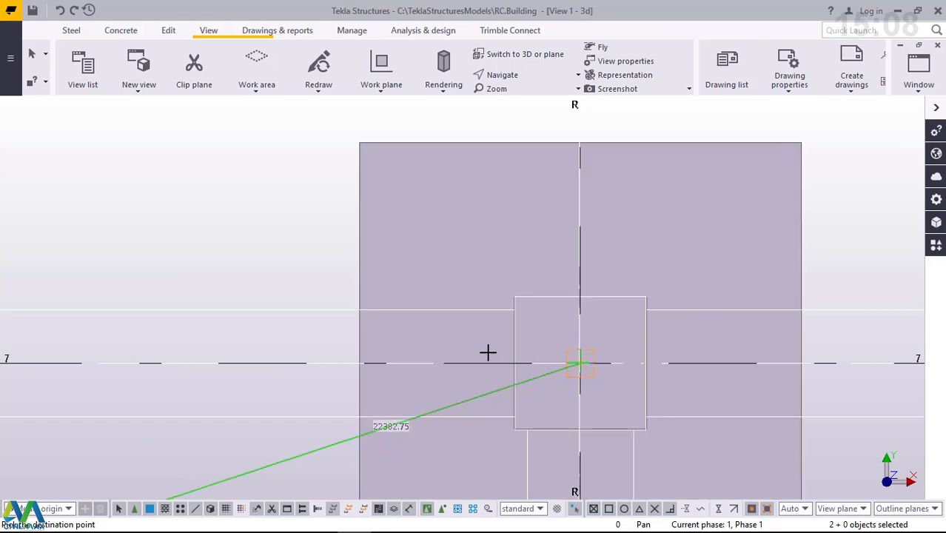
scroll(482, 363, down, 3)
scroll(481, 363, down, 5)
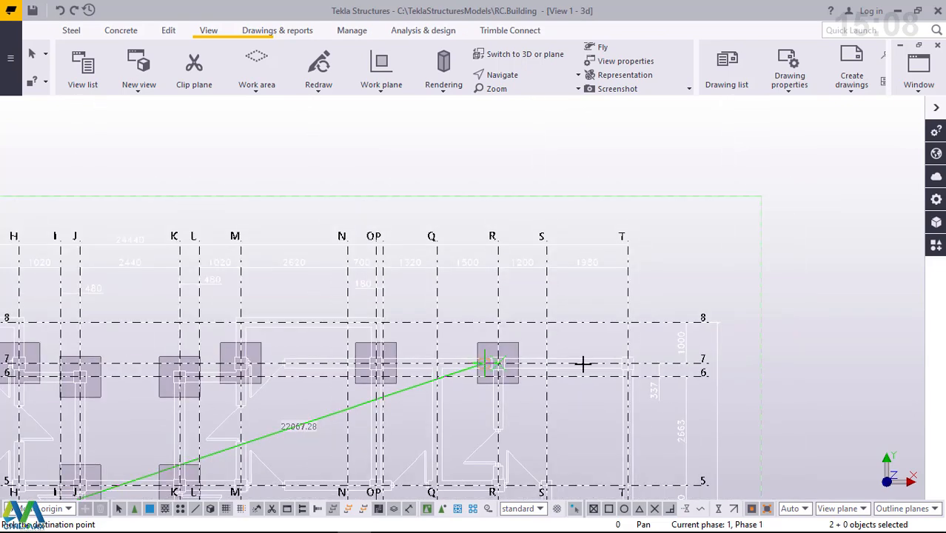
scroll(625, 363, up, 4)
scroll(628, 362, up, 4)
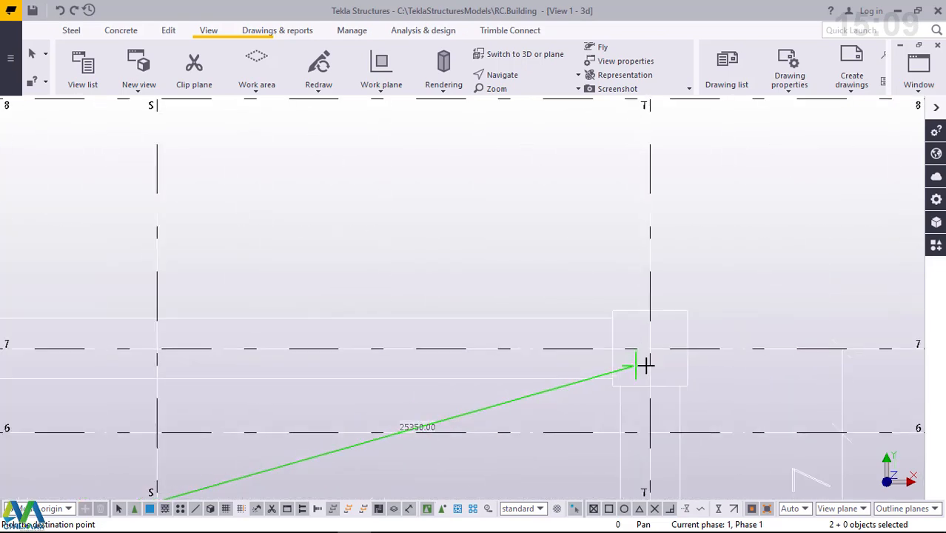
click(649, 339)
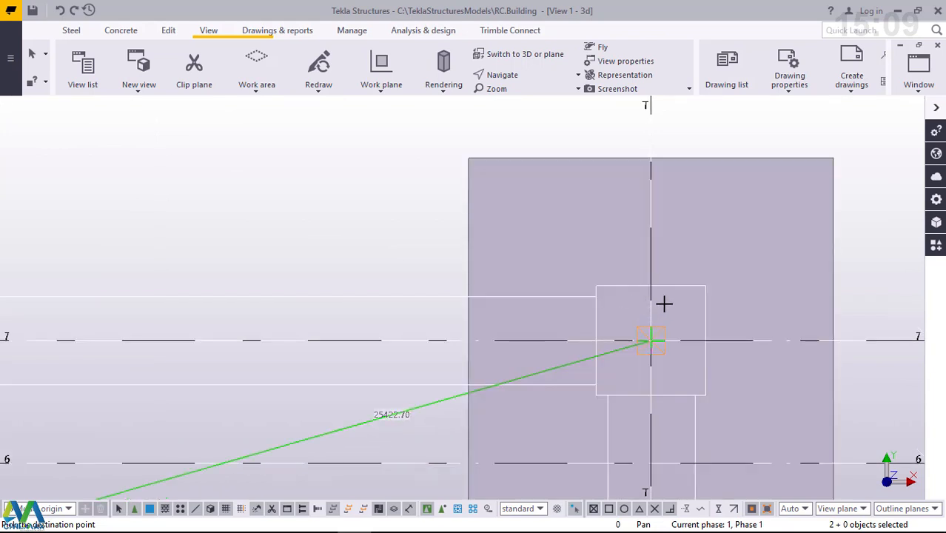
- Place copies of the footing and column at grid intersections T-3 and R-3
scroll(668, 306, down, 5)
scroll(669, 316, down, 5)
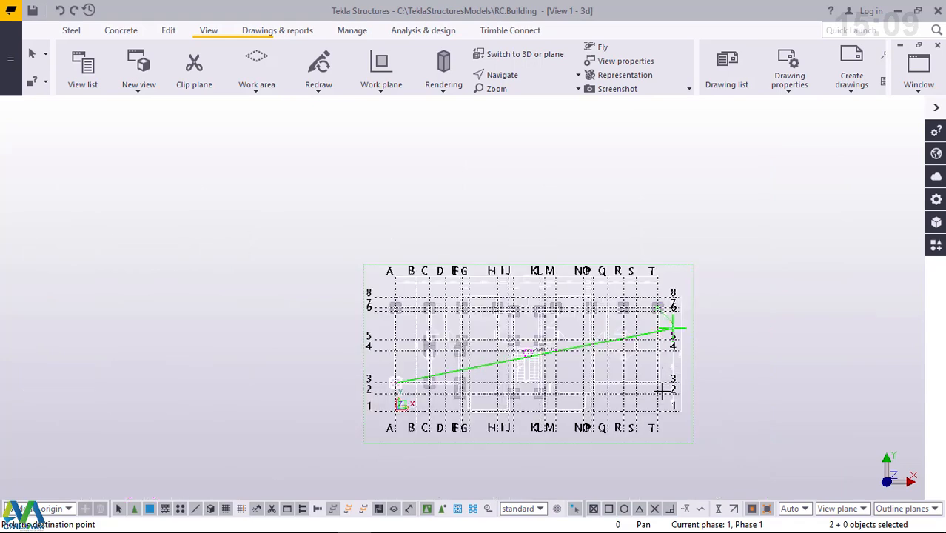
scroll(661, 370, up, 5)
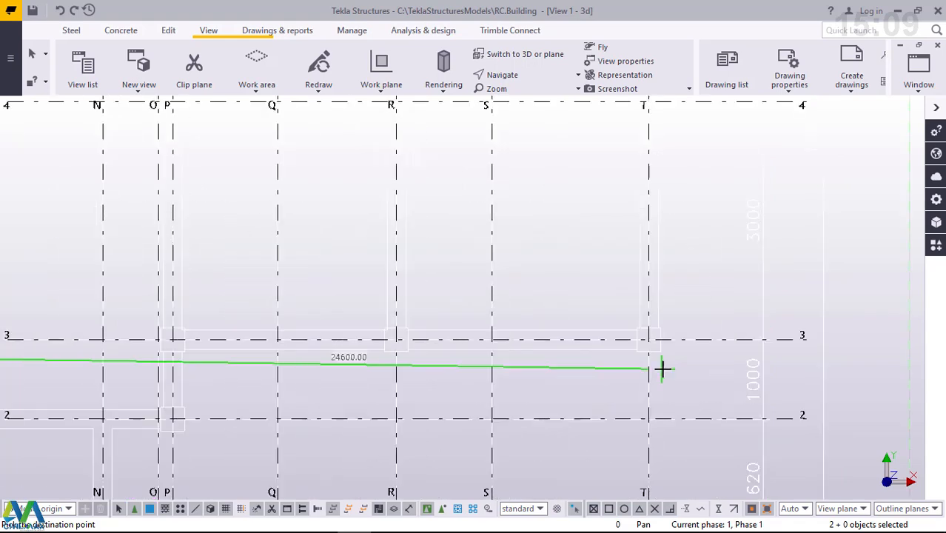
scroll(643, 328, up, 5)
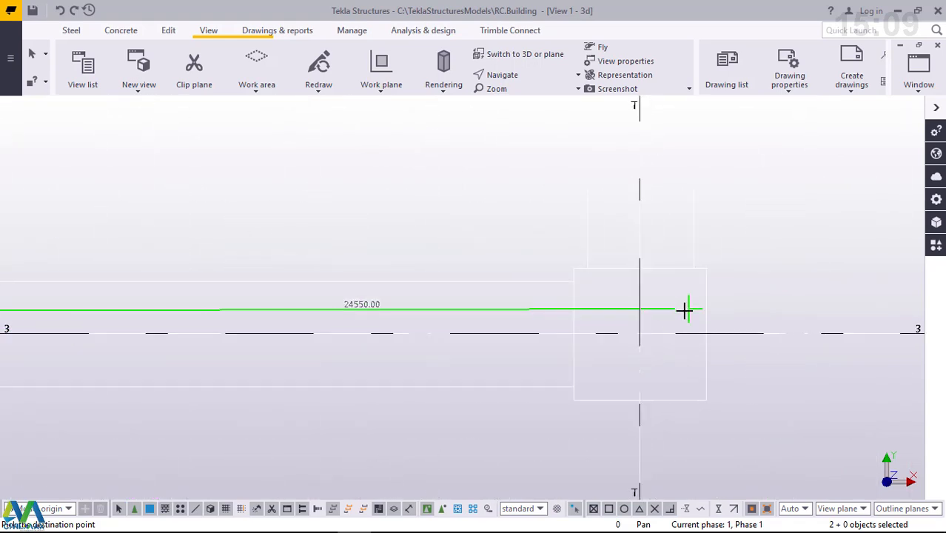
click(639, 333)
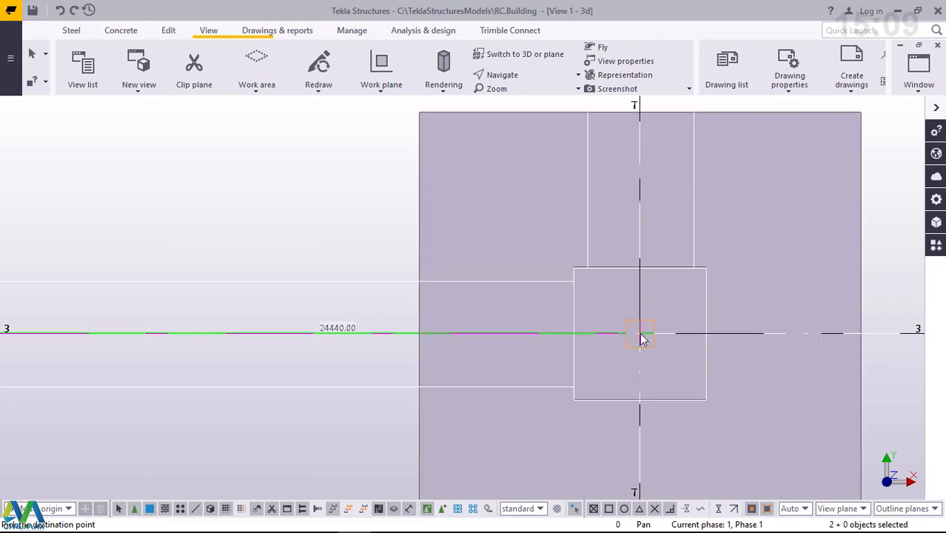
scroll(697, 376, down, 4)
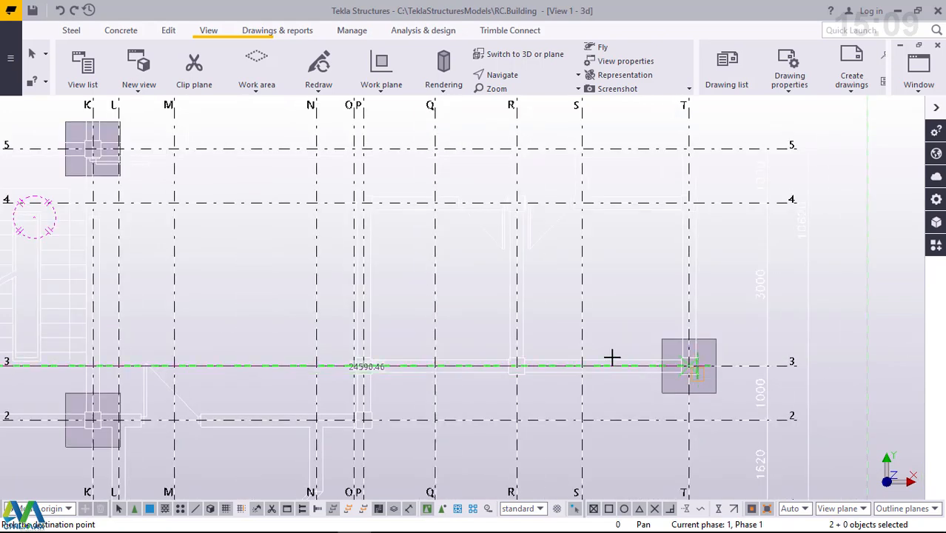
scroll(517, 365, up, 2)
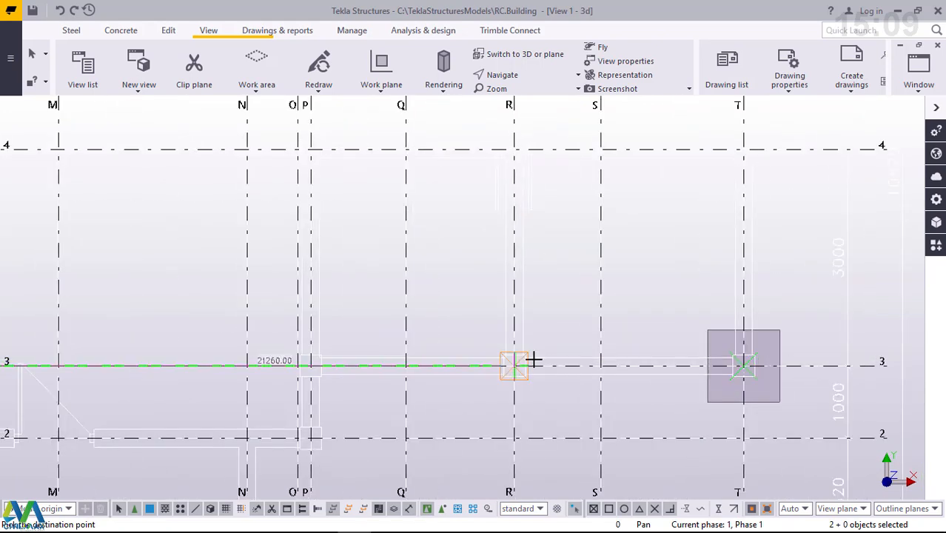
scroll(549, 355, up, 3)
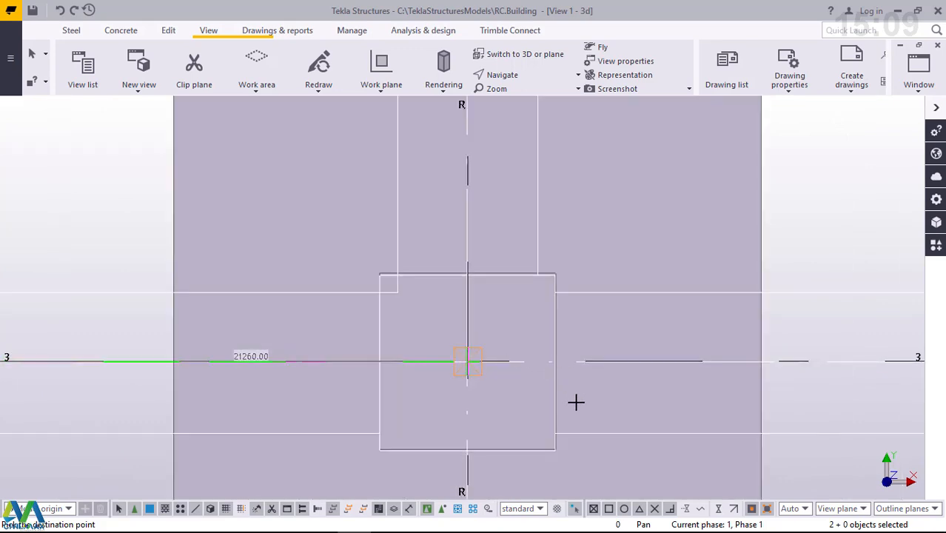
- Place copies of the footing and column at grid intersections R-4 and R-5
scroll(575, 402, down, 6)
scroll(586, 314, up, 3)
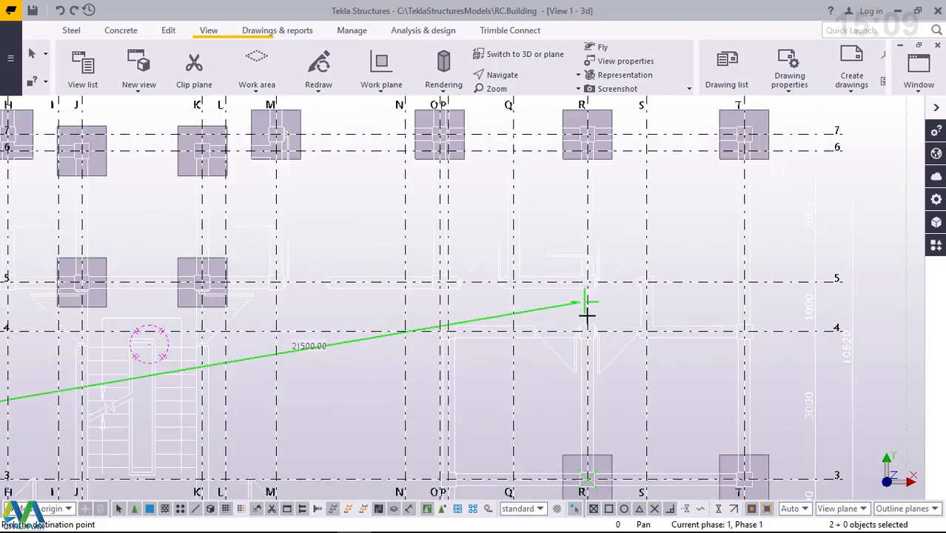
scroll(586, 315, up, 4)
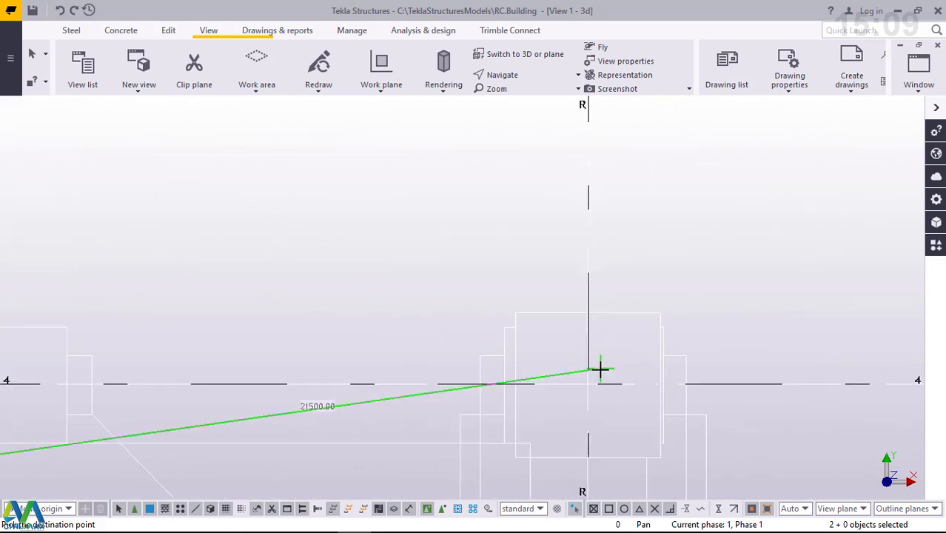
scroll(586, 387, up, 1)
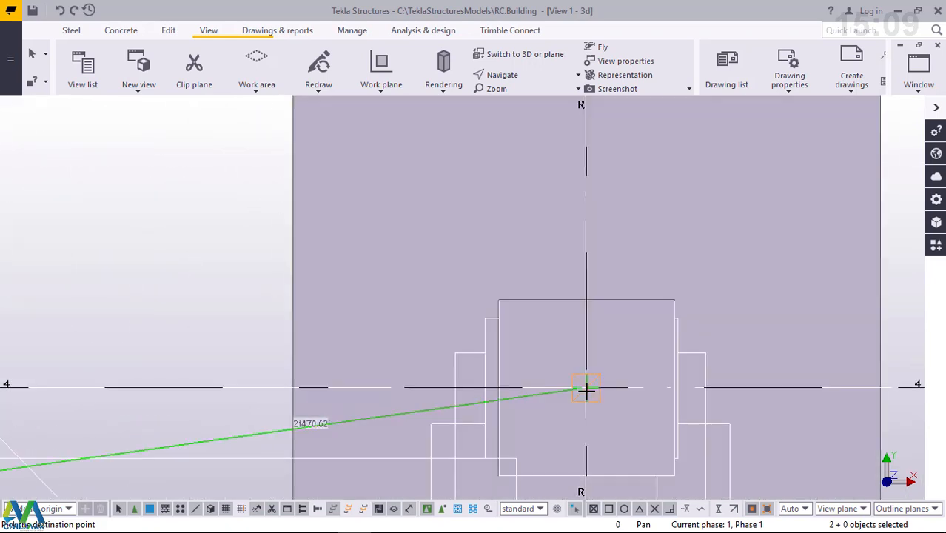
scroll(577, 397, down, 2)
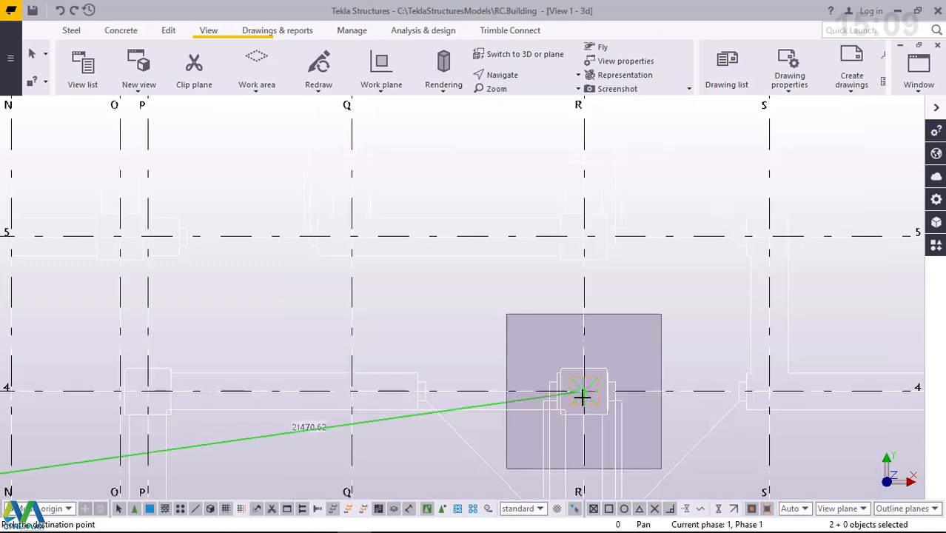
scroll(594, 303, down, 3)
scroll(581, 338, up, 3)
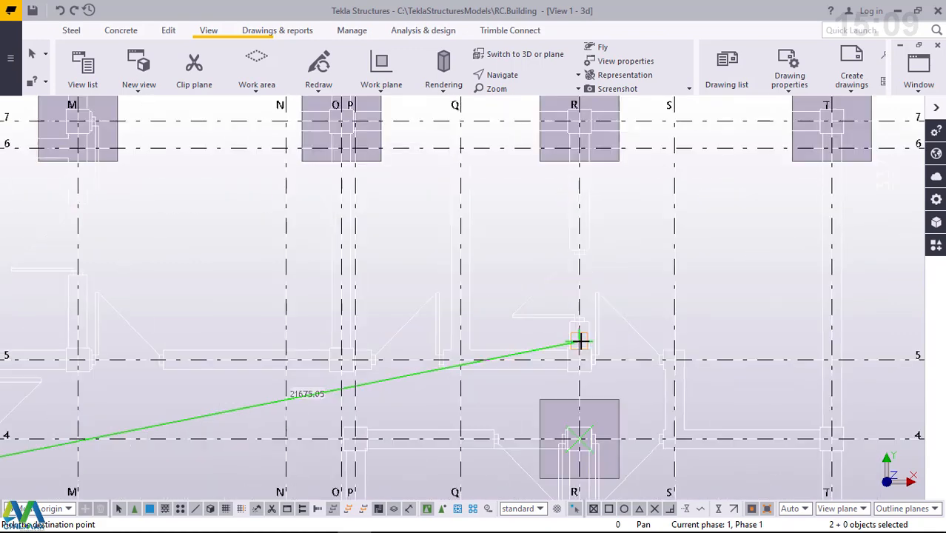
scroll(580, 354, up, 2)
scroll(578, 382, up, 2)
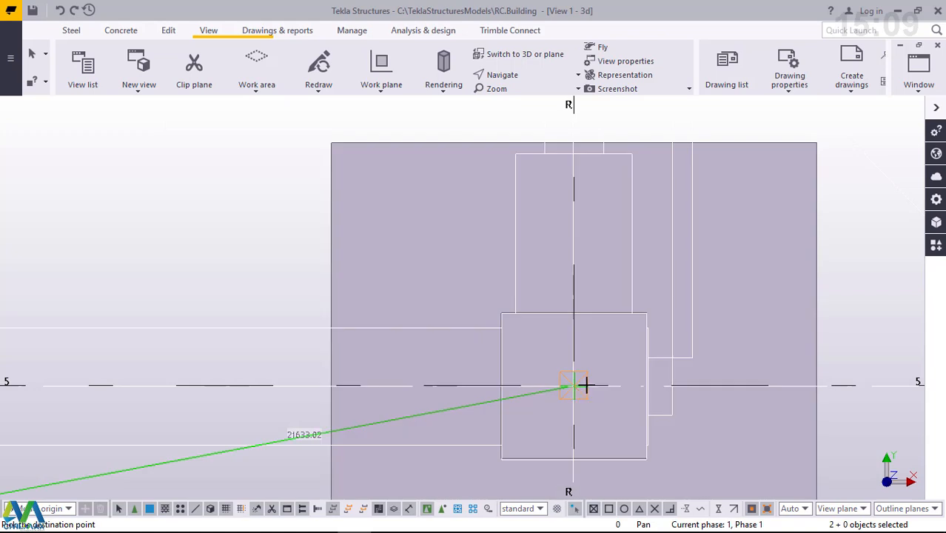
- Place copies of the footing and column at grid intersections T-4 and P-4
scroll(597, 337, down, 5)
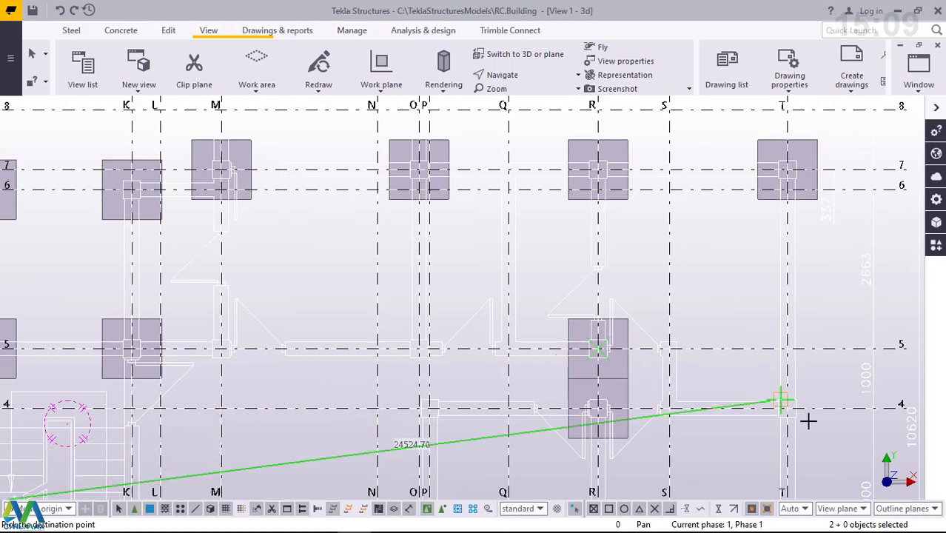
scroll(803, 415, up, 6)
scroll(789, 407, up, 6)
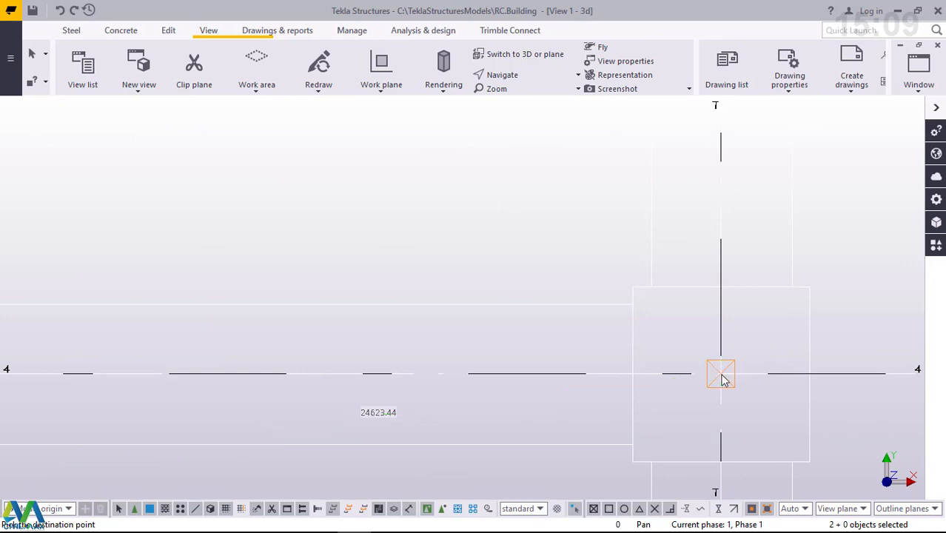
scroll(718, 373, down, 4)
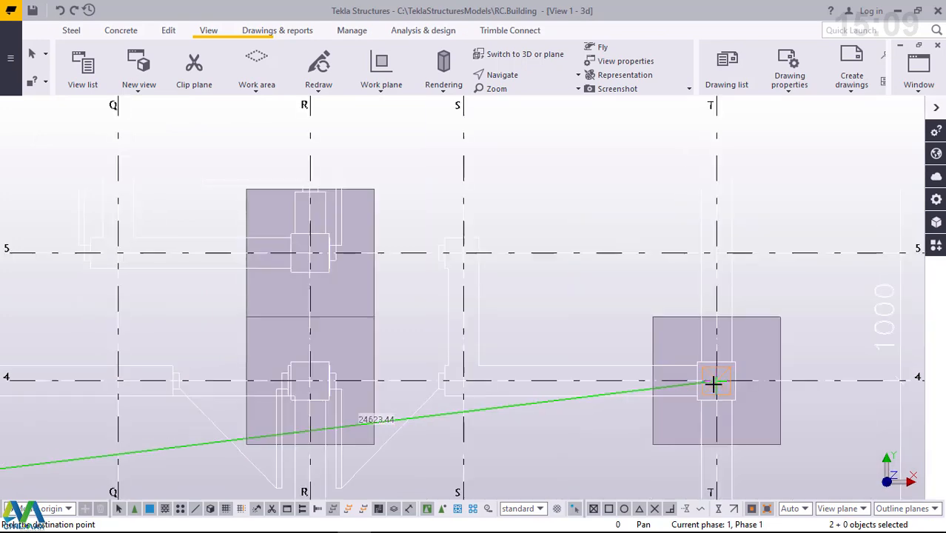
scroll(714, 382, down, 4)
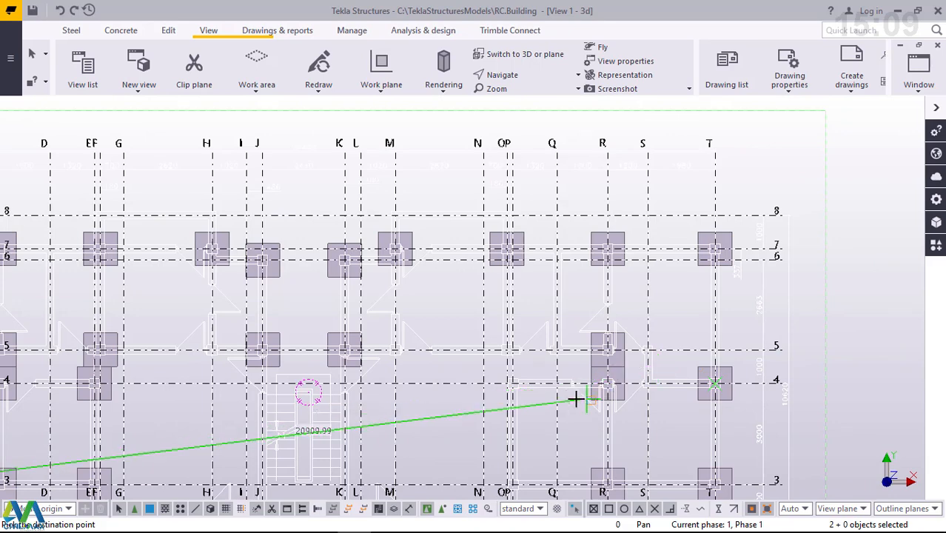
scroll(518, 395, up, 5)
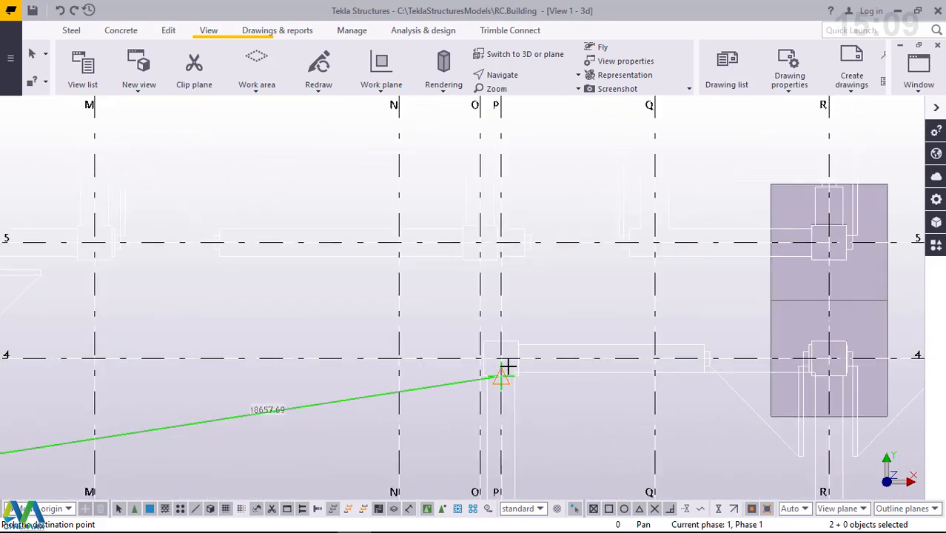
scroll(497, 346, up, 1)
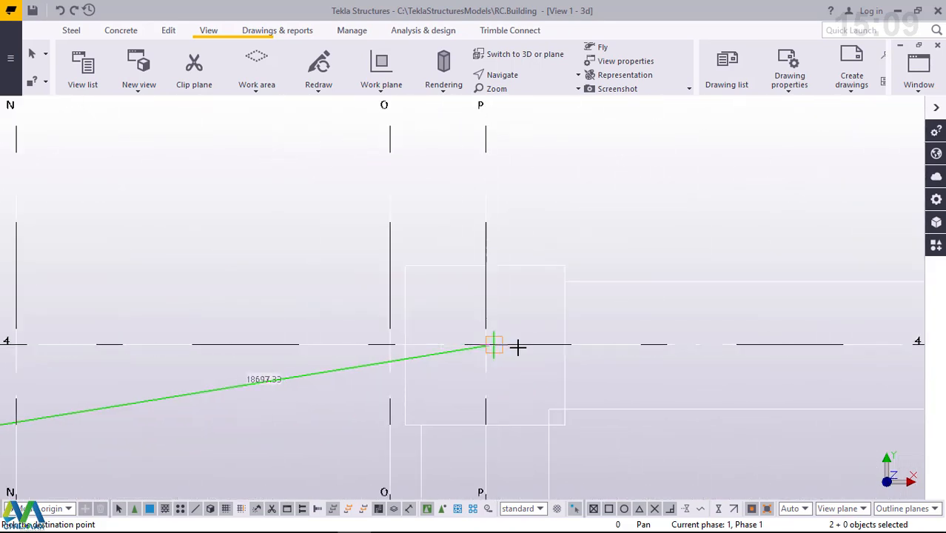
scroll(507, 346, up, 2)
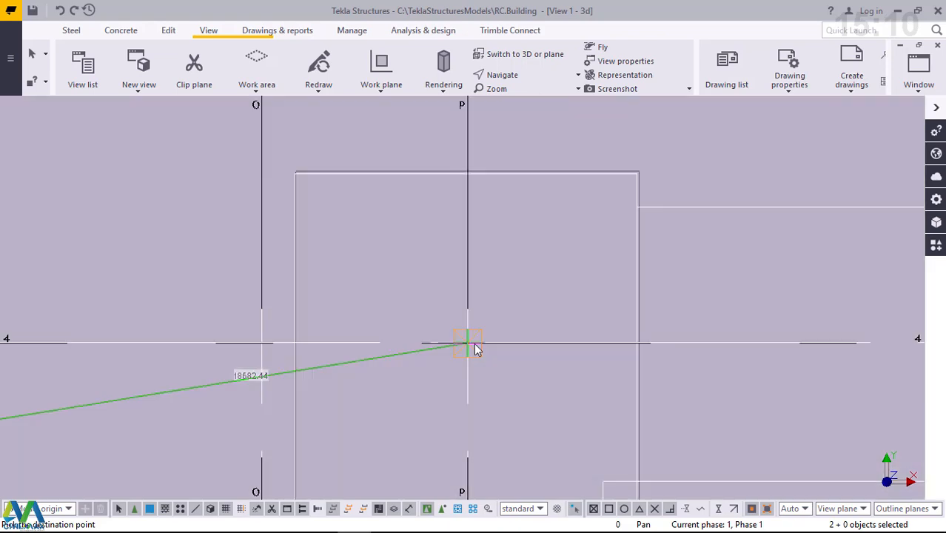
- Place copies of the footing and column at grid intersections O-5 and P-2
scroll(506, 396, down, 6)
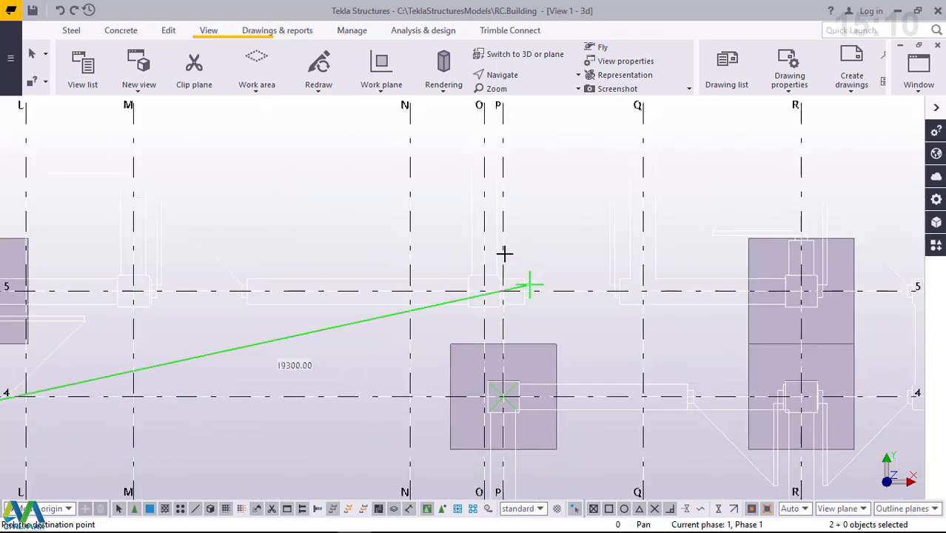
scroll(485, 289, up, 1)
scroll(489, 296, up, 3)
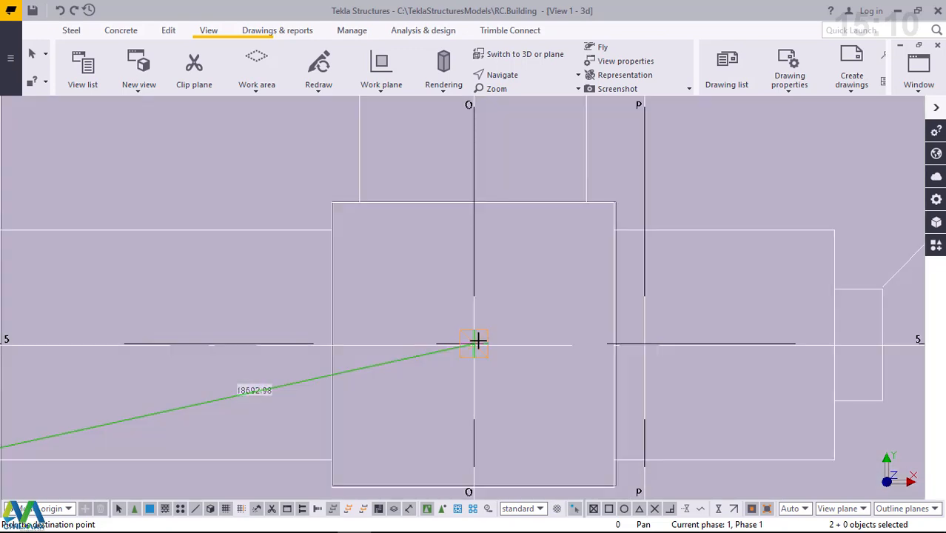
scroll(545, 338, down, 3)
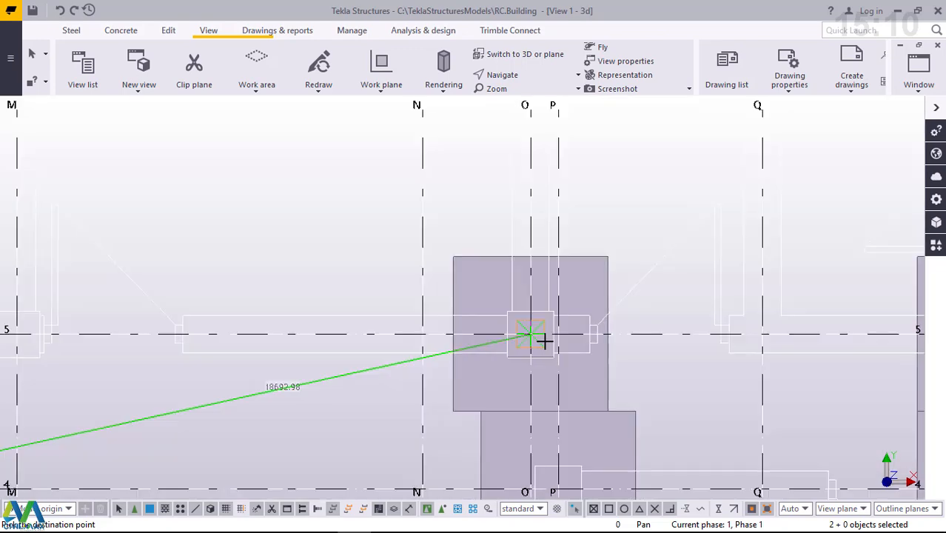
scroll(545, 338, down, 3)
scroll(549, 337, down, 2)
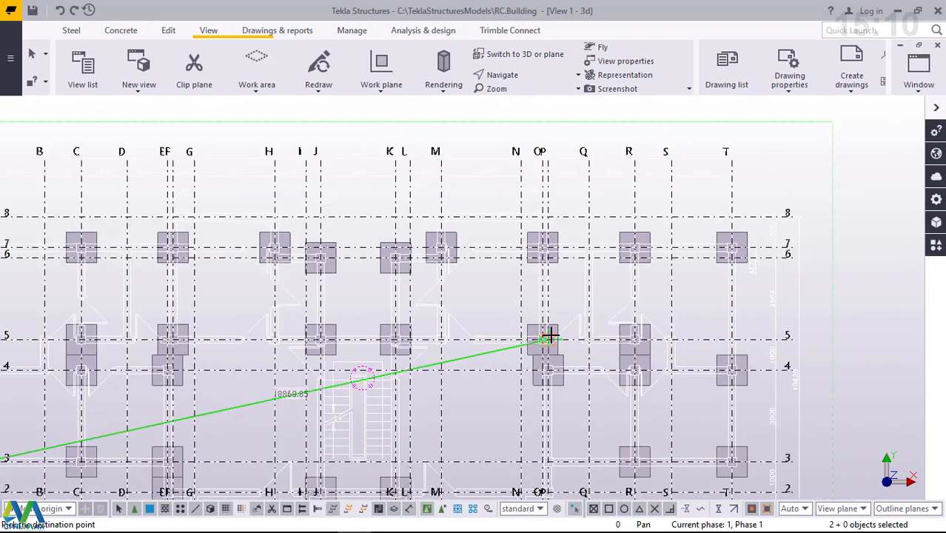
scroll(553, 460, up, 5)
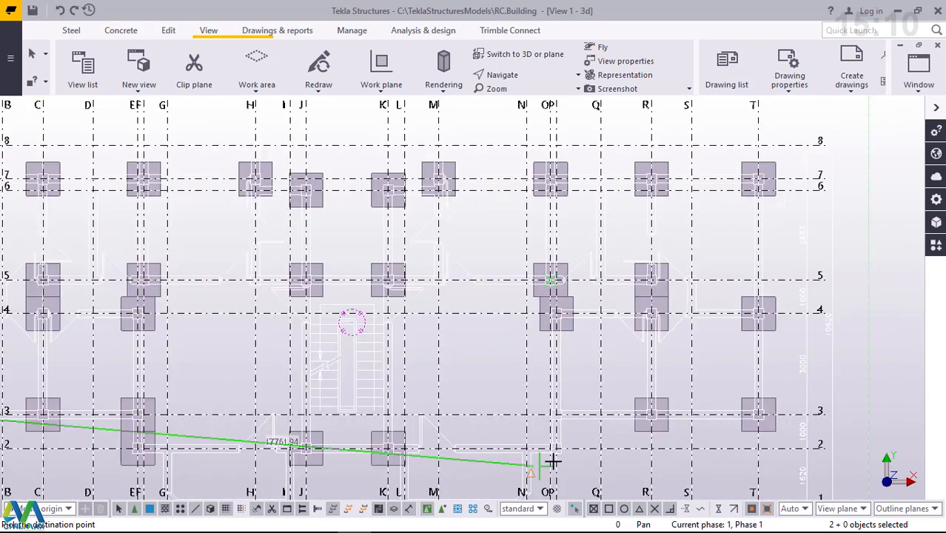
scroll(569, 428, up, 5)
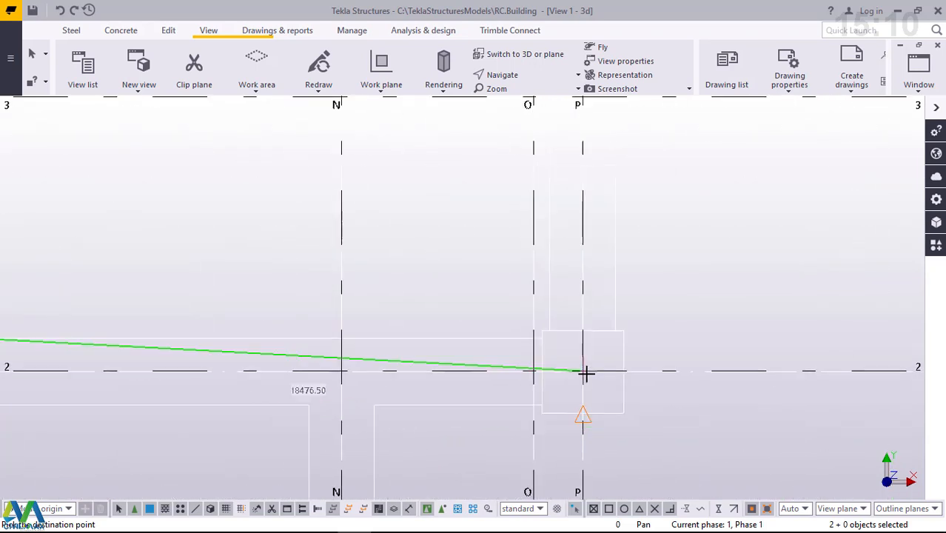
- Place a copy of the footing and column at grid intersection P-3
scroll(555, 444, down, 4)
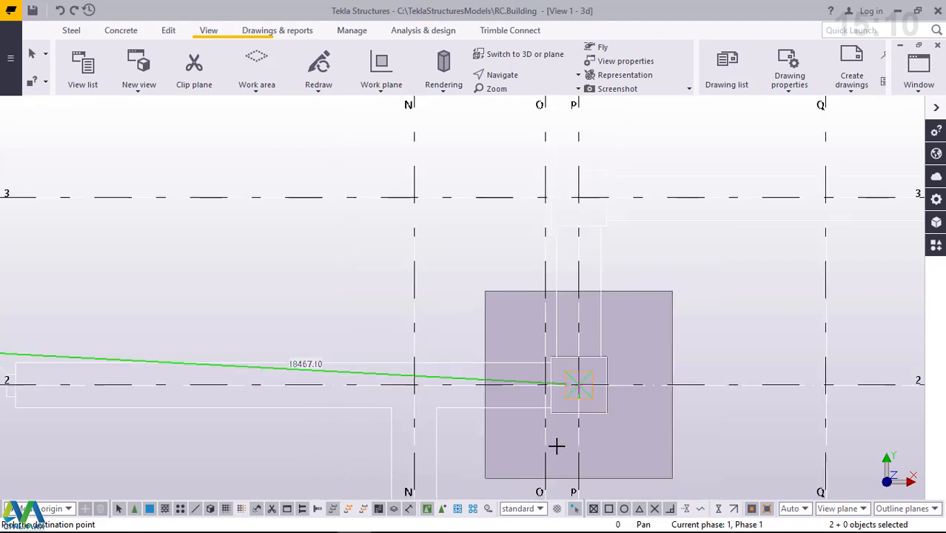
scroll(559, 331, down, 1)
scroll(570, 331, up, 5)
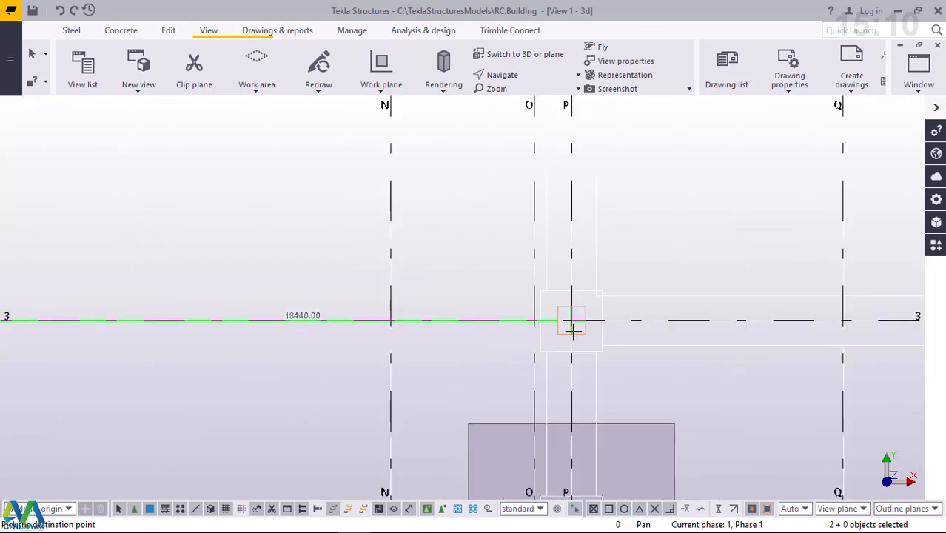
scroll(575, 312, up, 1)
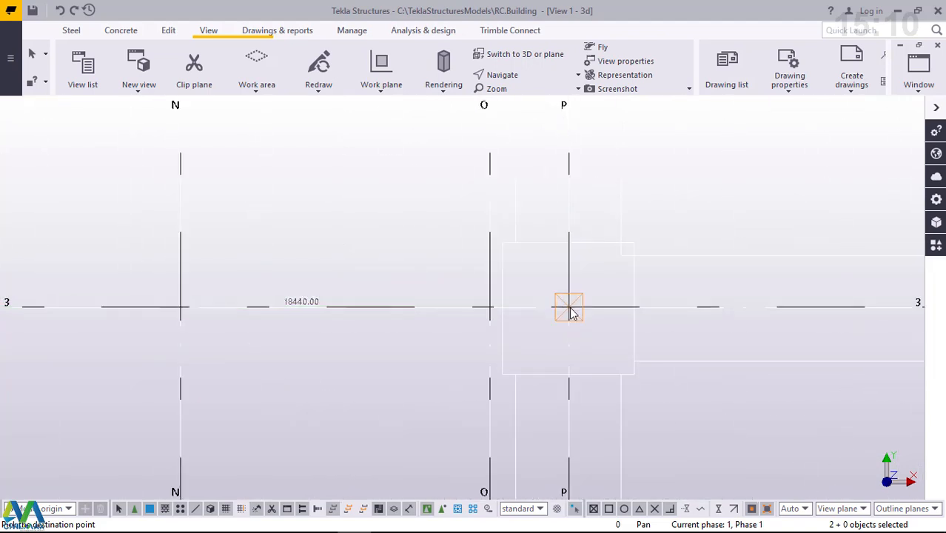
scroll(547, 404, down, 4)
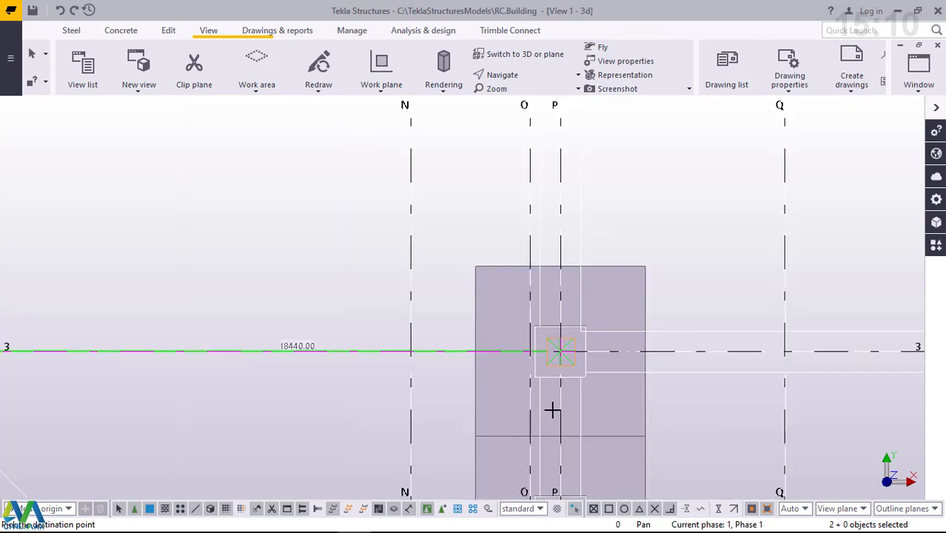
- Place a copy of the footing and column at grid intersection A-4
scroll(570, 413, down, 8)
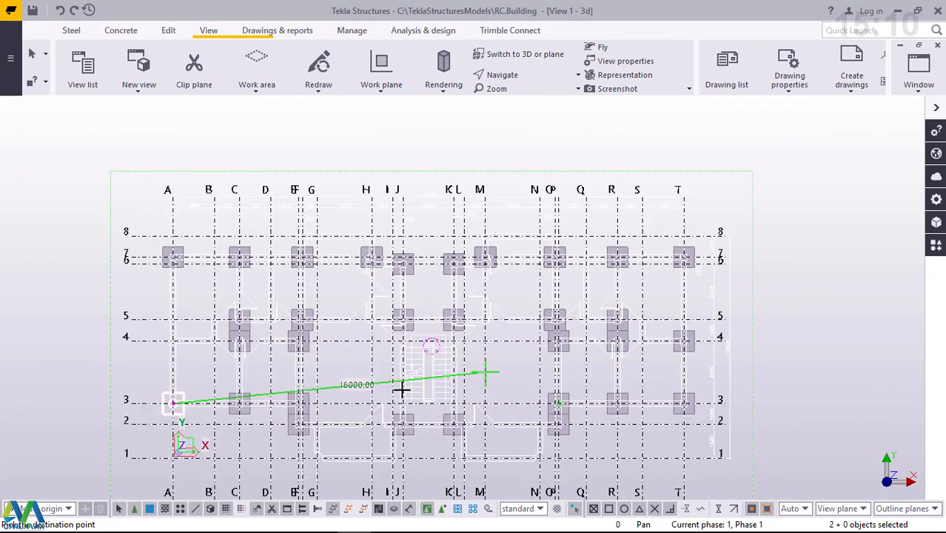
scroll(244, 363, up, 3)
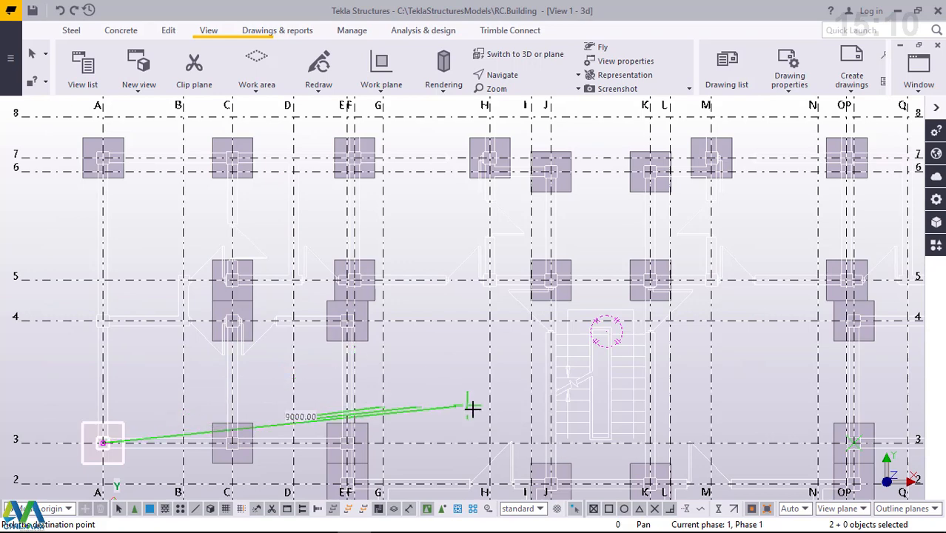
scroll(472, 408, down, 1)
scroll(163, 333, up, 5)
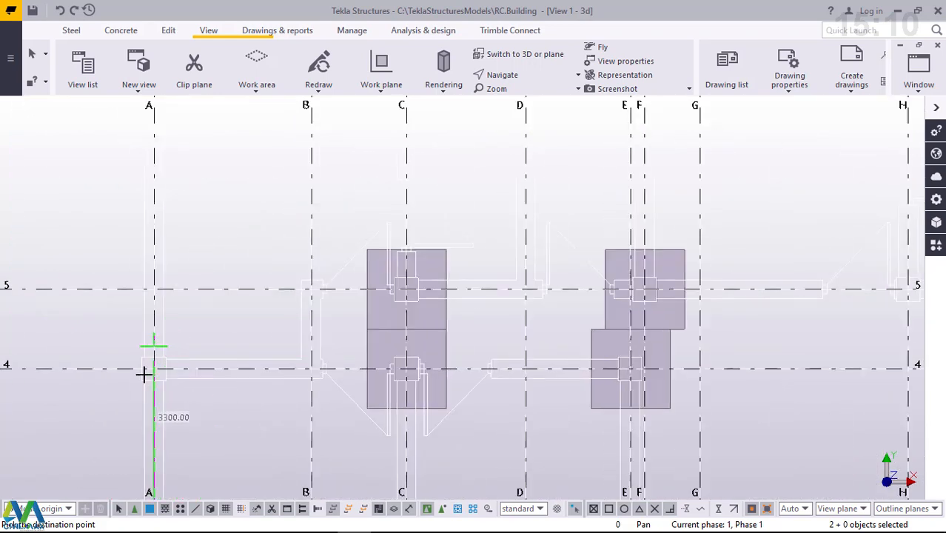
scroll(141, 381, up, 4)
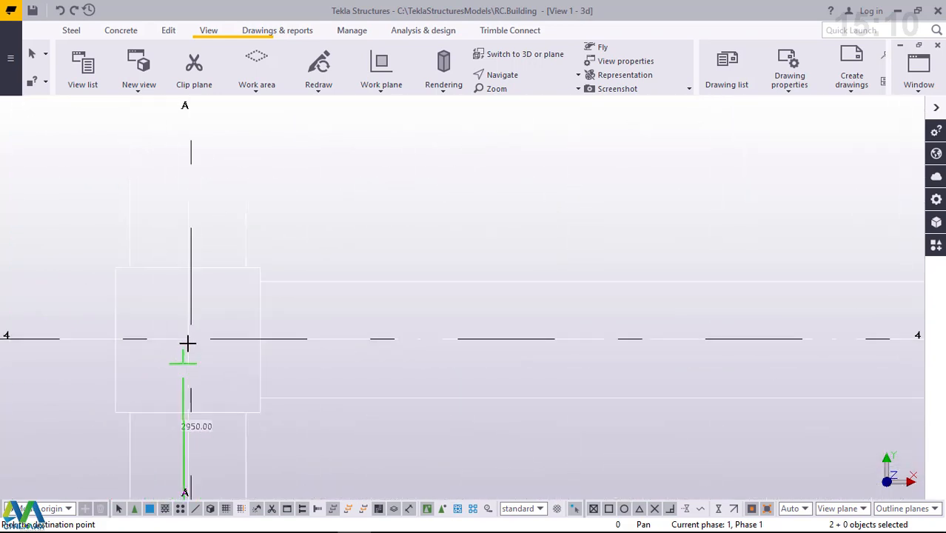
click(193, 340)
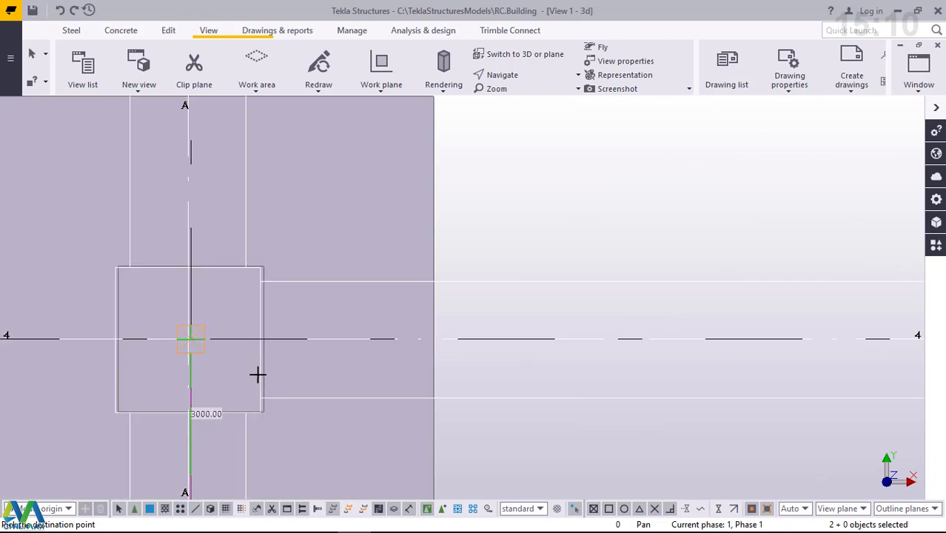
- Place a copy of the footing and column at grid intersection M-5
scroll(258, 375, down, 1)
scroll(258, 376, down, 2)
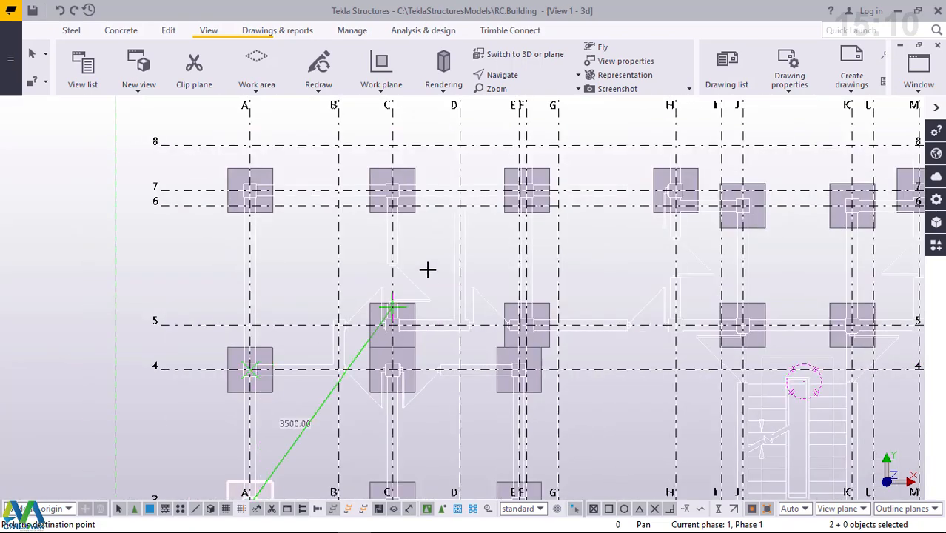
scroll(429, 254, up, 3)
scroll(346, 259, down, 3)
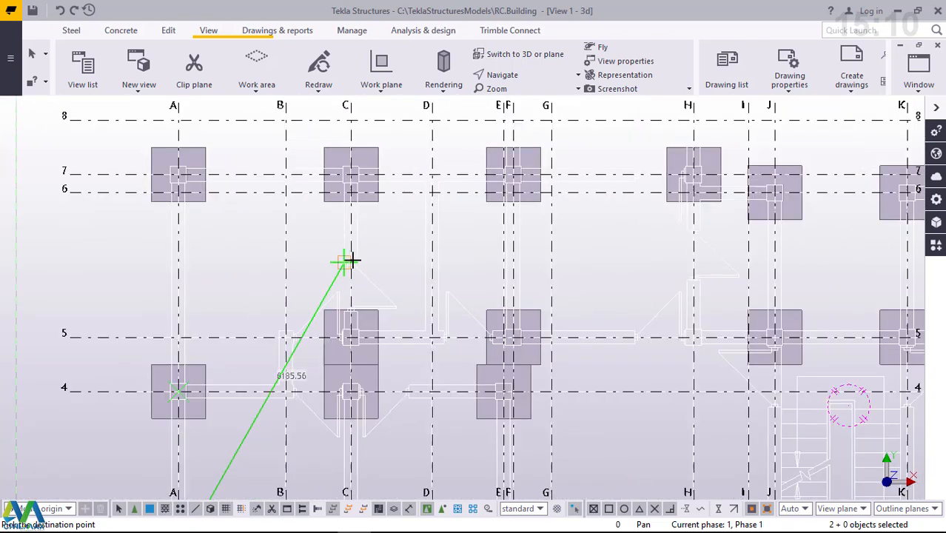
scroll(458, 392, up, 2)
scroll(498, 349, up, 2)
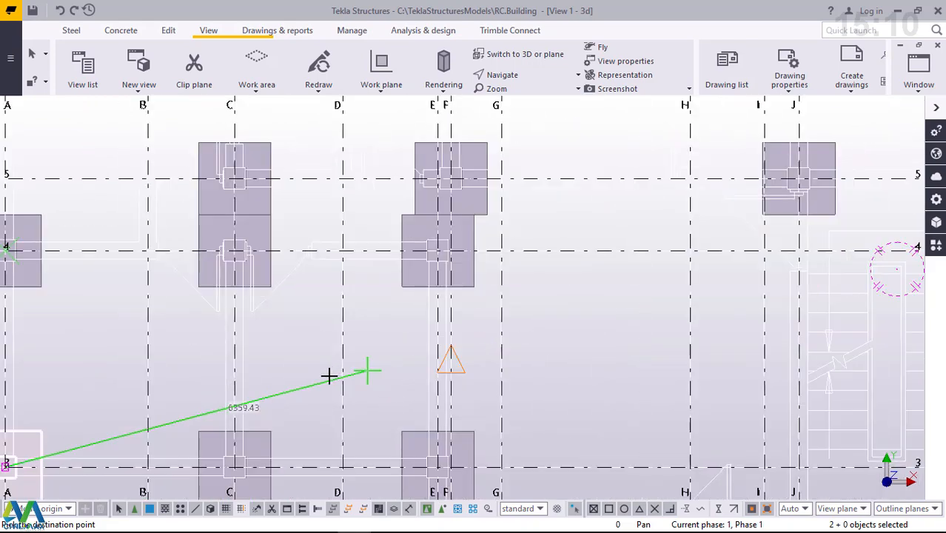
scroll(329, 376, down, 4)
scroll(317, 380, down, 1)
scroll(580, 364, up, 3)
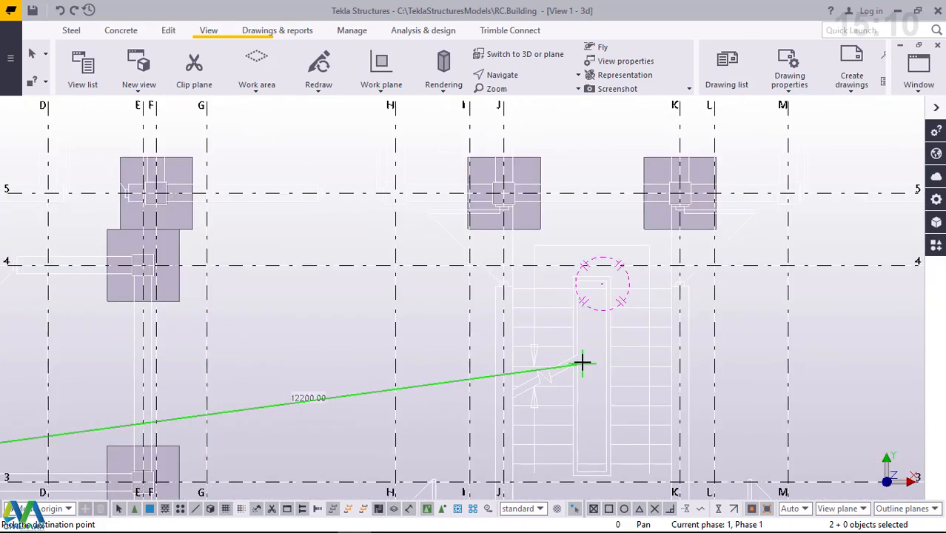
scroll(366, 366, down, 2)
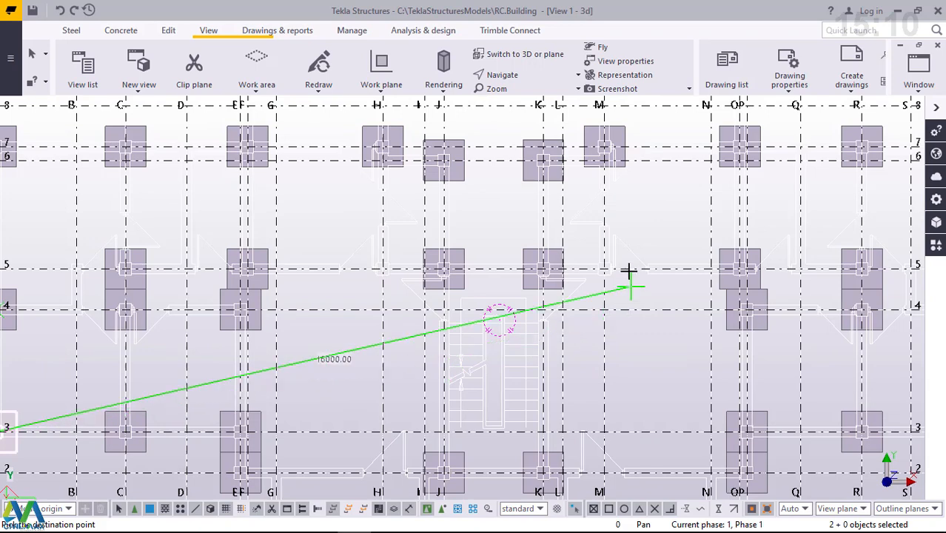
scroll(626, 259, up, 3)
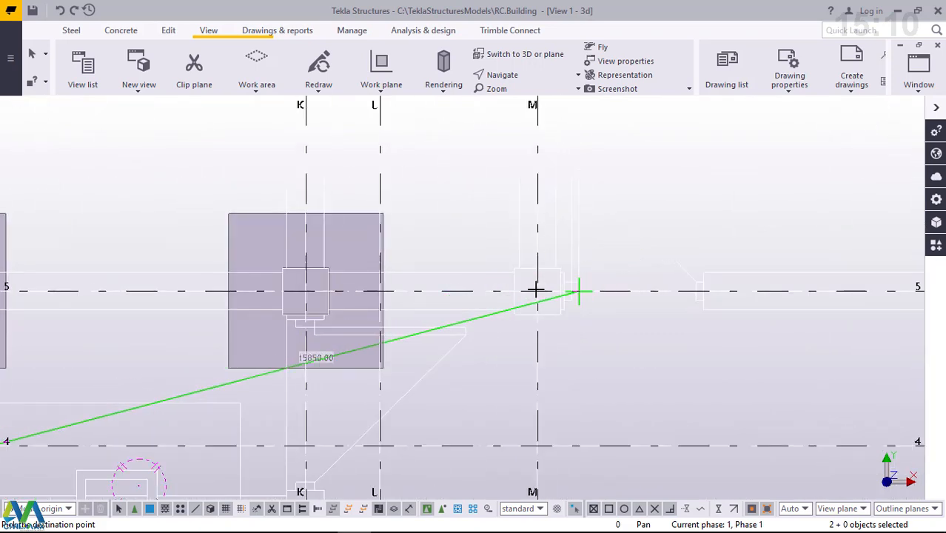
scroll(541, 289, up, 4)
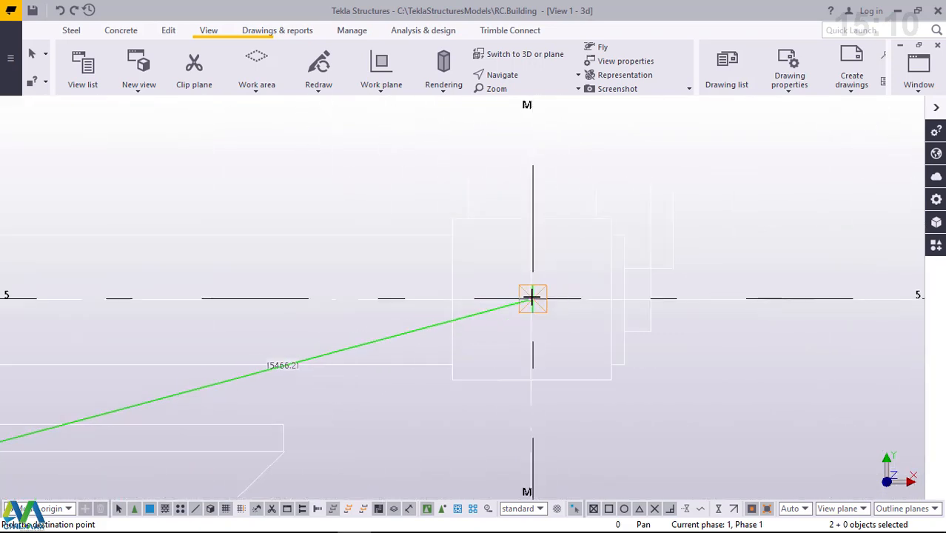
scroll(469, 347, down, 4)
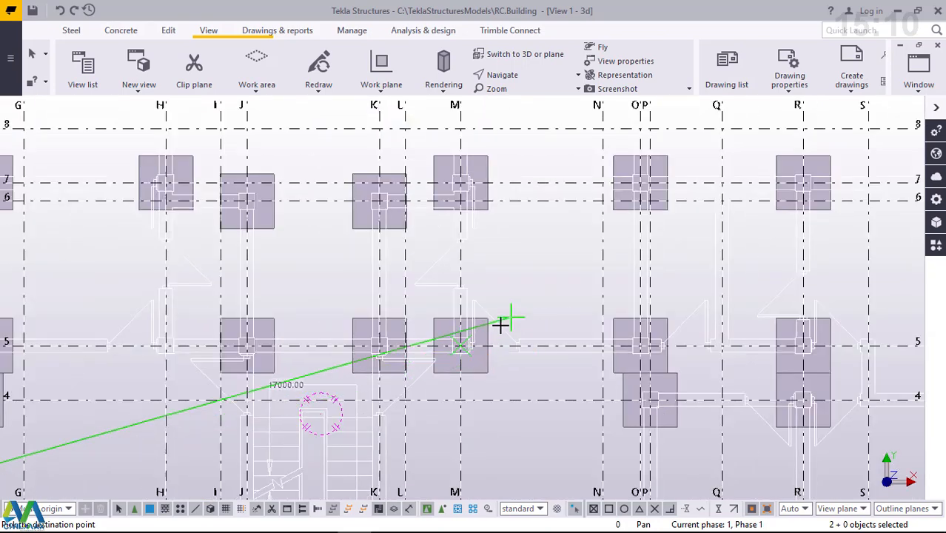
- Check the whole foundation plan along grids A to T and 1 to 8 for column positions still lacking a footing
scroll(499, 323, down, 3)
scroll(806, 370, up, 5)
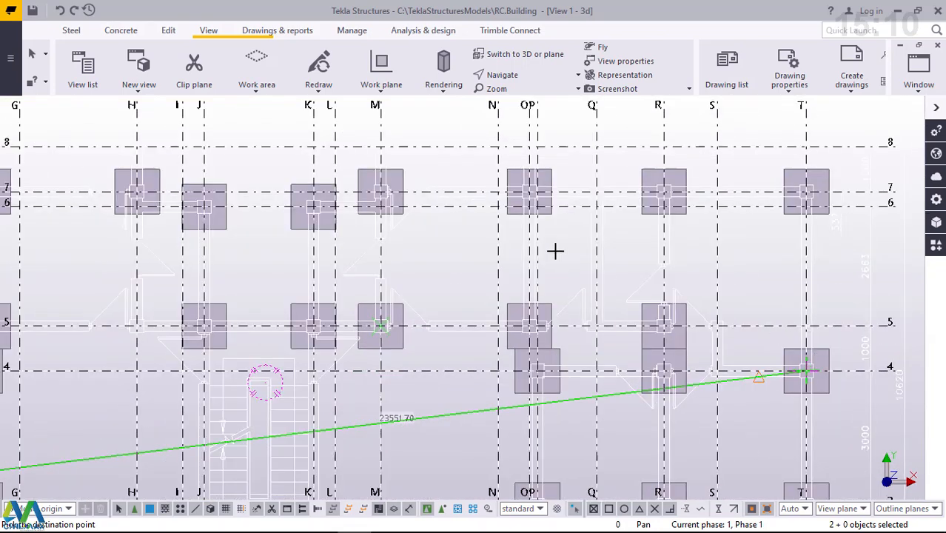
scroll(557, 249, down, 8)
scroll(714, 384, up, 3)
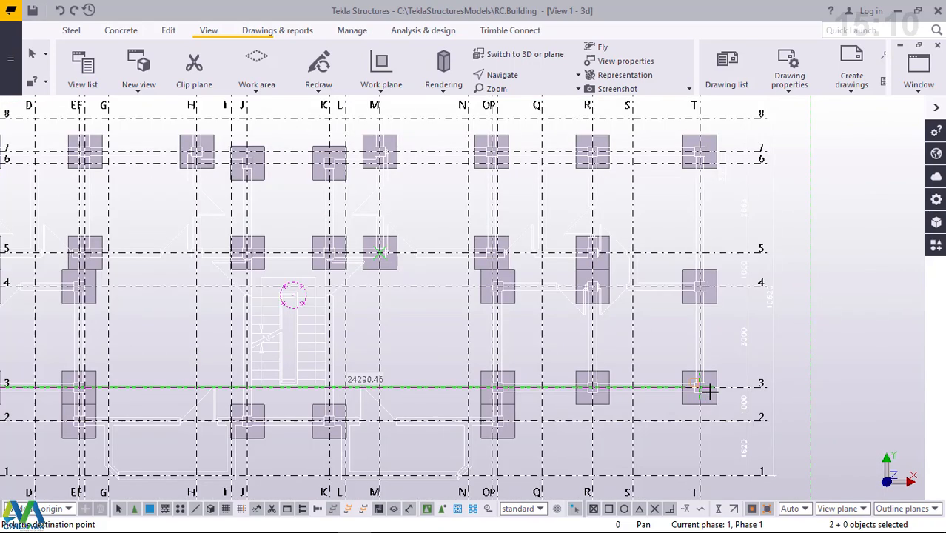
scroll(724, 381, down, 1)
scroll(722, 376, down, 1)
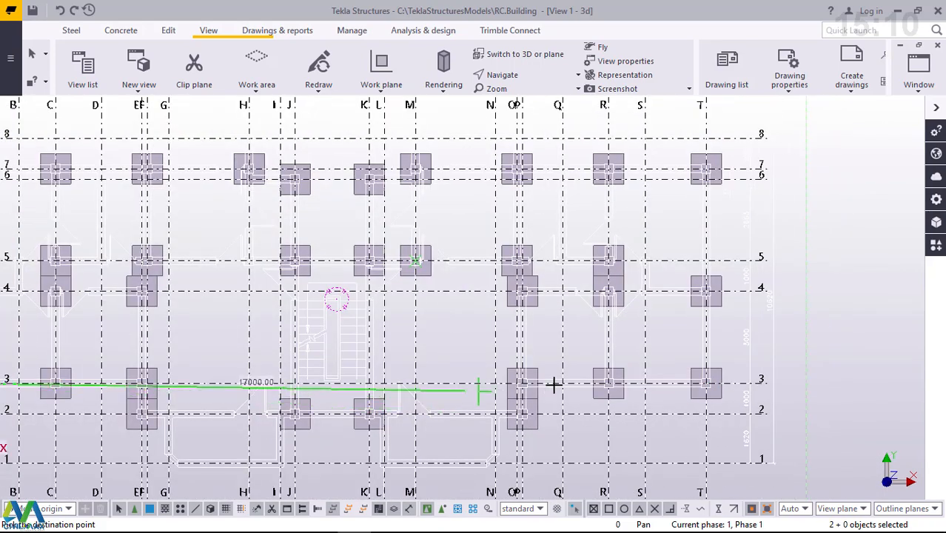
scroll(585, 385, down, 1)
scroll(335, 455, up, 1)
scroll(249, 420, up, 1)
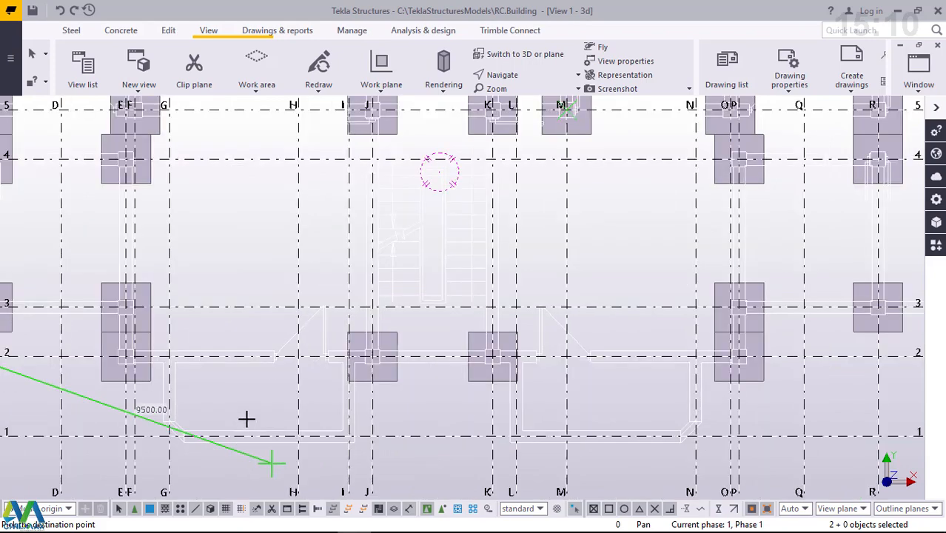
scroll(722, 391, up, 1)
scroll(694, 386, down, 1)
scroll(694, 386, down, 1)
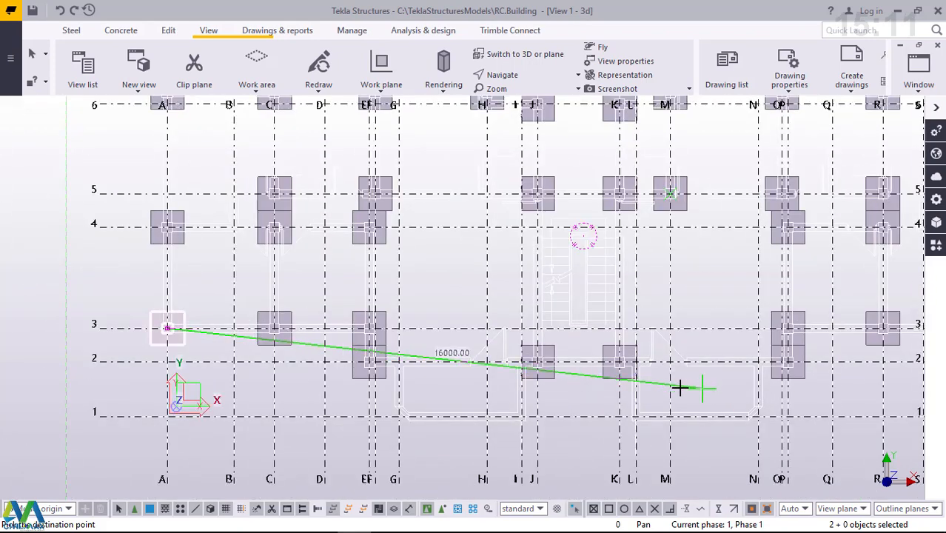
scroll(531, 176, down, 2)
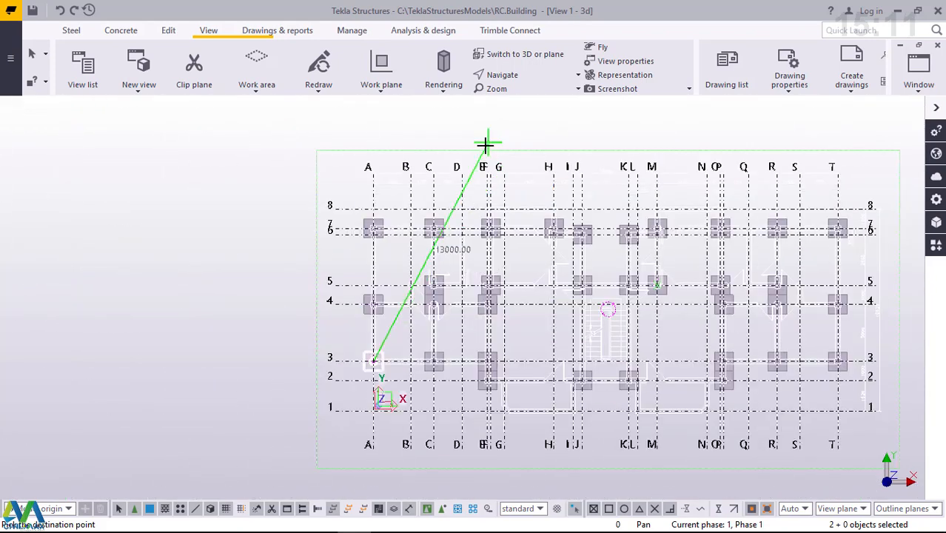
scroll(540, 207, up, 2)
scroll(545, 219, up, 3)
scroll(538, 264, up, 4)
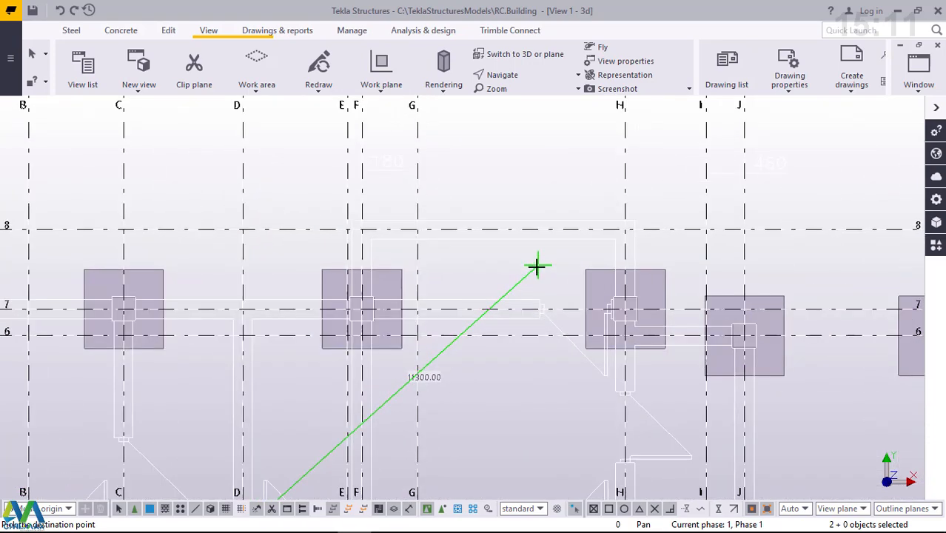
scroll(441, 272, down, 3)
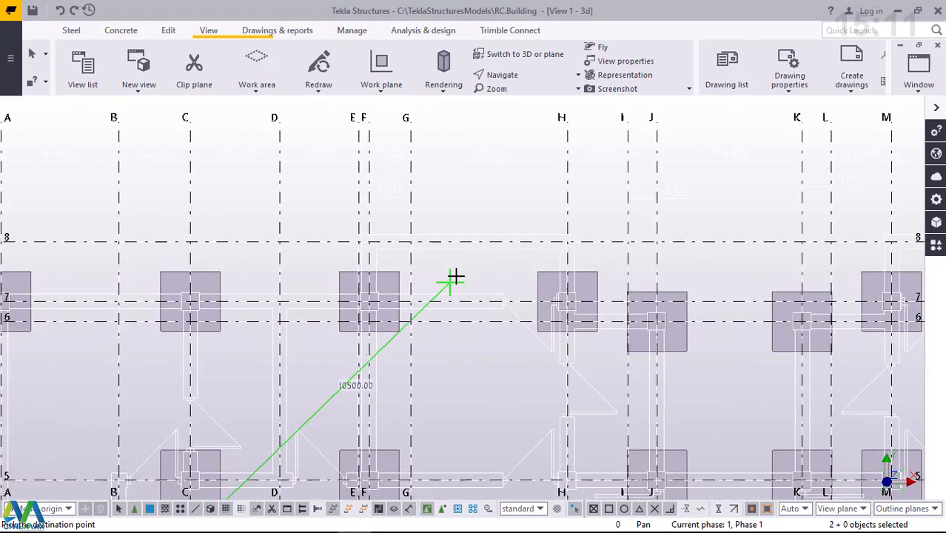
scroll(453, 274, down, 4)
scroll(460, 321, up, 3)
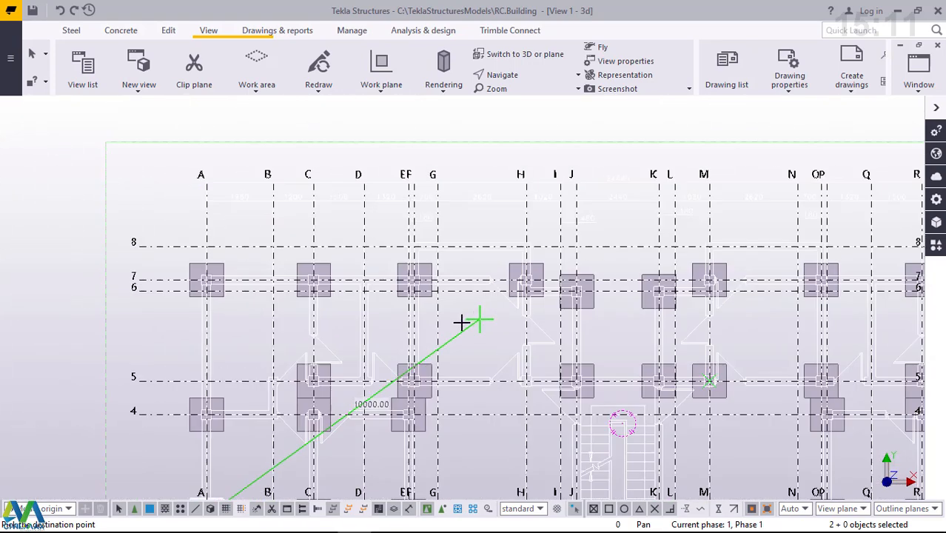
scroll(414, 277, down, 2)
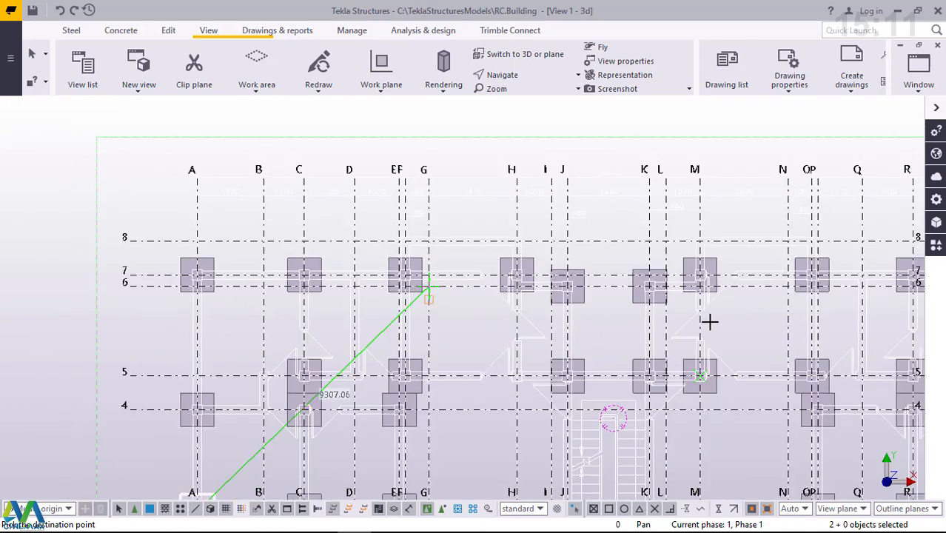
scroll(722, 325, down, 3)
scroll(728, 327, up, 4)
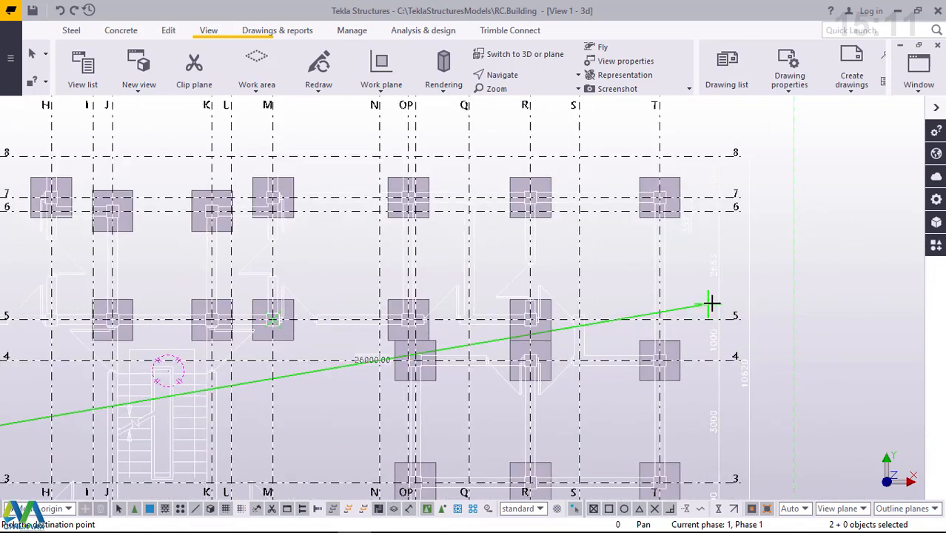
scroll(710, 303, up, 1)
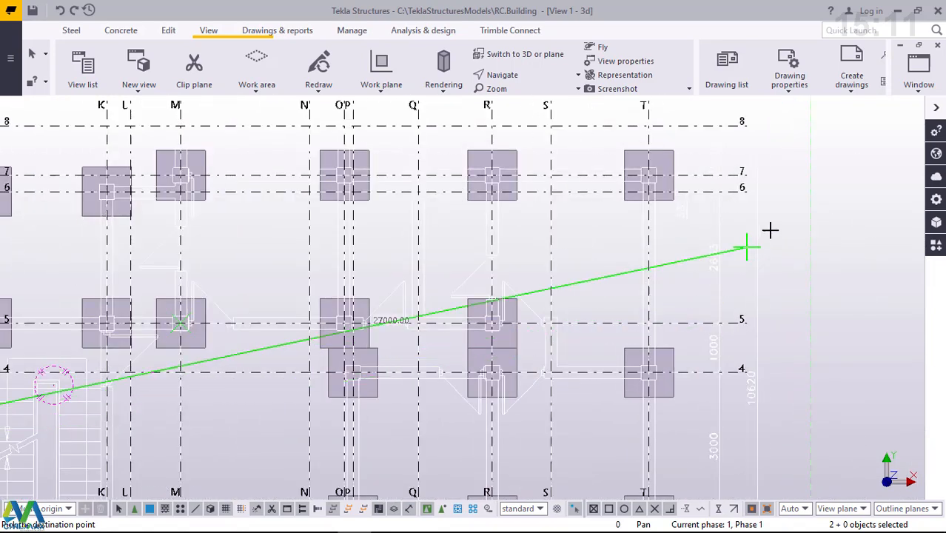
- End the copy command and switch the plan view to 3D
right_click(800, 188)
click(821, 196)
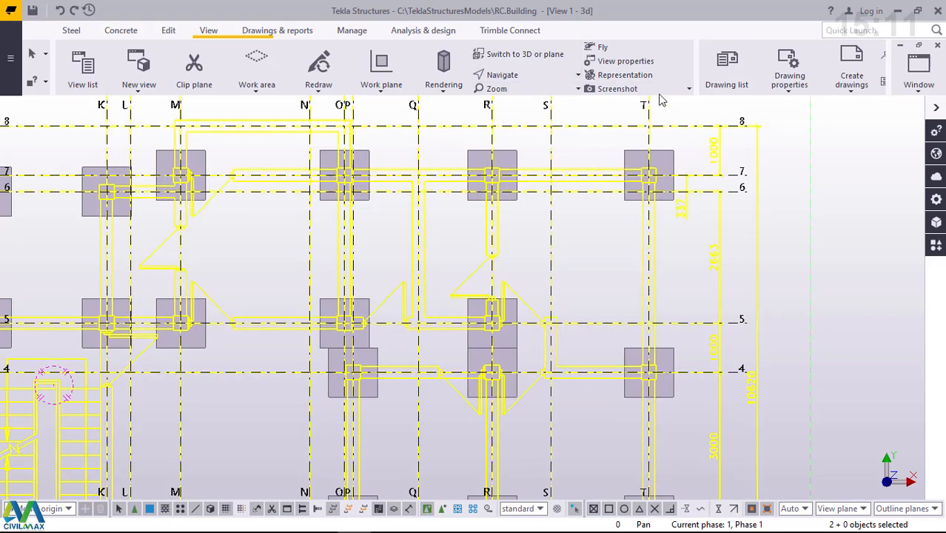
click(918, 70)
click(803, 244)
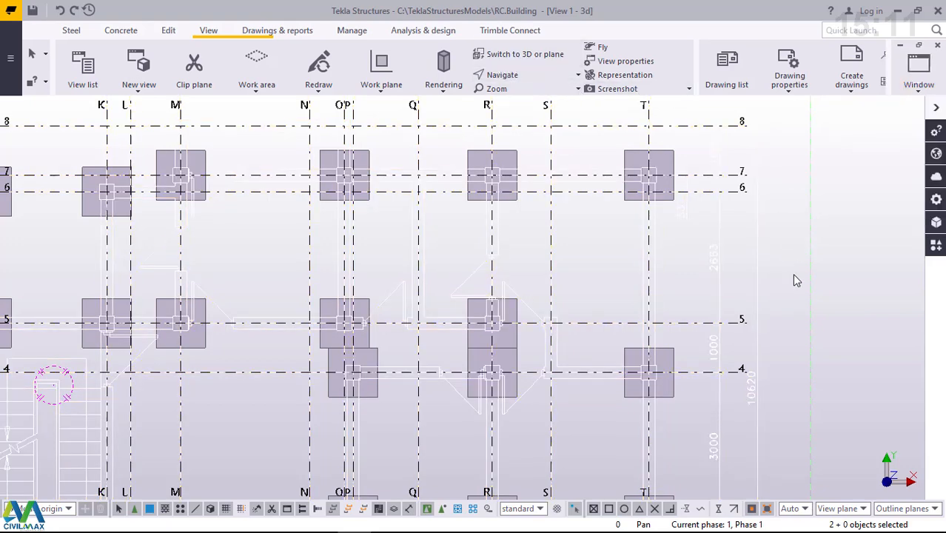
click(525, 59)
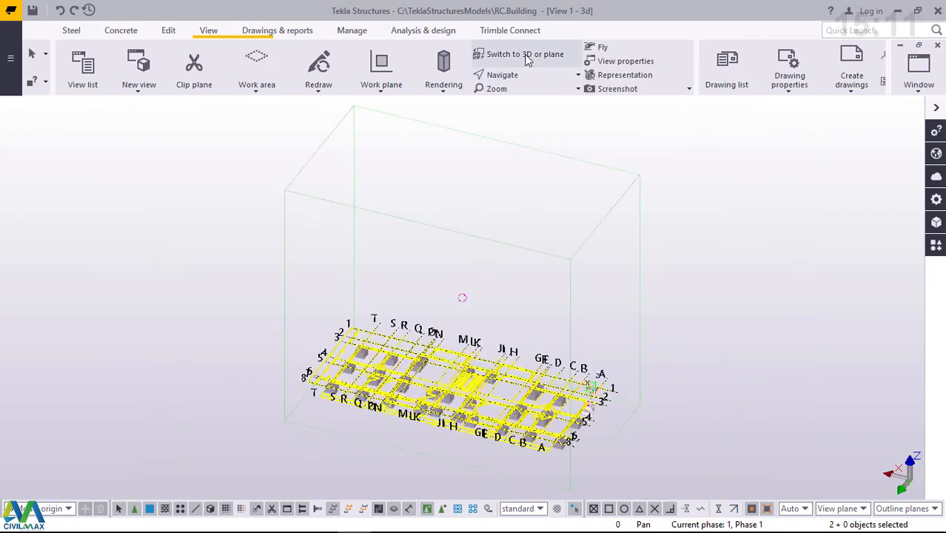
- Examine the copied footings and columns from several angles in the 3D view
scroll(458, 422, up, 4)
scroll(455, 370, up, 8)
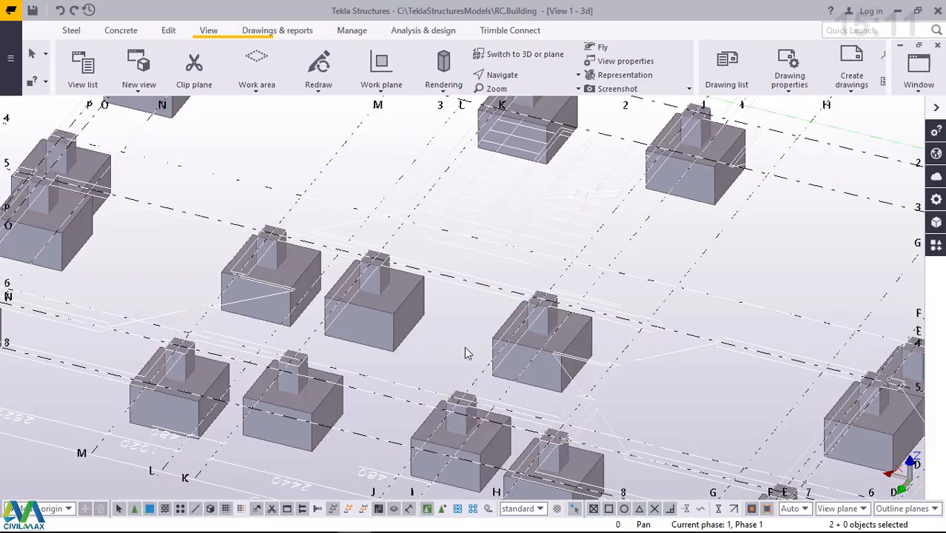
ctrl+middle_drag(464, 353, 500, 392)
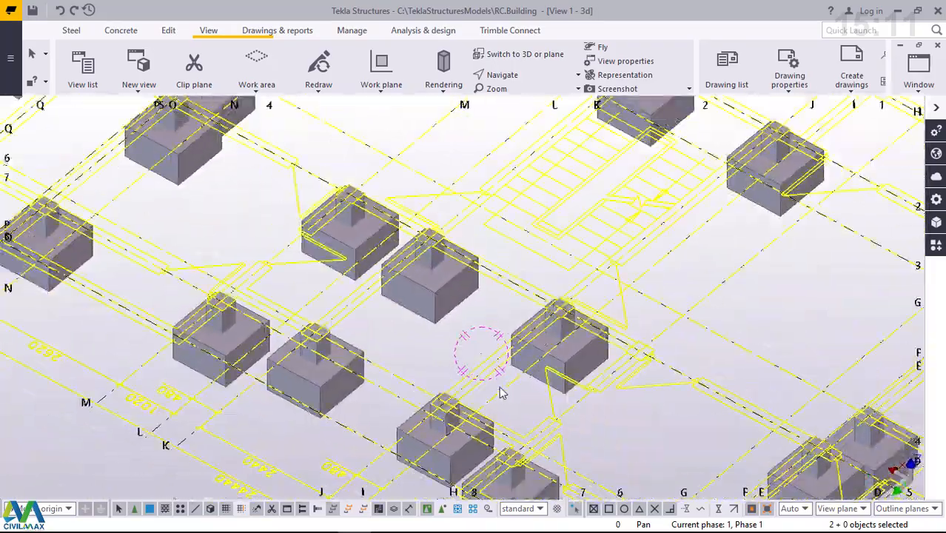
scroll(500, 391, down, 3)
scroll(382, 281, up, 4)
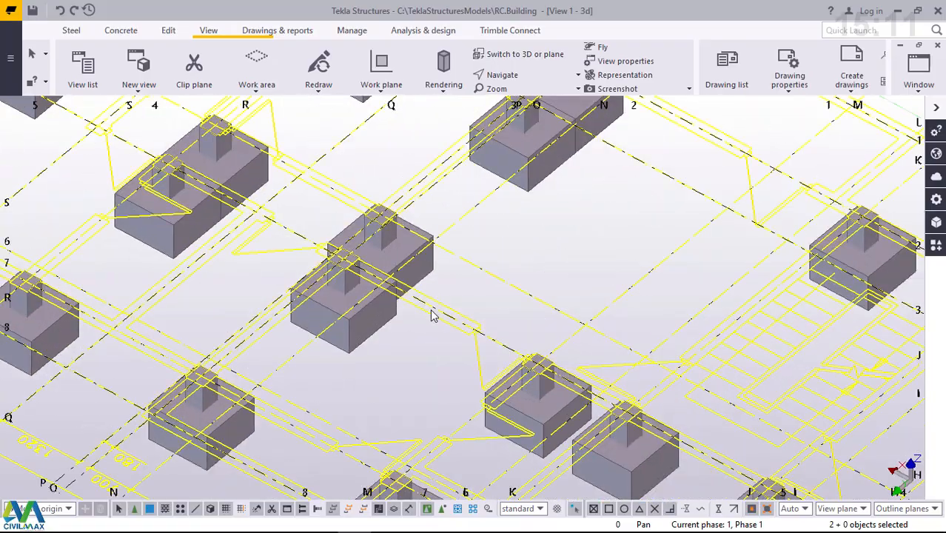
- Survey the entire foundation layout in 3D and return the view to plan
ctrl+middle_drag(433, 314, 421, 268)
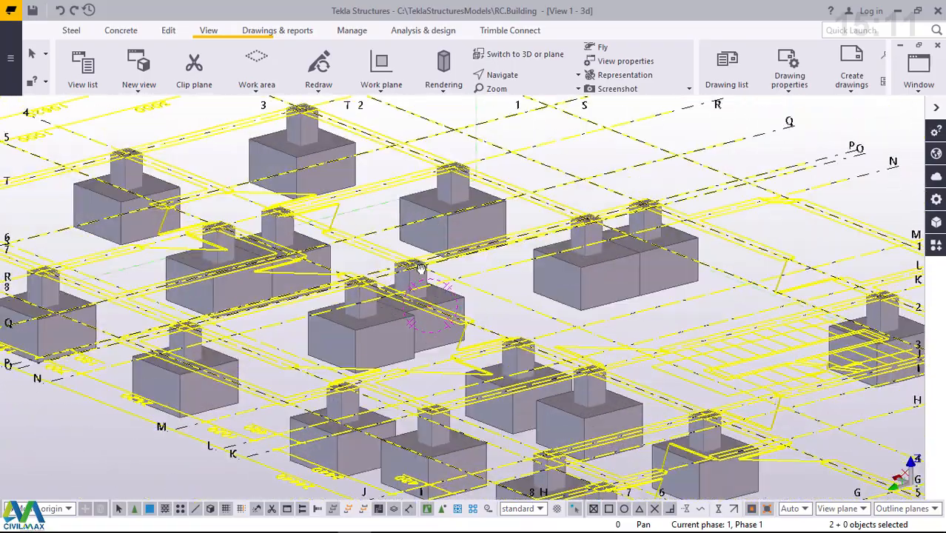
scroll(420, 268, down, 6)
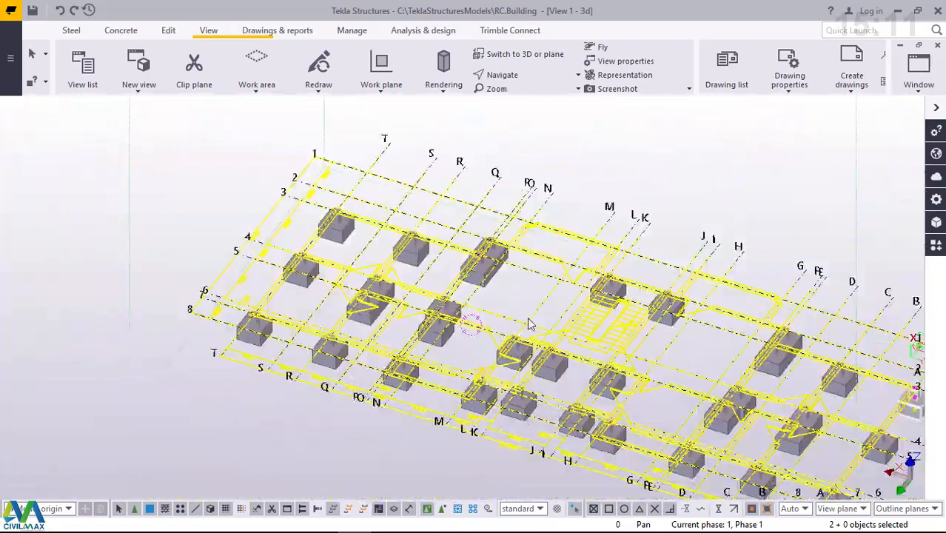
scroll(528, 323, up, 6)
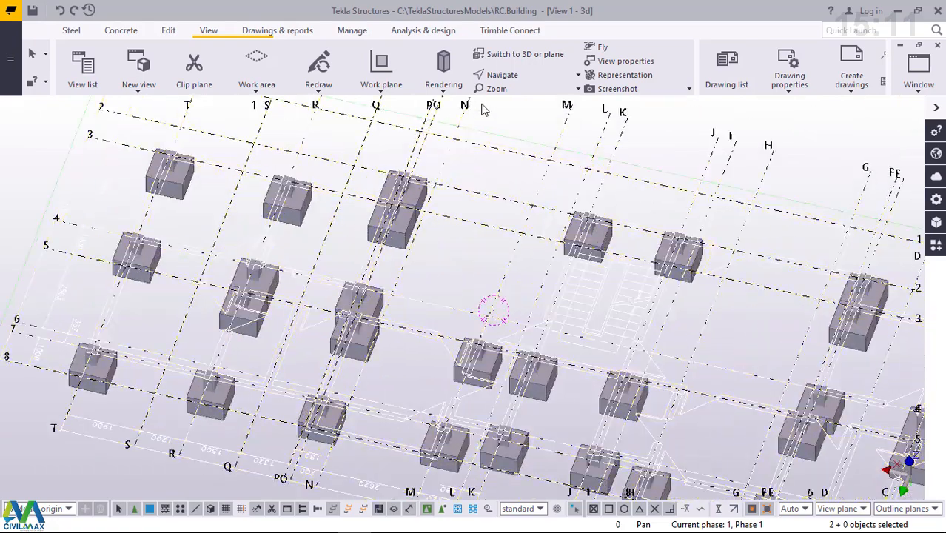
click(511, 56)
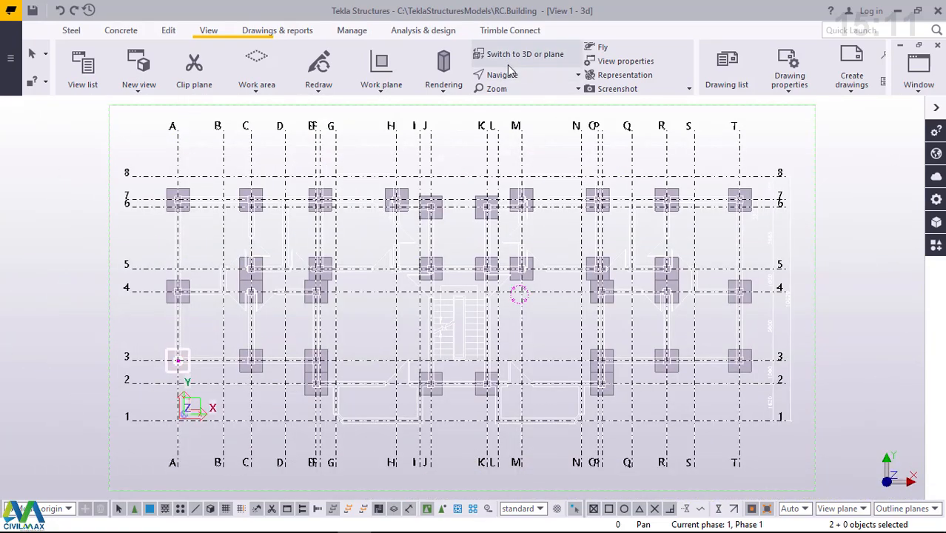
- Model a concrete beam along grid line 3 from the column centre at A-3 to the column centre at E-3, and end the command
scroll(215, 311, up, 5)
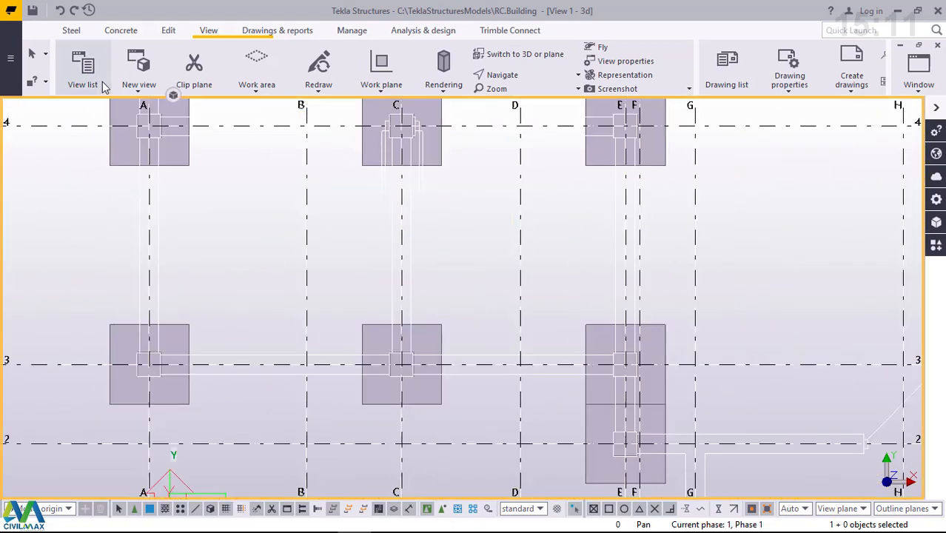
click(123, 32)
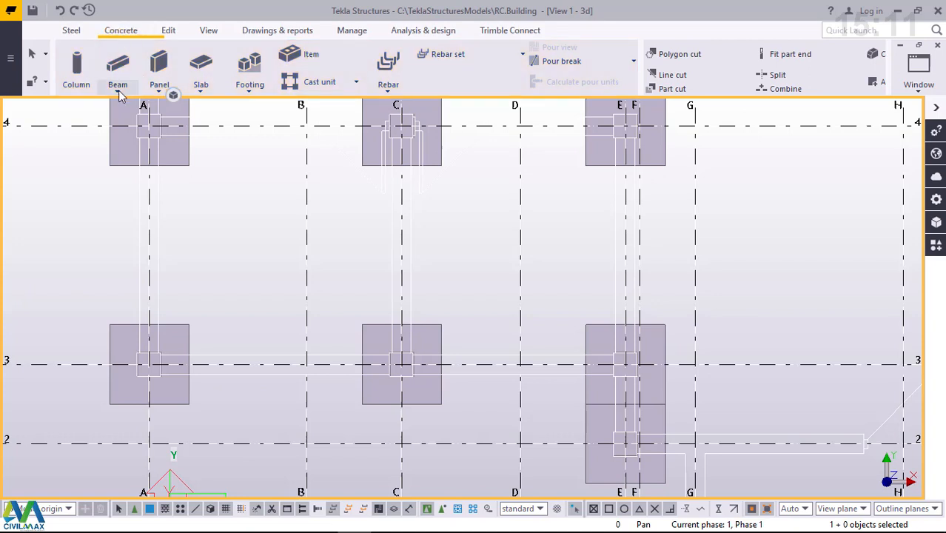
click(118, 86)
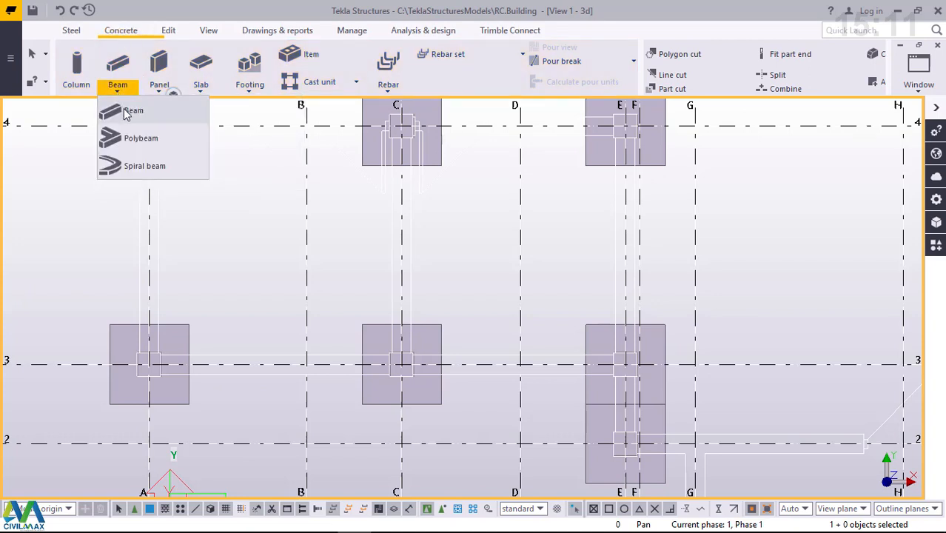
click(127, 113)
scroll(153, 376, up, 5)
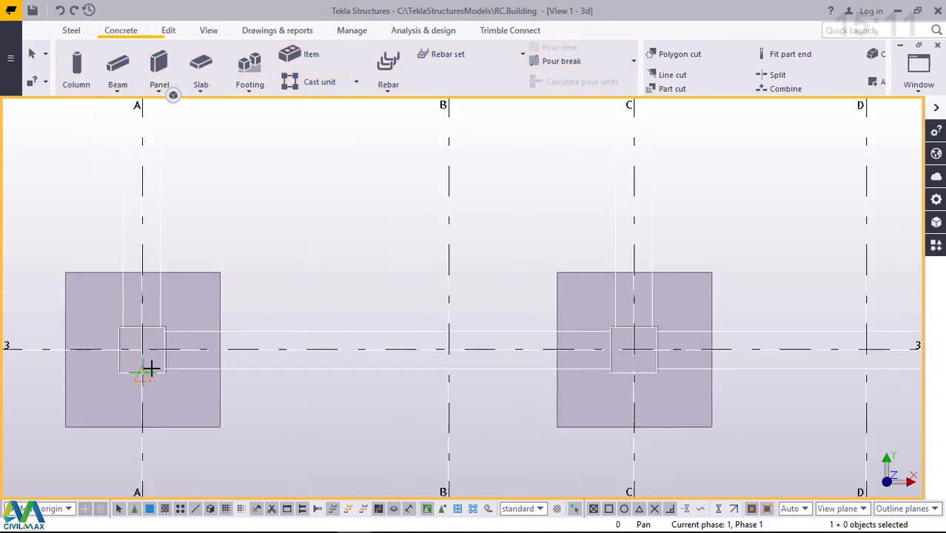
scroll(163, 345, up, 3)
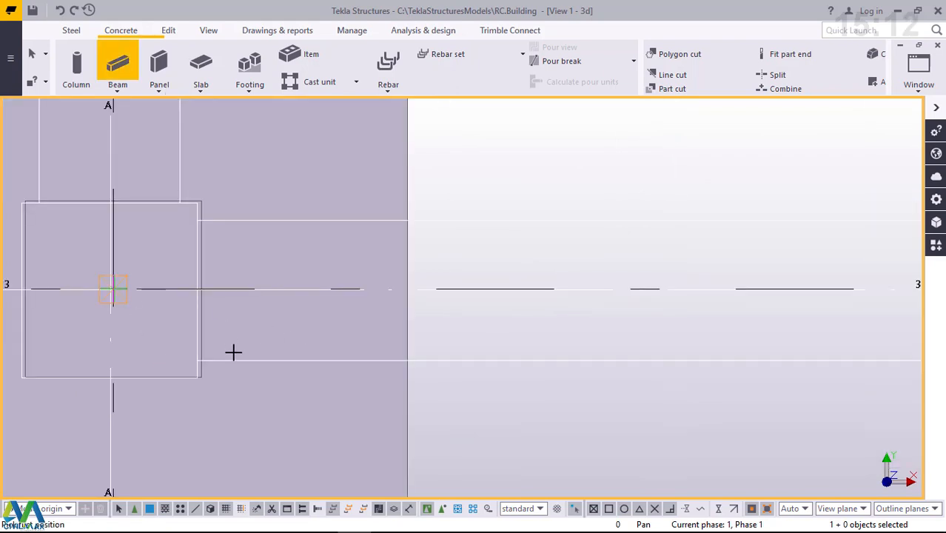
scroll(233, 352, down, 4)
scroll(575, 343, up, 2)
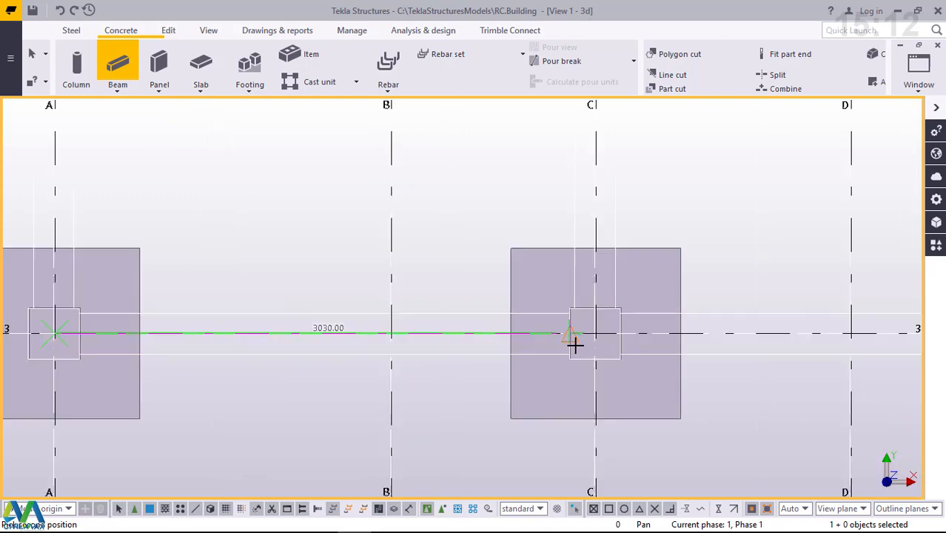
scroll(444, 344, down, 3)
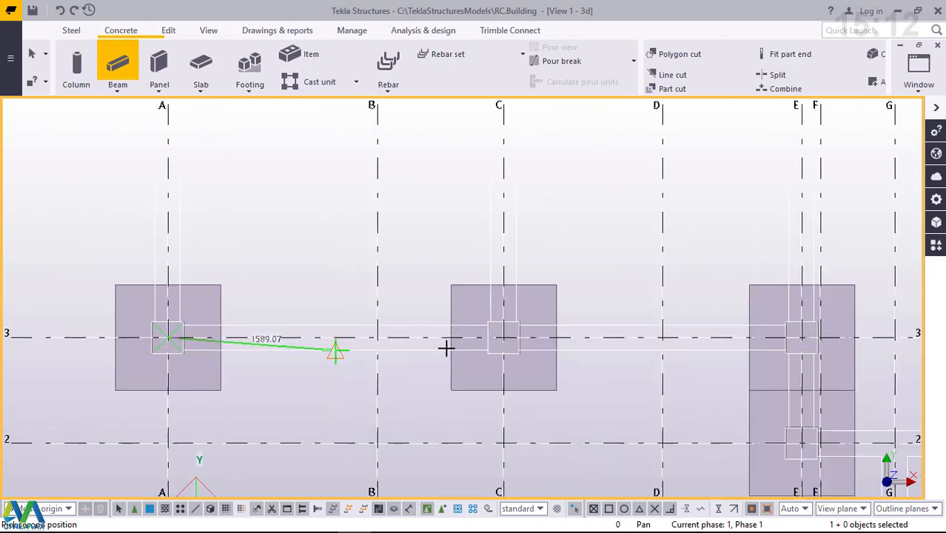
scroll(446, 347, down, 1)
scroll(796, 340, up, 2)
scroll(326, 347, down, 4)
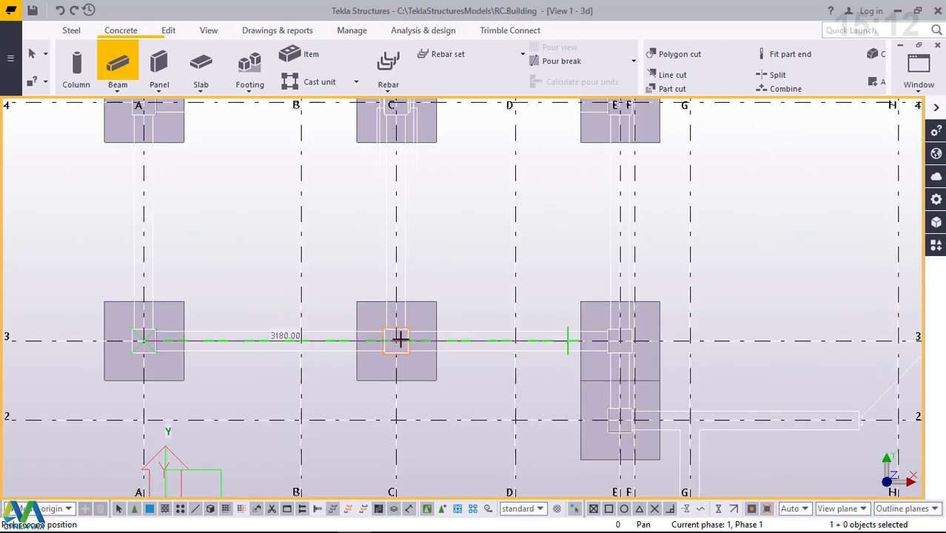
scroll(277, 336, down, 4)
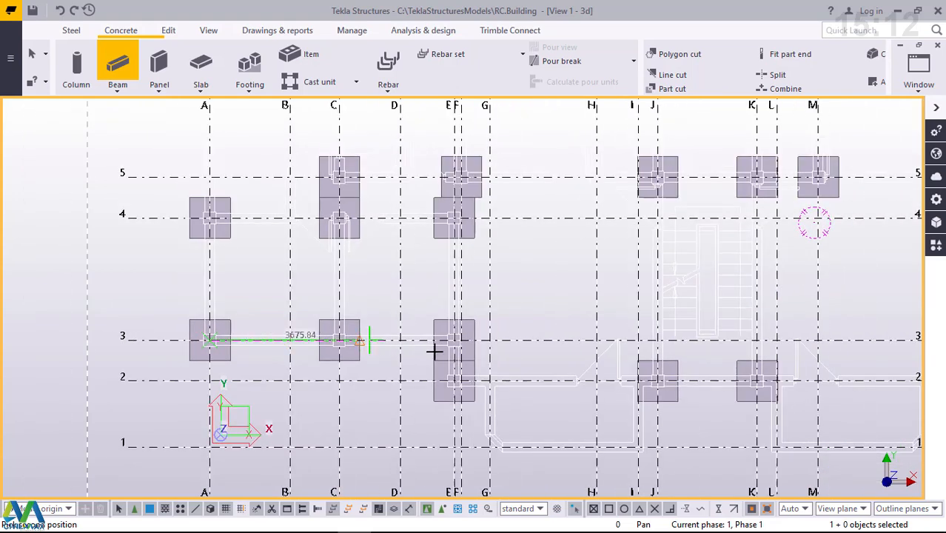
scroll(475, 354, up, 4)
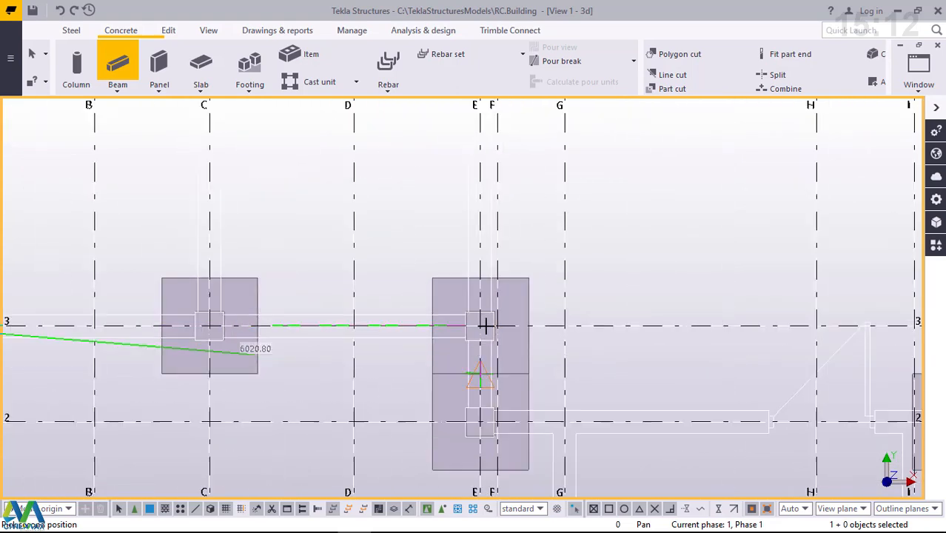
scroll(485, 324, up, 5)
scroll(477, 296, up, 2)
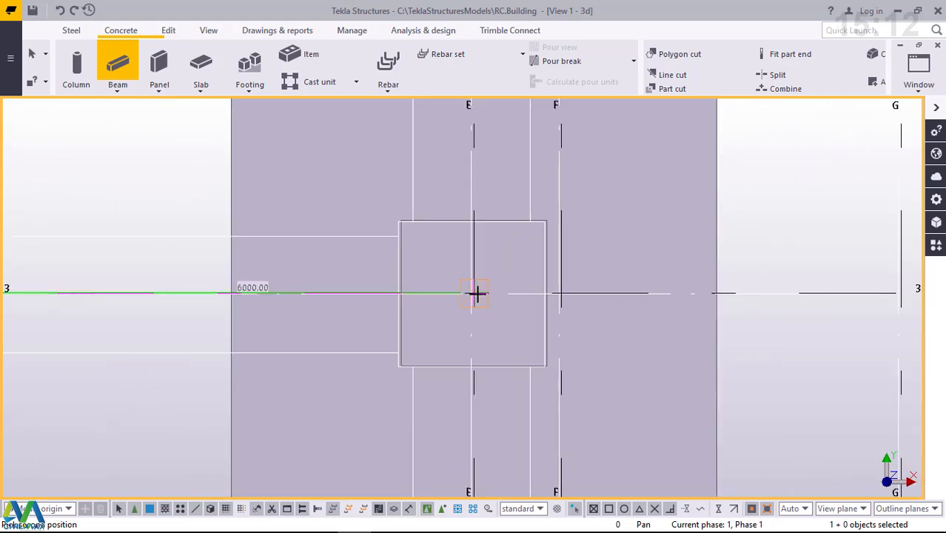
click(478, 296)
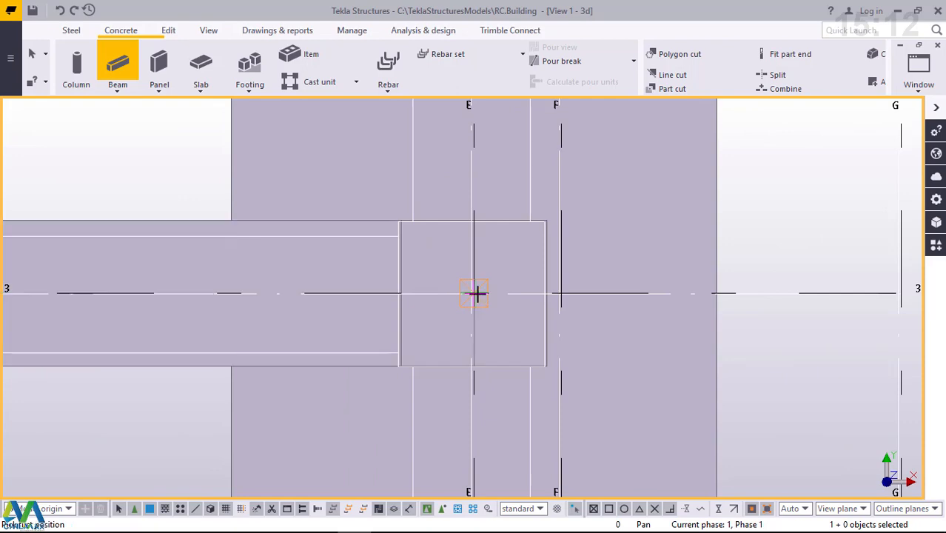
right_click(484, 274)
click(494, 280)
- Switch the view to 3D and inspect the beam across the three columns on grid line 3
scroll(411, 292, down, 5)
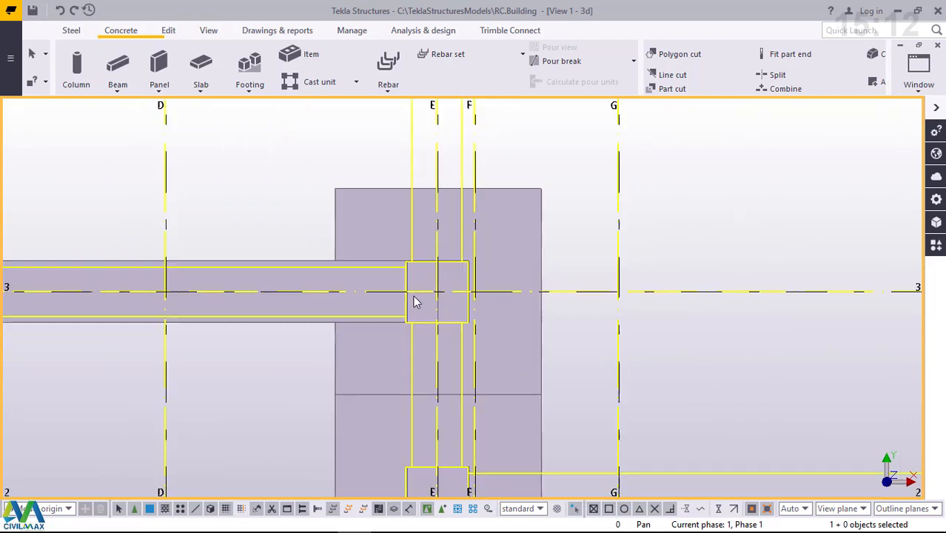
scroll(425, 310, down, 3)
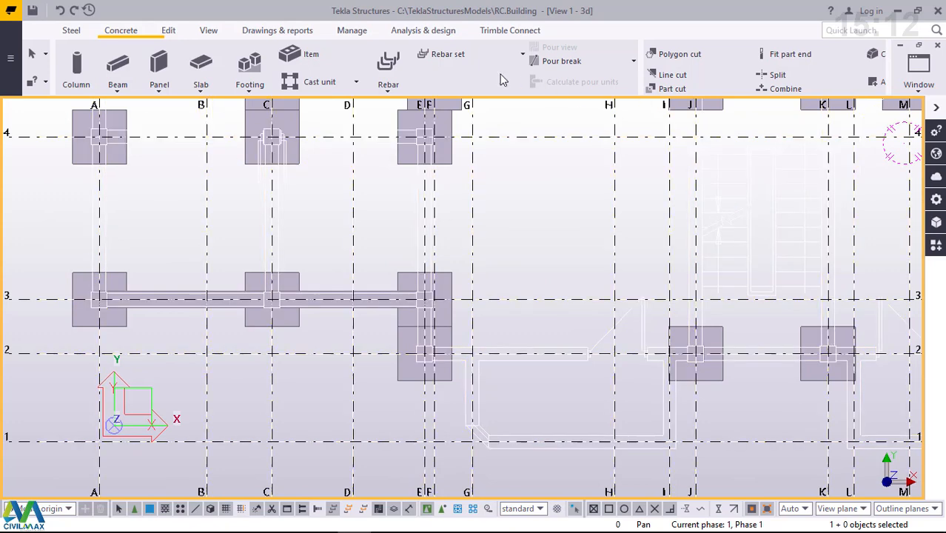
click(209, 30)
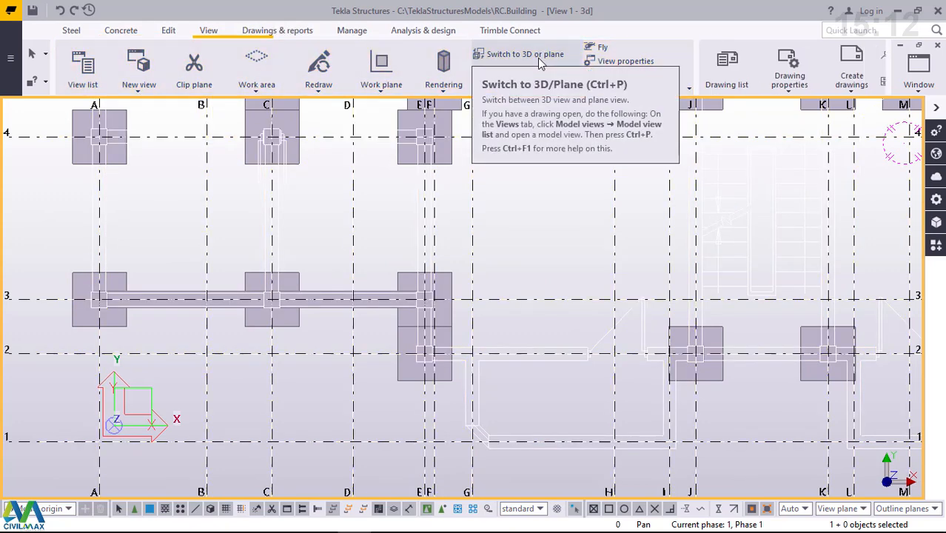
click(538, 59)
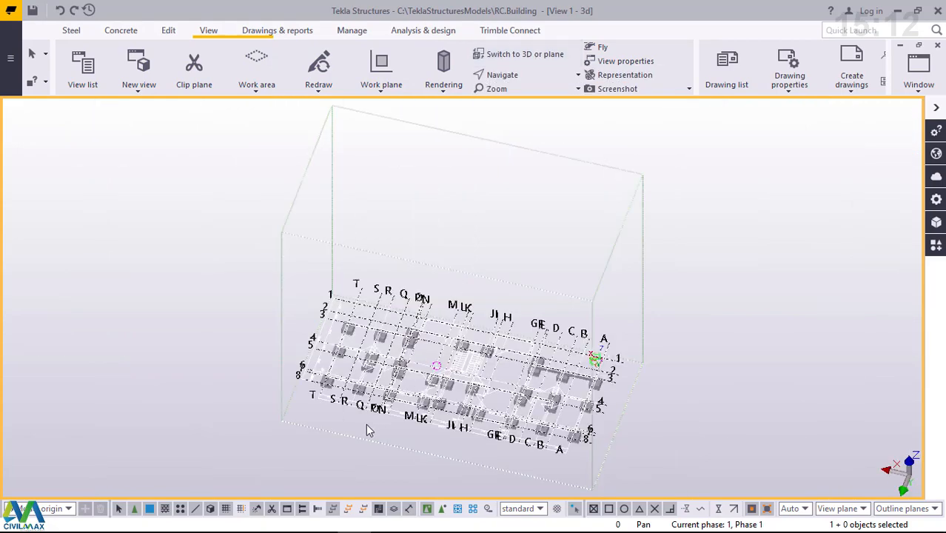
scroll(353, 407, up, 5)
scroll(278, 328, down, 7)
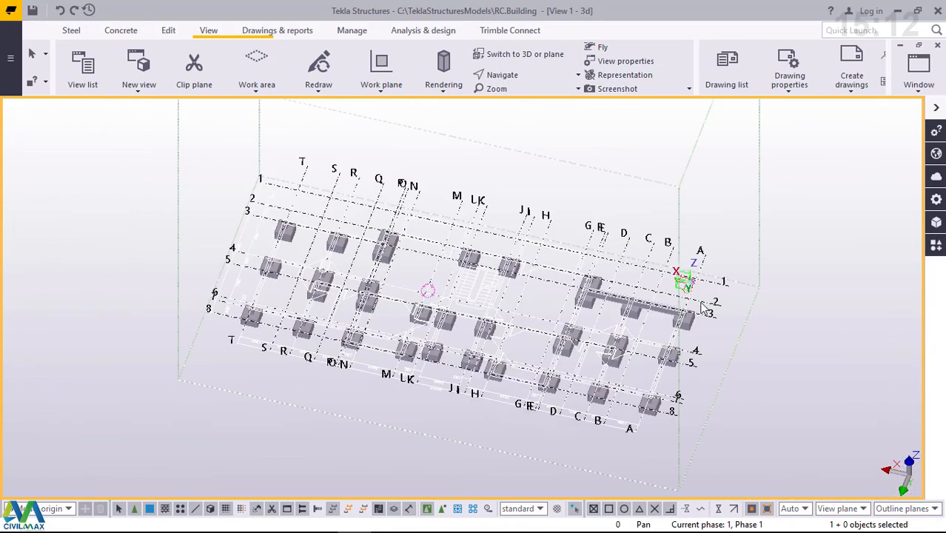
scroll(673, 295, up, 3)
scroll(664, 299, up, 5)
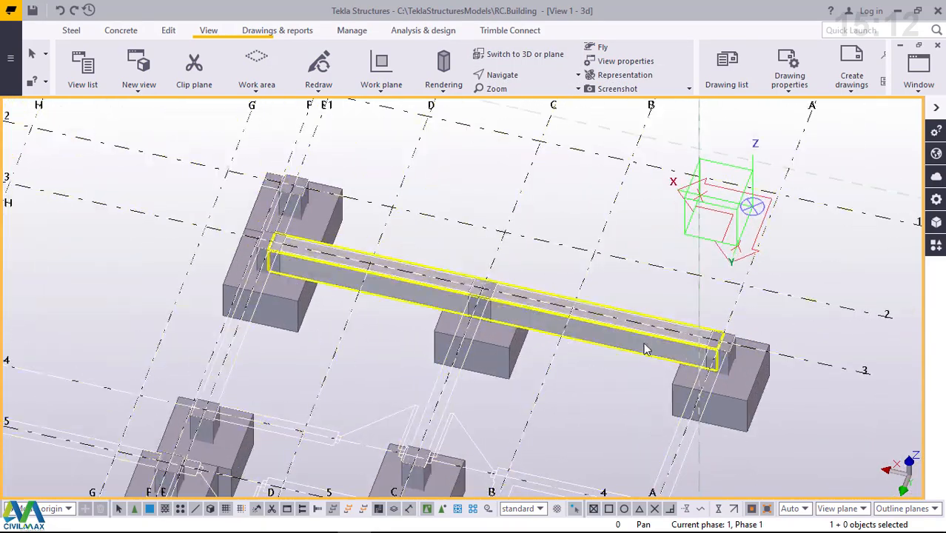
scroll(645, 353, up, 5)
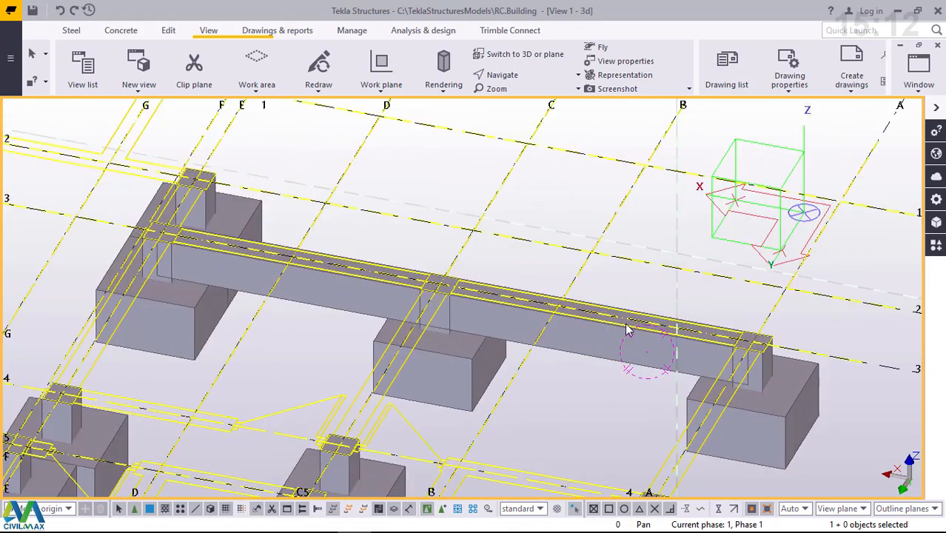
scroll(642, 332, up, 3)
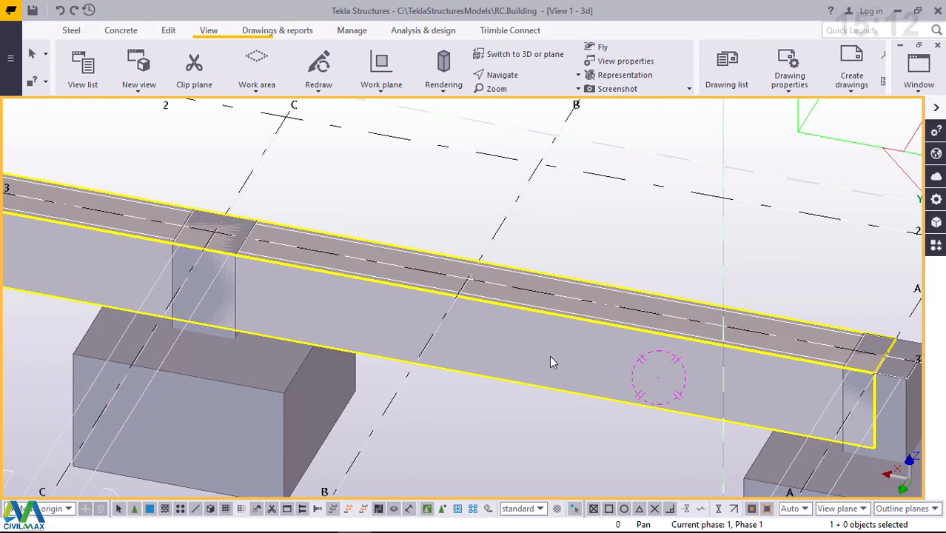
- Review the profile and position properties of the beam on grid line 3 against the floor plan lines, and close them without changes
double_click(550, 358)
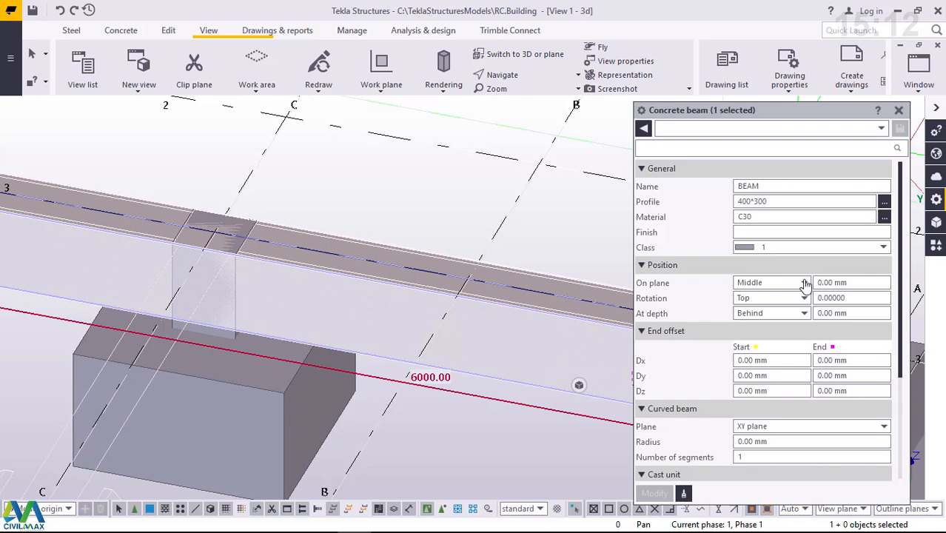
click(752, 202)
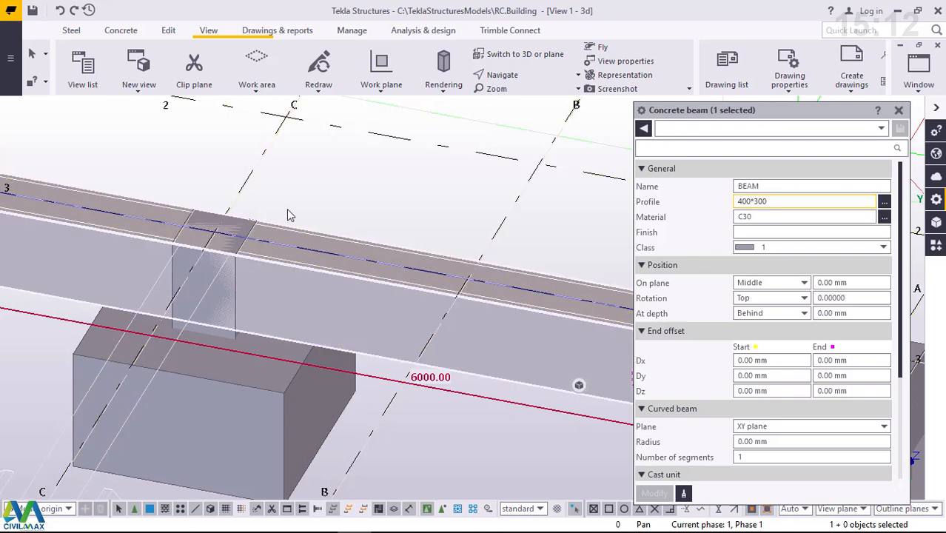
scroll(311, 281, up, 3)
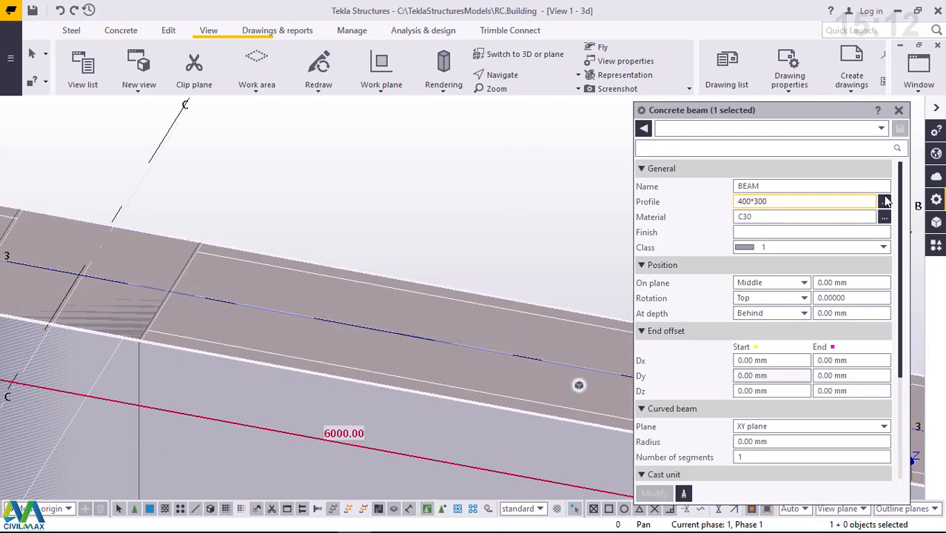
click(898, 111)
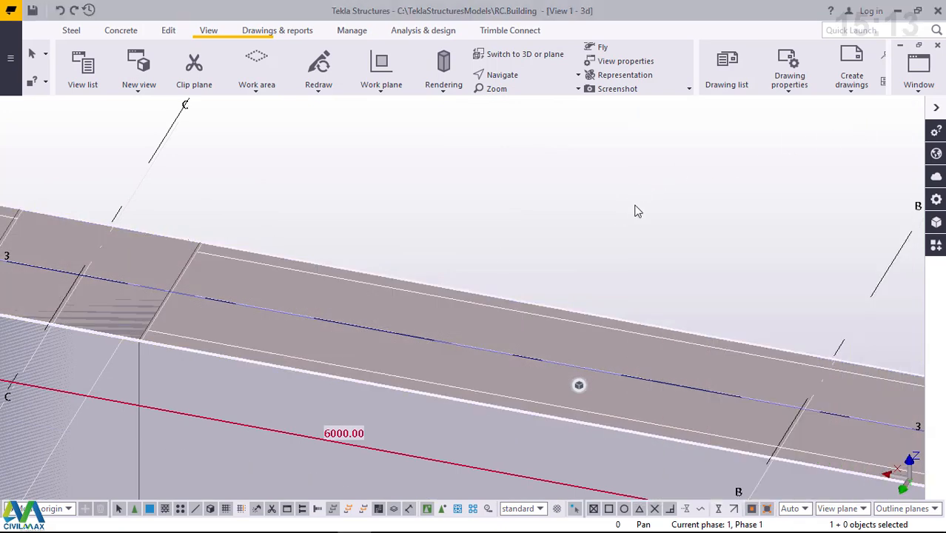
scroll(521, 212, down, 3)
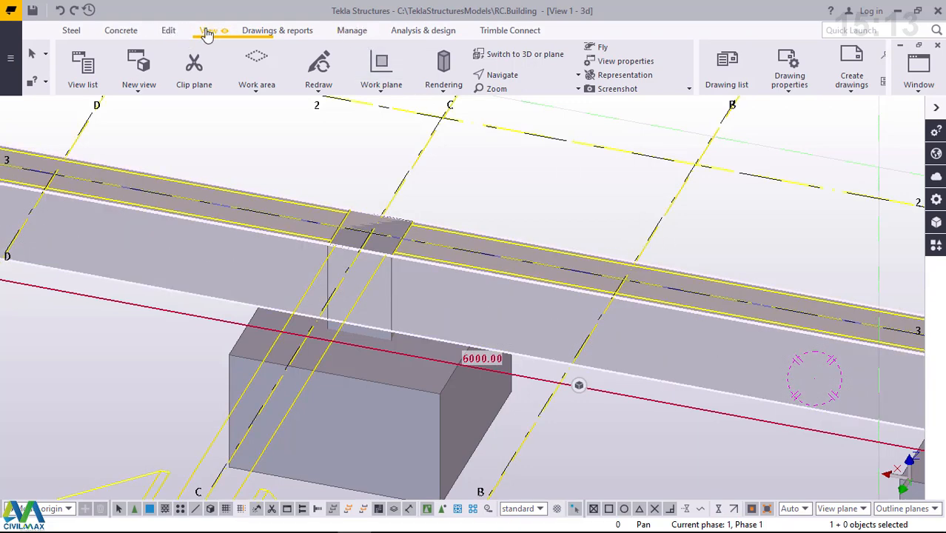
- Return the view to plan and model a concrete beam along grid line E from the column centre at E-3 to the column centre at E-2
click(524, 56)
scroll(322, 411, up, 5)
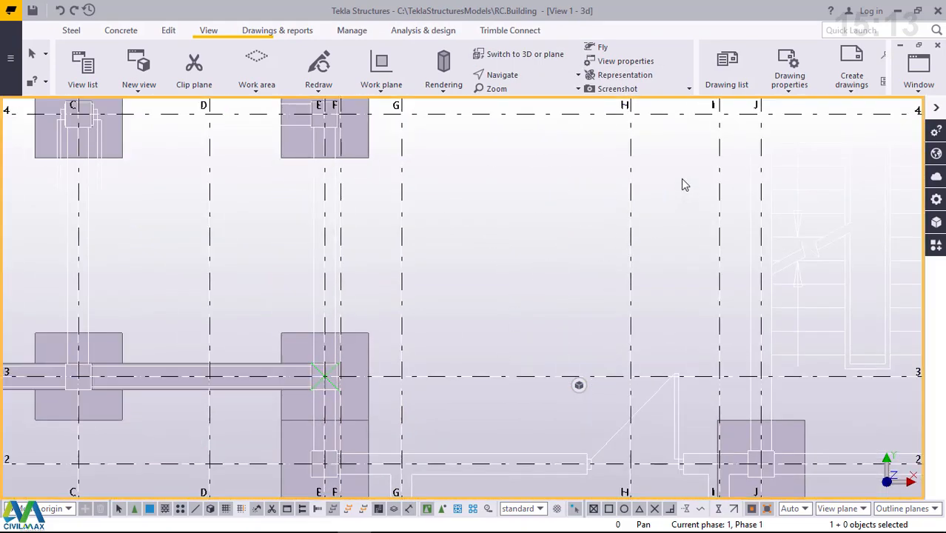
click(117, 31)
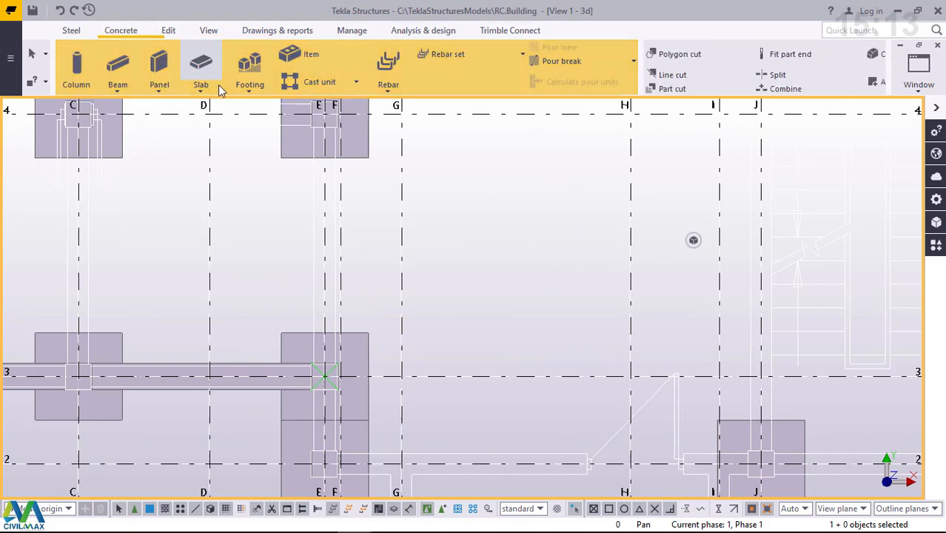
click(119, 90)
click(127, 108)
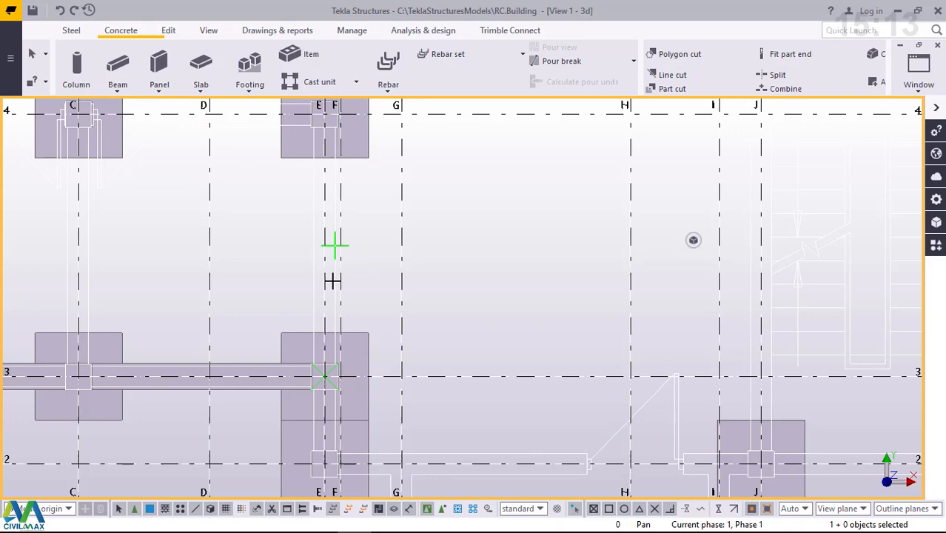
scroll(335, 244, down, 3)
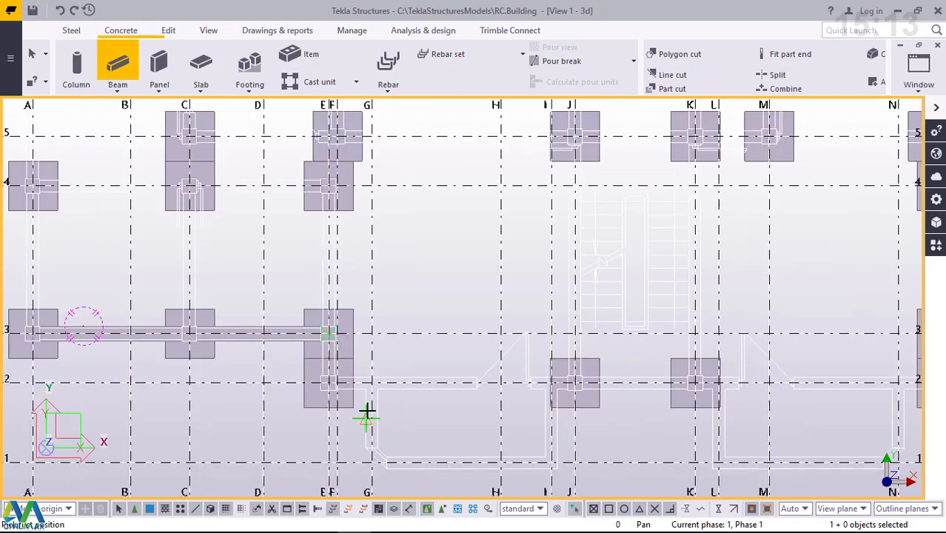
scroll(361, 386, up, 4)
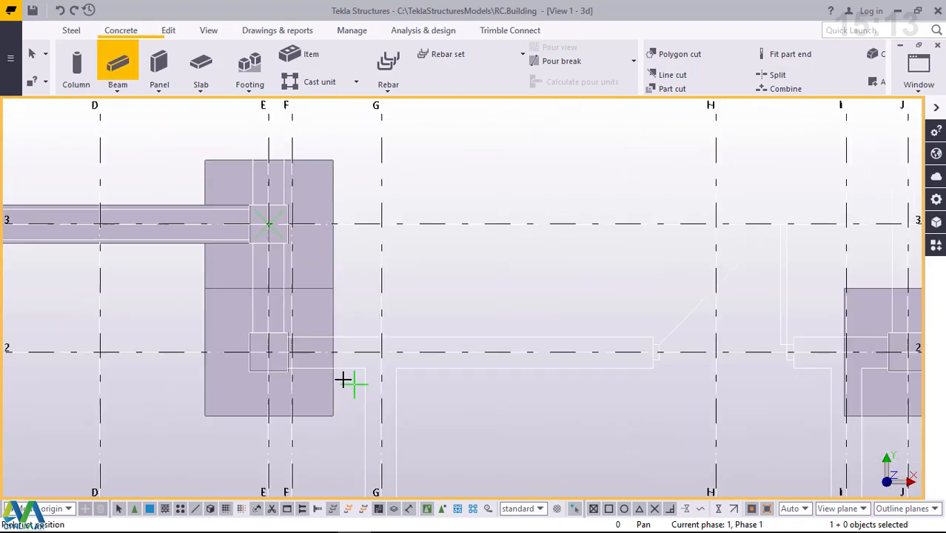
scroll(342, 379, up, 3)
scroll(375, 401, down, 2)
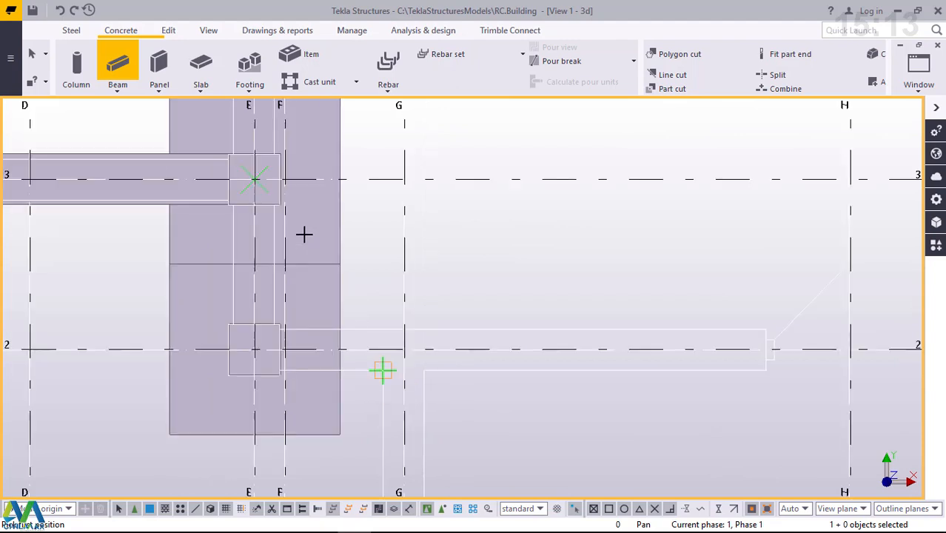
scroll(304, 235, down, 2)
scroll(297, 290, up, 1)
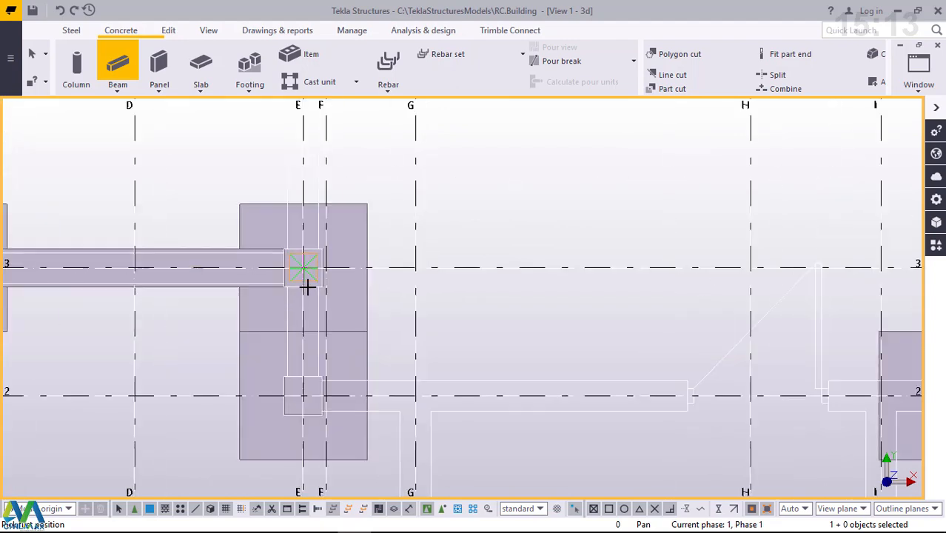
scroll(307, 288, up, 3)
scroll(324, 233, up, 3)
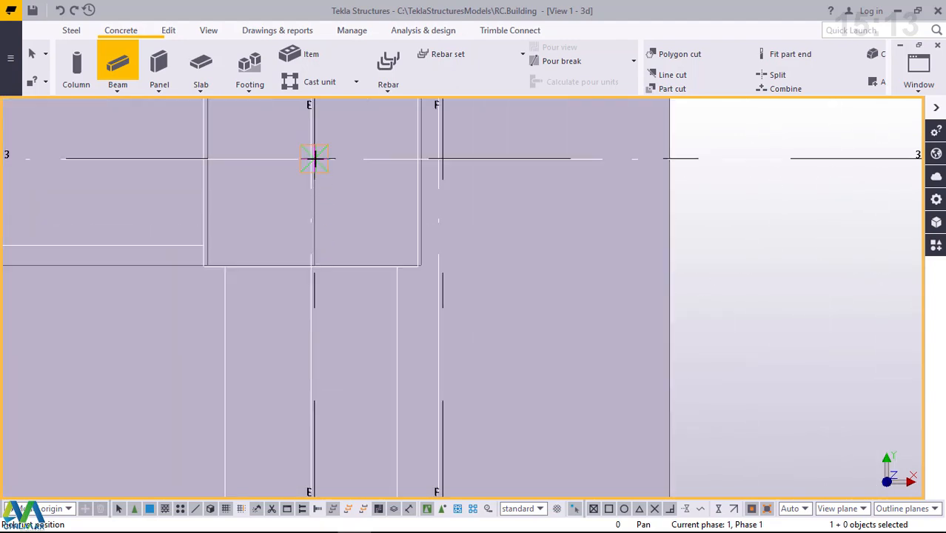
scroll(331, 194, down, 3)
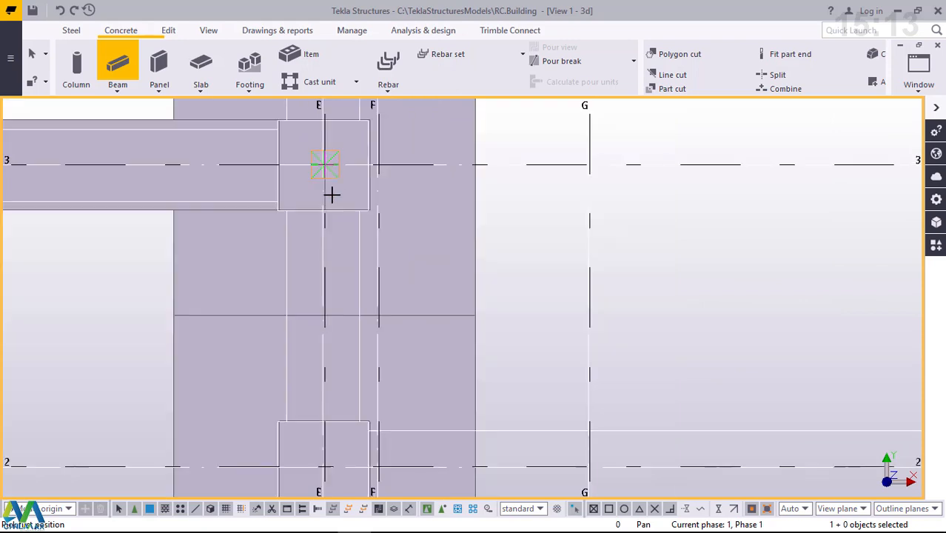
scroll(337, 384, down, 5)
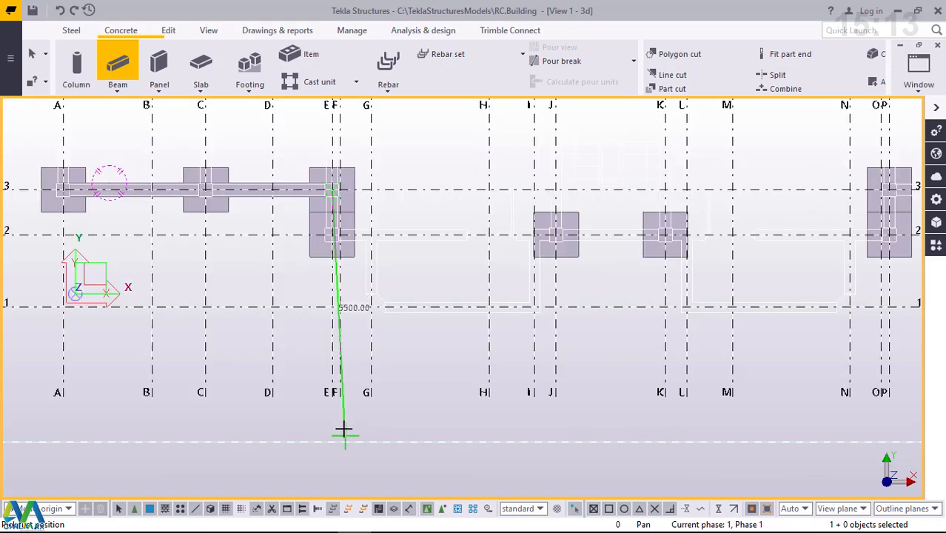
scroll(337, 261, up, 2)
scroll(337, 210, up, 5)
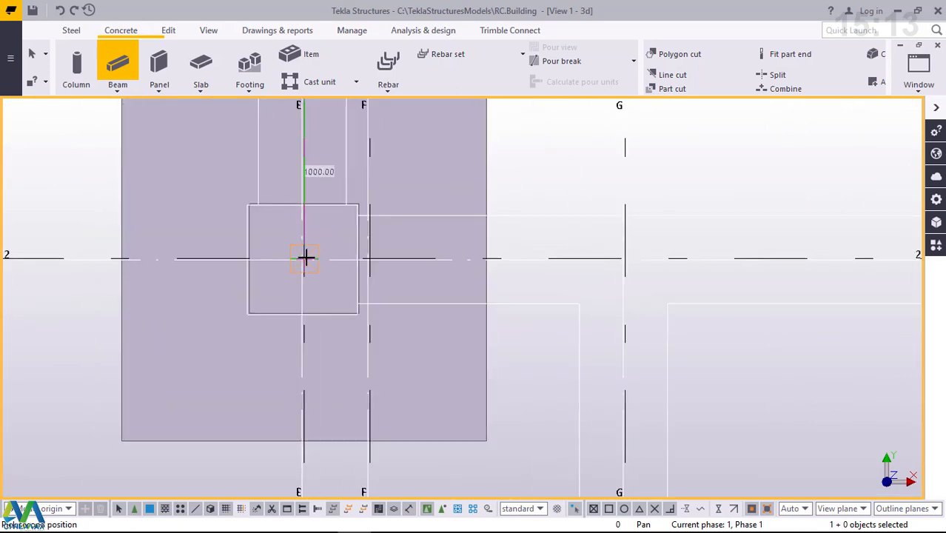
click(306, 257)
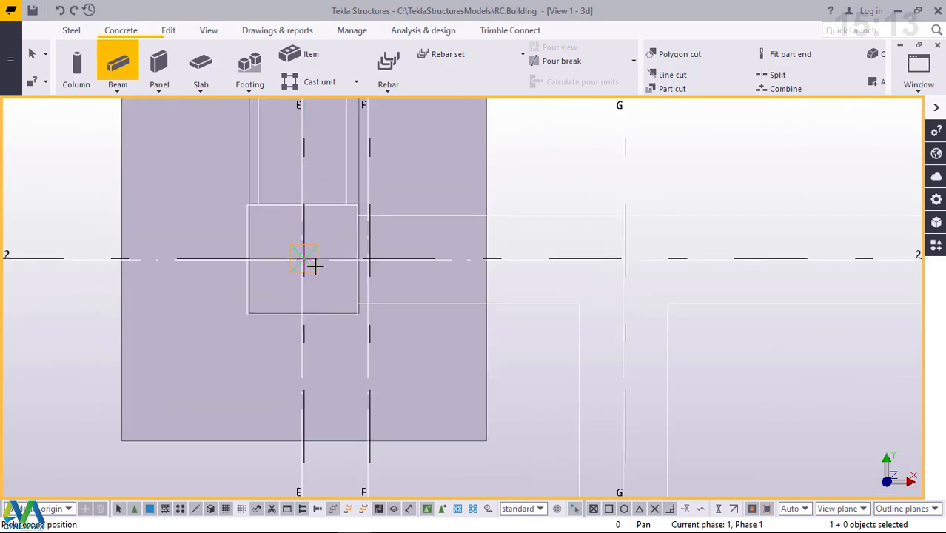
- Model a concrete beam along grid line 2 from the column centre at E-2 to the column centre at P-2
click(308, 258)
scroll(292, 325, down, 2)
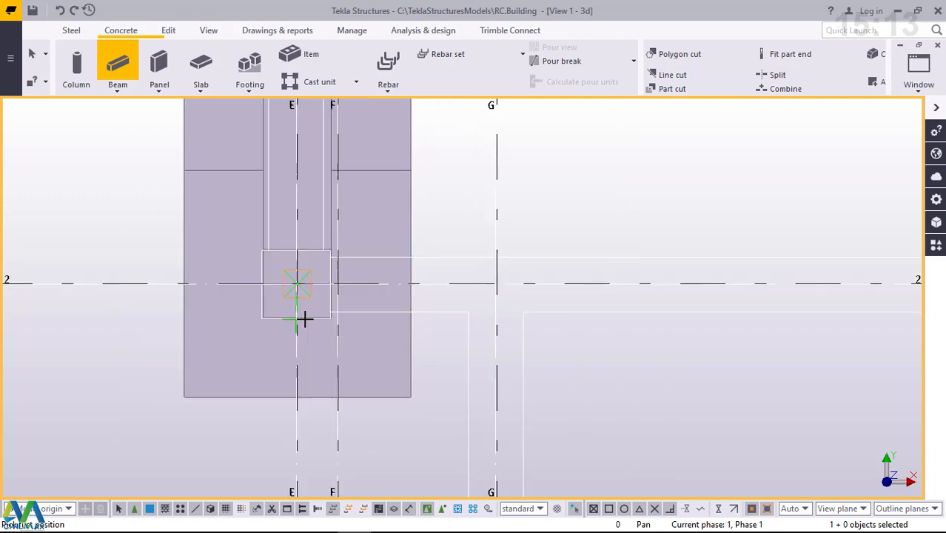
scroll(315, 319, down, 6)
scroll(686, 315, up, 2)
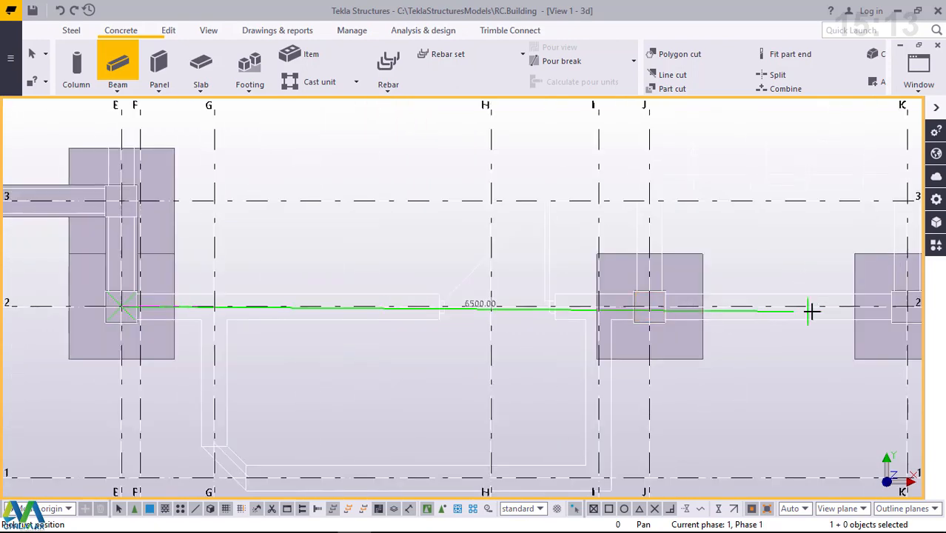
scroll(281, 321, down, 1)
scroll(271, 318, down, 3)
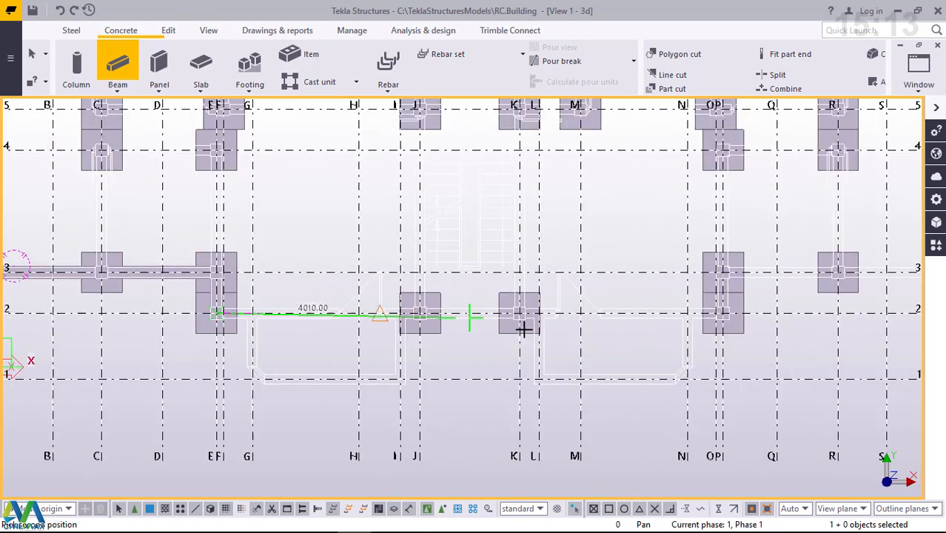
scroll(295, 307, down, 2)
scroll(424, 309, down, 1)
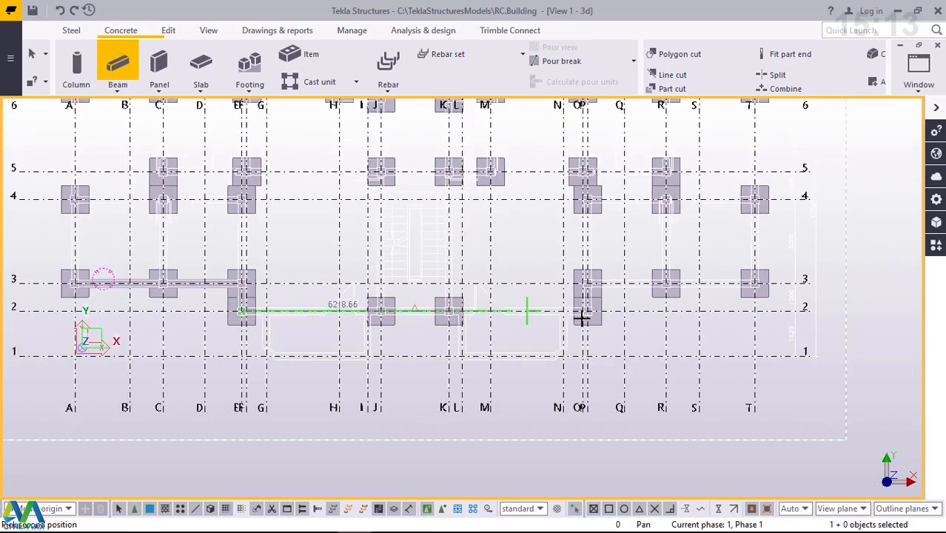
scroll(586, 318, up, 2)
scroll(592, 308, up, 4)
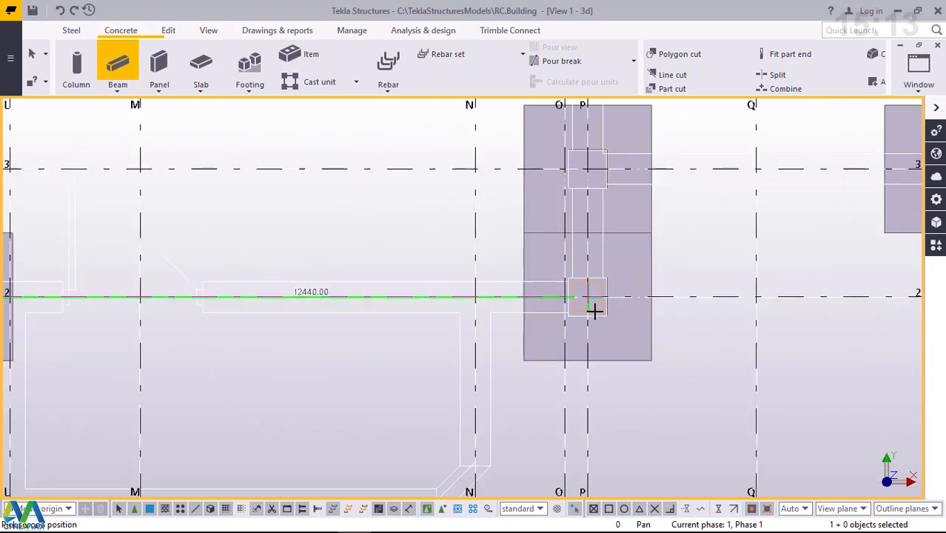
scroll(573, 259, up, 5)
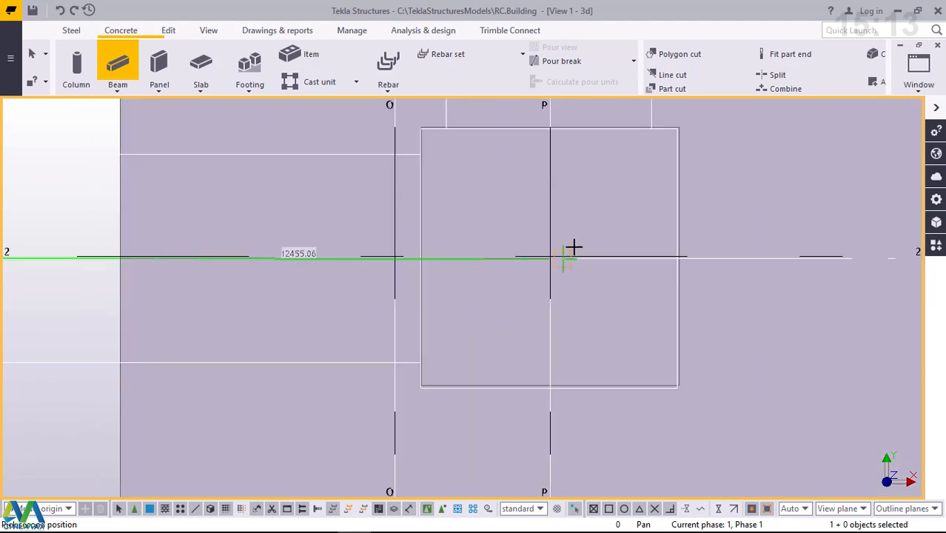
key(Escape)
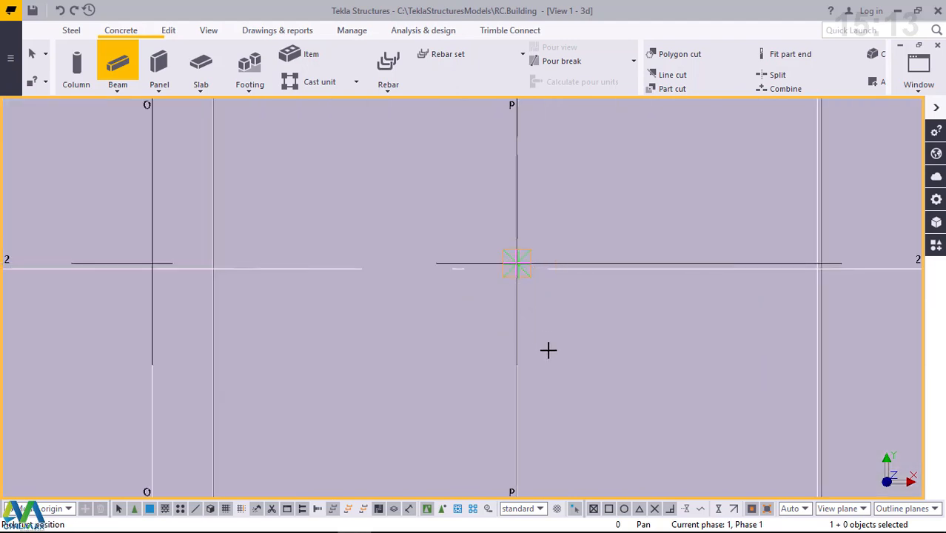
- Model a concrete beam along grid line P from the column centre at P-2 to the column centre at P-4
scroll(549, 352, down, 6)
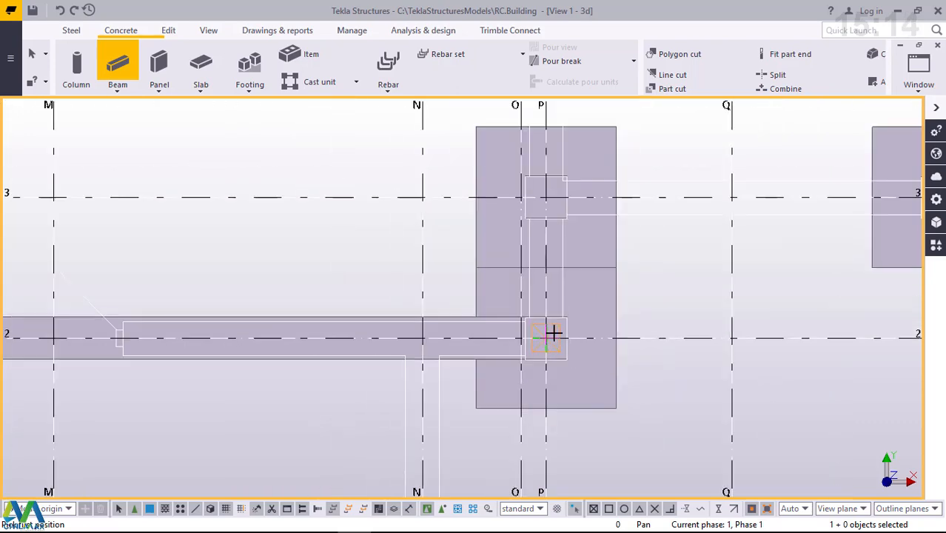
scroll(536, 391, down, 2)
scroll(537, 388, down, 3)
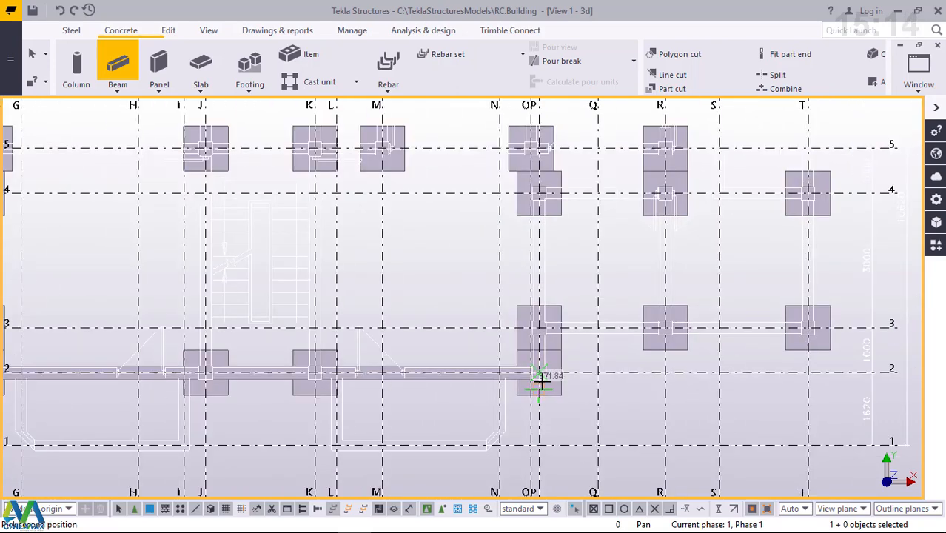
scroll(542, 184, up, 2)
scroll(547, 192, up, 5)
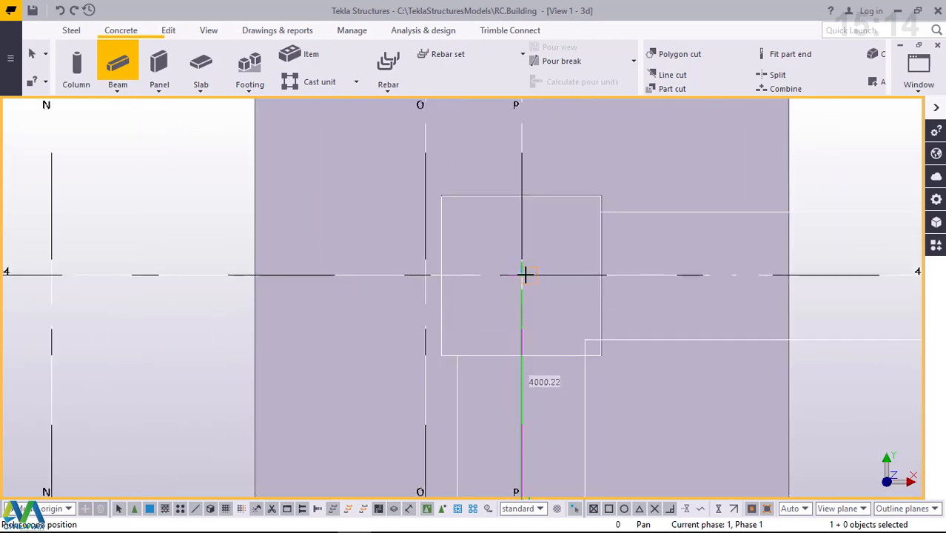
click(522, 274)
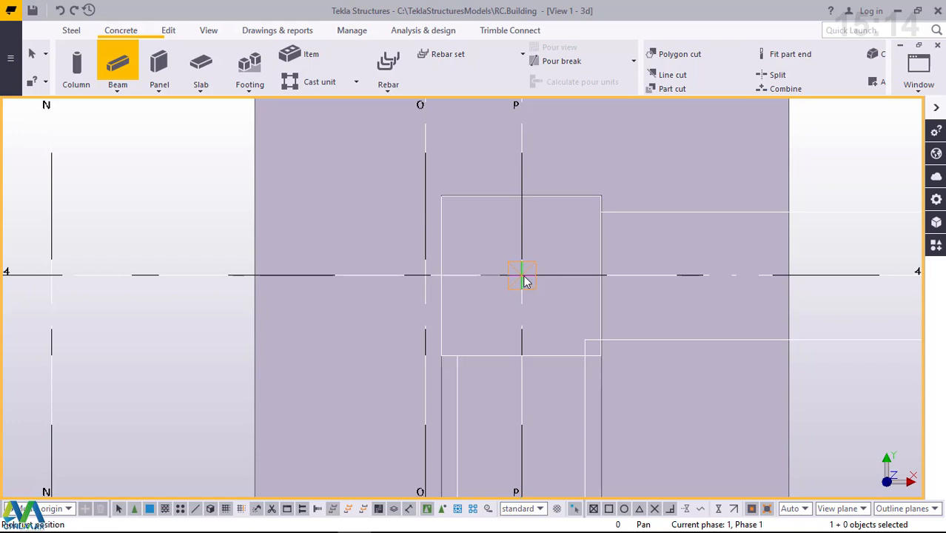
- Model a concrete beam along grid line 4 from the column centre at P-4 to the column centre at R-4
scroll(442, 293, down, 3)
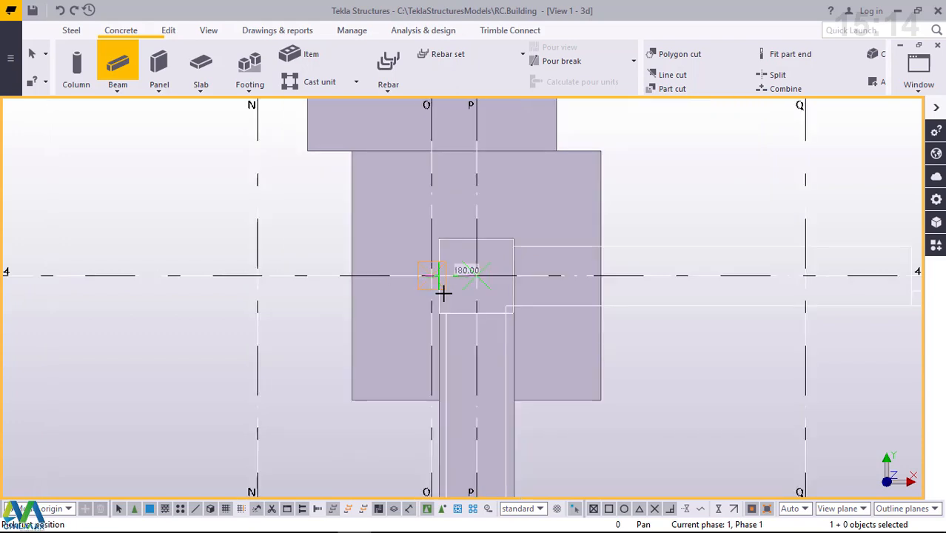
click(460, 294)
scroll(462, 296, down, 3)
scroll(708, 289, up, 4)
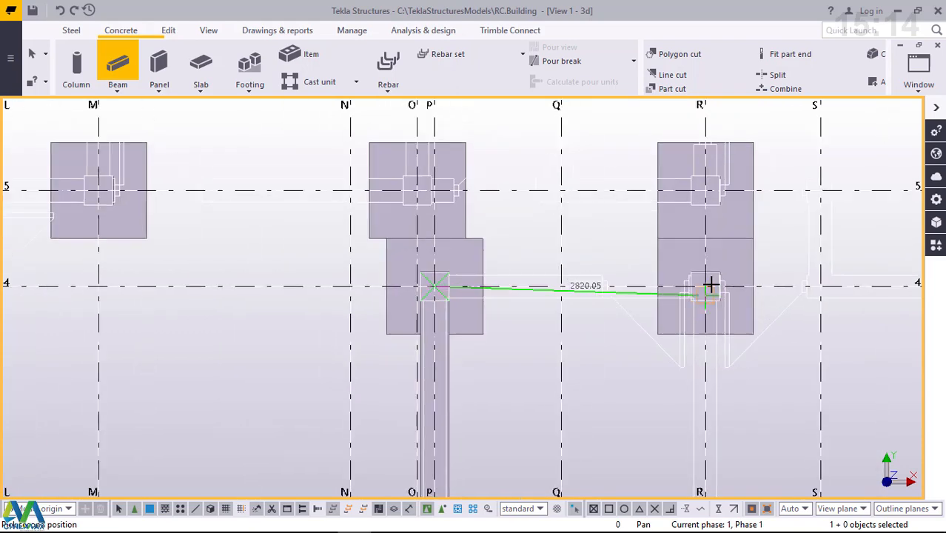
scroll(712, 281, up, 1)
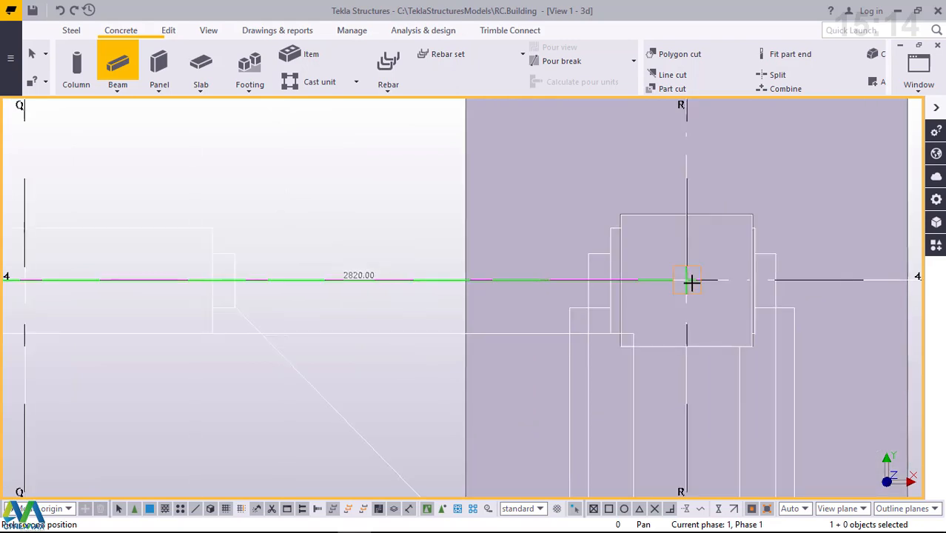
click(687, 281)
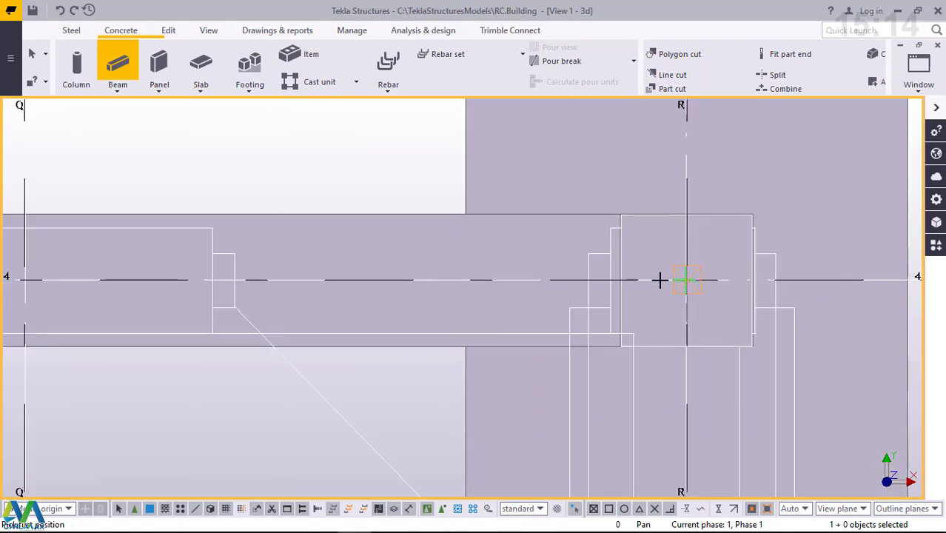
- Model a concrete beam along grid line R from the column centre at R-4 to the column centre at R-5
scroll(685, 285, down, 2)
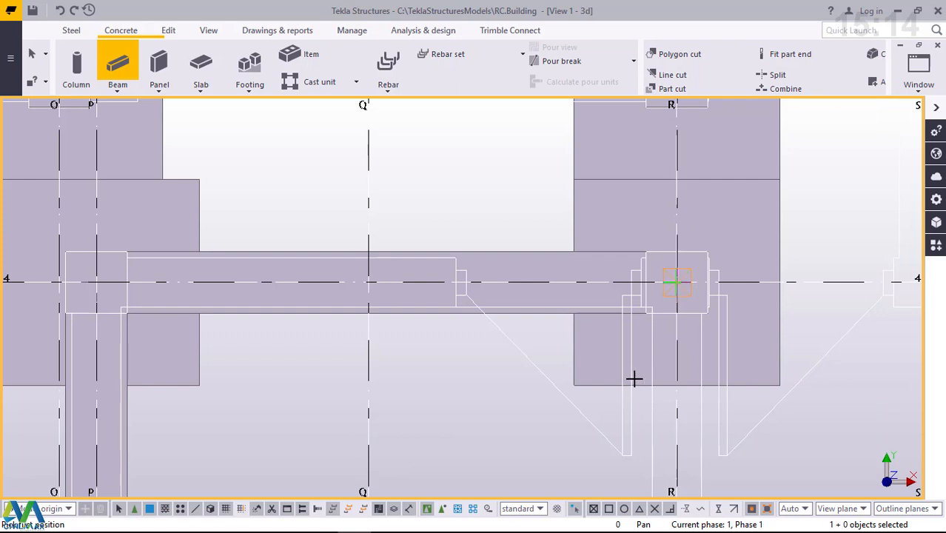
scroll(634, 379, down, 2)
scroll(661, 222, up, 3)
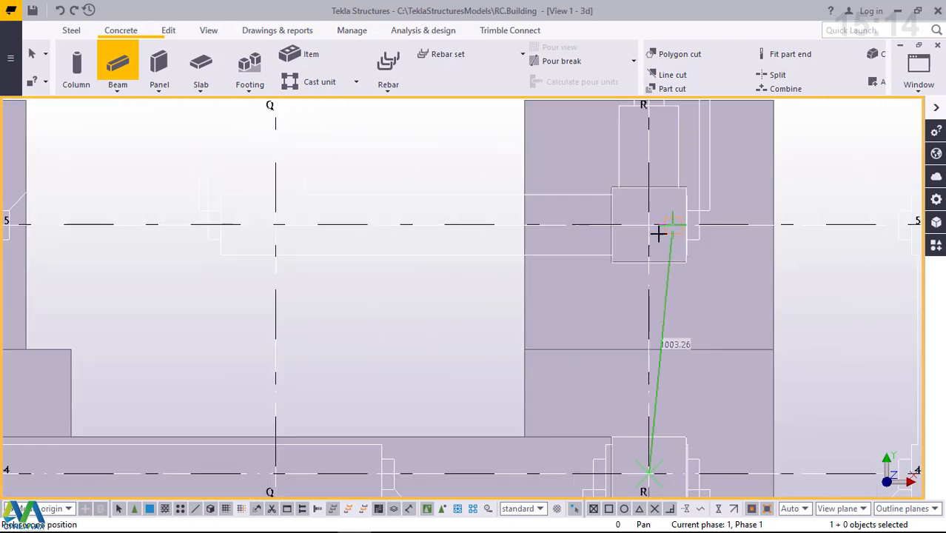
scroll(660, 230, up, 1)
click(646, 223)
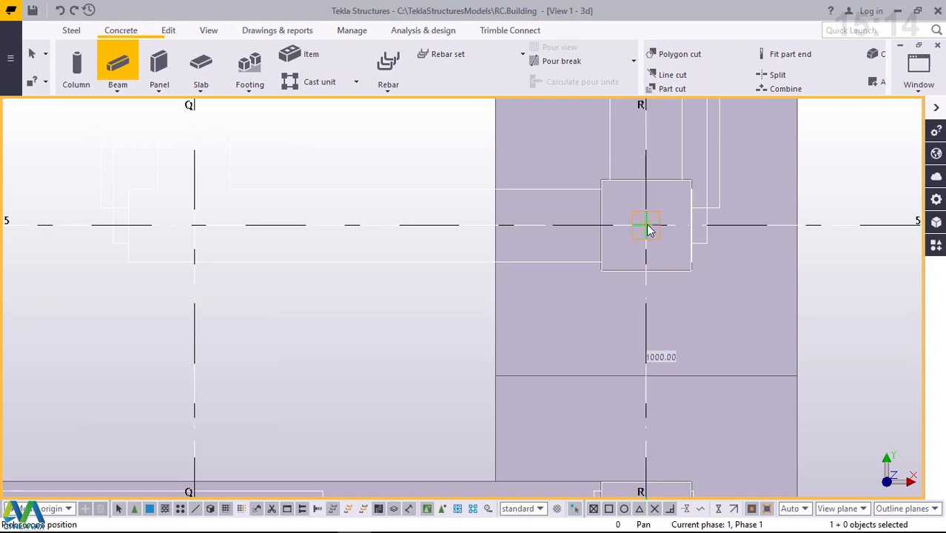
- Model a concrete beam along grid line 5 from the column centre at R-5 to the column centre at O-5
scroll(610, 341, down, 5)
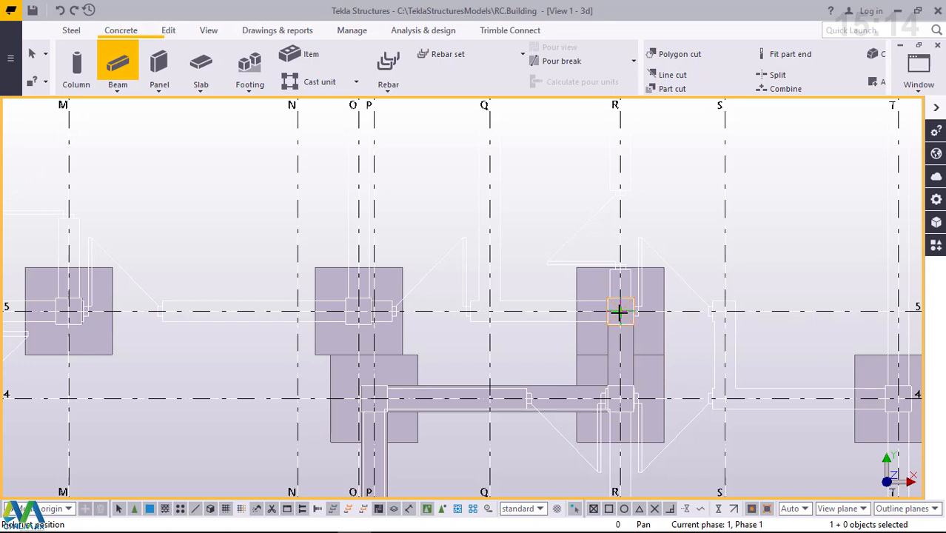
scroll(618, 312, up, 5)
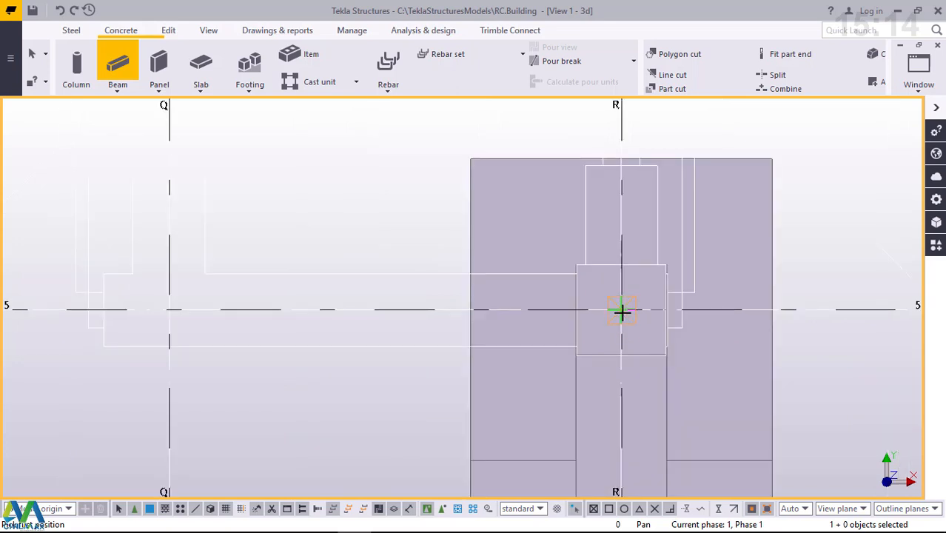
scroll(614, 321, down, 4)
click(613, 321)
scroll(613, 321, down, 2)
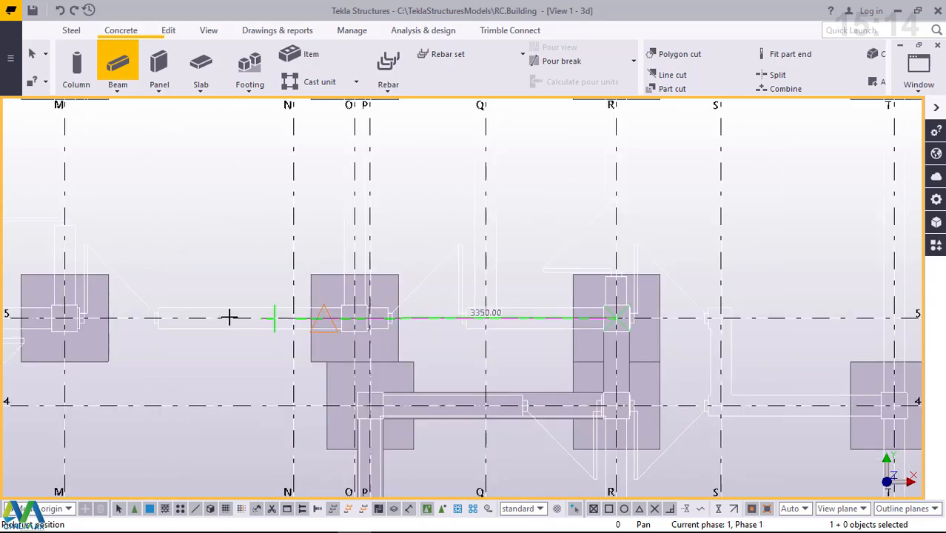
scroll(362, 324, up, 5)
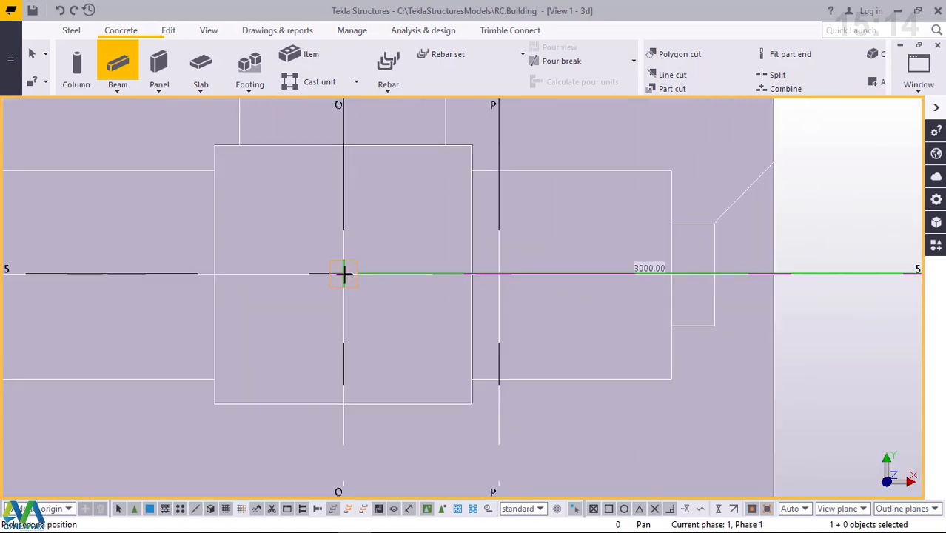
click(344, 274)
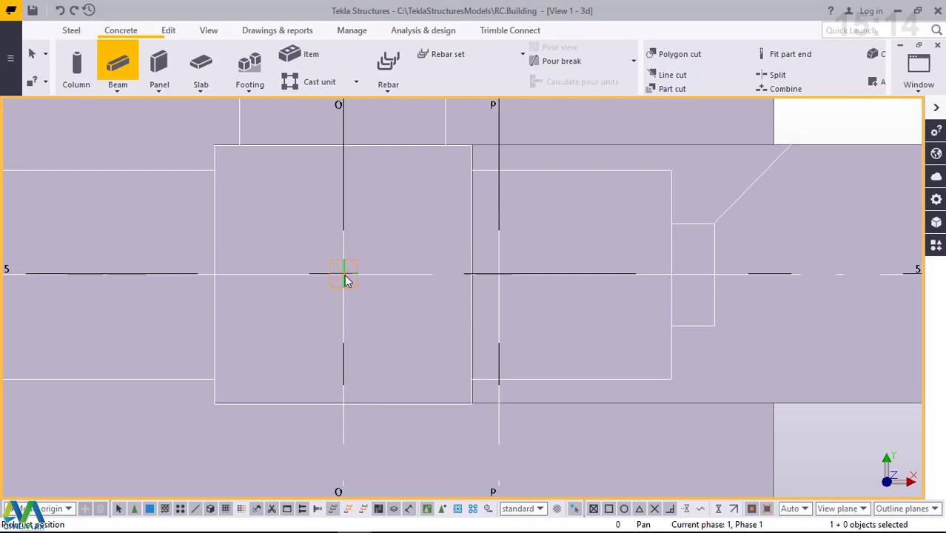
- Model a concrete beam along grid line 5 from the column centre at O-5 to the column centre at J-5
scroll(487, 318, down, 3)
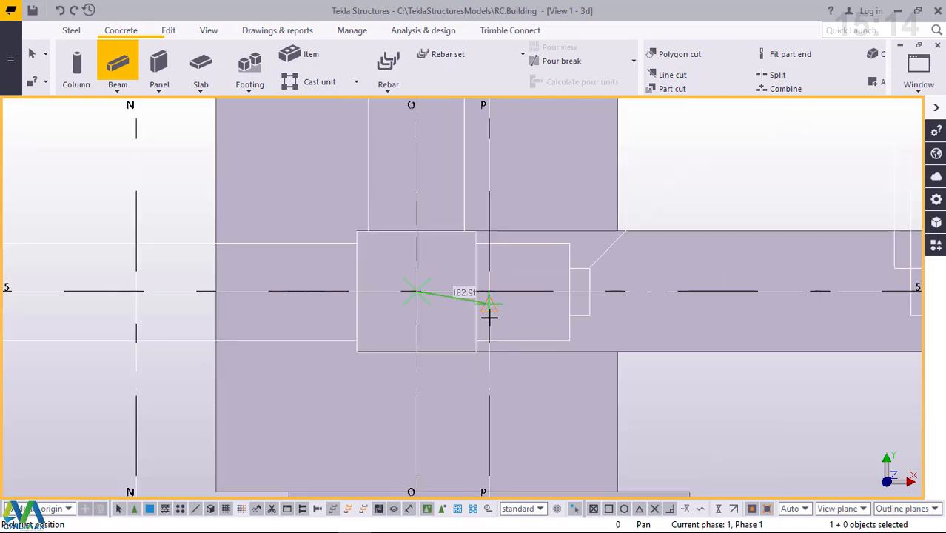
scroll(488, 316, down, 5)
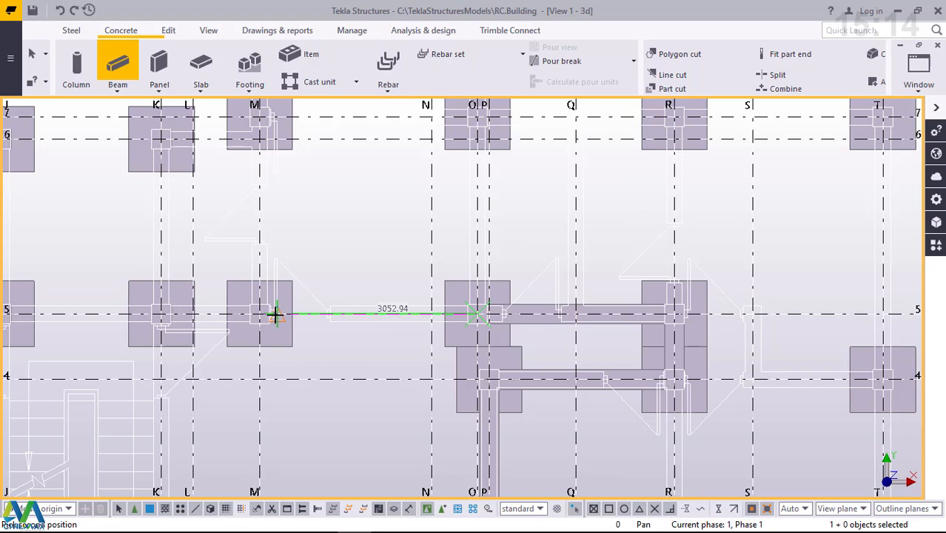
scroll(275, 314, up, 6)
scroll(431, 329, down, 1)
scroll(536, 333, down, 2)
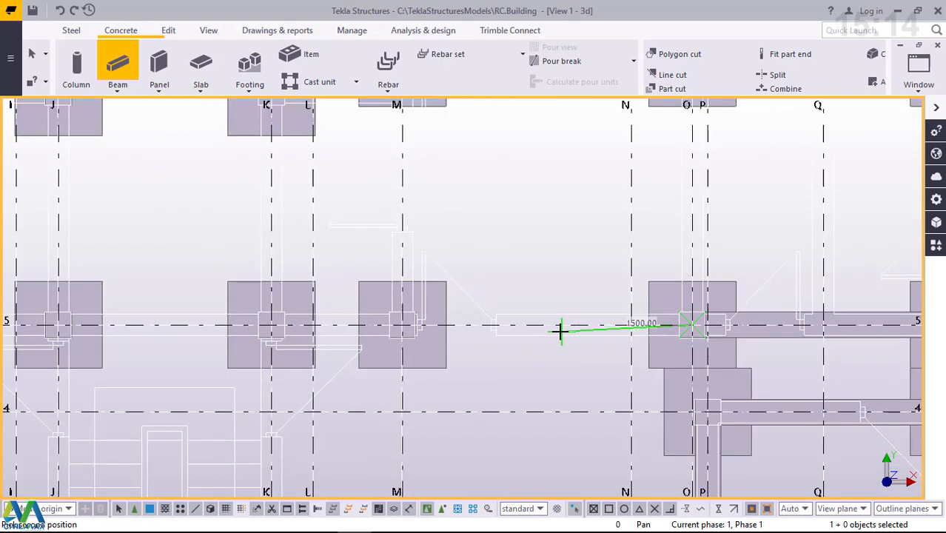
scroll(561, 331, down, 2)
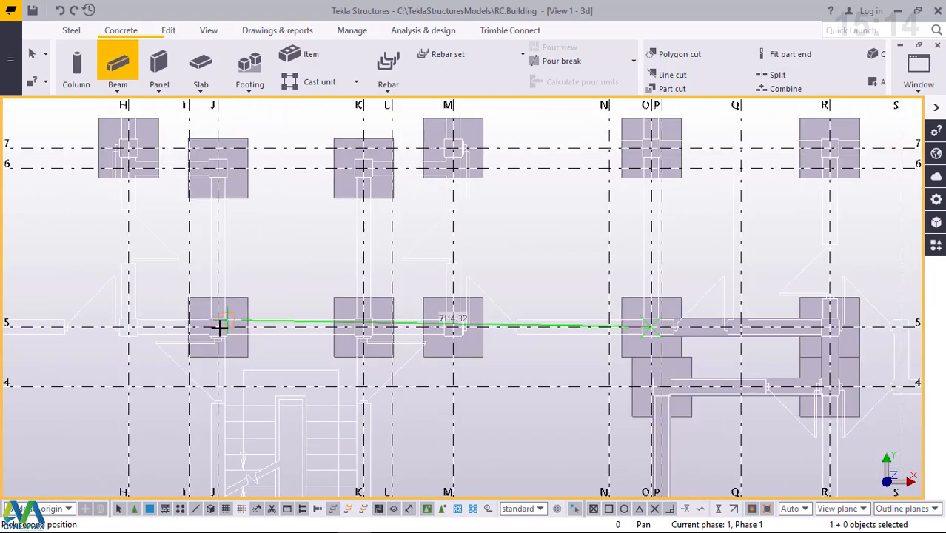
scroll(217, 328, up, 2)
scroll(217, 330, up, 5)
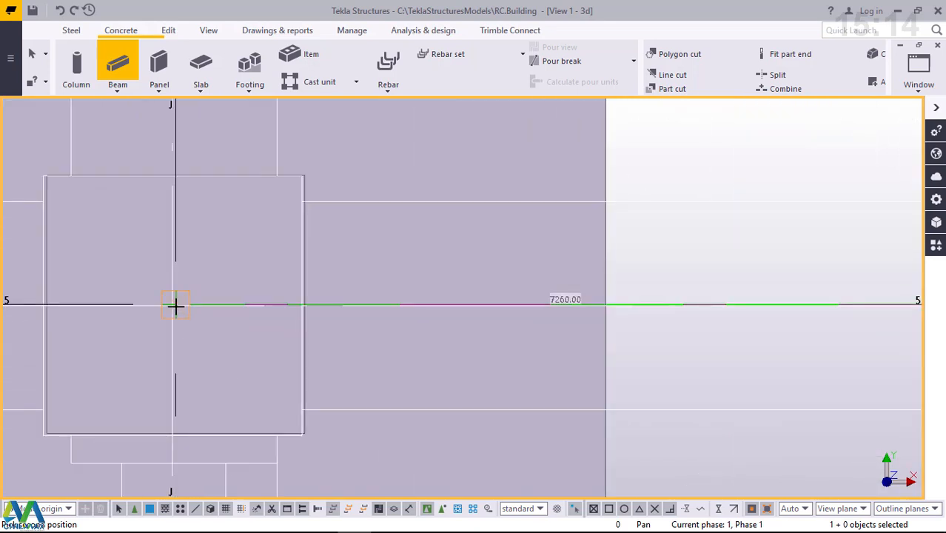
click(176, 304)
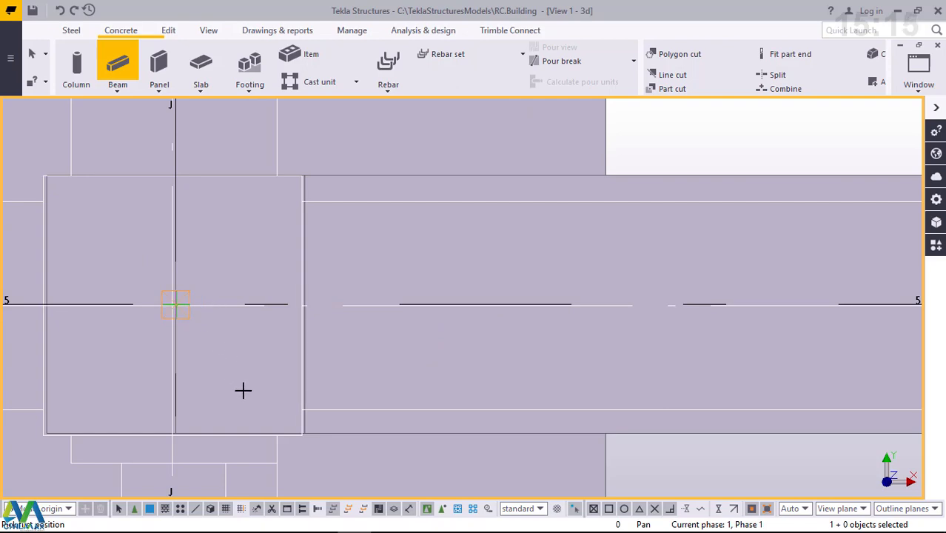
- Model a concrete beam along grid line J from the column centre at J-5 to the column centre at J-2
scroll(243, 388, down, 3)
scroll(243, 388, down, 2)
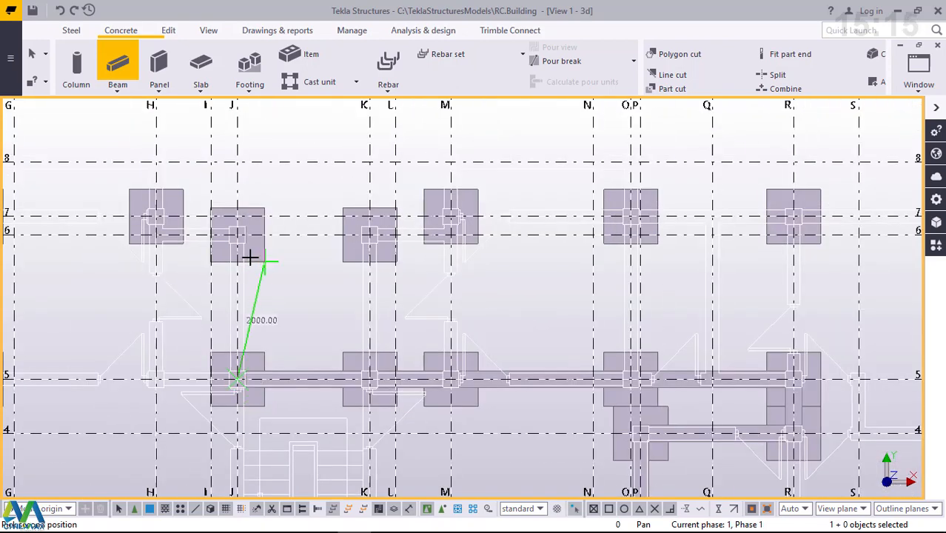
scroll(256, 254, down, 2)
scroll(256, 254, down, 2)
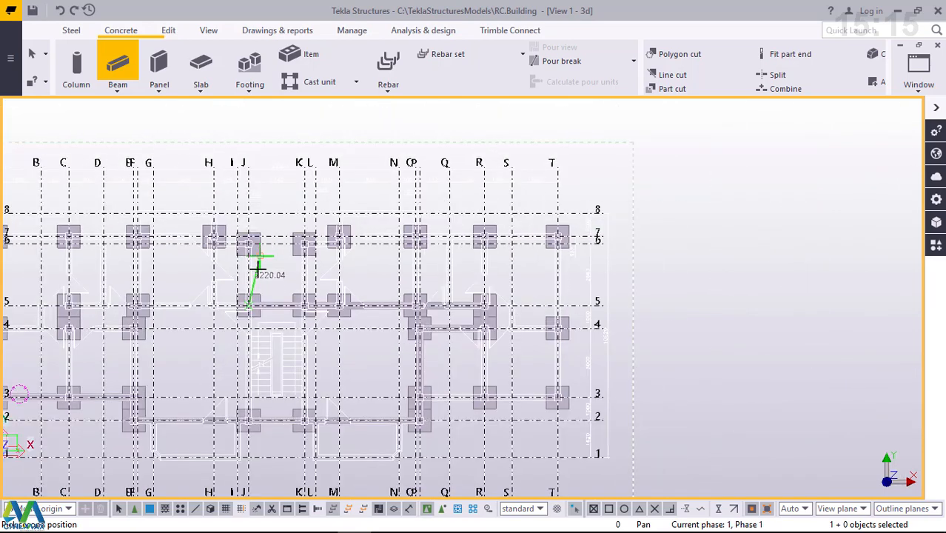
scroll(254, 410, up, 3)
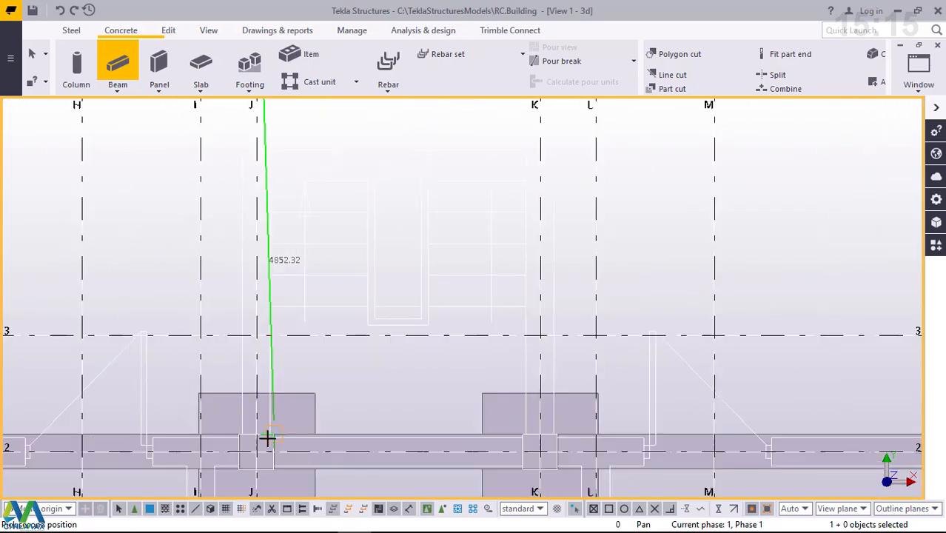
scroll(256, 444, up, 4)
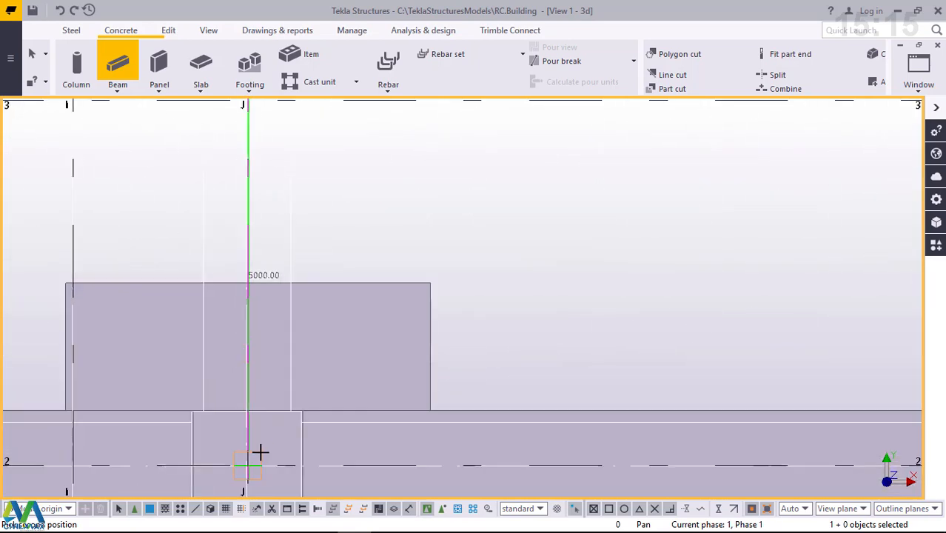
click(249, 467)
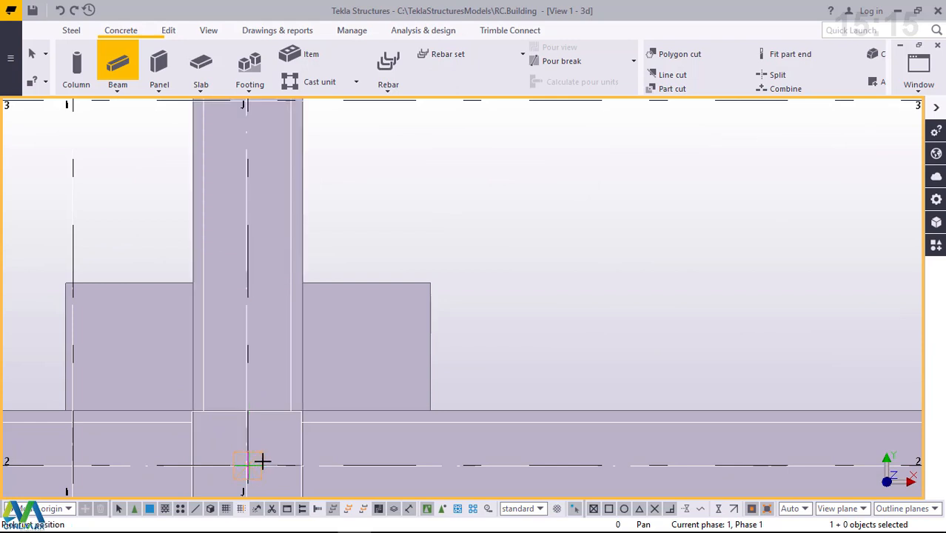
- Model a concrete beam along grid line 5 from the column centre at J-5 to the column centre at C-5
scroll(263, 462, down, 5)
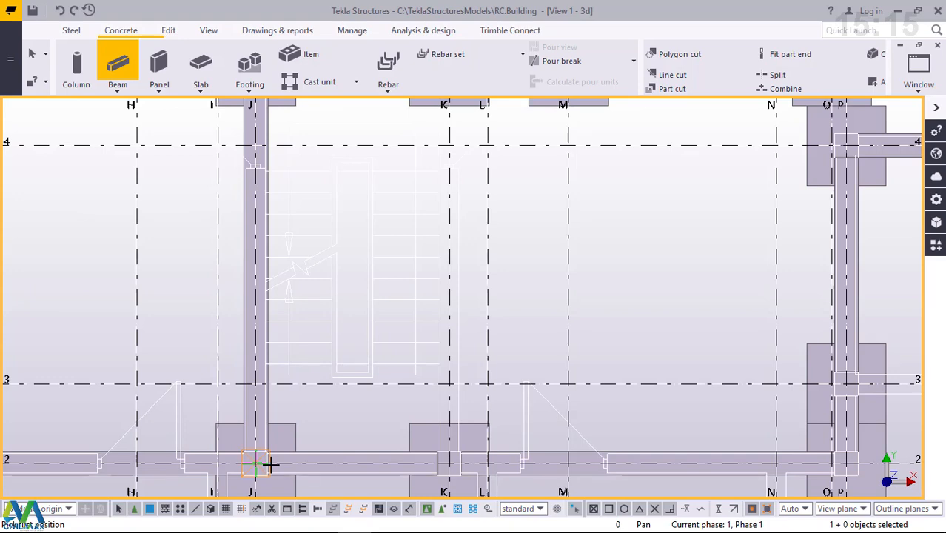
scroll(268, 459, down, 3)
scroll(261, 270, up, 2)
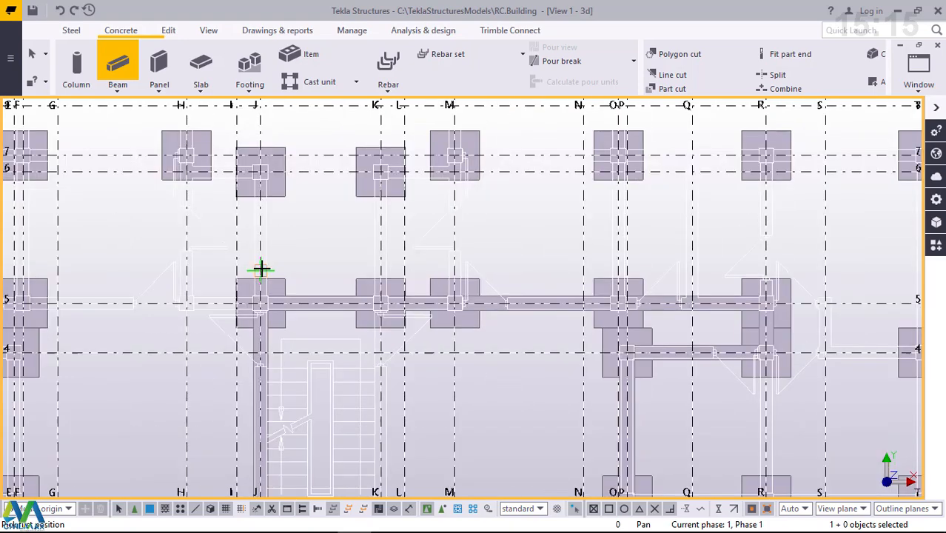
scroll(374, 323, up, 1)
scroll(339, 330, down, 1)
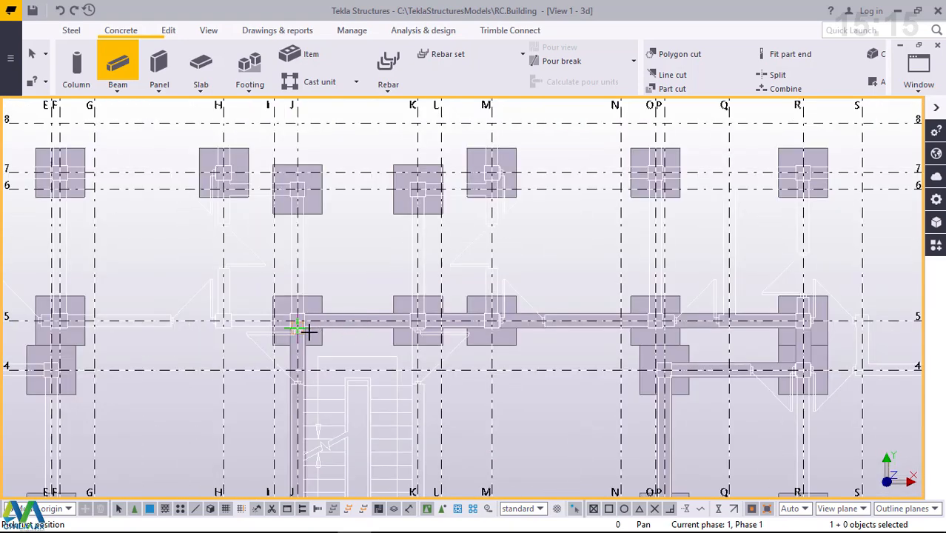
scroll(340, 317, down, 2)
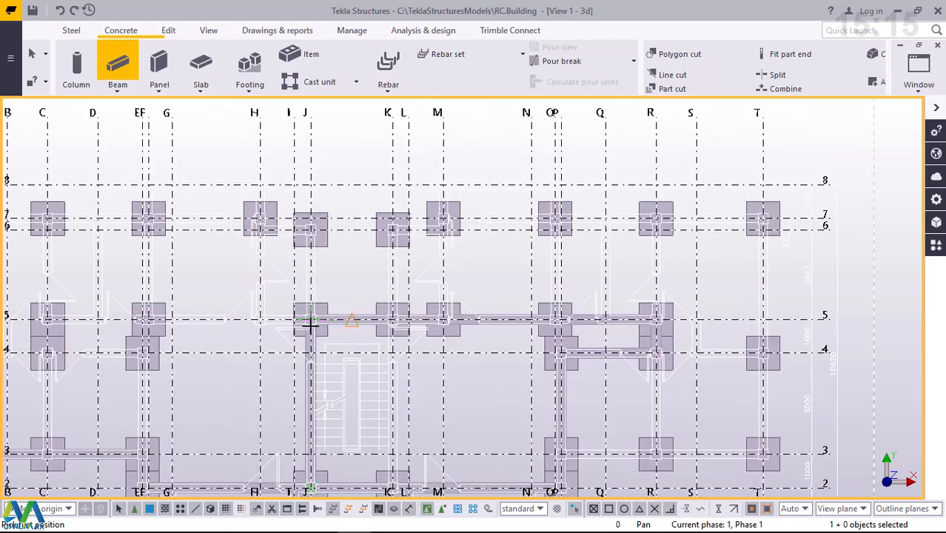
scroll(313, 325, up, 3)
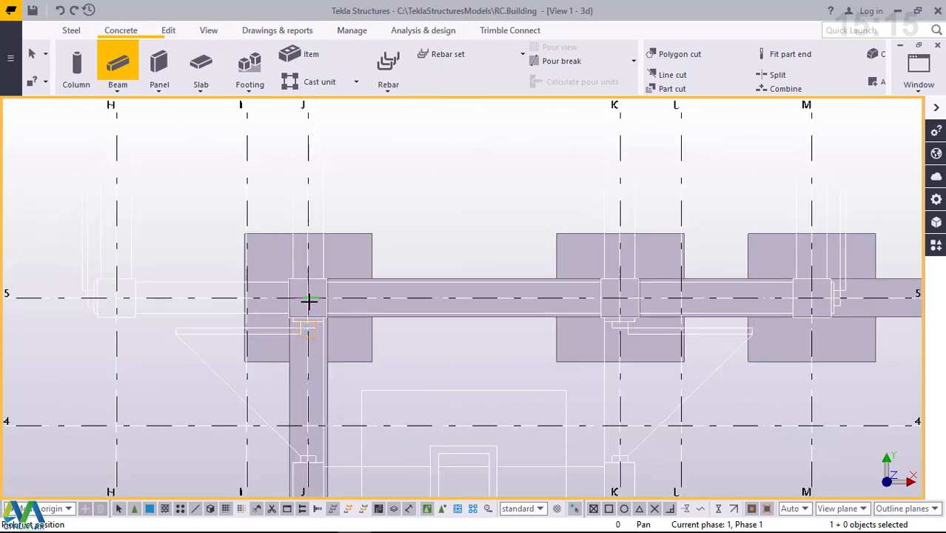
click(308, 298)
scroll(434, 302, down, 3)
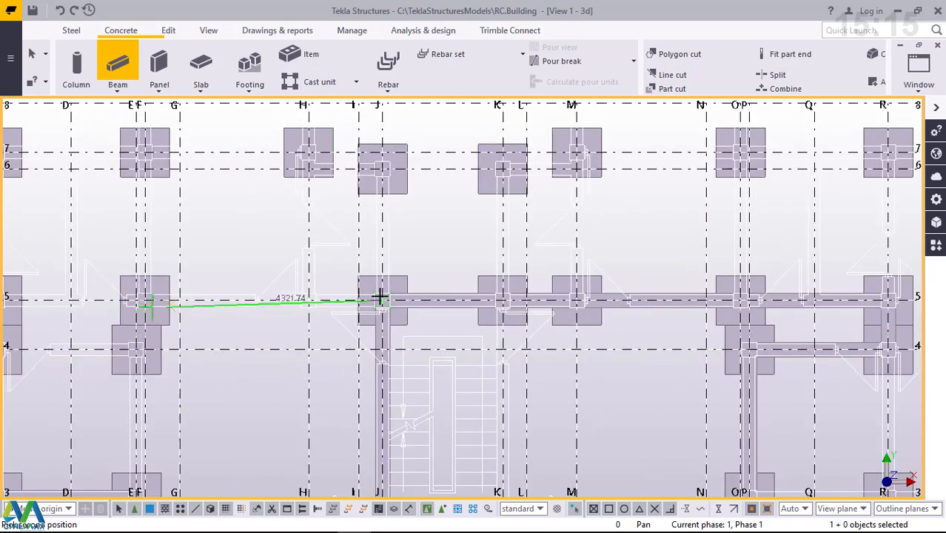
middle_drag(378, 297, 445, 298)
scroll(445, 298, down, 2)
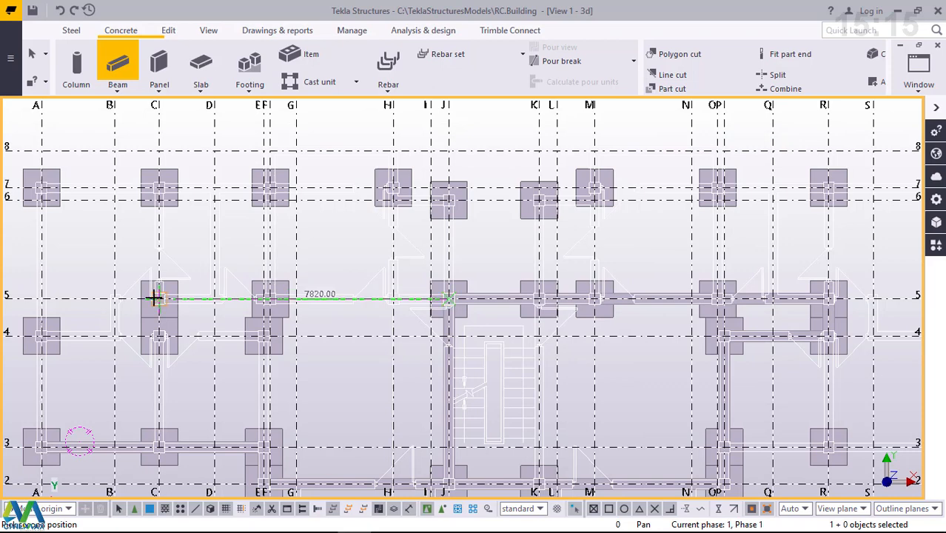
scroll(156, 298, up, 5)
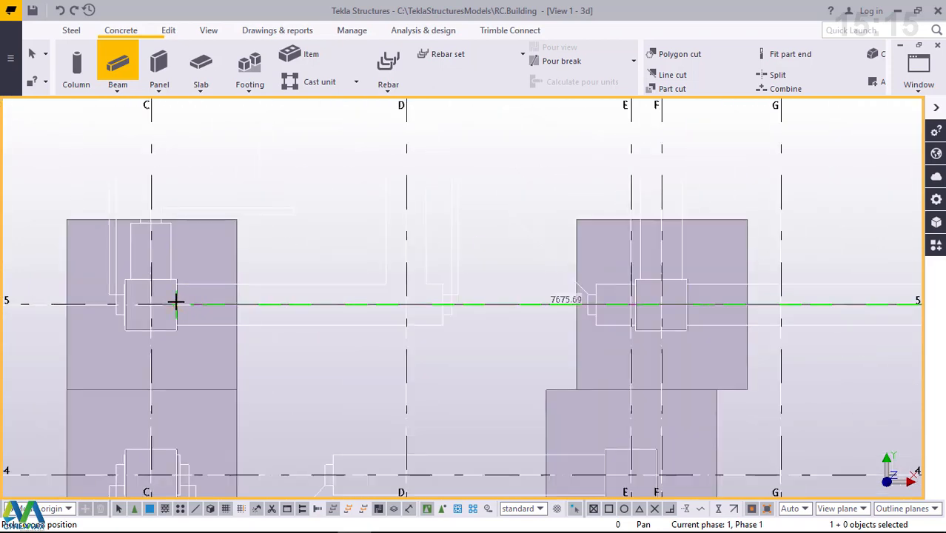
scroll(167, 302, up, 2)
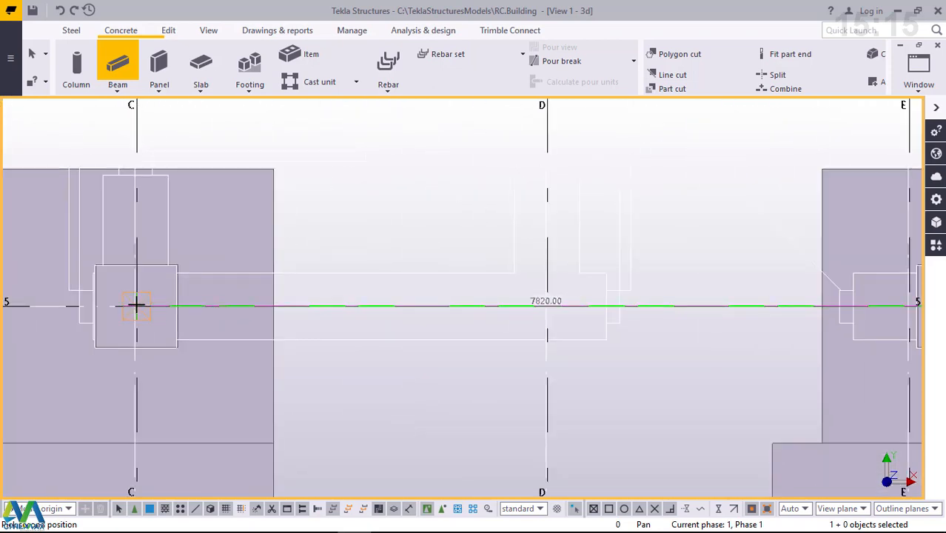
click(133, 303)
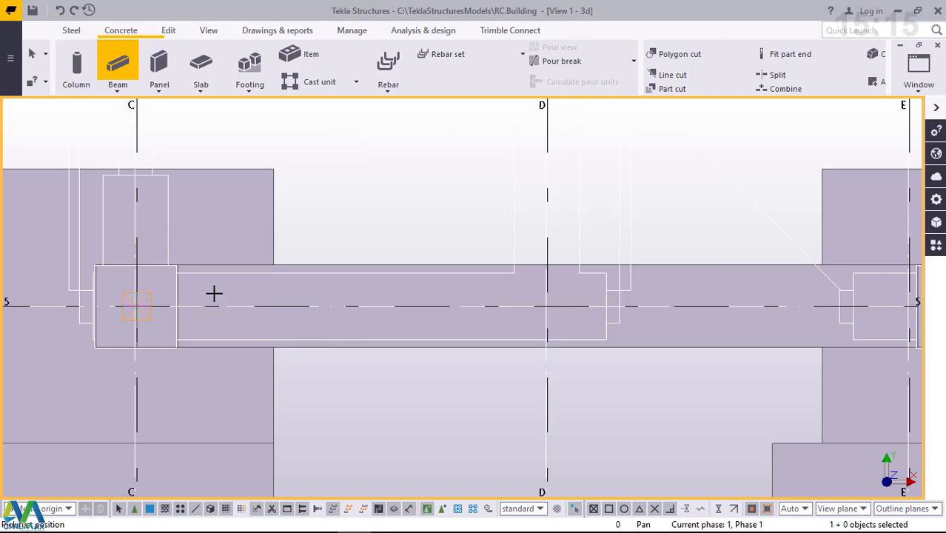
- Model a concrete beam along grid line E from the column centre at E-3 to the column centre at E-4
scroll(250, 314, down, 3)
scroll(251, 315, down, 5)
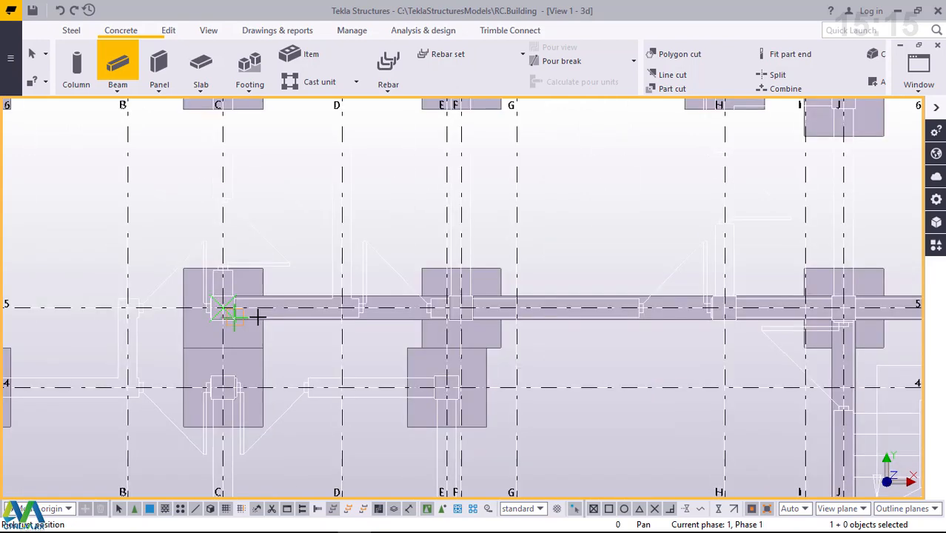
scroll(236, 361, down, 1)
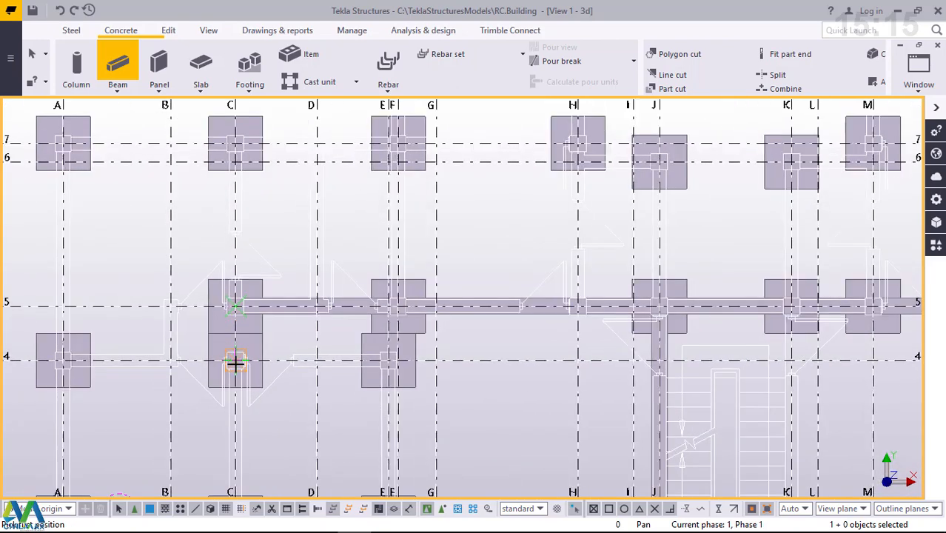
scroll(352, 287, down, 2)
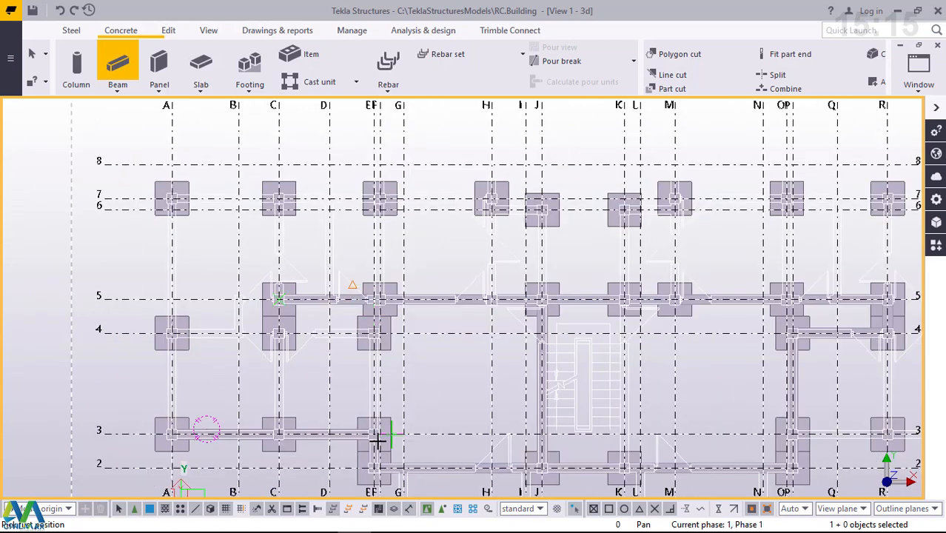
scroll(377, 440, up, 2)
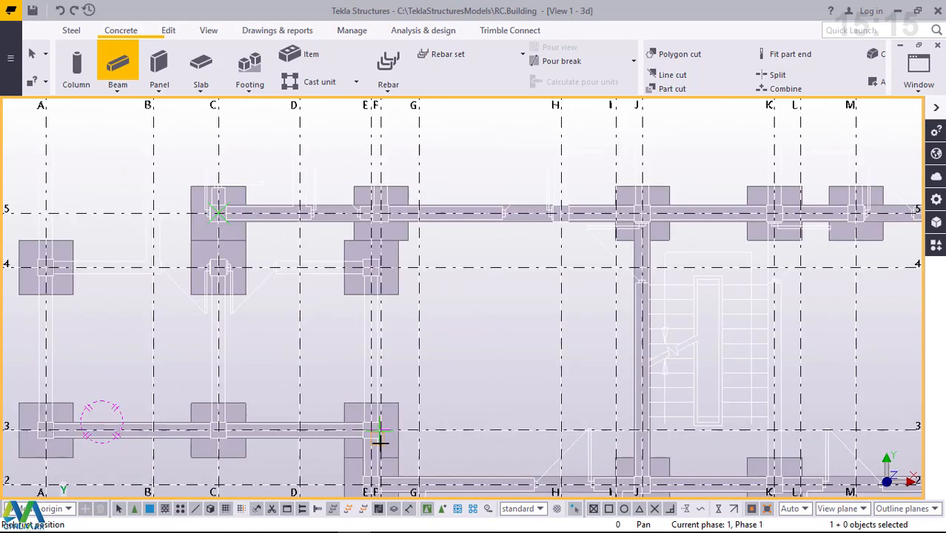
scroll(378, 442, up, 5)
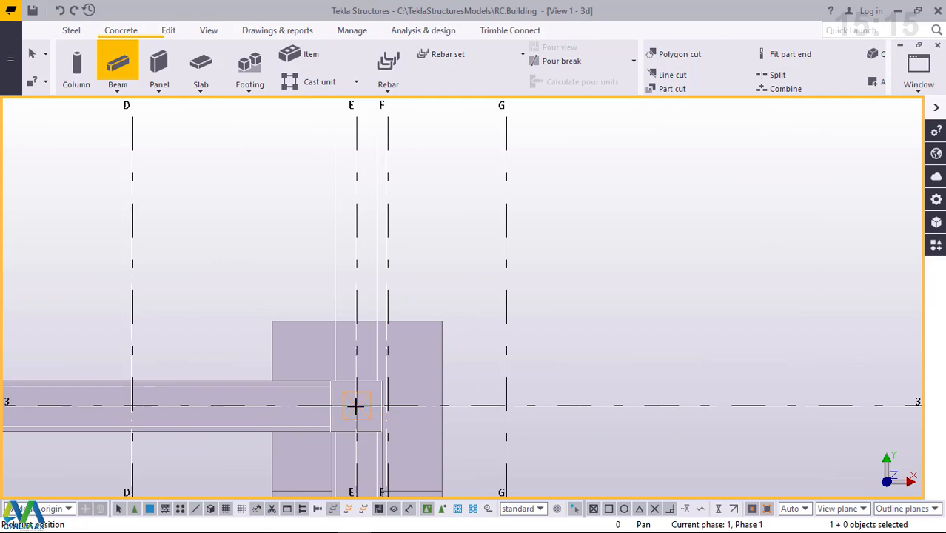
scroll(359, 418, down, 5)
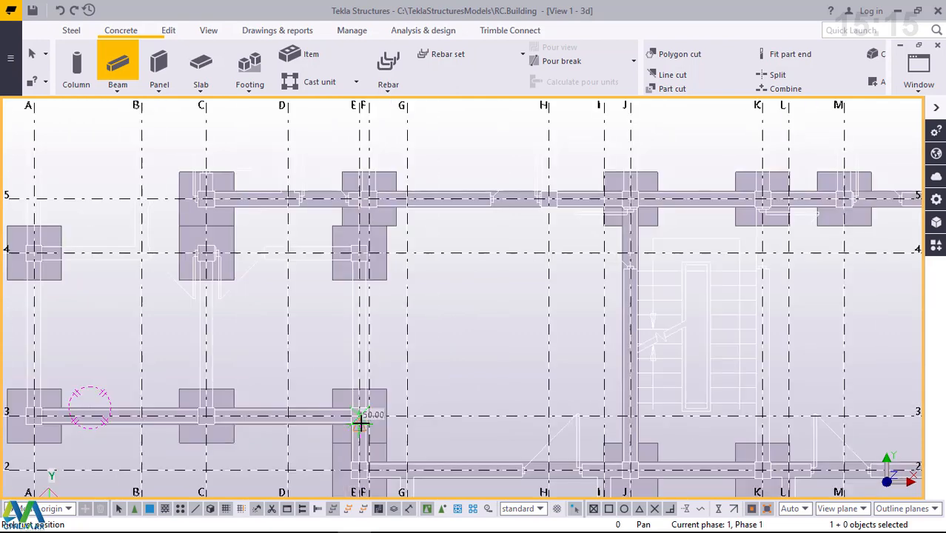
scroll(359, 421, down, 1)
scroll(362, 304, up, 1)
scroll(362, 305, up, 5)
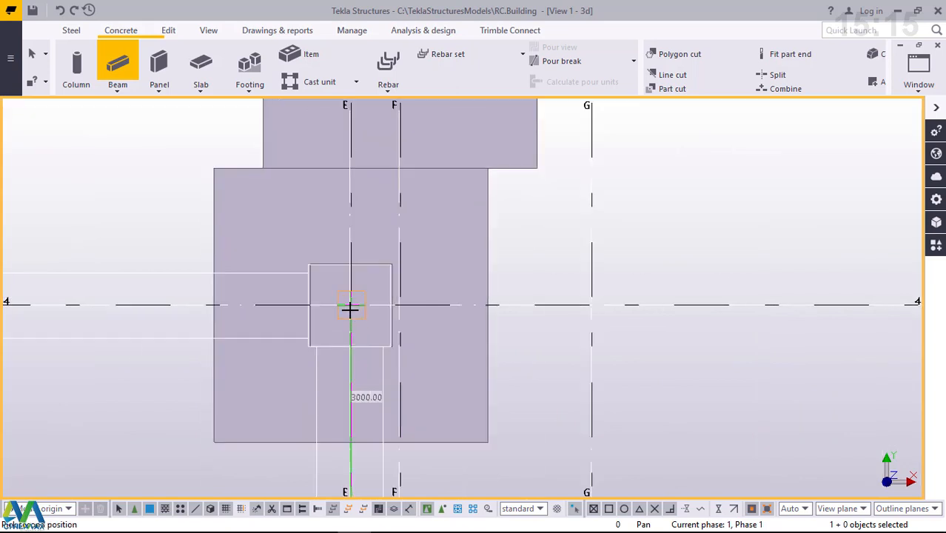
click(350, 305)
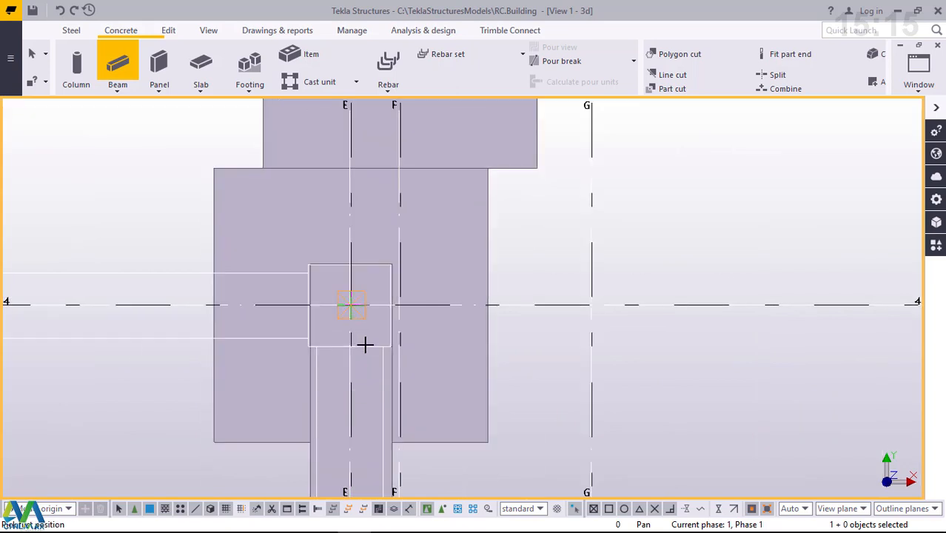
- Model a concrete beam along grid line 4 from the column centre at E-4 to the column centre at C-4
scroll(365, 344, down, 3)
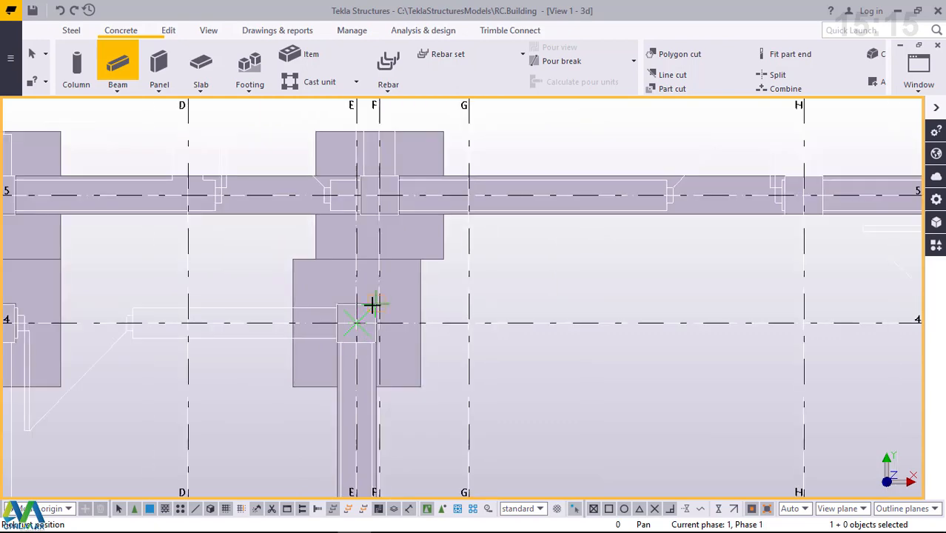
scroll(369, 300, up, 2)
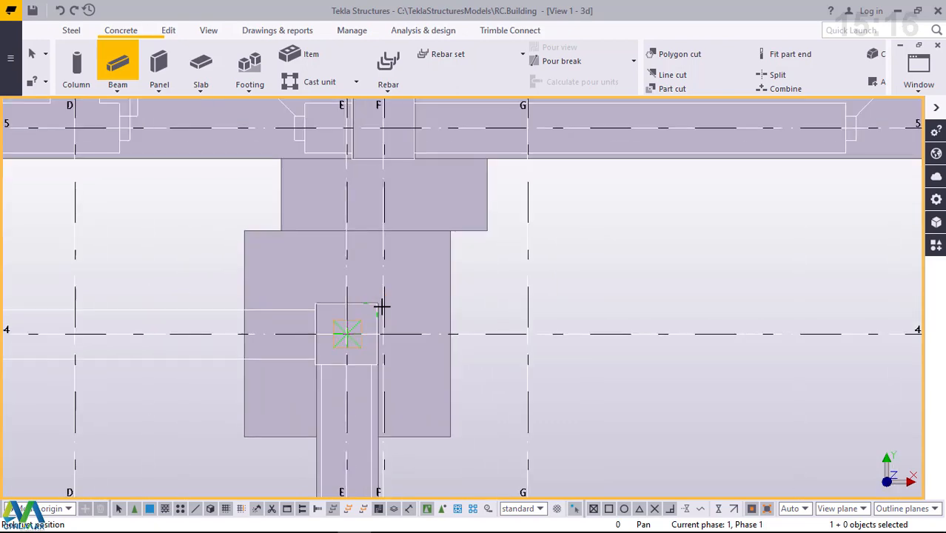
scroll(391, 307, down, 3)
scroll(392, 304, down, 2)
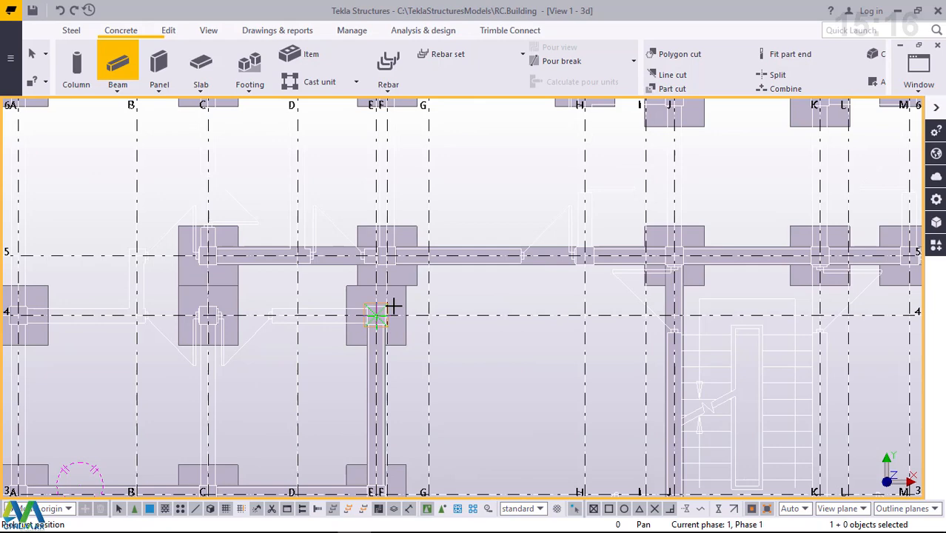
scroll(393, 305, down, 3)
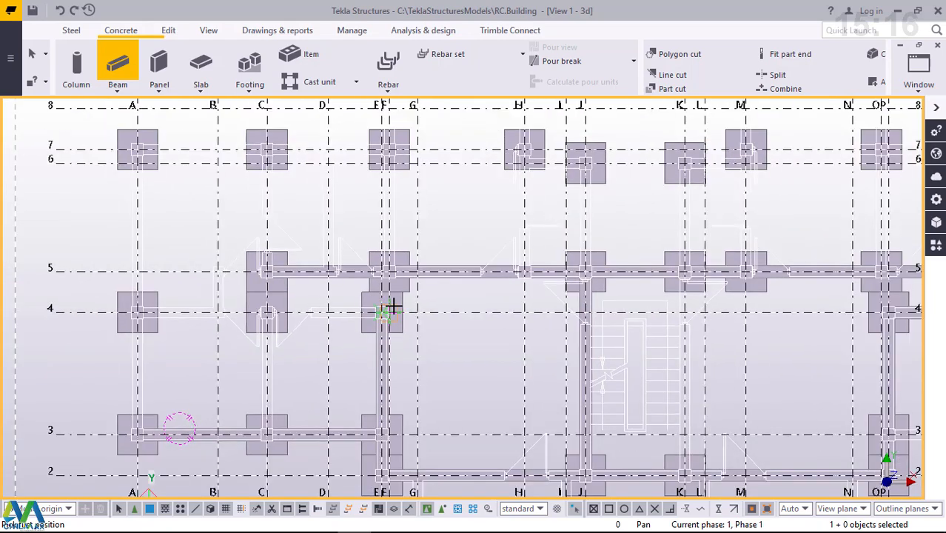
scroll(292, 316, up, 4)
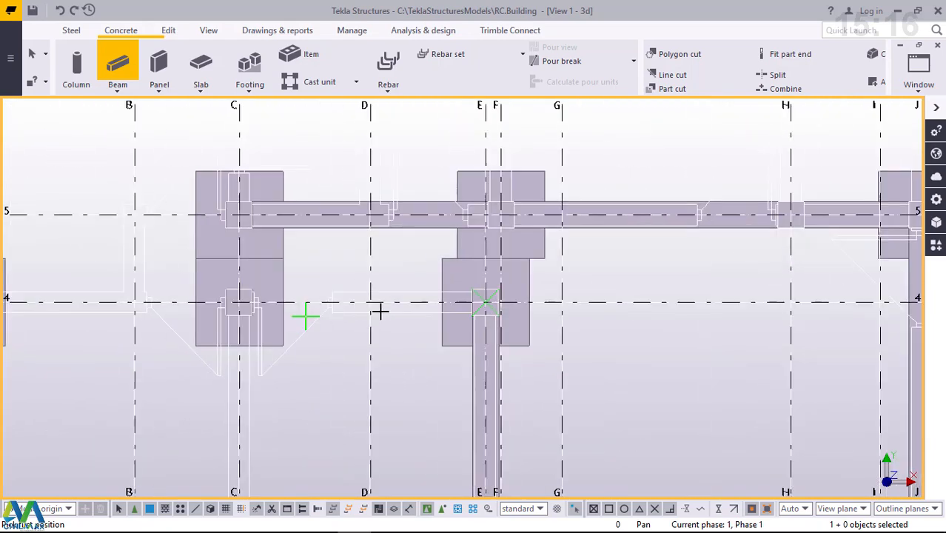
scroll(488, 309, up, 4)
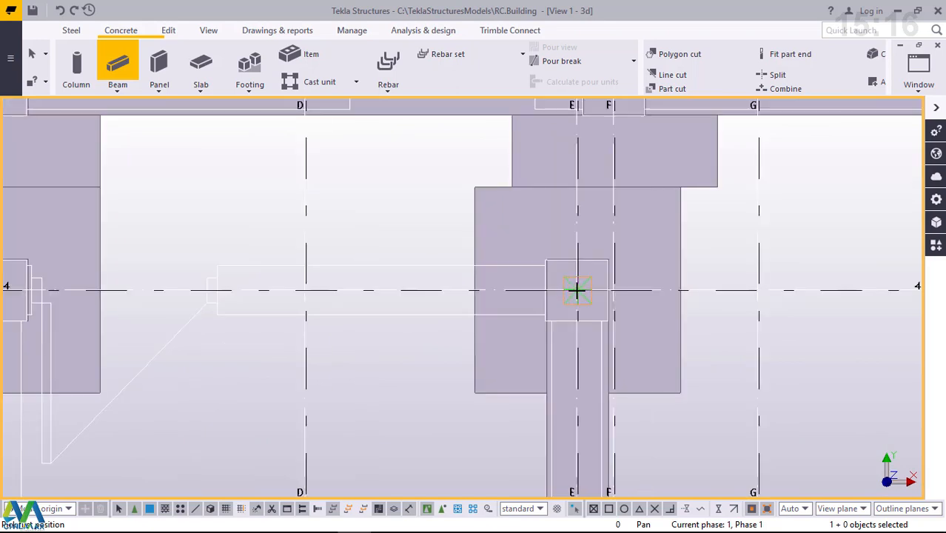
scroll(512, 293, down, 2)
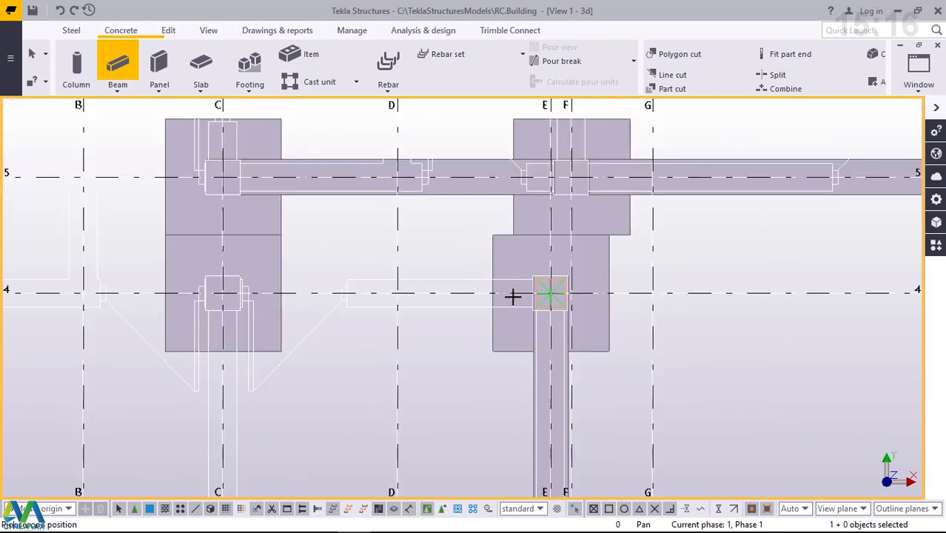
scroll(225, 304, up, 2)
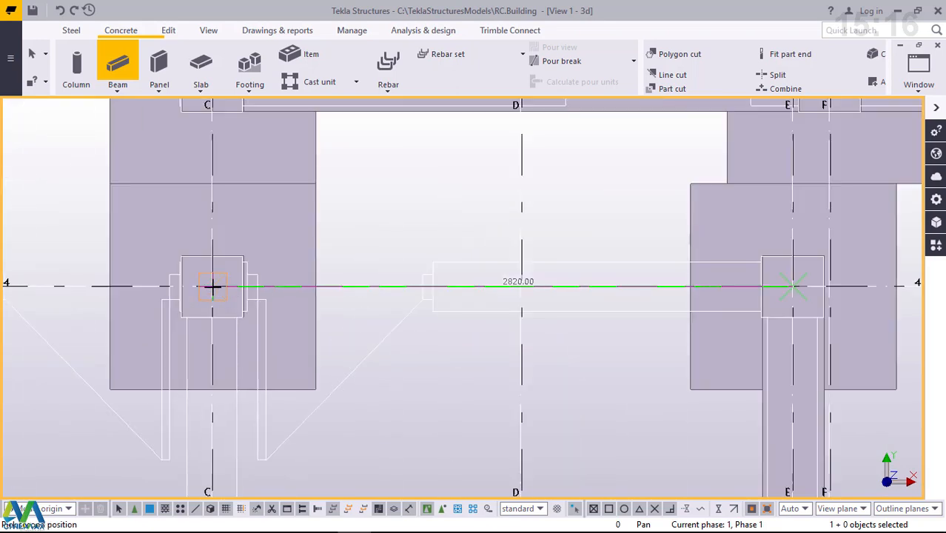
click(213, 287)
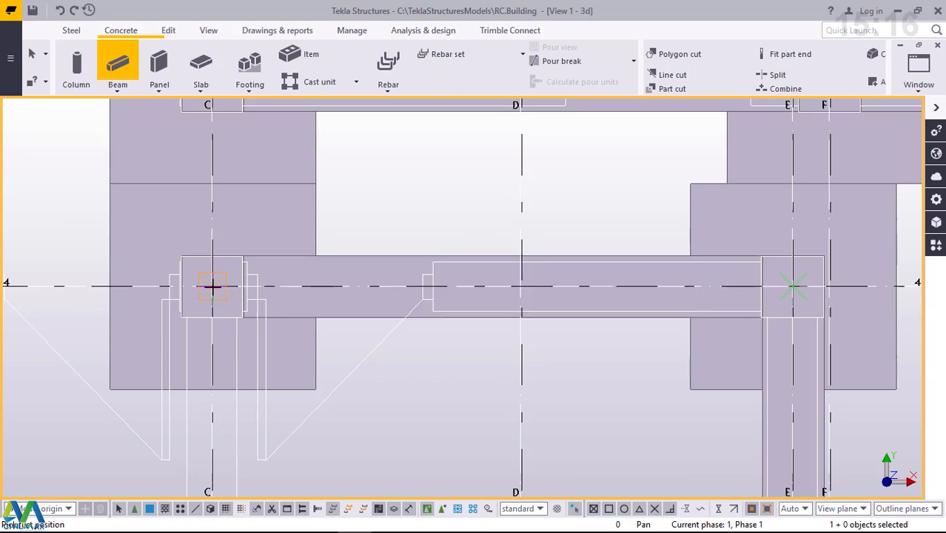
- Model a concrete beam along grid line 4 from the column centre at C-4 to the column centre at A-4
scroll(213, 286, down, 1)
scroll(359, 294, down, 2)
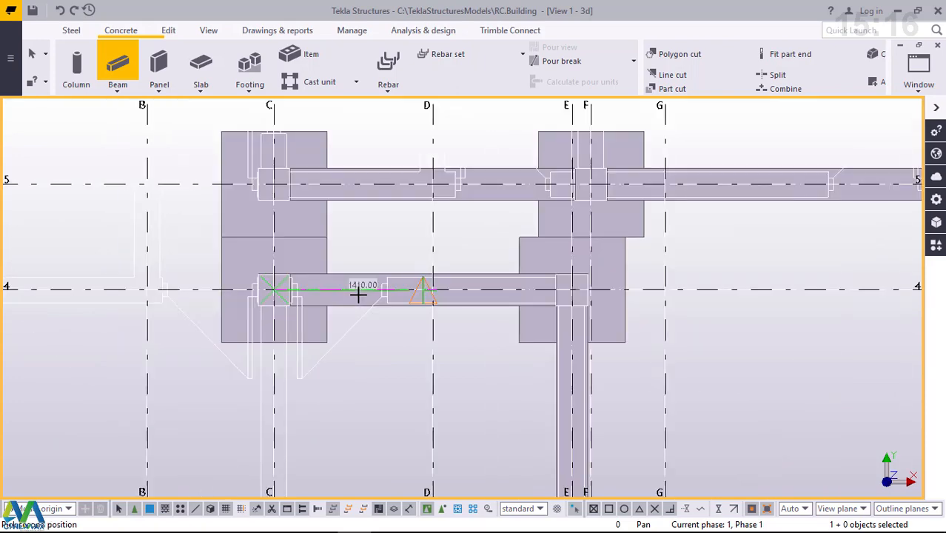
scroll(357, 293, down, 2)
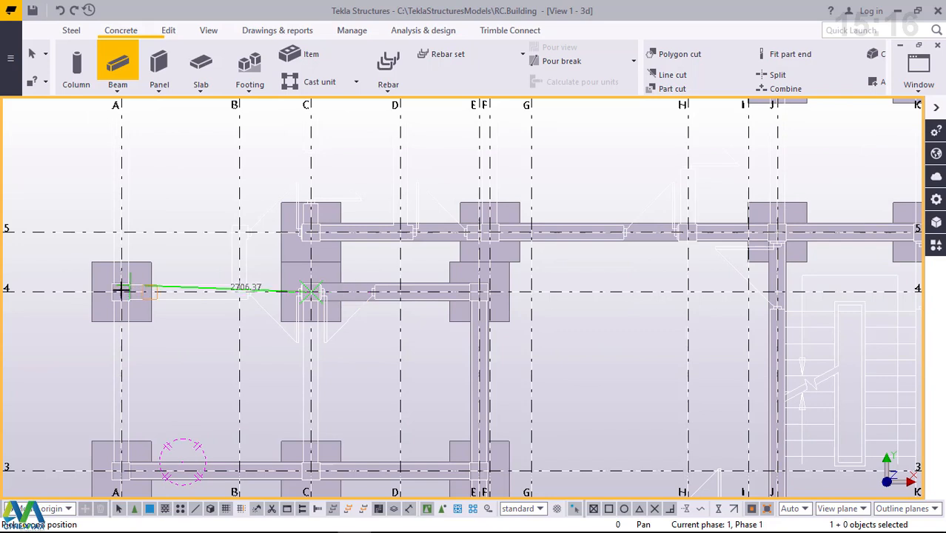
scroll(119, 293, up, 2)
scroll(118, 294, up, 3)
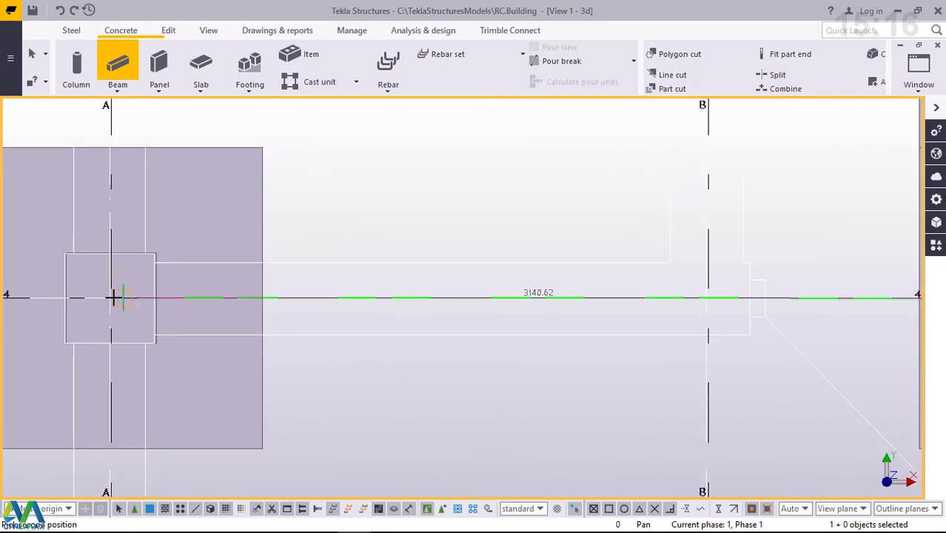
click(113, 298)
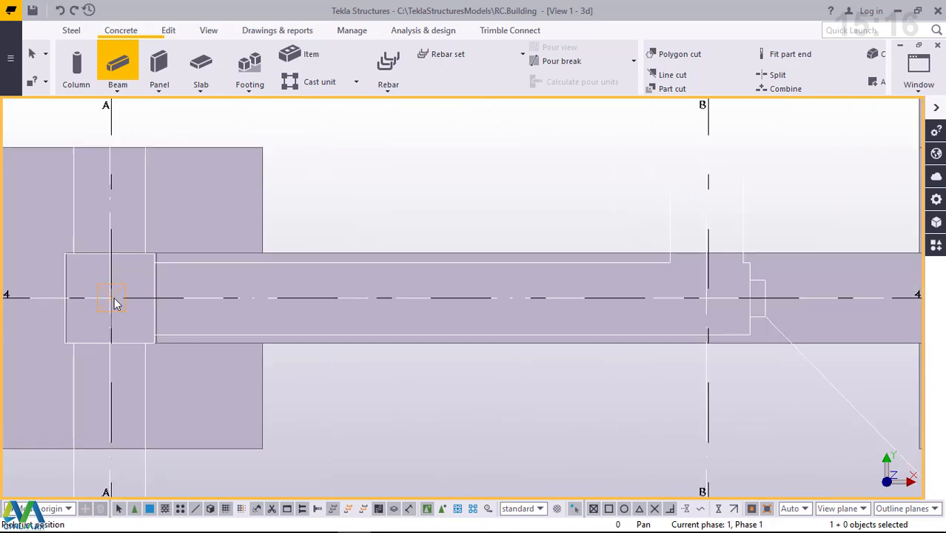
- Model a concrete beam along grid line A from the column centre at A-4 to the column centre at A-3
scroll(231, 228, down, 2)
scroll(231, 228, down, 4)
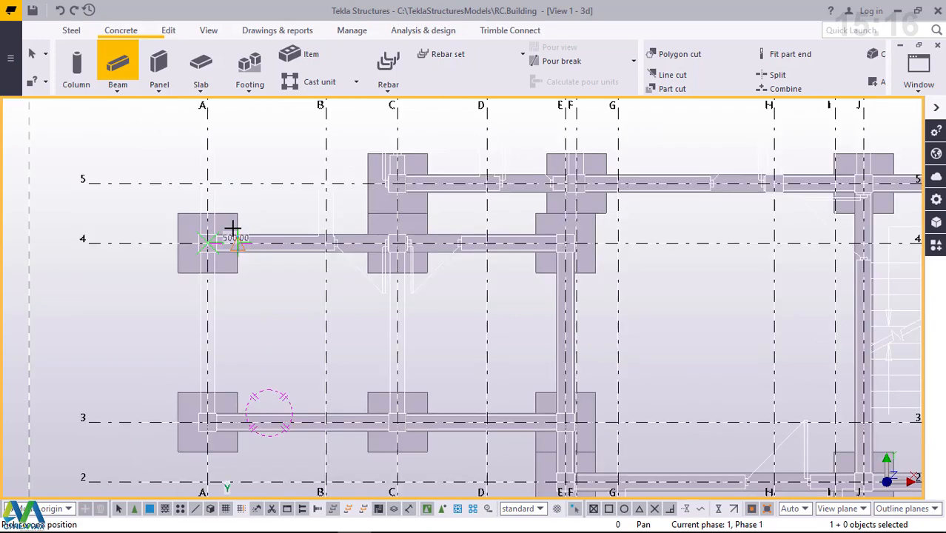
scroll(213, 370, up, 3)
scroll(214, 375, up, 5)
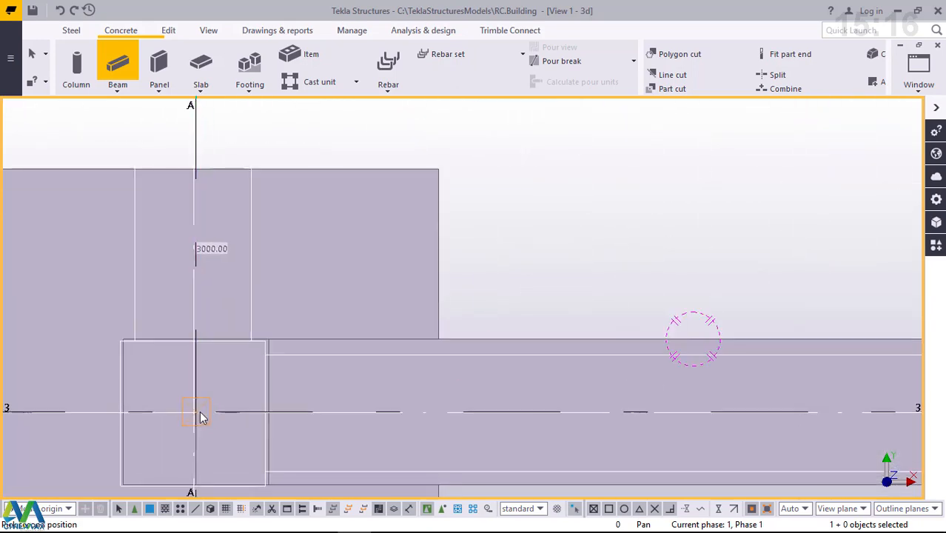
click(197, 411)
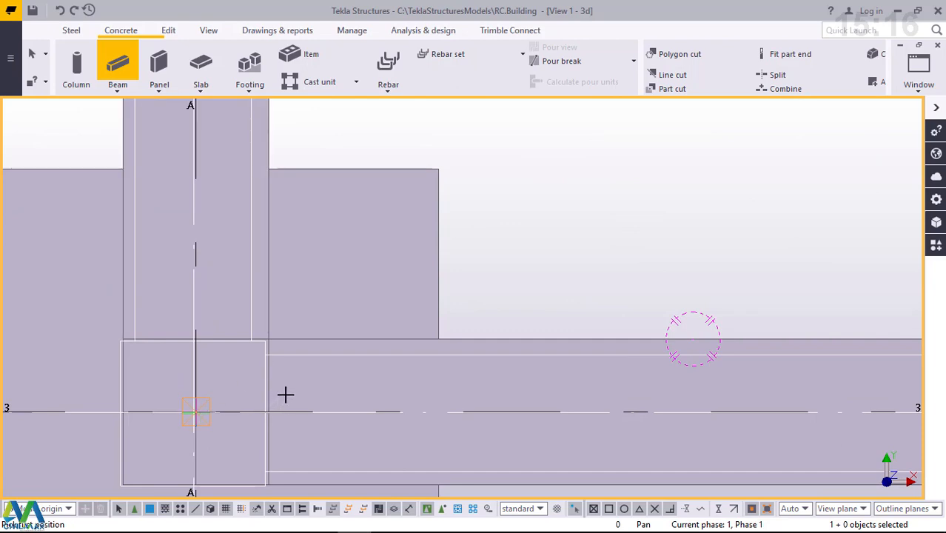
- Model a concrete beam along grid line A from the column centre at A-7 to the column centre at A-4
scroll(285, 393, down, 3)
scroll(289, 393, down, 3)
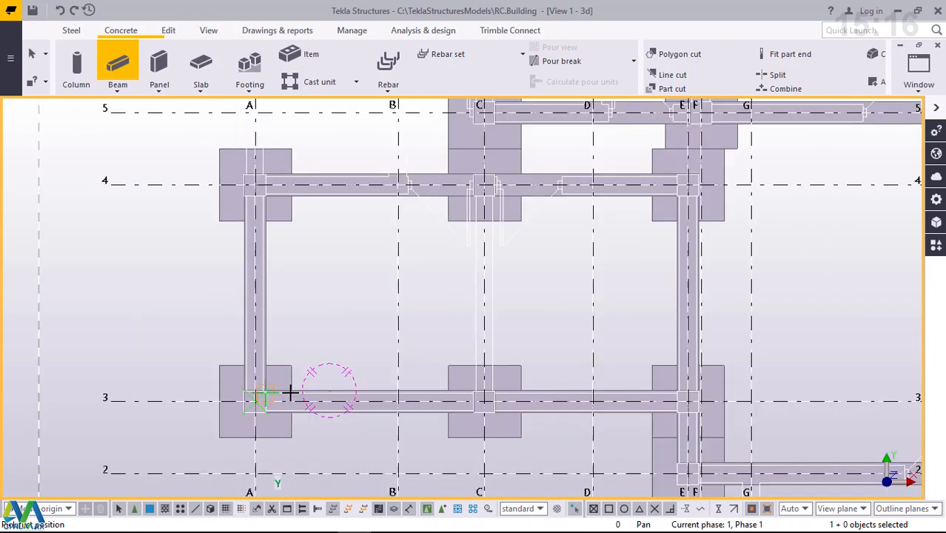
scroll(294, 389, down, 2)
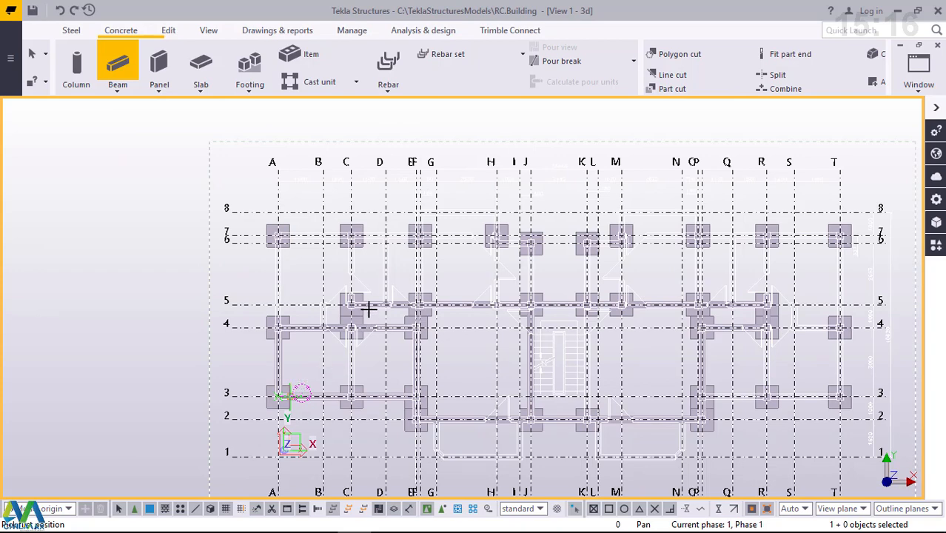
scroll(342, 270, down, 3)
scroll(285, 352, up, 3)
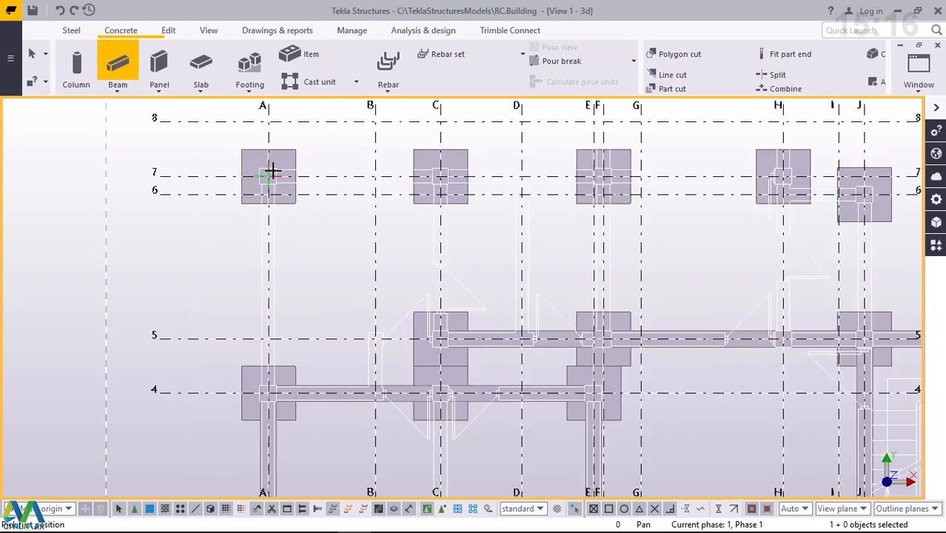
scroll(270, 169, up, 2)
scroll(278, 193, up, 3)
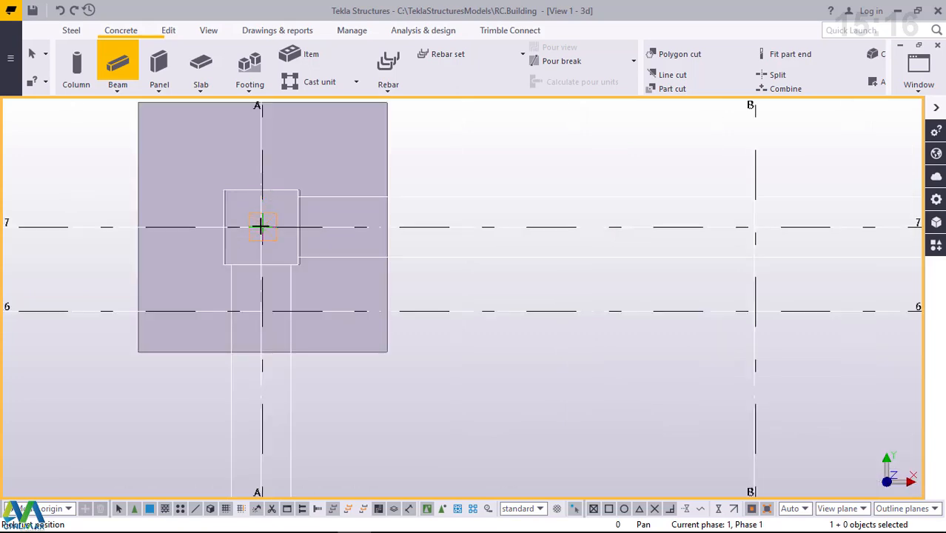
scroll(275, 196, down, 5)
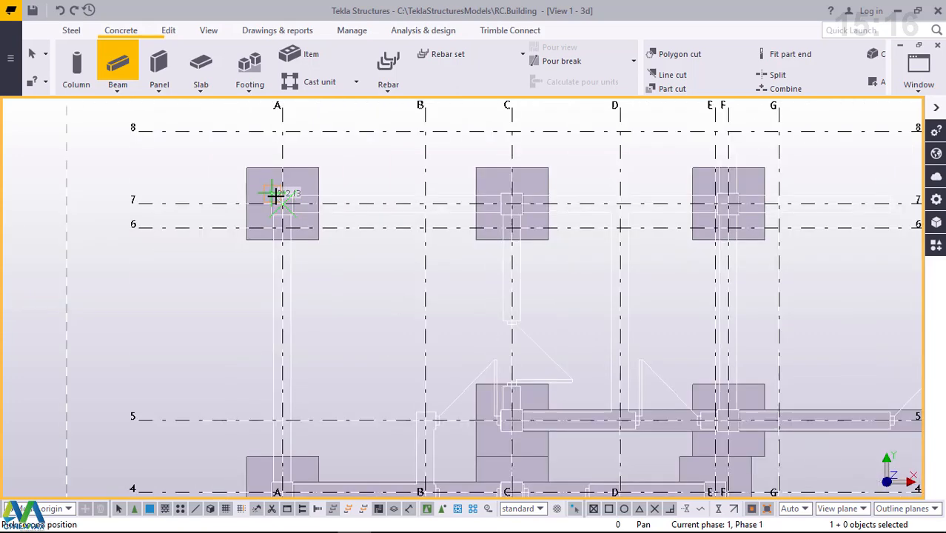
scroll(281, 346, up, 2)
scroll(280, 349, up, 2)
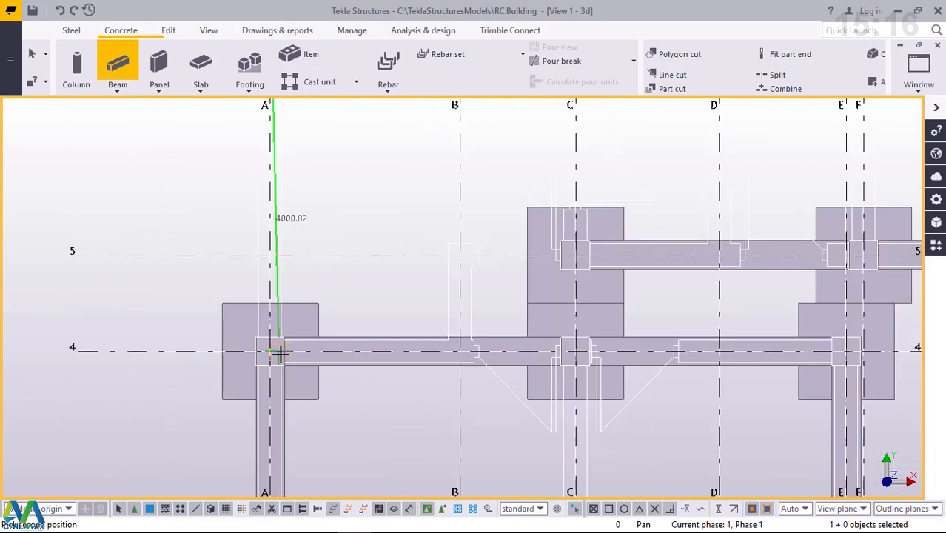
scroll(279, 355, up, 5)
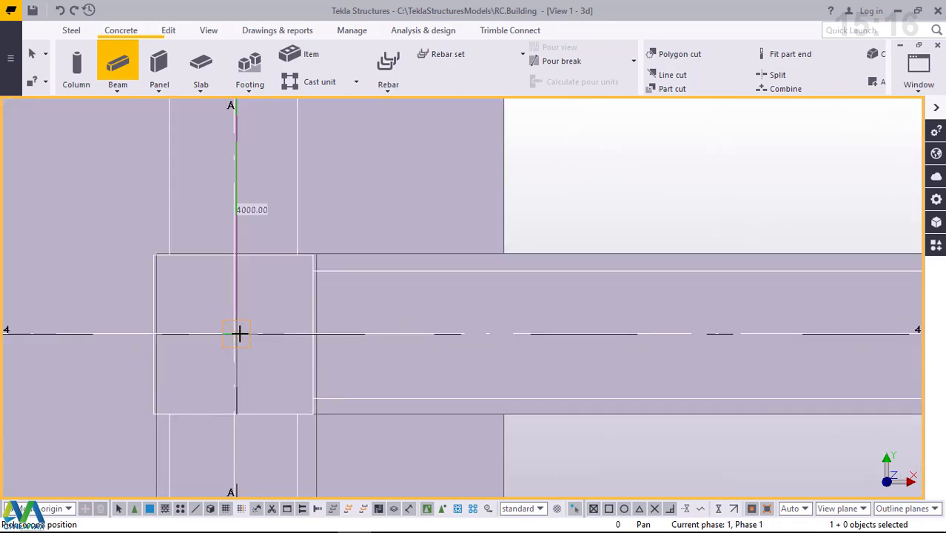
click(237, 333)
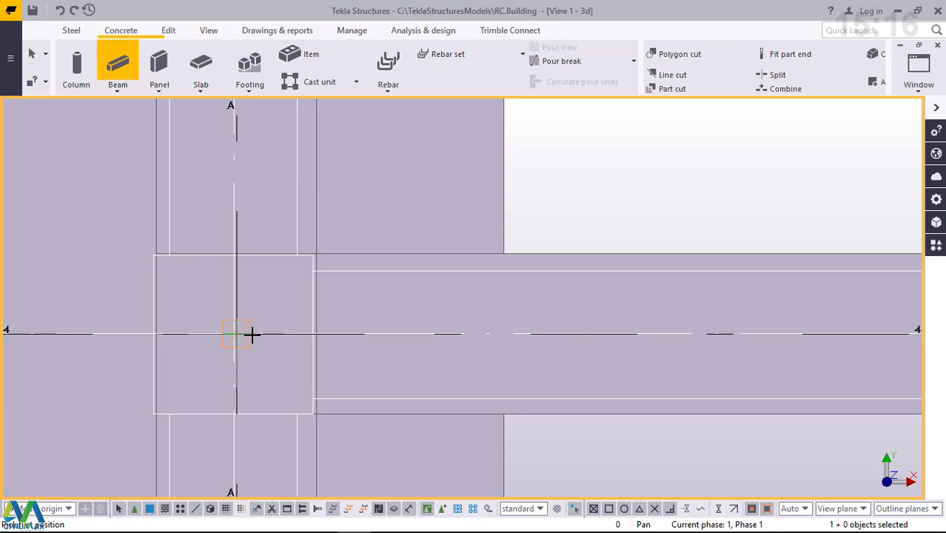
- Model a concrete beam along grid line 7 from the column centre at A-7 to the column centre at C-7
scroll(252, 341, down, 3)
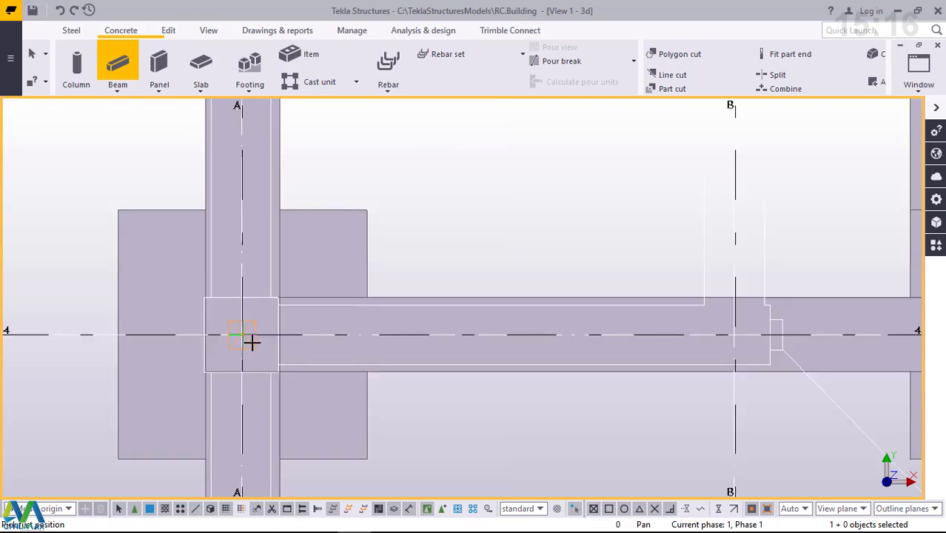
scroll(254, 344, down, 3)
scroll(253, 344, down, 3)
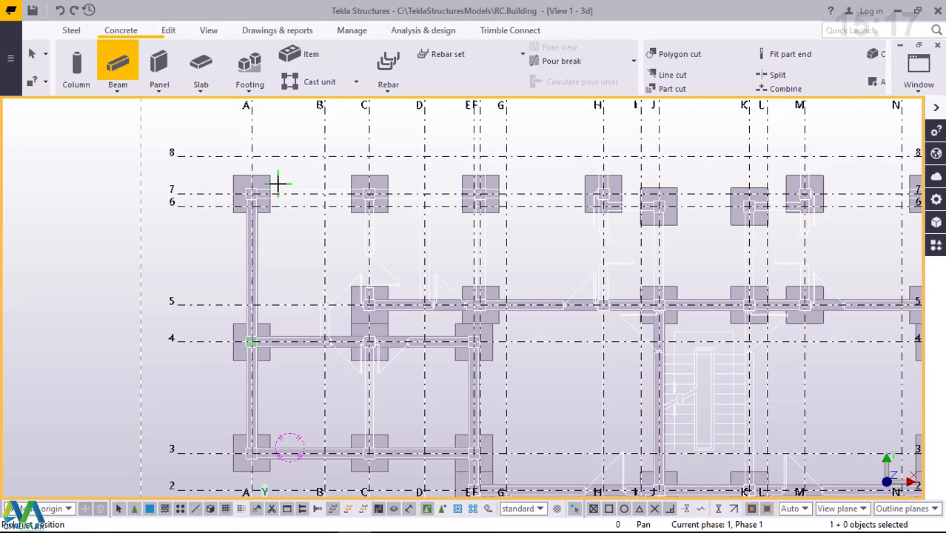
scroll(280, 179, up, 6)
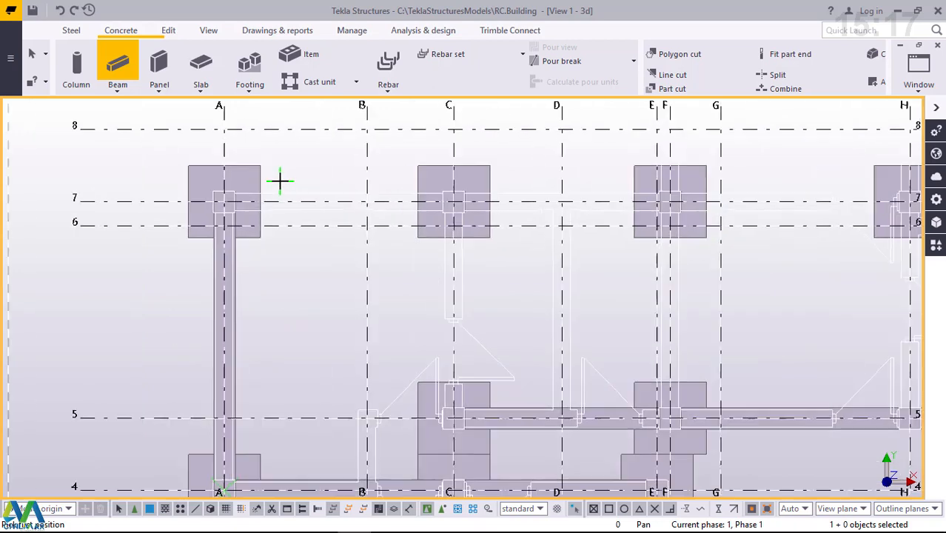
click(181, 218)
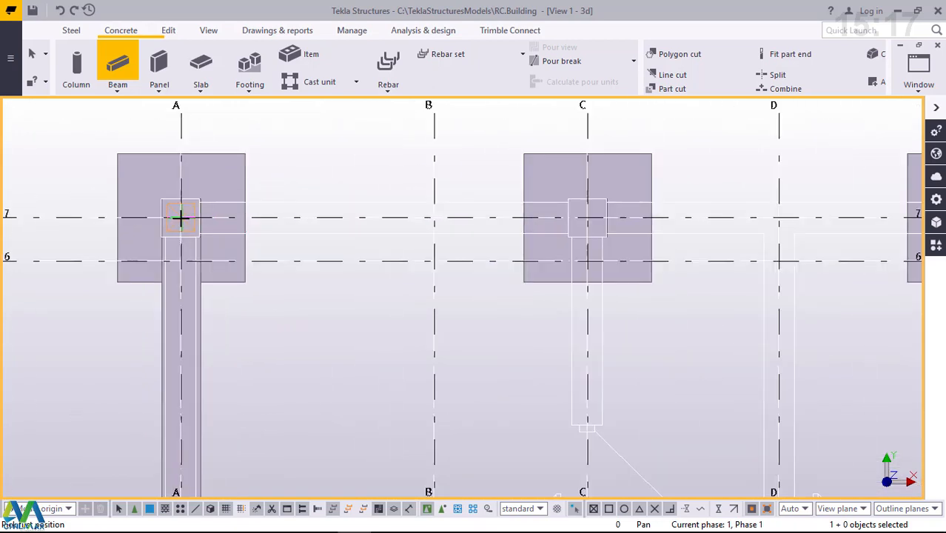
click(585, 217)
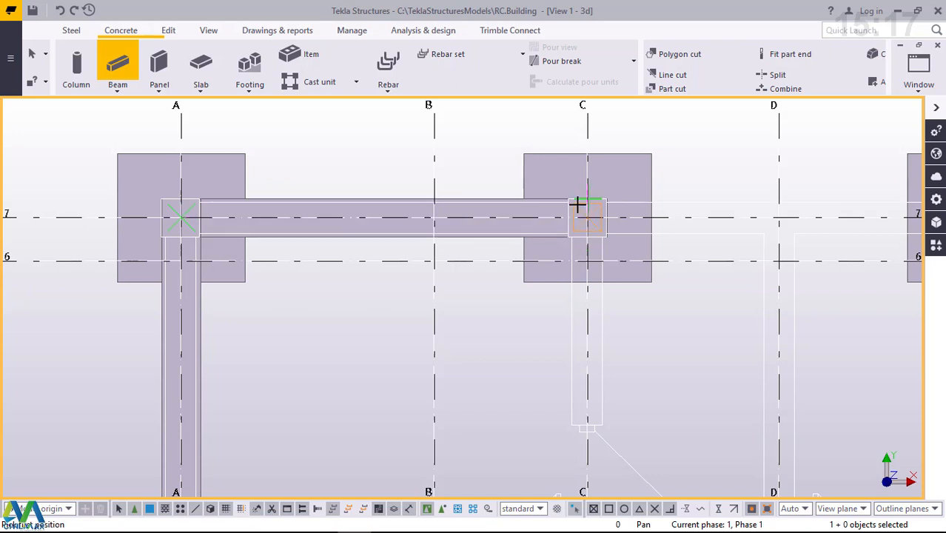
- Model a concrete beam along grid line C from the column centre at C-7 to the column centre at C-5
scroll(578, 206, down, 5)
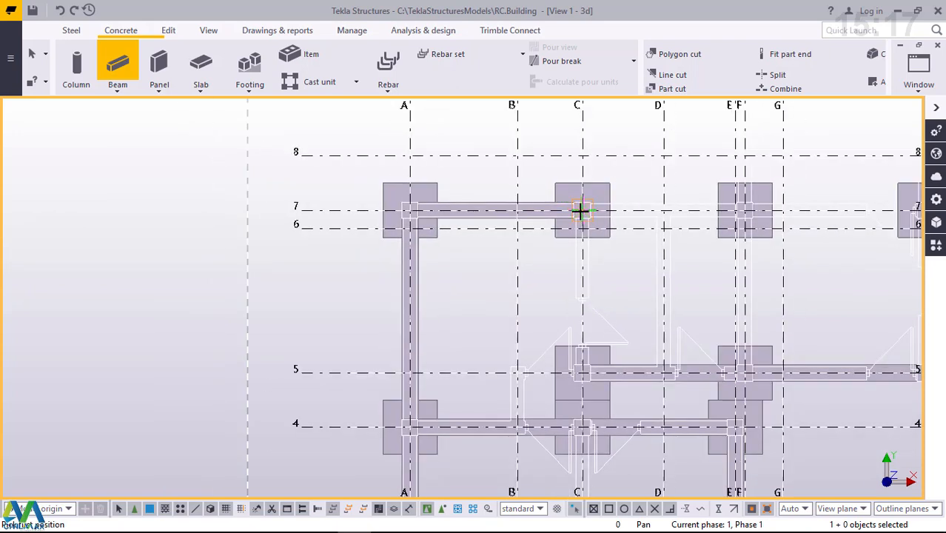
scroll(581, 211, up, 2)
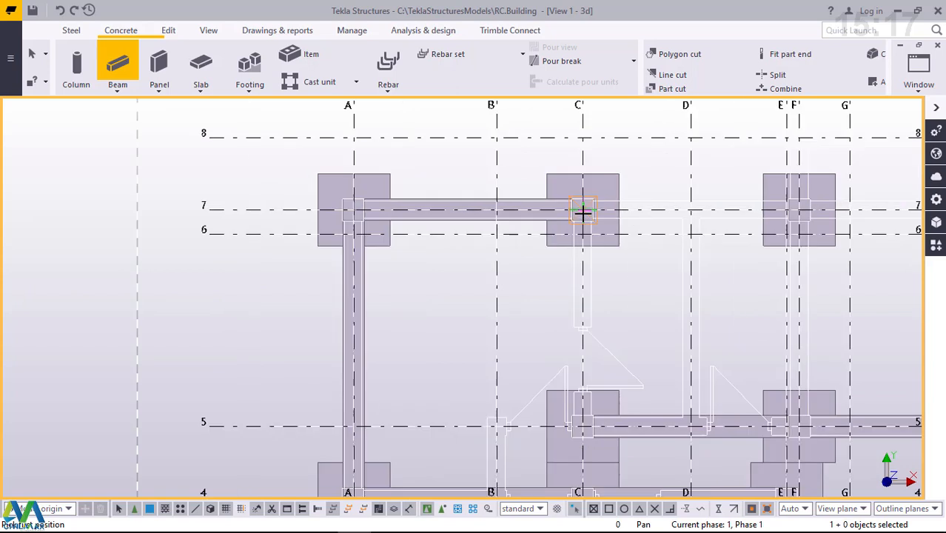
click(583, 212)
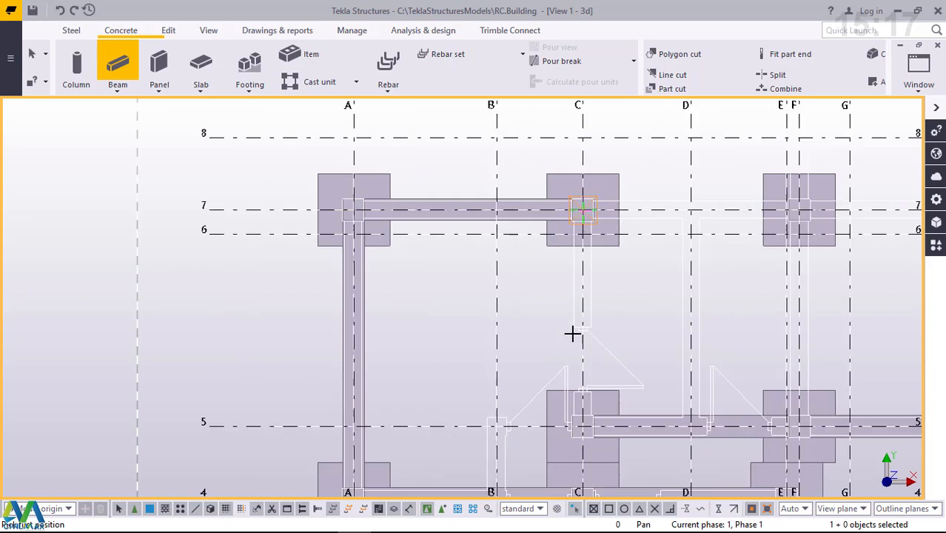
click(582, 427)
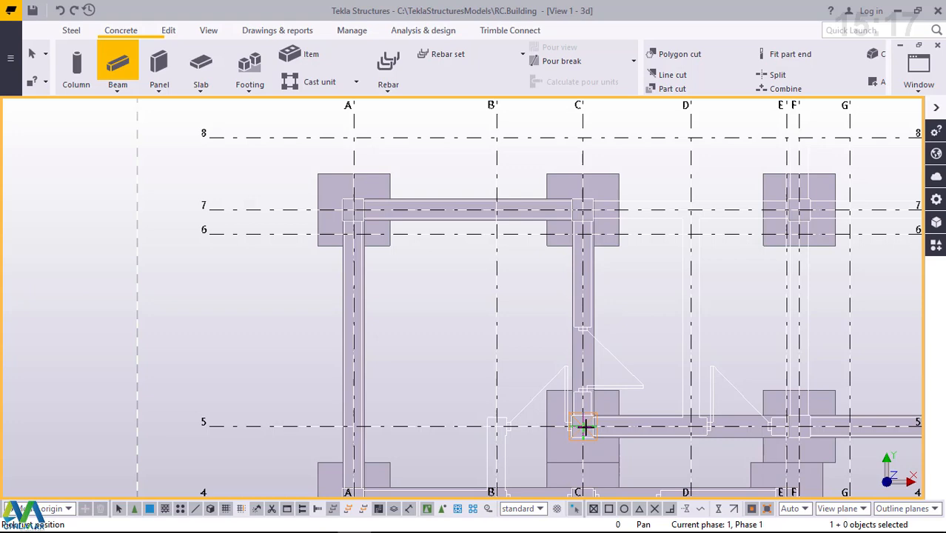
- Model a concrete beam along grid line 7 from the column centre at C-7 to the column centre at H-7
click(582, 213)
scroll(424, 279, down, 4)
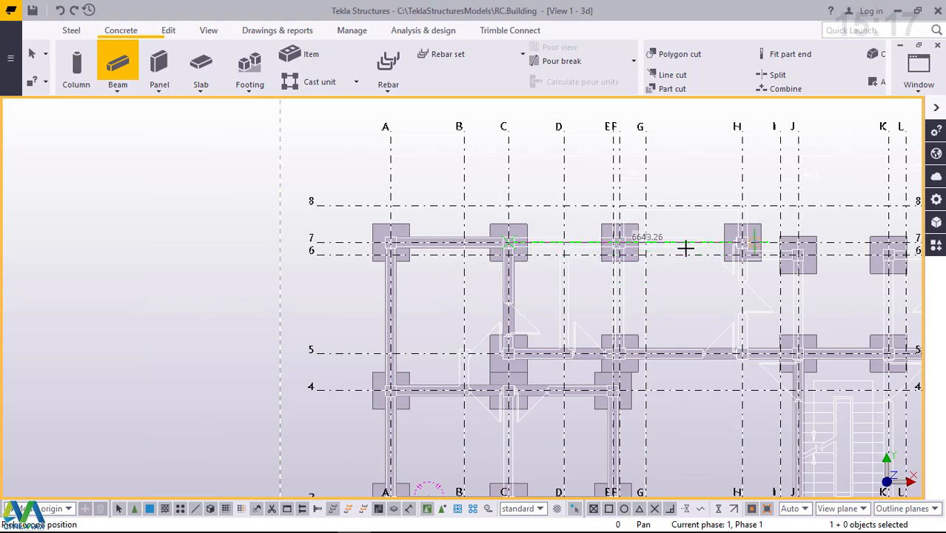
scroll(696, 247, up, 4)
scroll(445, 269, down, 2)
scroll(444, 272, down, 2)
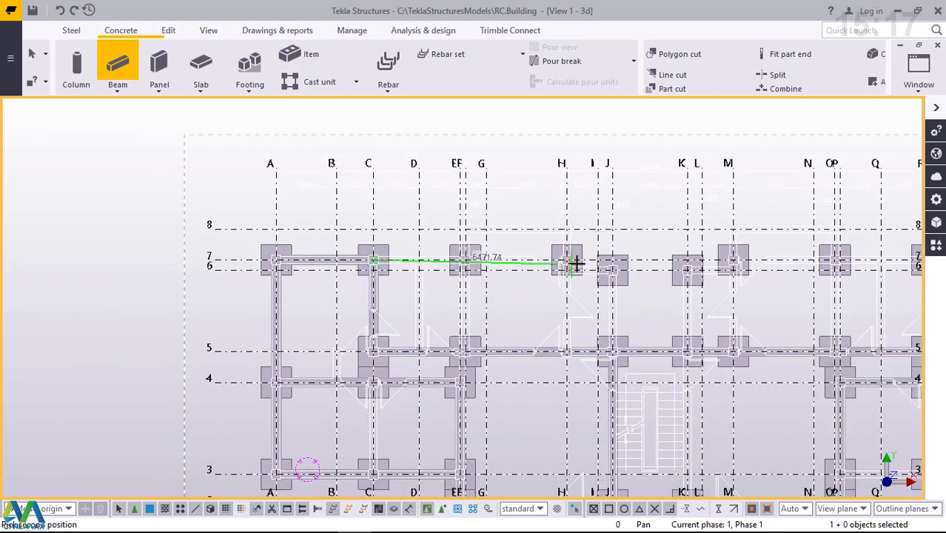
scroll(576, 263, up, 6)
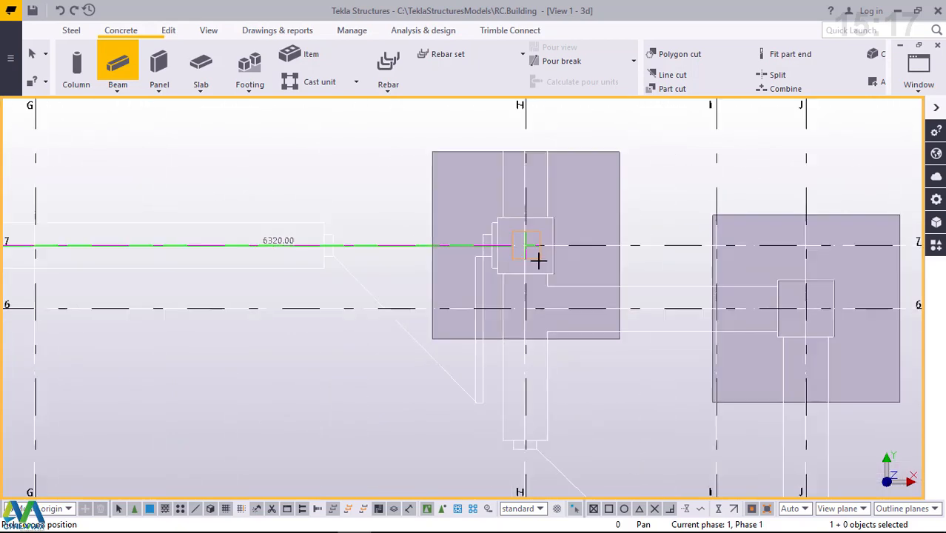
scroll(538, 259, up, 1)
click(521, 242)
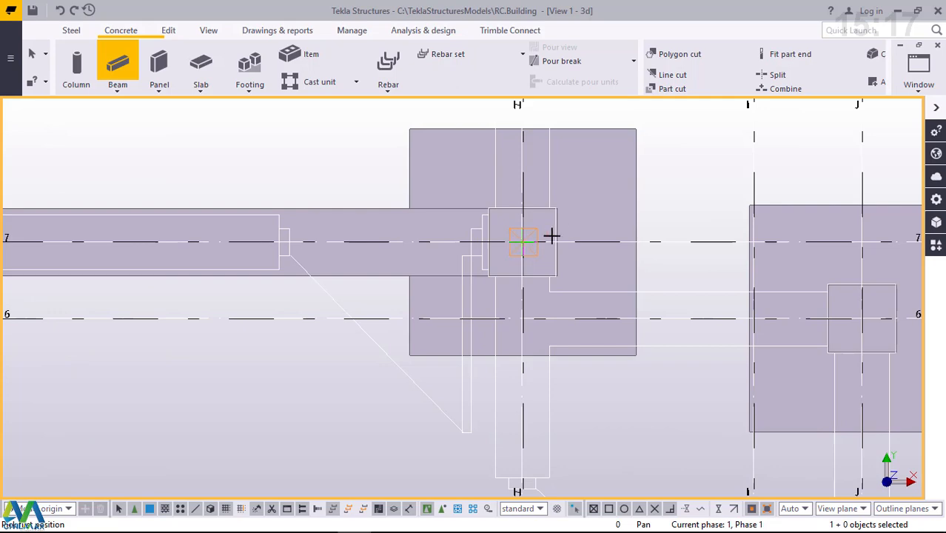
- Model a concrete beam along grid line F from the column centre at F-7 to the column centre at F-5
scroll(576, 228, down, 2)
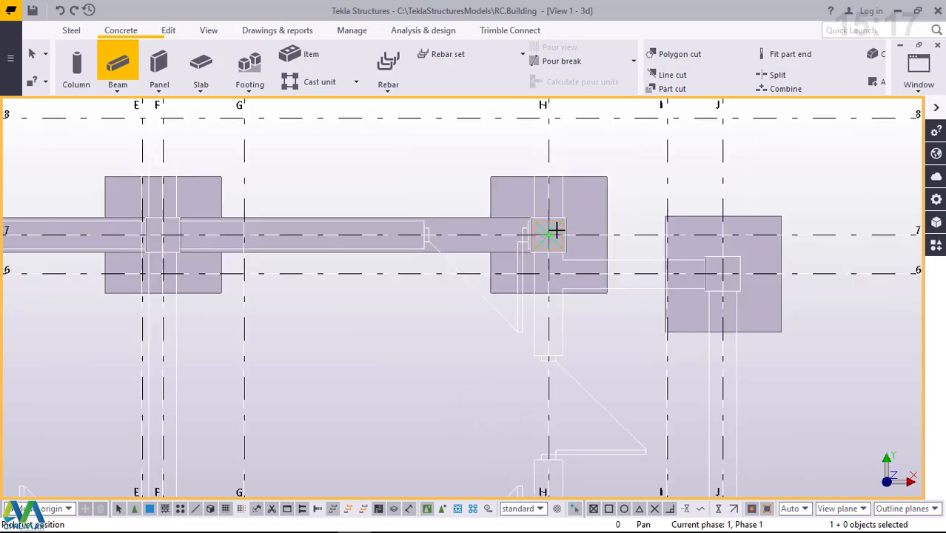
scroll(555, 232, down, 3)
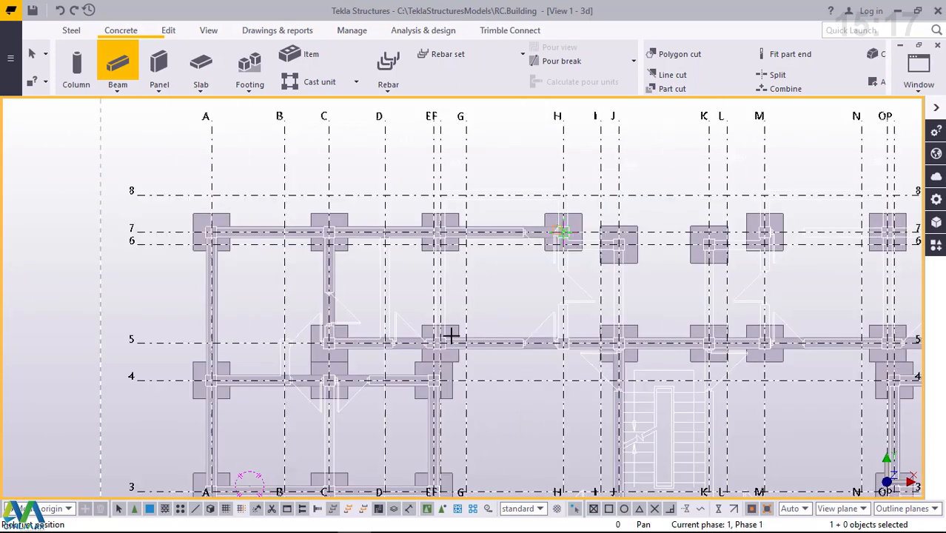
scroll(451, 337, up, 3)
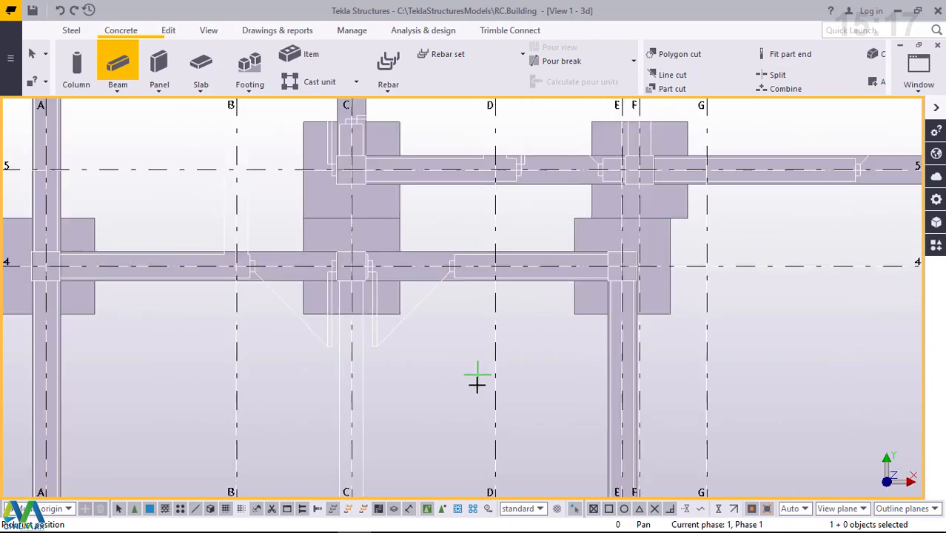
scroll(477, 383, down, 3)
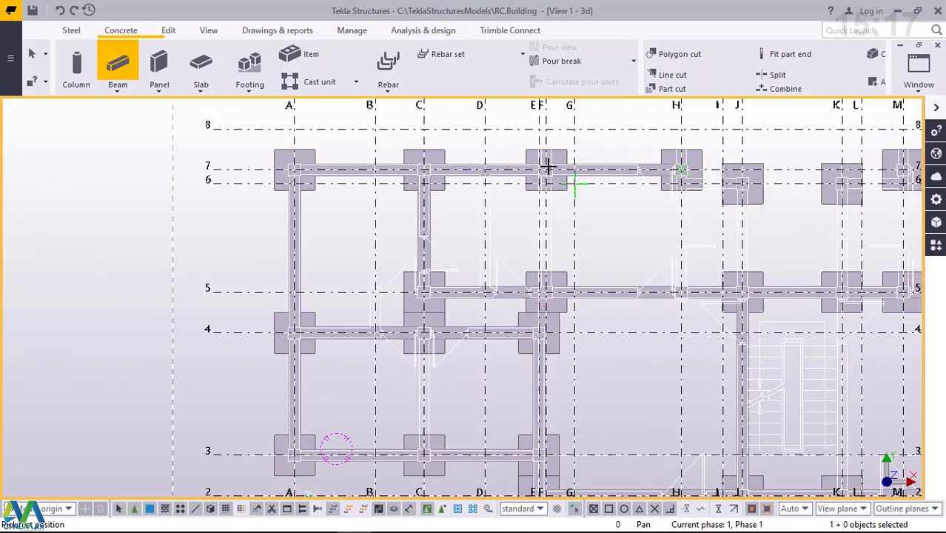
scroll(547, 168, up, 3)
scroll(552, 163, up, 3)
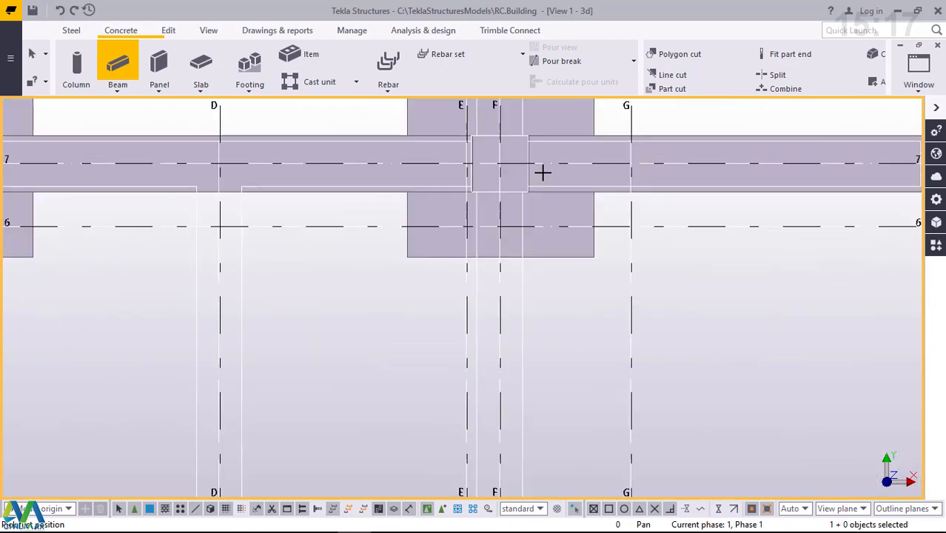
click(501, 169)
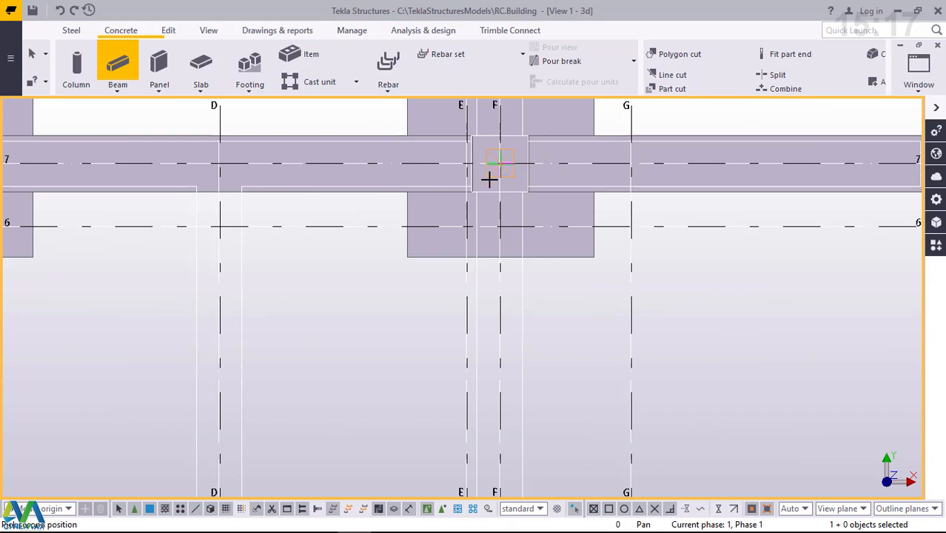
scroll(489, 179, down, 5)
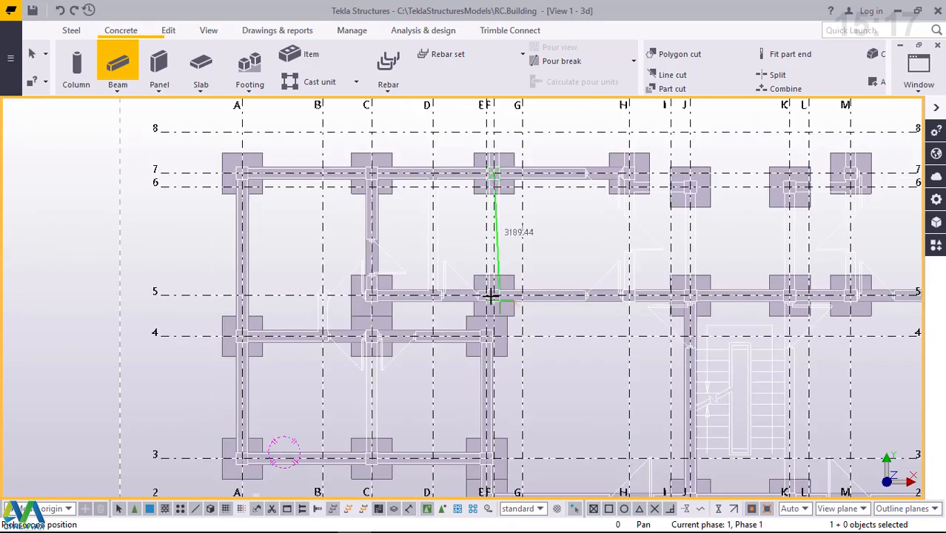
scroll(493, 295, up, 2)
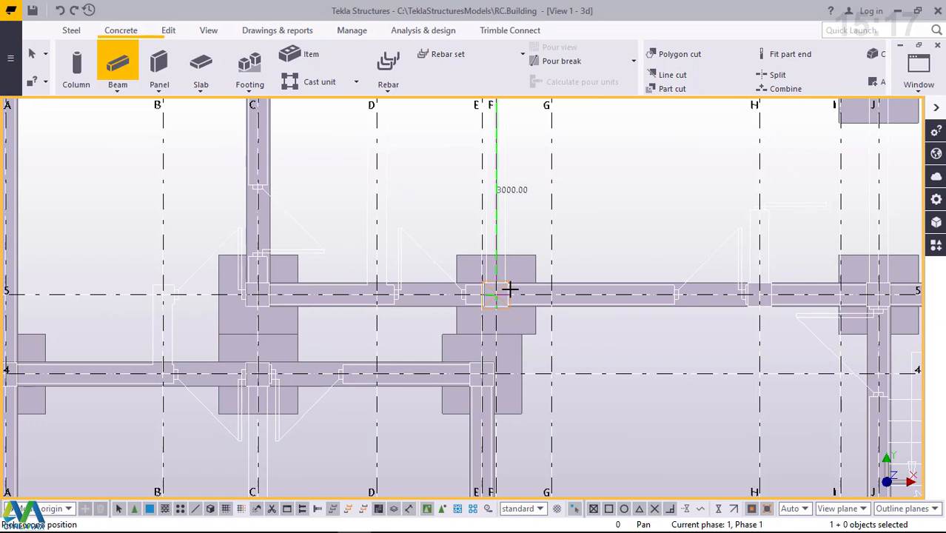
scroll(510, 290, up, 3)
click(498, 293)
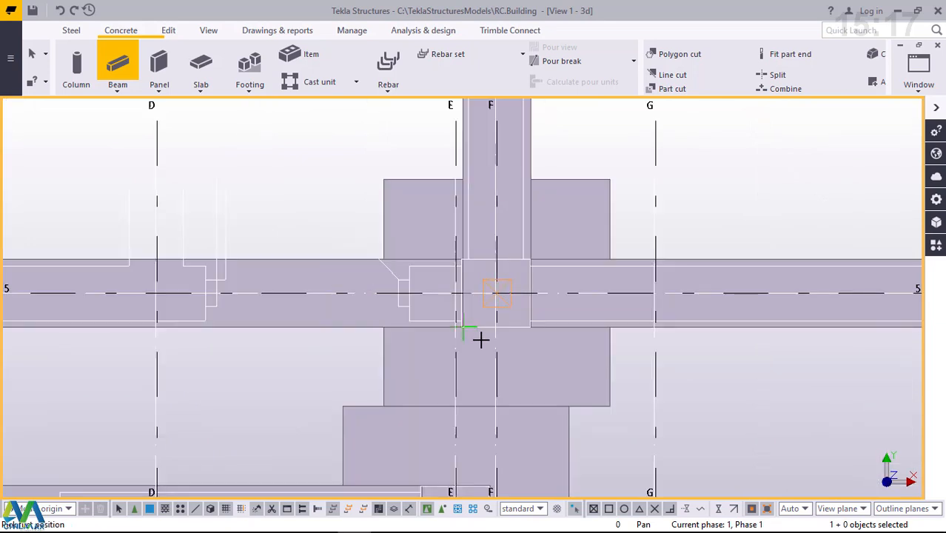
- Model a concrete beam along grid line C between the column centres at C-4 and C-5
scroll(478, 347, down, 2)
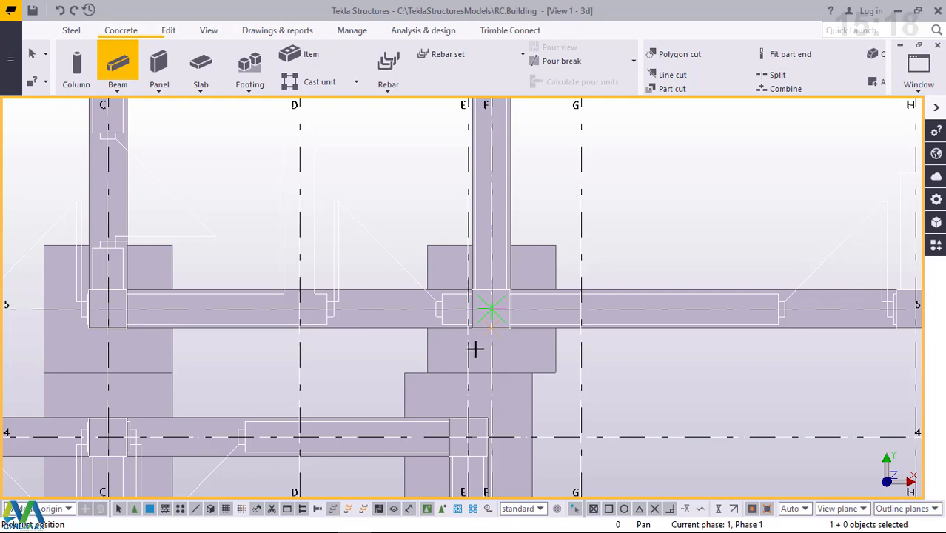
scroll(460, 351, down, 3)
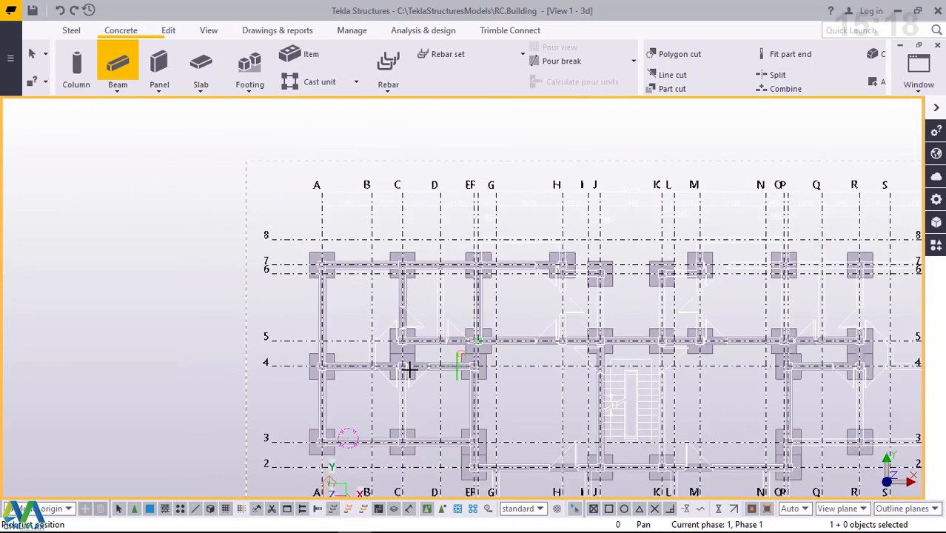
scroll(409, 367, up, 3)
scroll(407, 368, up, 3)
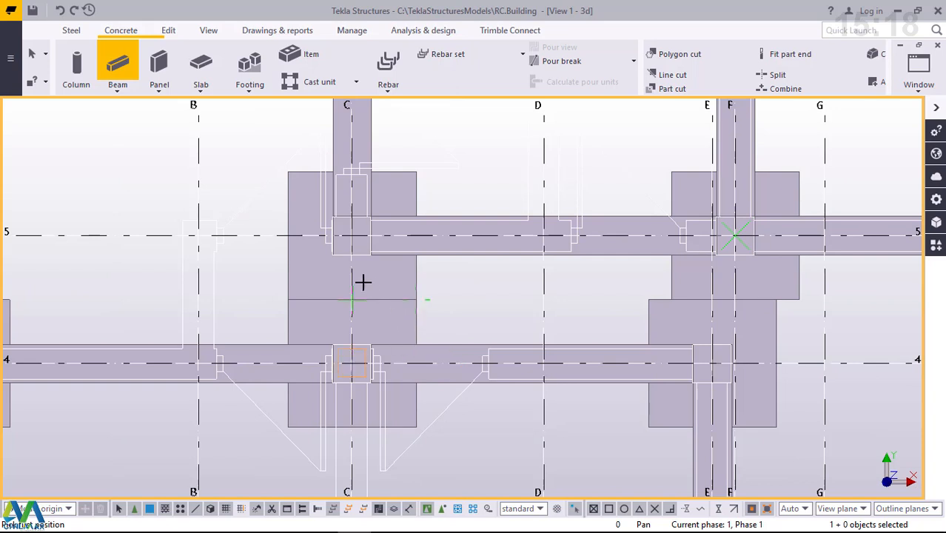
click(348, 235)
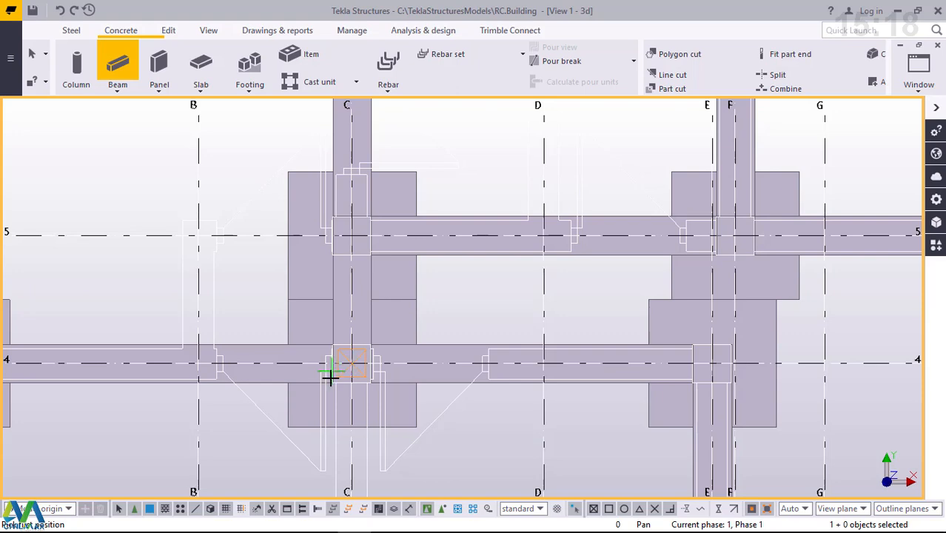
- Model a concrete beam along grid line H from the column centre at H-7 to grid intersection H-5, and end the beam command
scroll(333, 376, down, 3)
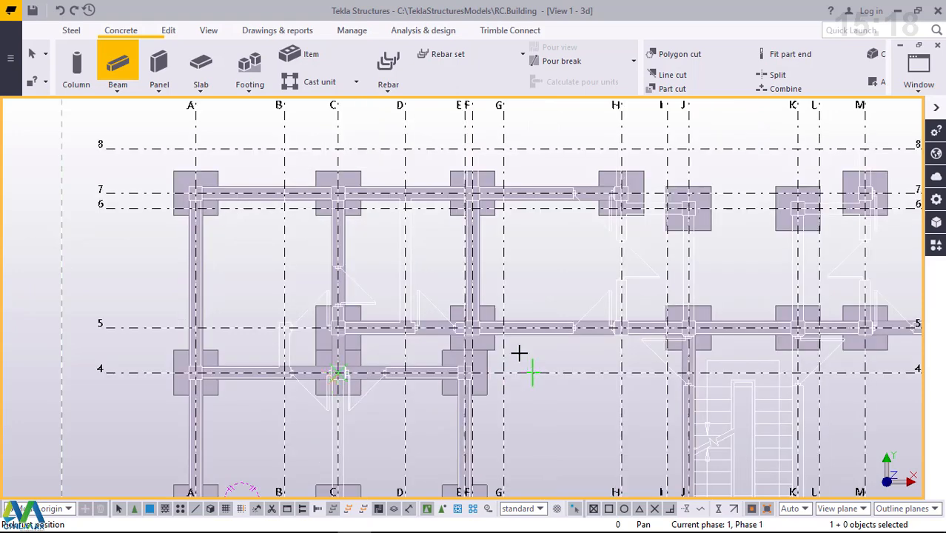
scroll(538, 260, up, 1)
scroll(558, 188, up, 1)
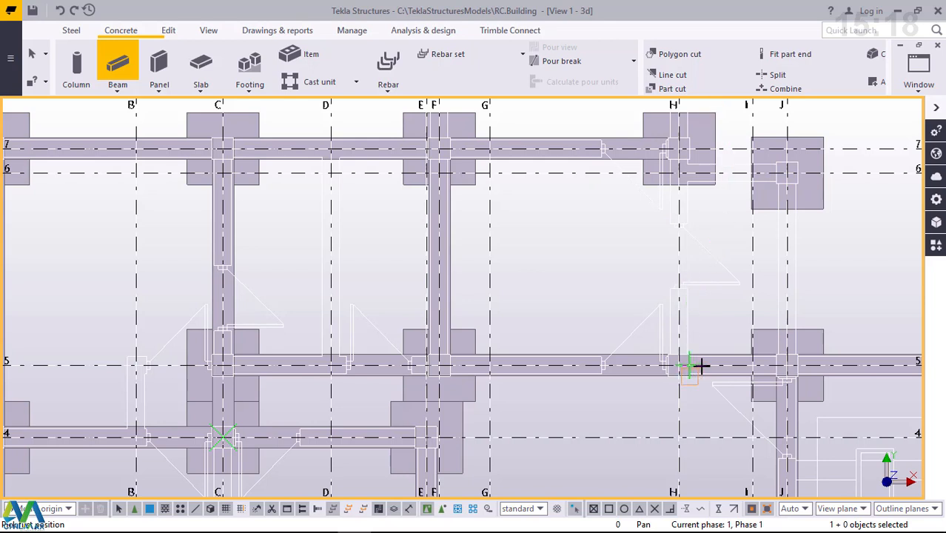
scroll(700, 365, up, 8)
scroll(459, 394, down, 3)
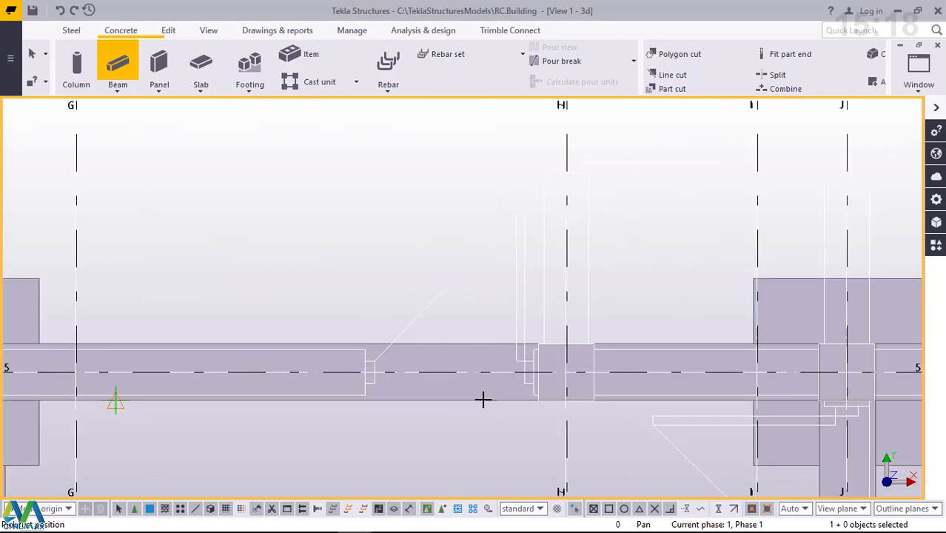
scroll(570, 379, down, 2)
scroll(584, 370, down, 2)
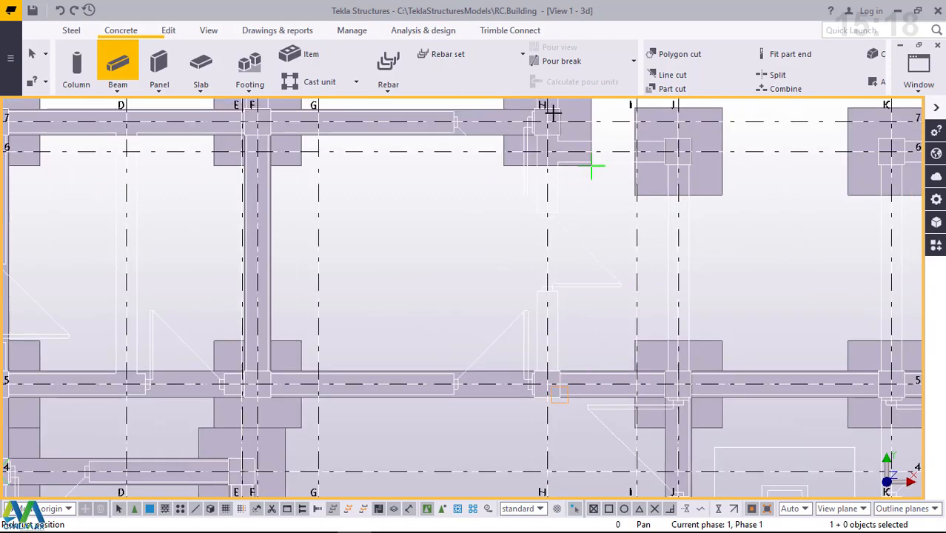
scroll(551, 112, up, 1)
scroll(552, 113, up, 6)
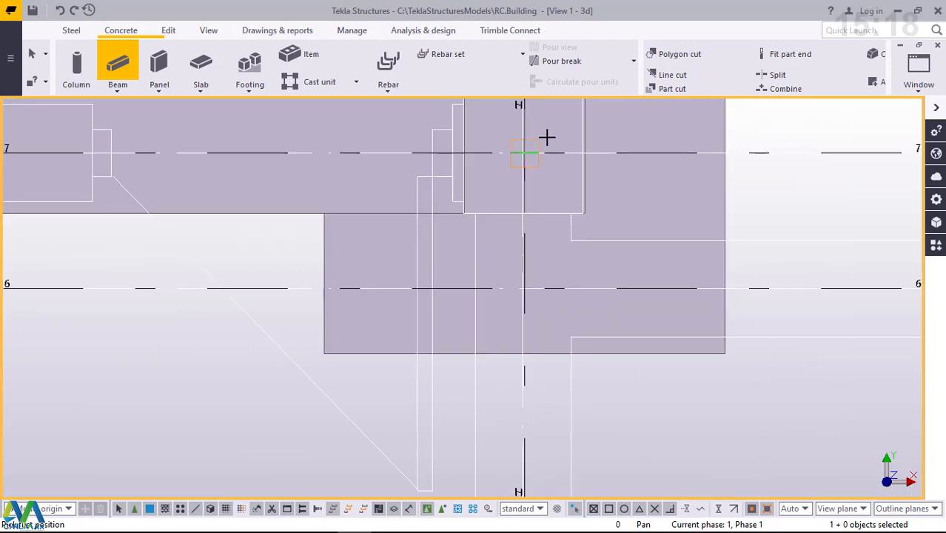
click(525, 152)
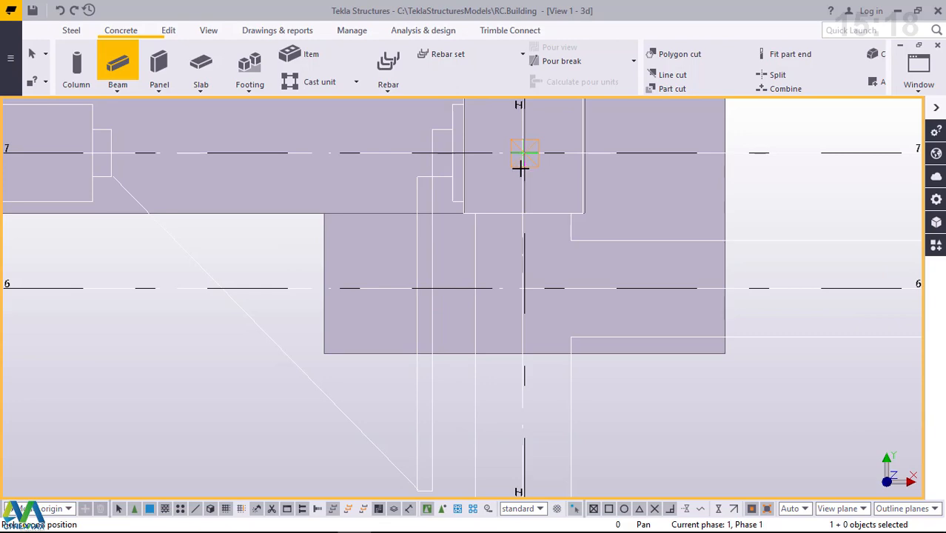
scroll(520, 168, down, 6)
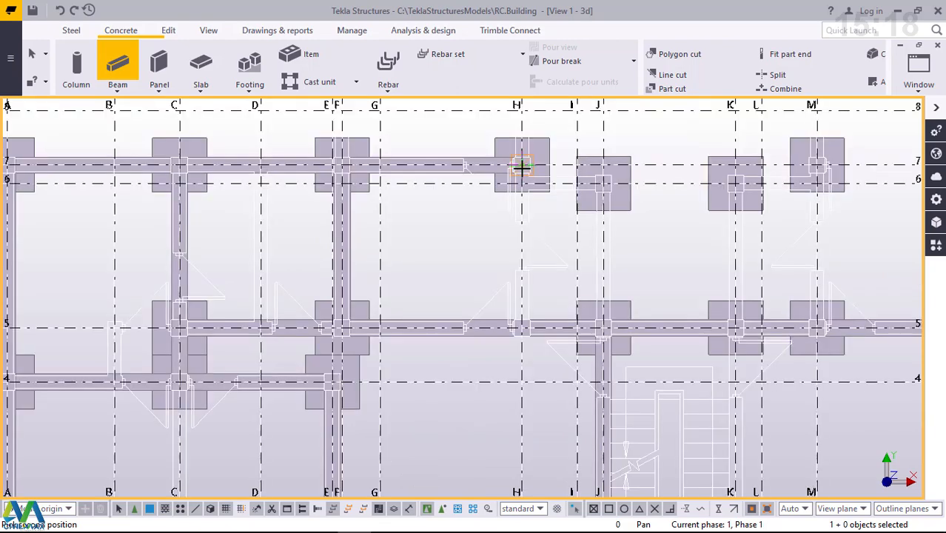
scroll(521, 305, down, 3)
scroll(537, 222, up, 6)
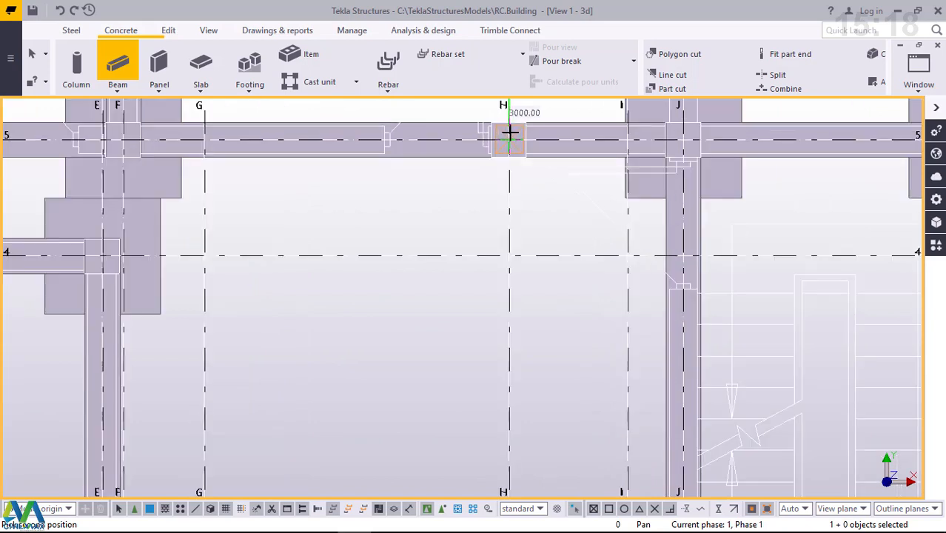
scroll(509, 134, up, 4)
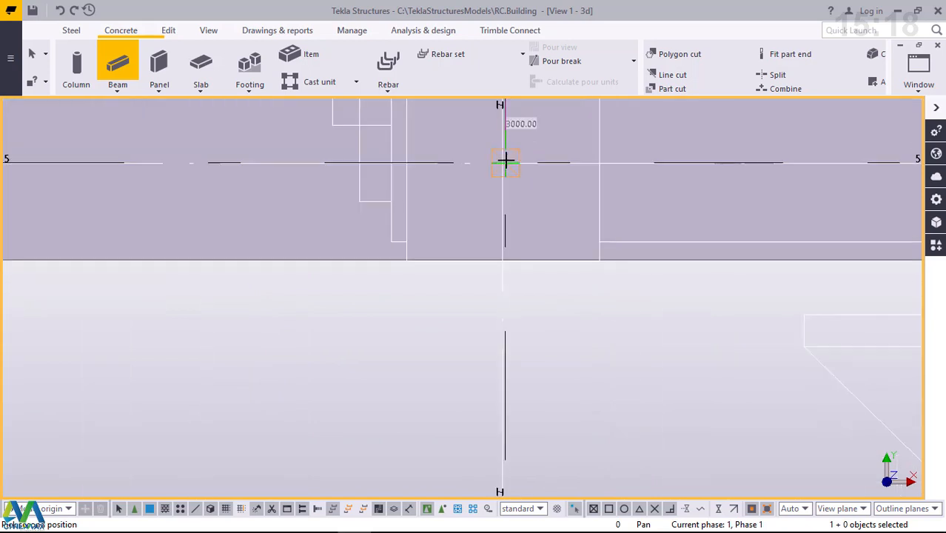
right_click(522, 146)
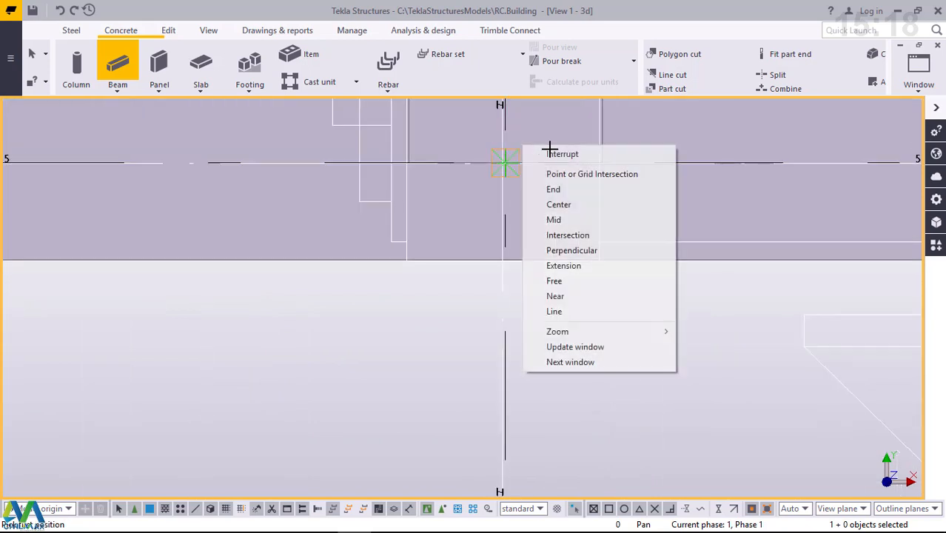
click(550, 156)
- Copy the footing and column at J-5 to grid intersection H-5, using the column centre as the origin
scroll(448, 395, down, 8)
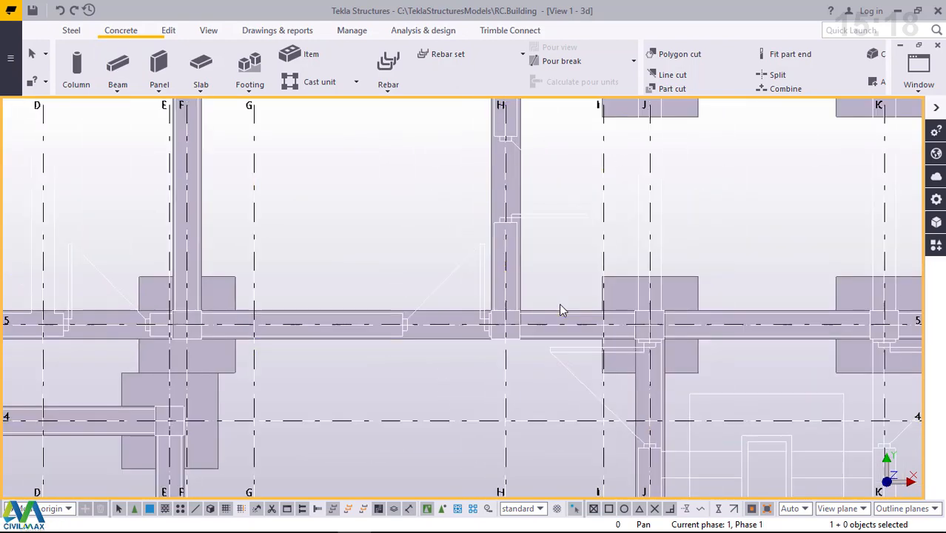
scroll(712, 285, up, 4)
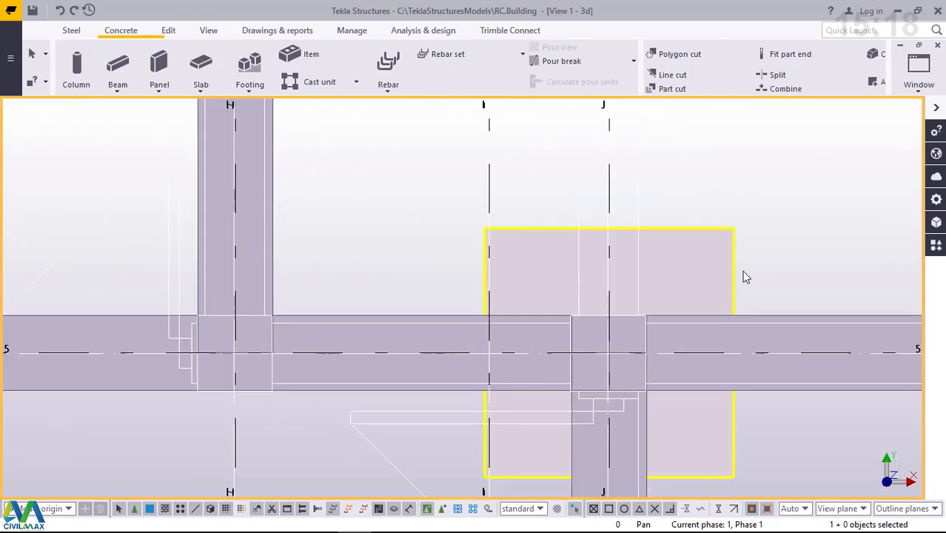
click(725, 245)
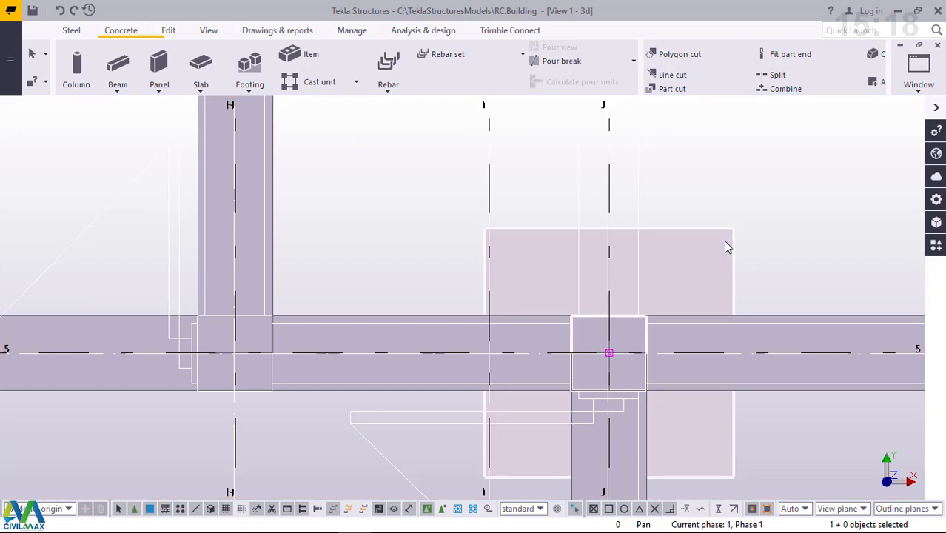
right_click(781, 160)
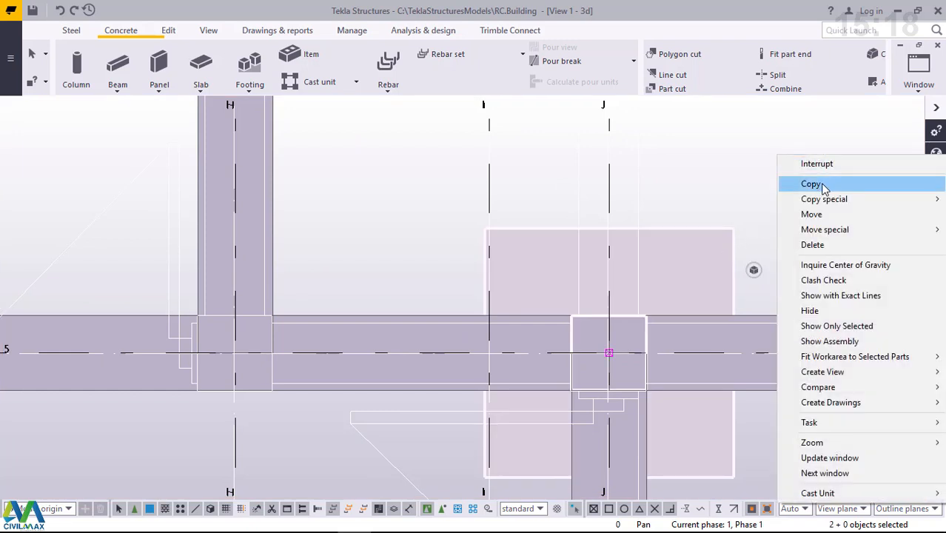
click(811, 182)
click(609, 352)
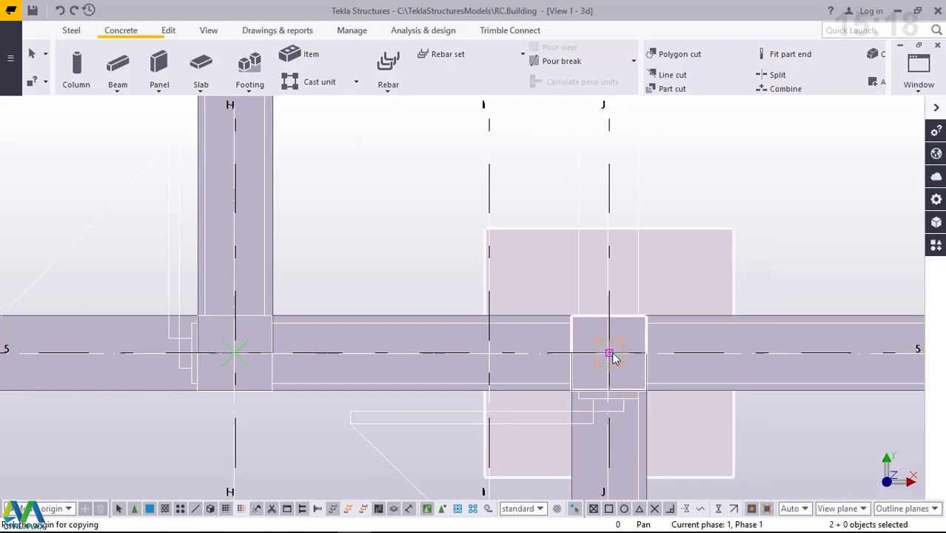
click(235, 352)
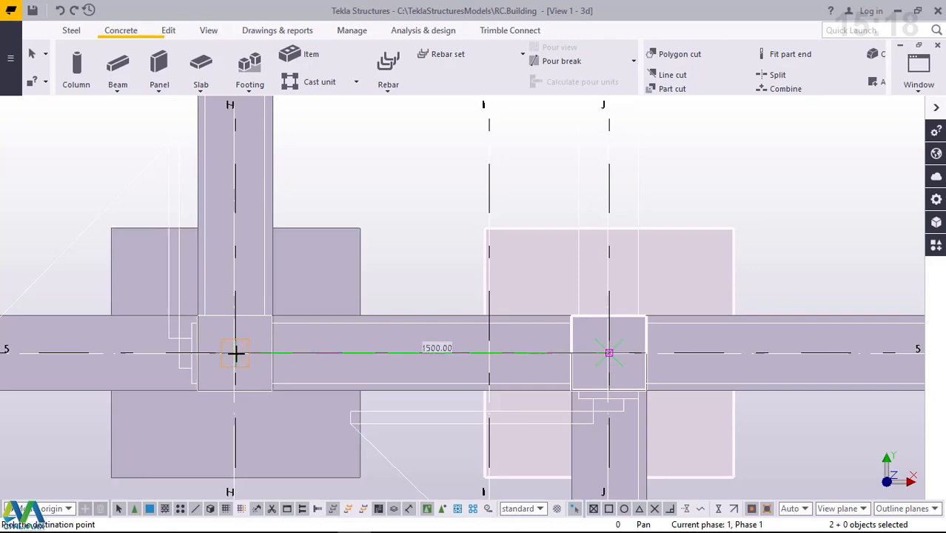
right_click(402, 174)
click(448, 181)
scroll(479, 274, down, 2)
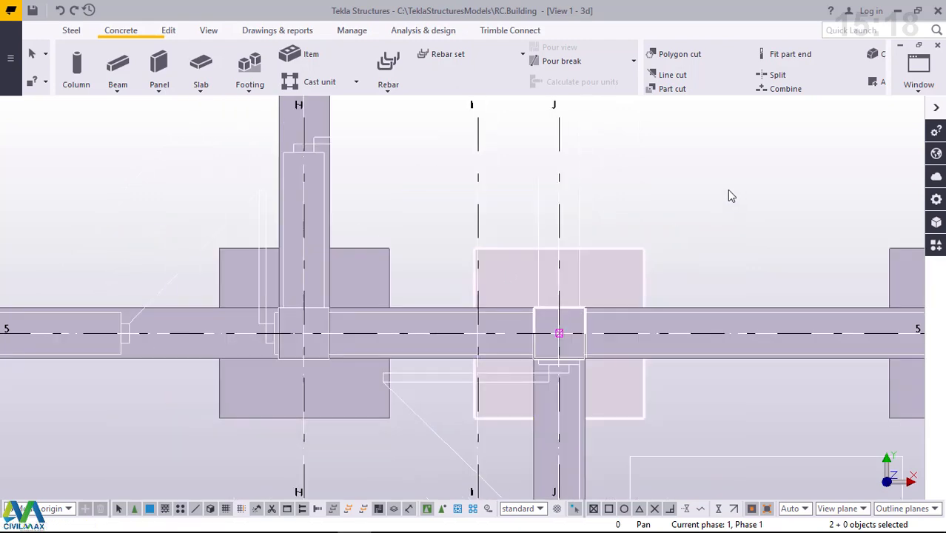
click(728, 190)
scroll(435, 442, down, 5)
scroll(474, 400, up, 4)
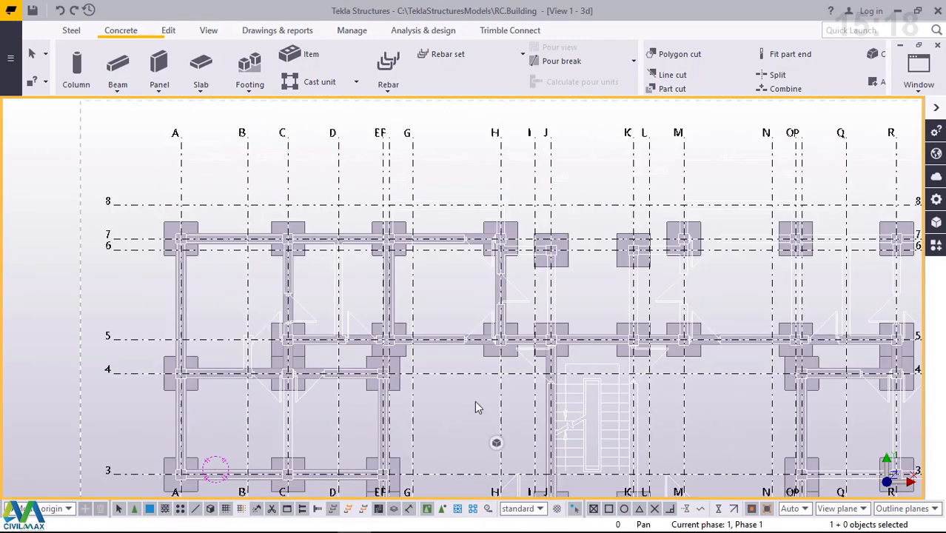
- Model a concrete beam along grid line 6 from the column centre at J-6 to grid intersection H-6
scroll(561, 224, up, 5)
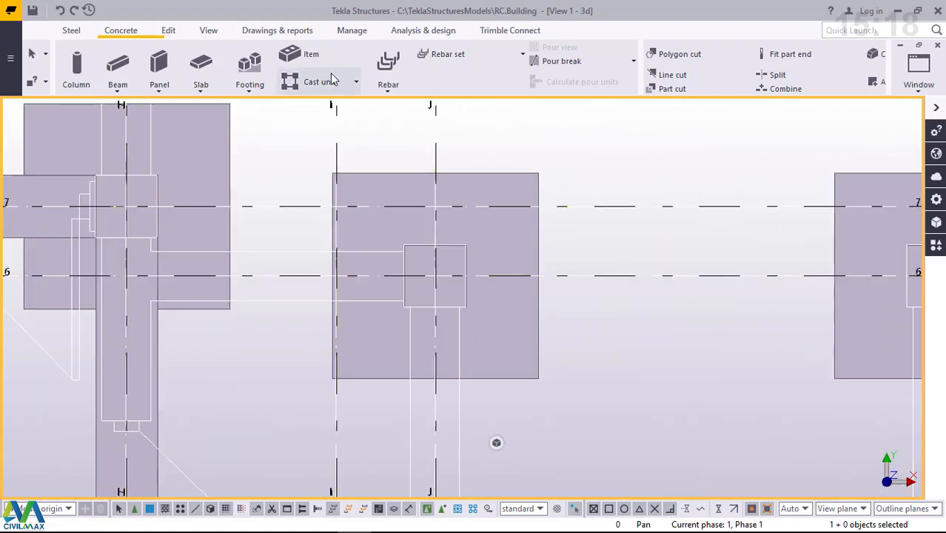
click(116, 92)
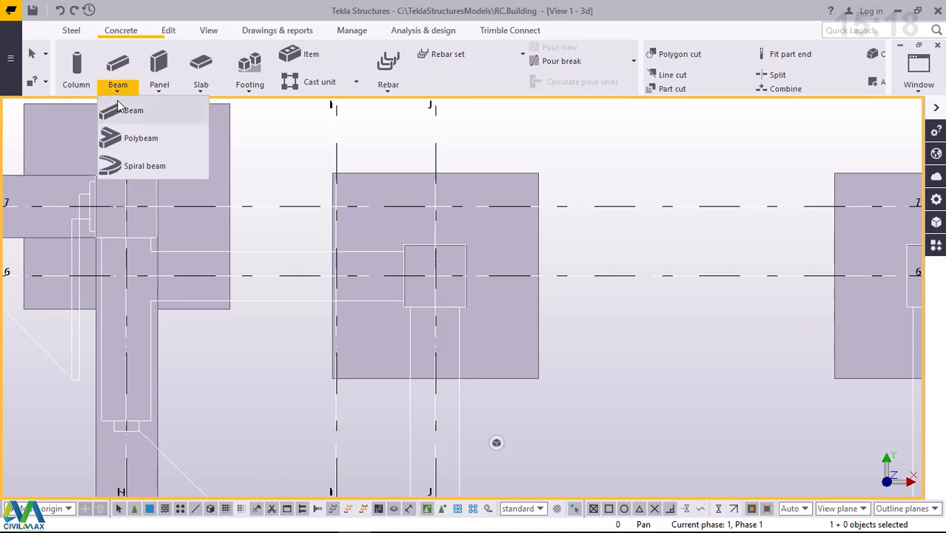
click(111, 111)
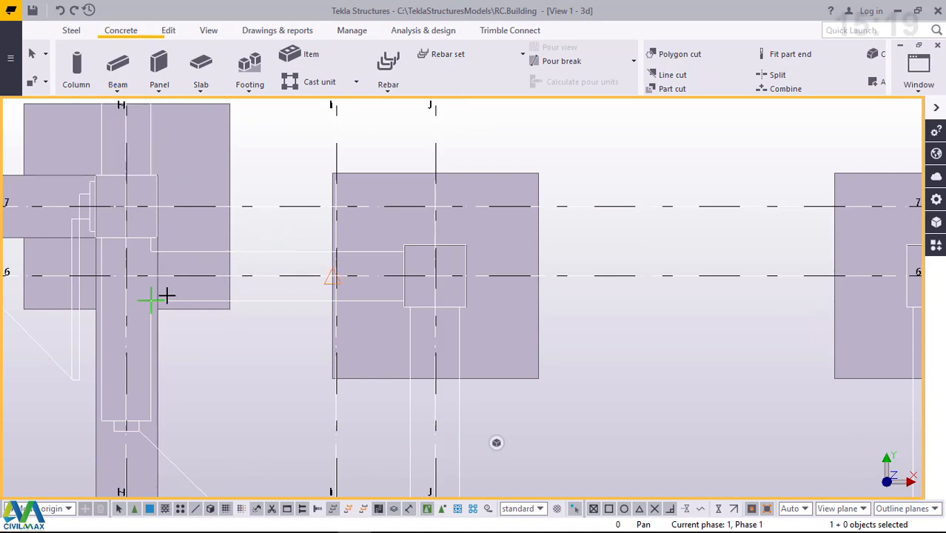
click(434, 276)
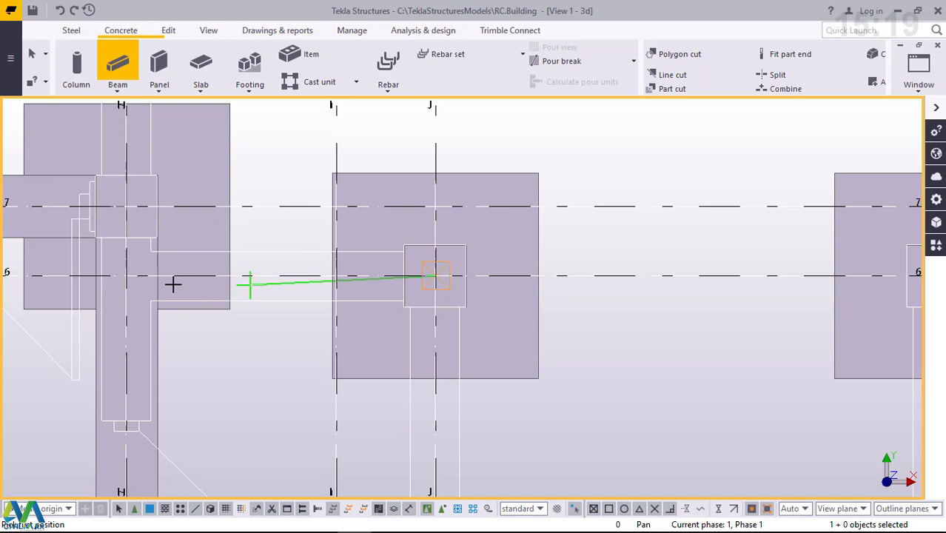
click(126, 276)
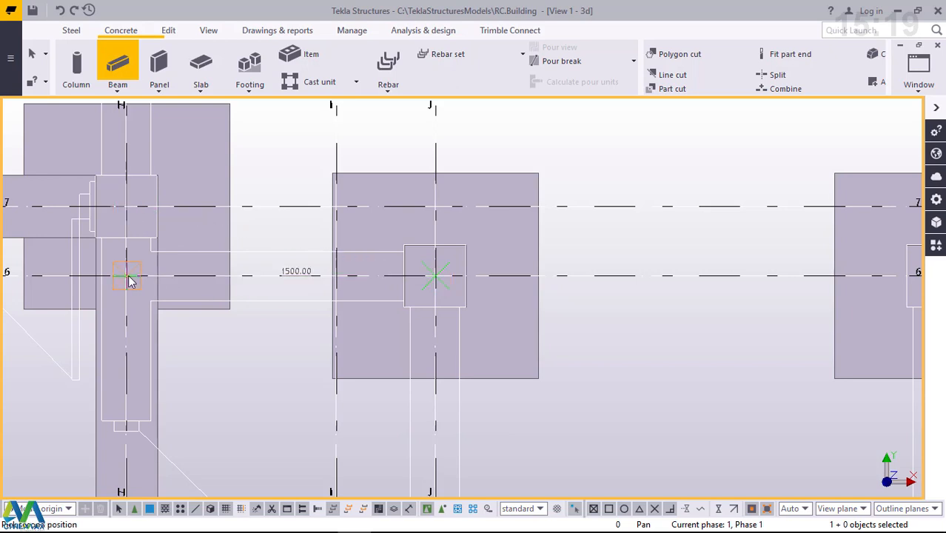
click(127, 275)
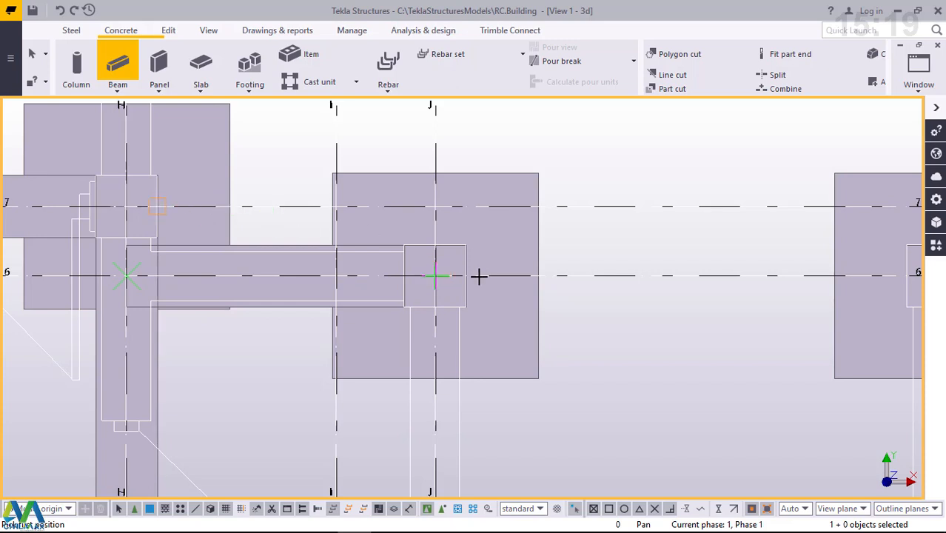
- Model a concrete beam along grid line 6 between the column centres at J-6 and K-6
click(436, 275)
scroll(319, 283, down, 5)
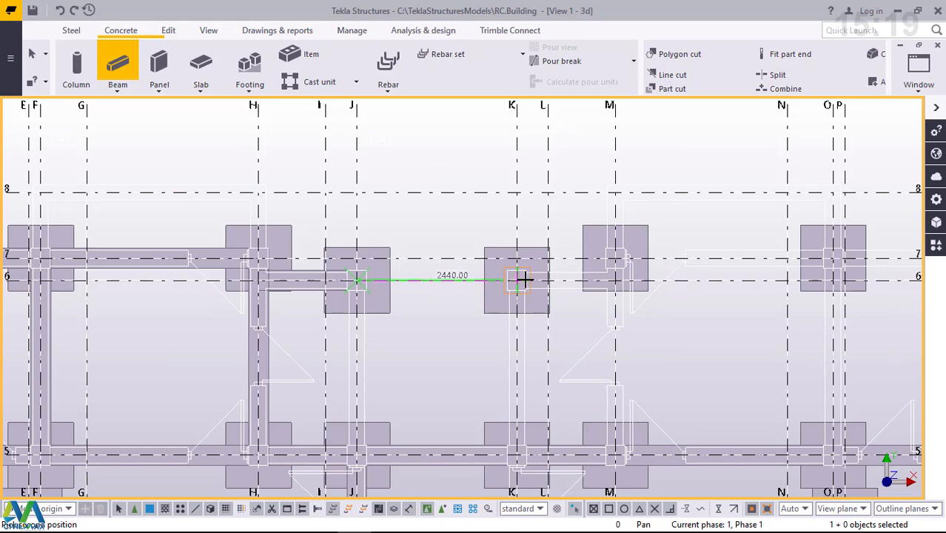
scroll(523, 279, up, 3)
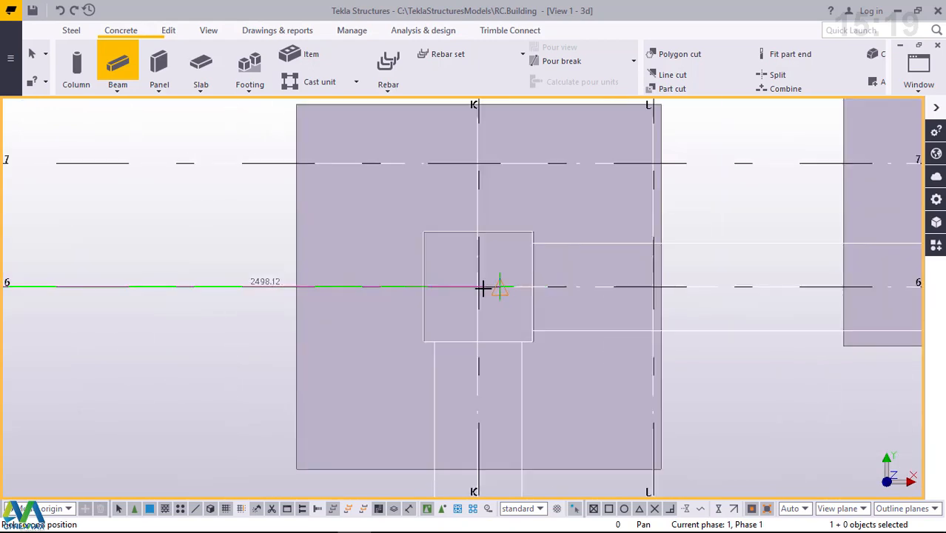
click(482, 288)
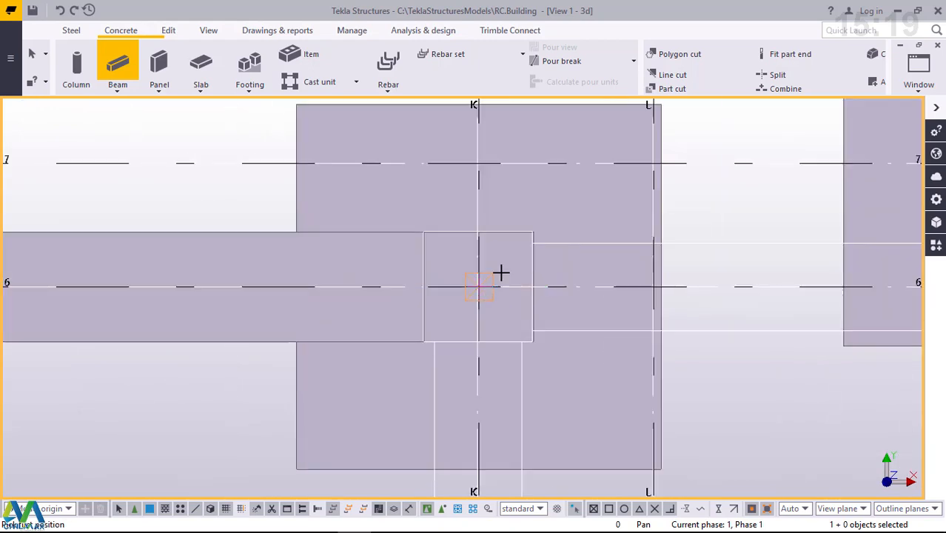
- Model a concrete beam along grid line K from the column centre at K-6 to the column centre at K-5
scroll(500, 228, down, 3)
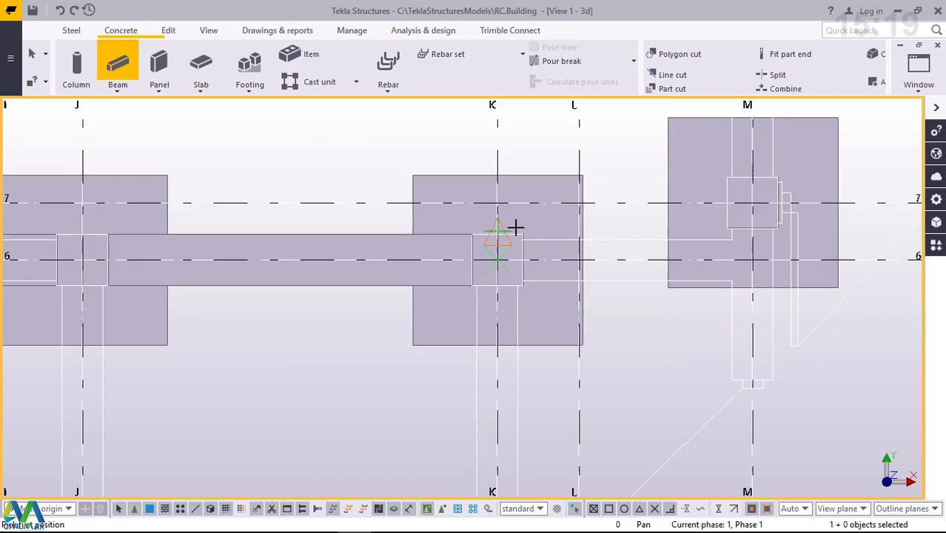
scroll(515, 227, down, 3)
click(500, 241)
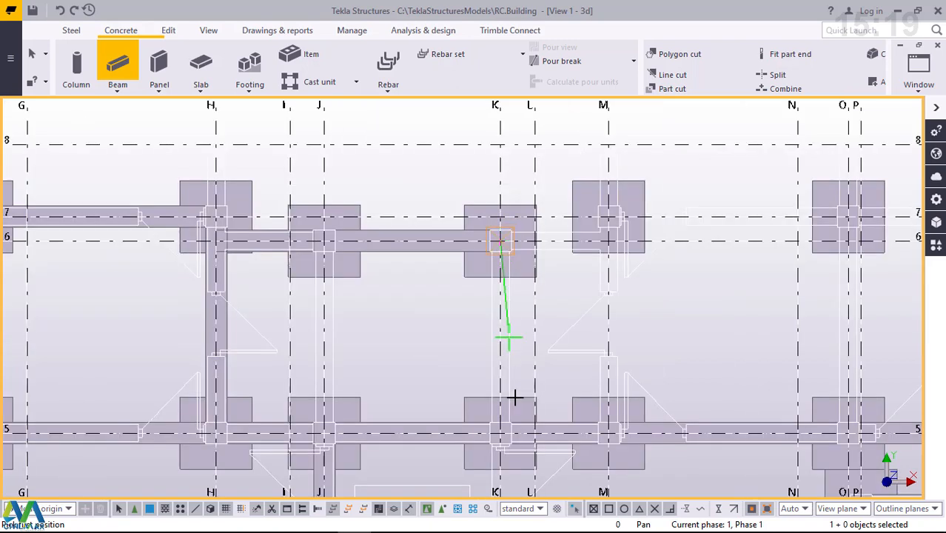
scroll(500, 433, up, 3)
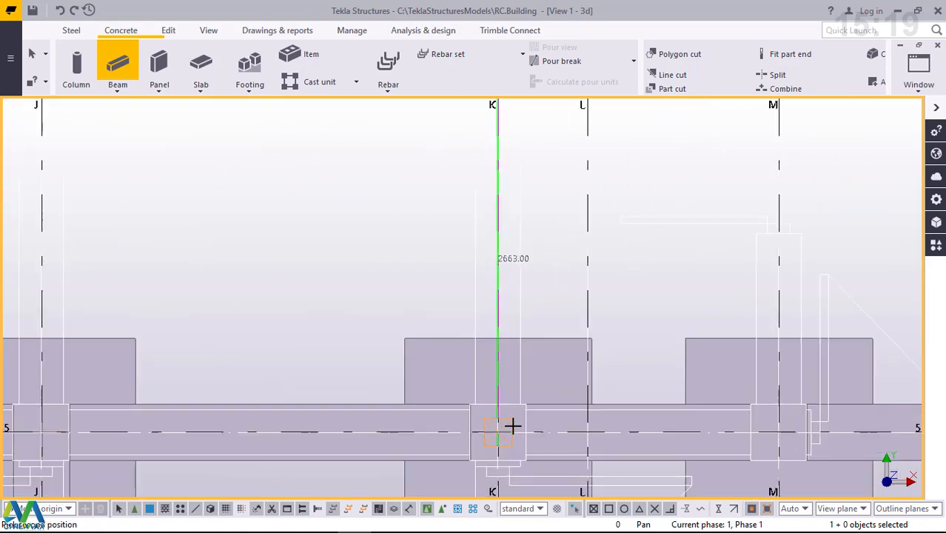
click(497, 432)
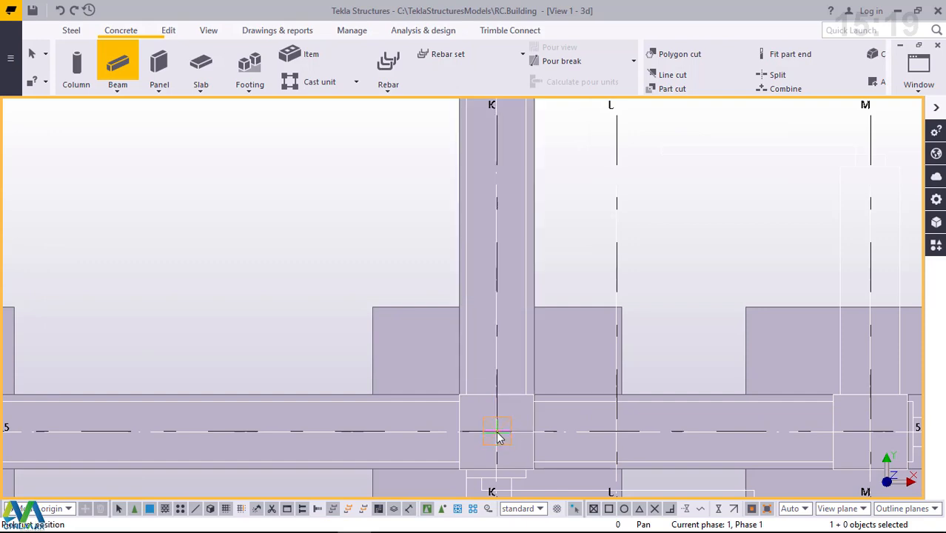
- Model a concrete beam along grid line K from the column centre at K-5 to the column centre at K-2
scroll(512, 295, down, 3)
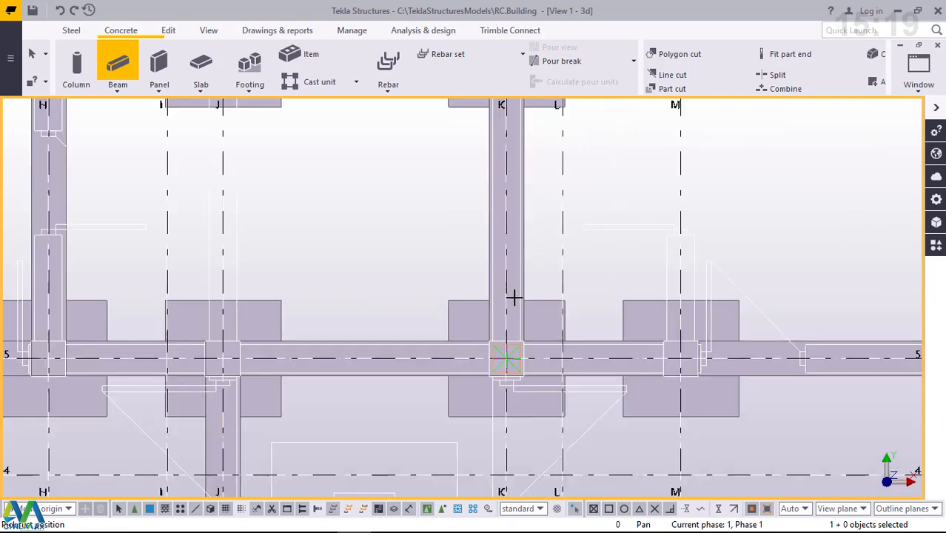
scroll(513, 297, down, 4)
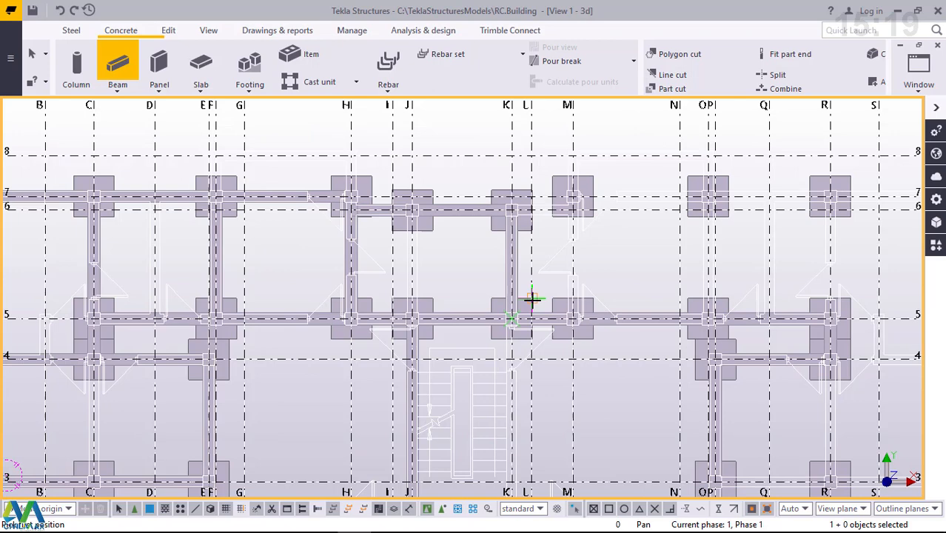
scroll(531, 299, down, 3)
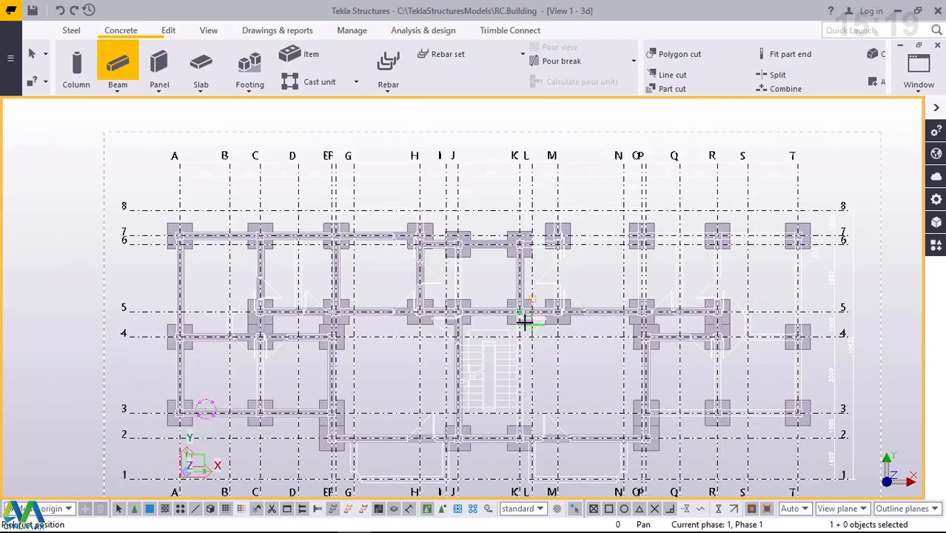
scroll(524, 321, up, 5)
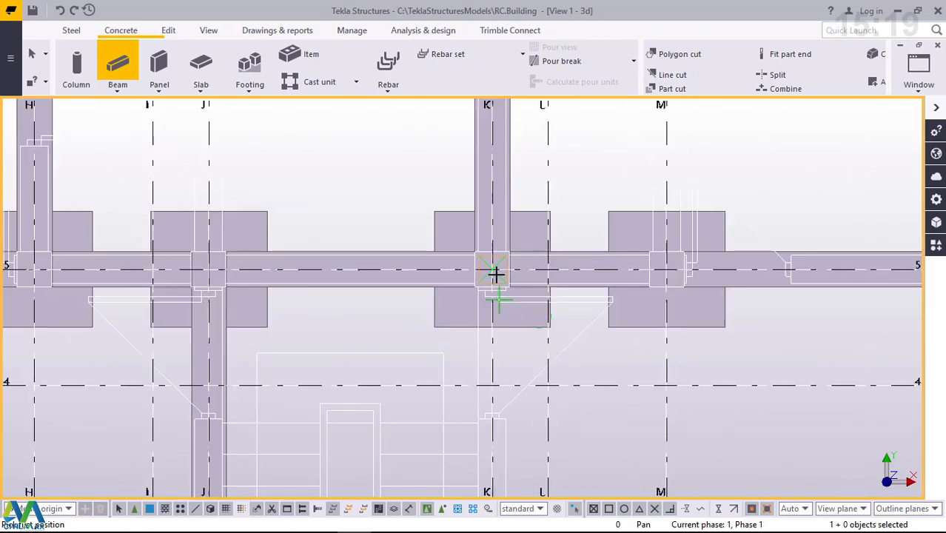
scroll(494, 272, up, 2)
click(484, 247)
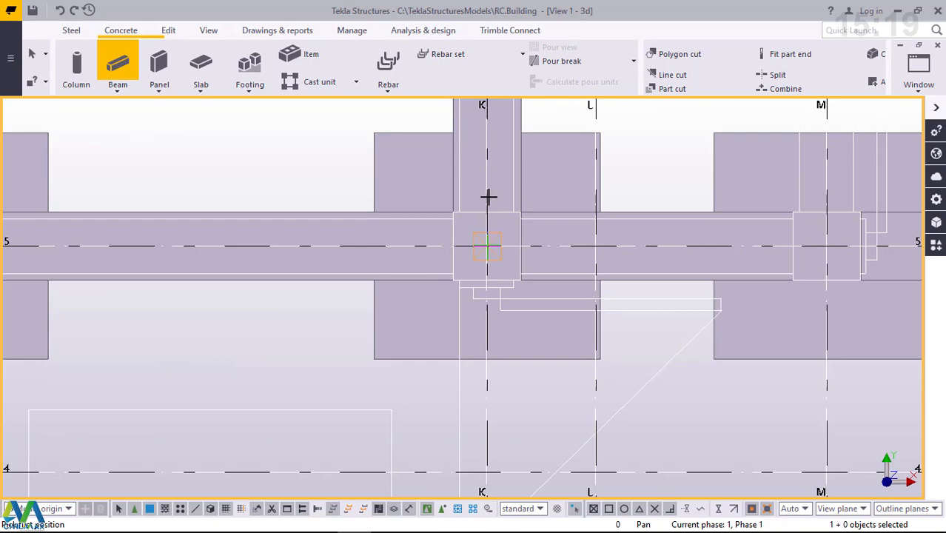
scroll(485, 204, down, 4)
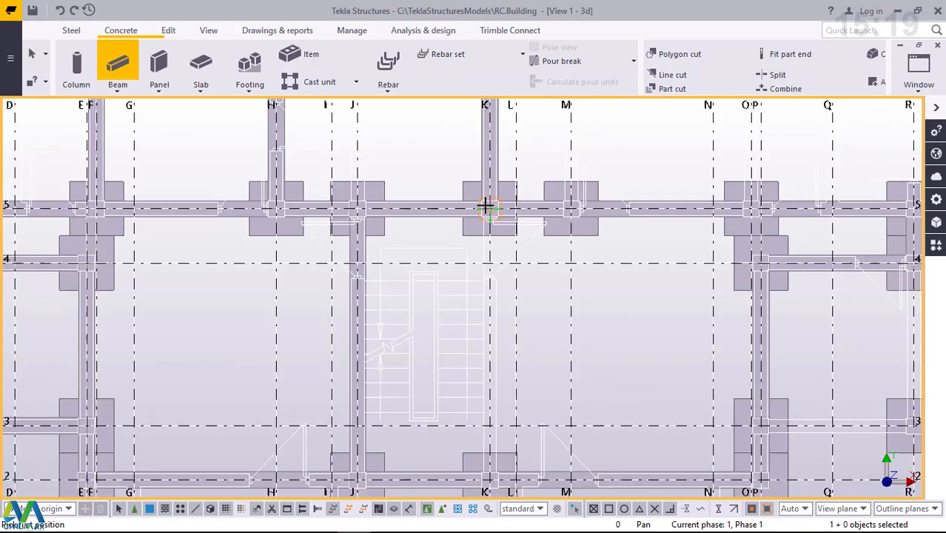
scroll(492, 427, down, 5)
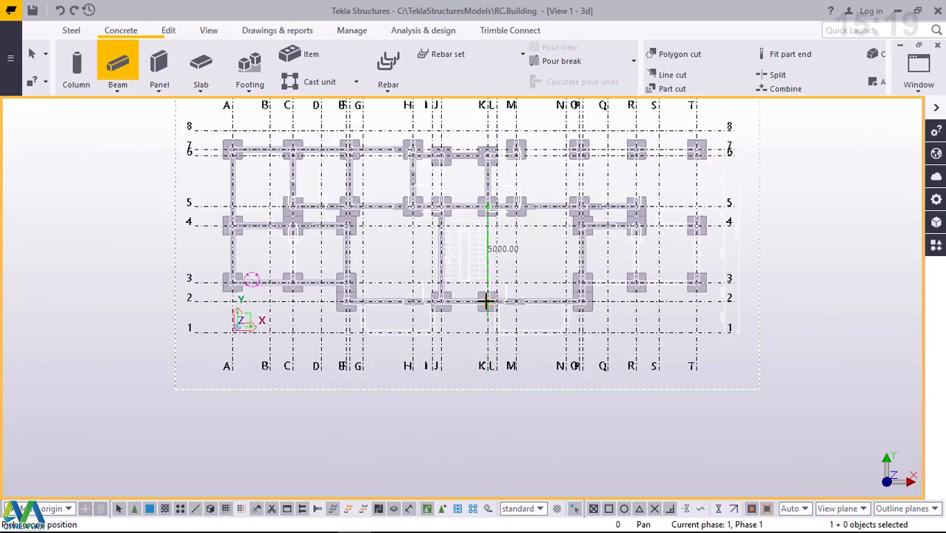
scroll(490, 296, up, 8)
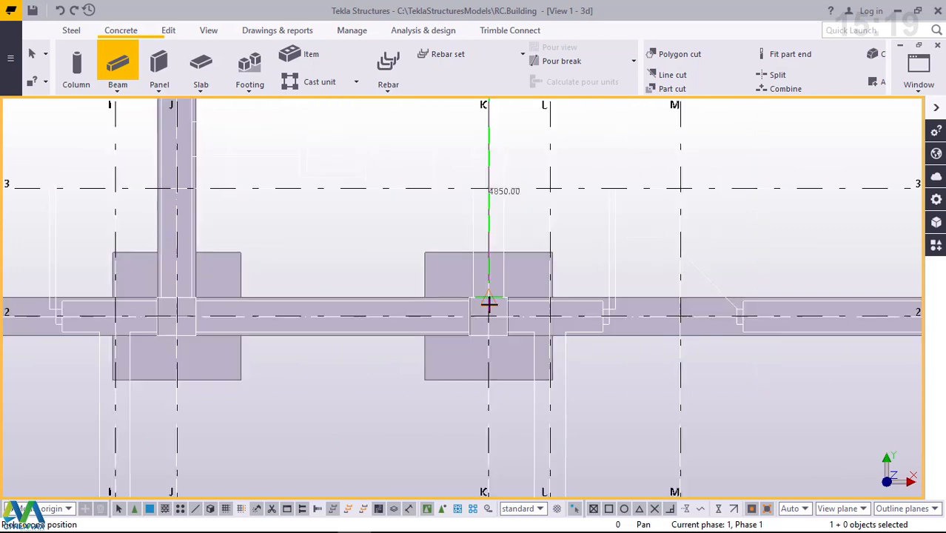
scroll(495, 318, up, 4)
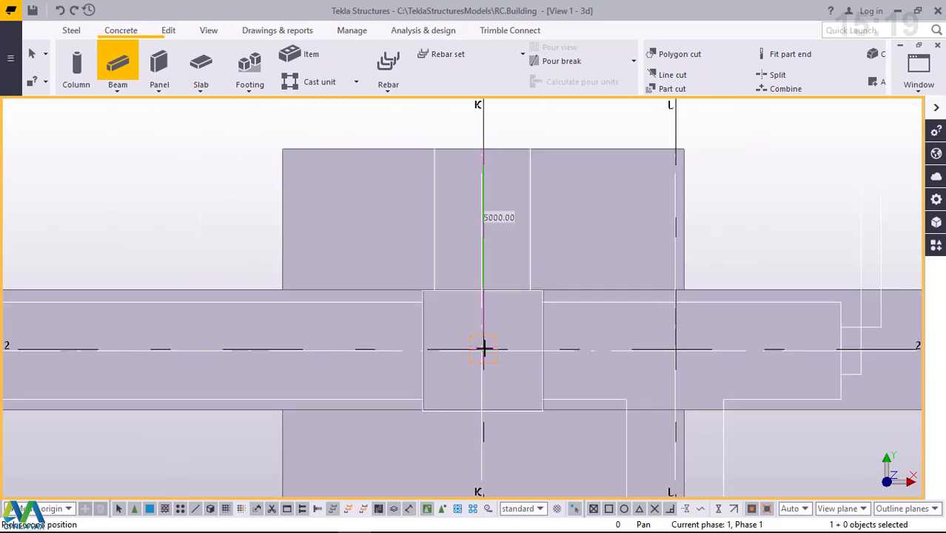
click(483, 348)
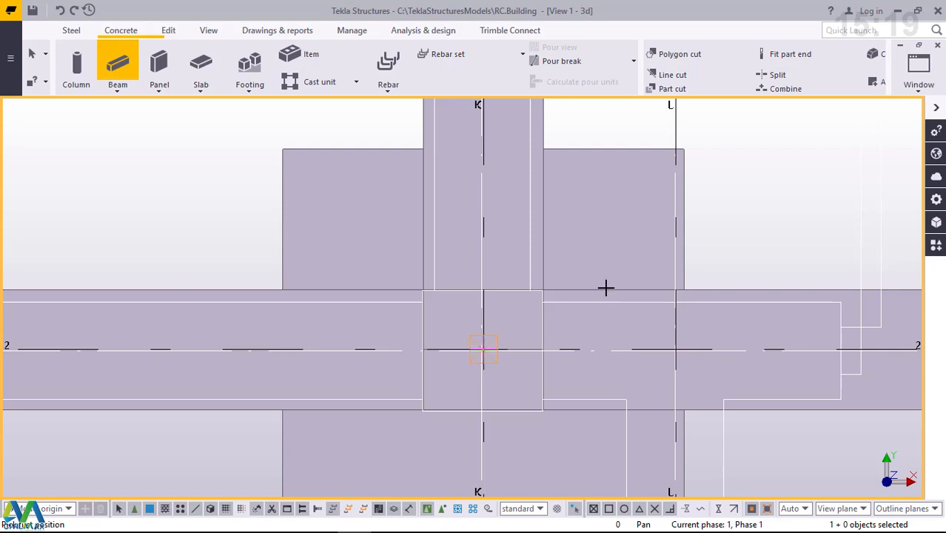
- End the beam command and delete the floor plan reference model lying under the foundation
key(Home)
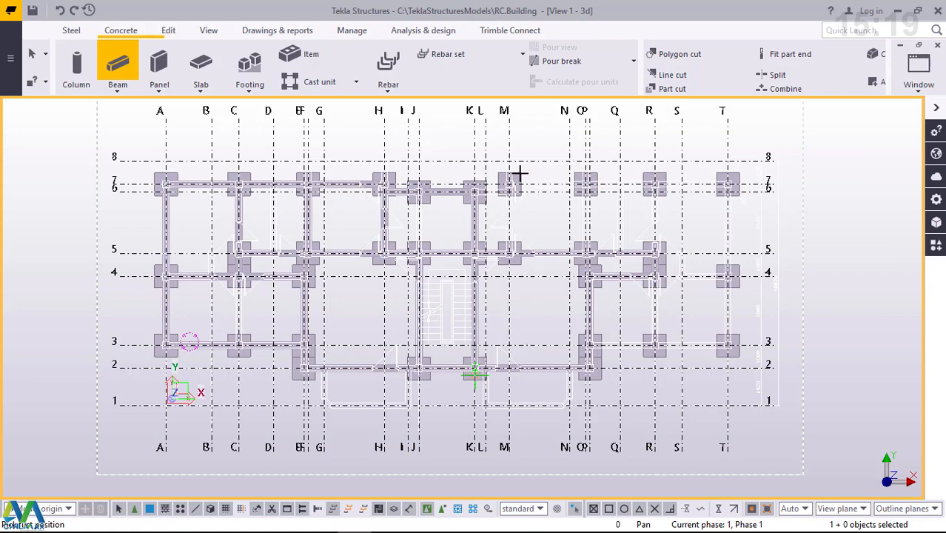
scroll(518, 172, up, 5)
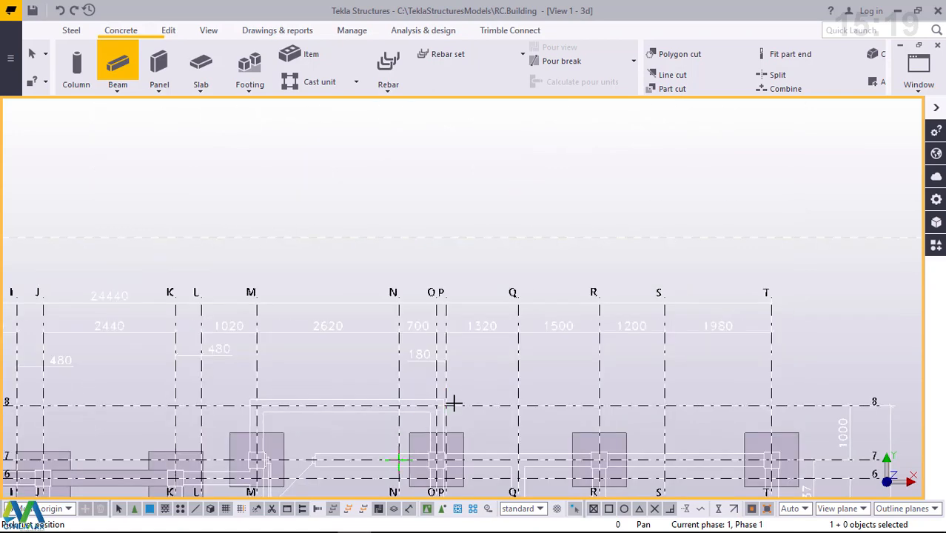
scroll(471, 352, down, 5)
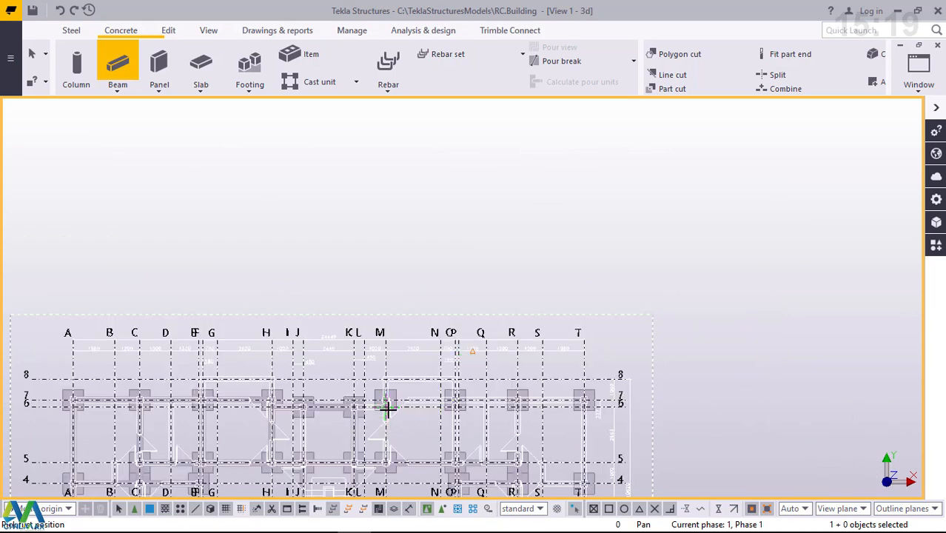
scroll(386, 408, up, 5)
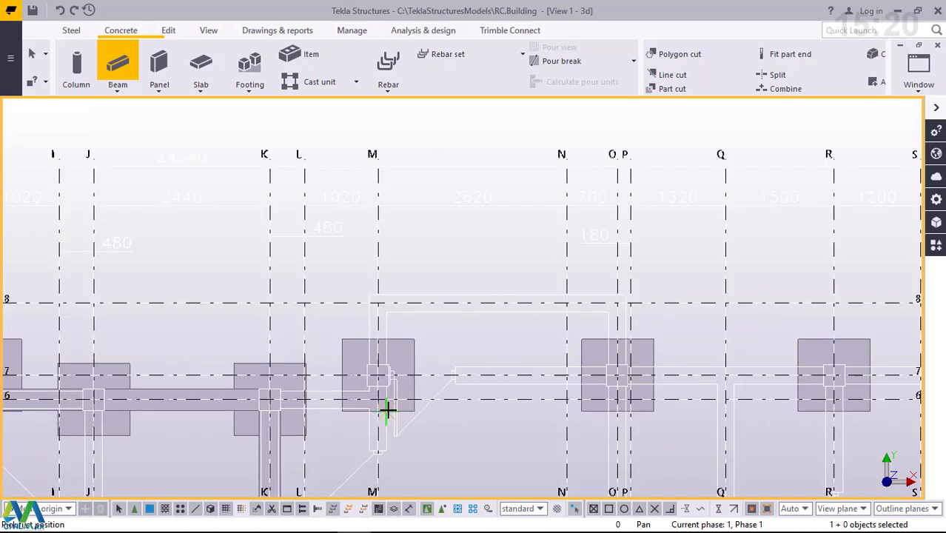
scroll(386, 409, up, 1)
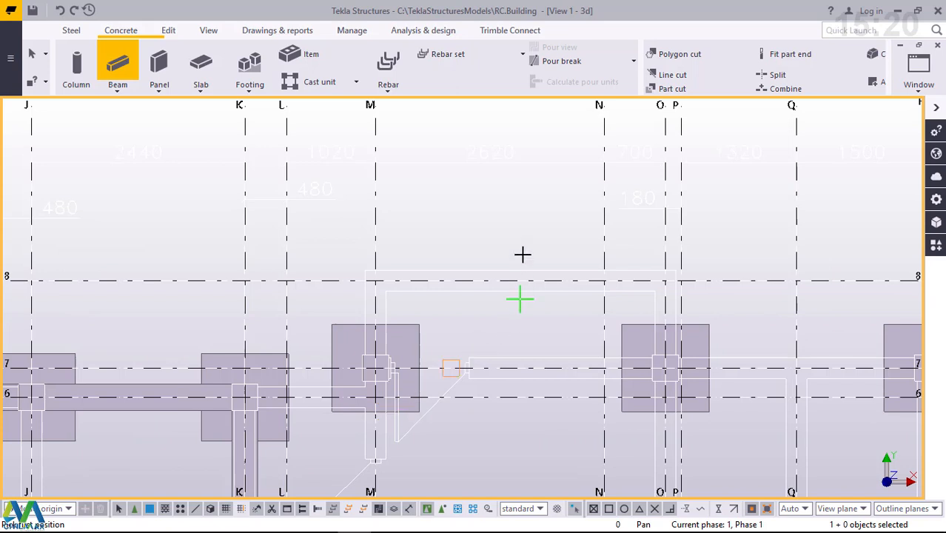
right_click(496, 159)
click(506, 168)
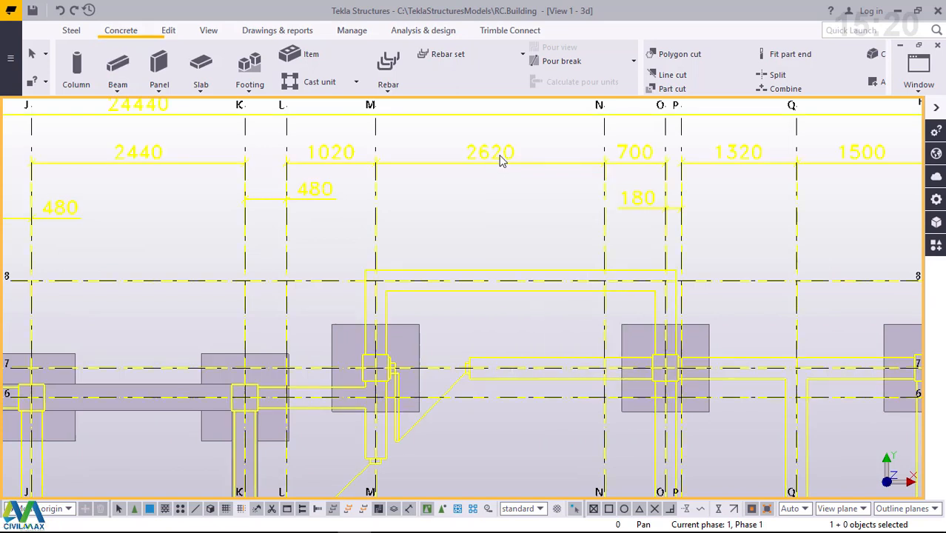
right_click(500, 159)
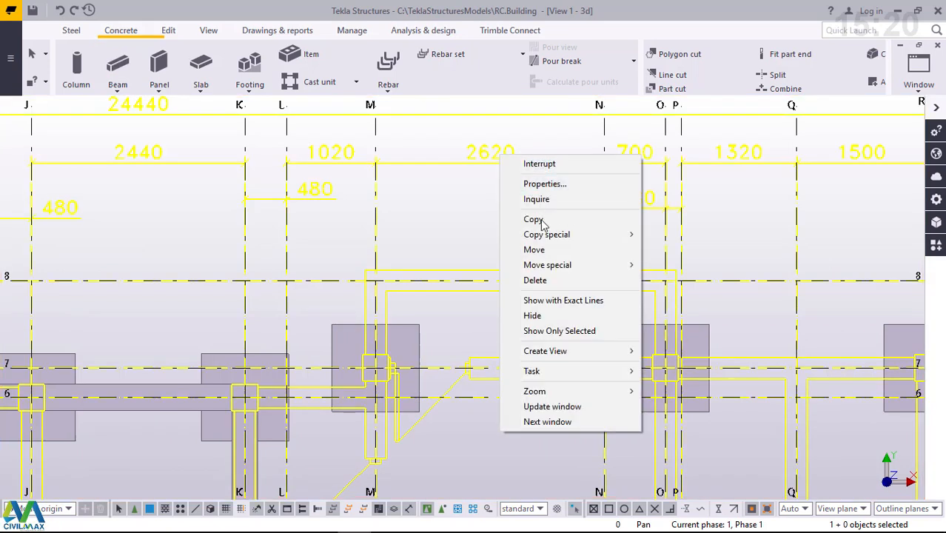
mouse_move(545, 236)
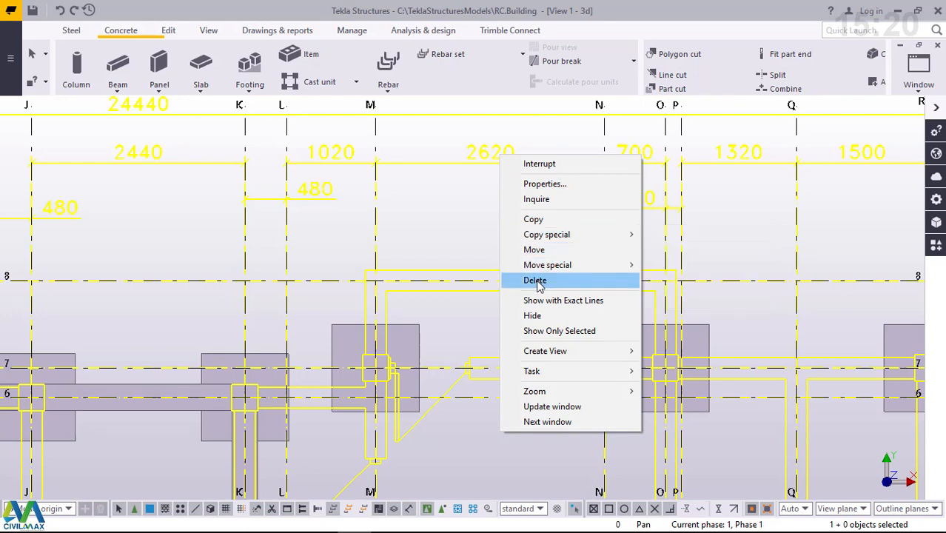
click(536, 280)
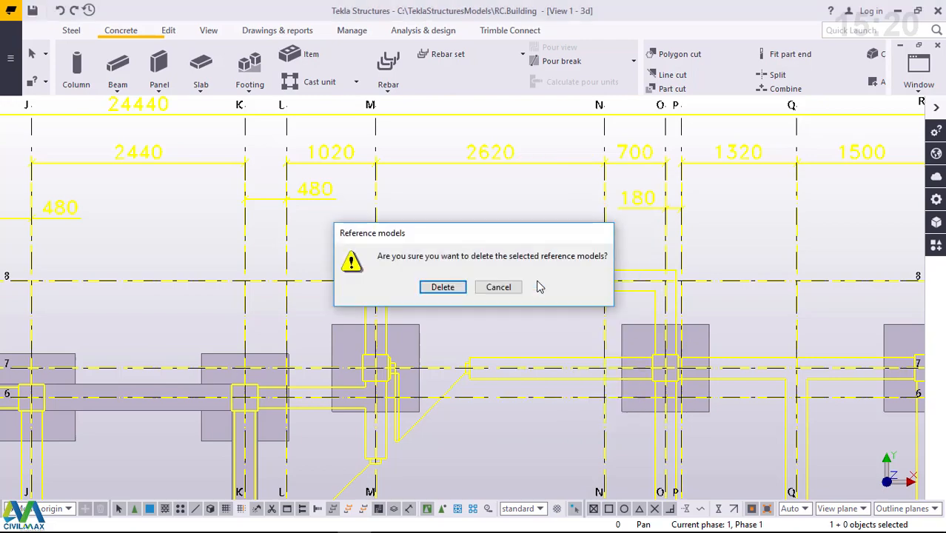
click(442, 285)
scroll(474, 266, down, 6)
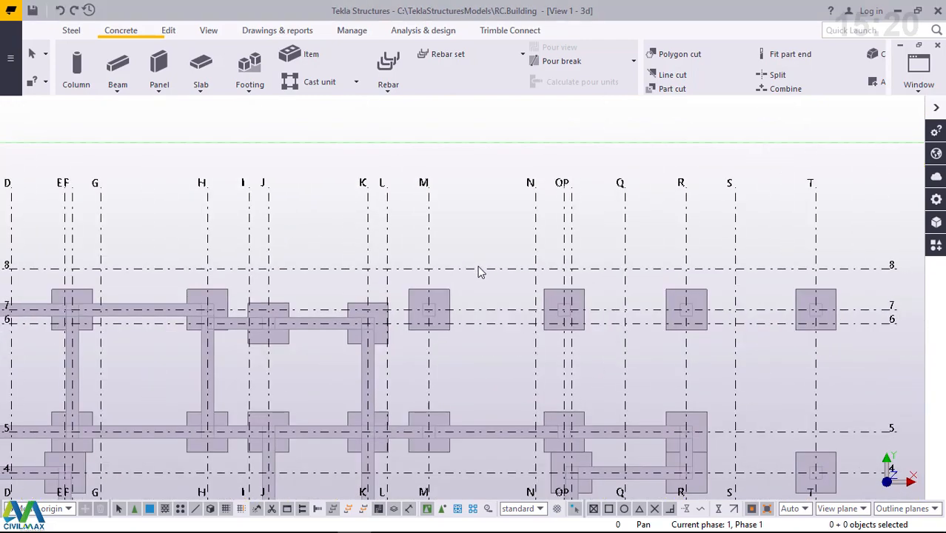
scroll(374, 422, up, 3)
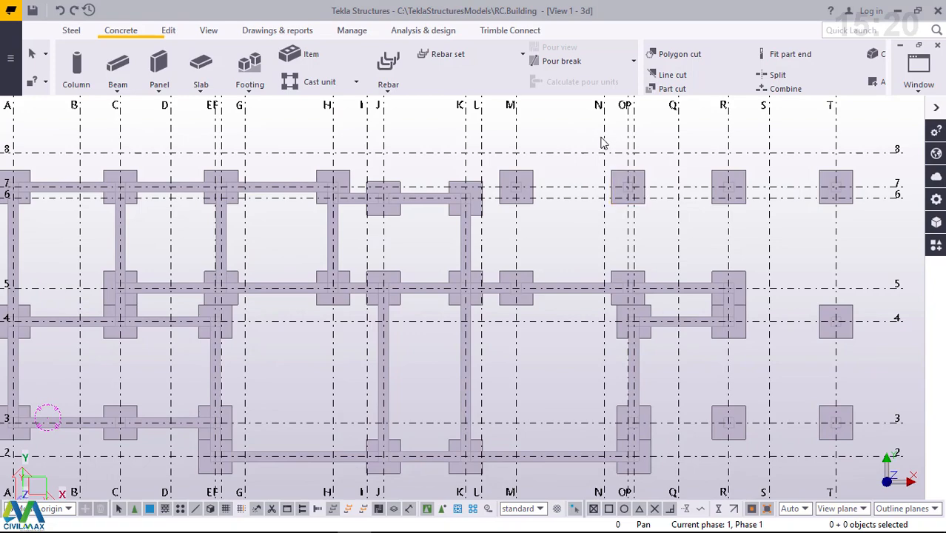
scroll(542, 166, up, 5)
scroll(500, 181, down, 2)
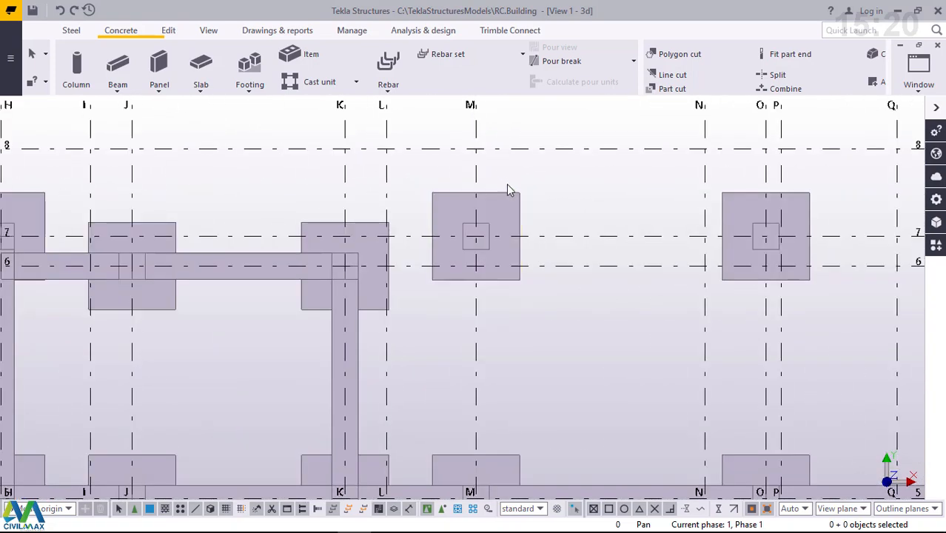
- Model a concrete beam along grid line 7 from the column centre at M-7 to the column centre at H-7
scroll(505, 179, down, 4)
scroll(506, 145, up, 4)
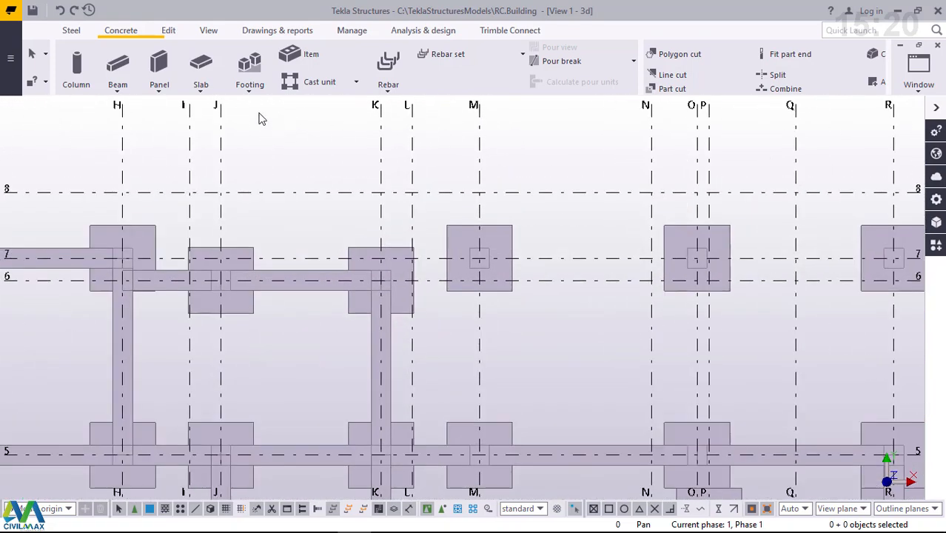
click(117, 91)
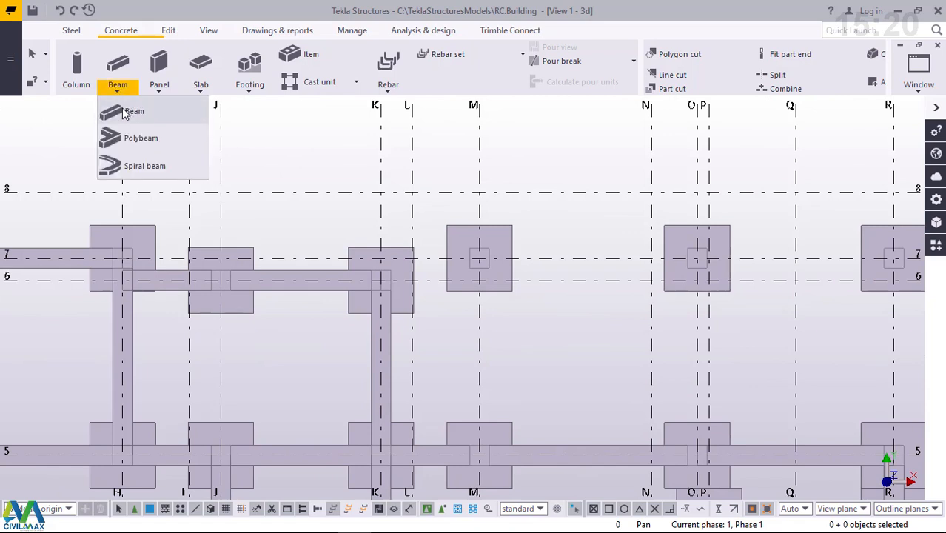
click(120, 113)
scroll(468, 265, up, 3)
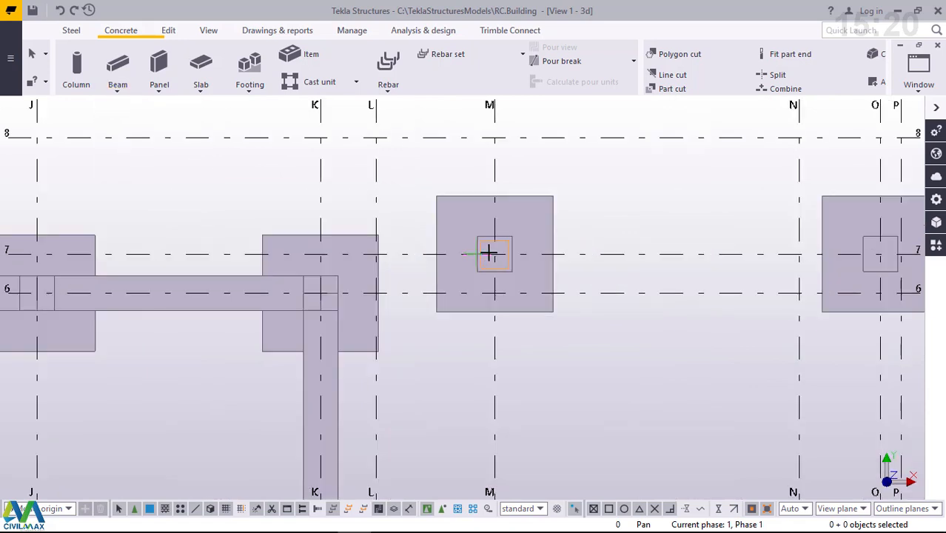
scroll(488, 253, up, 3)
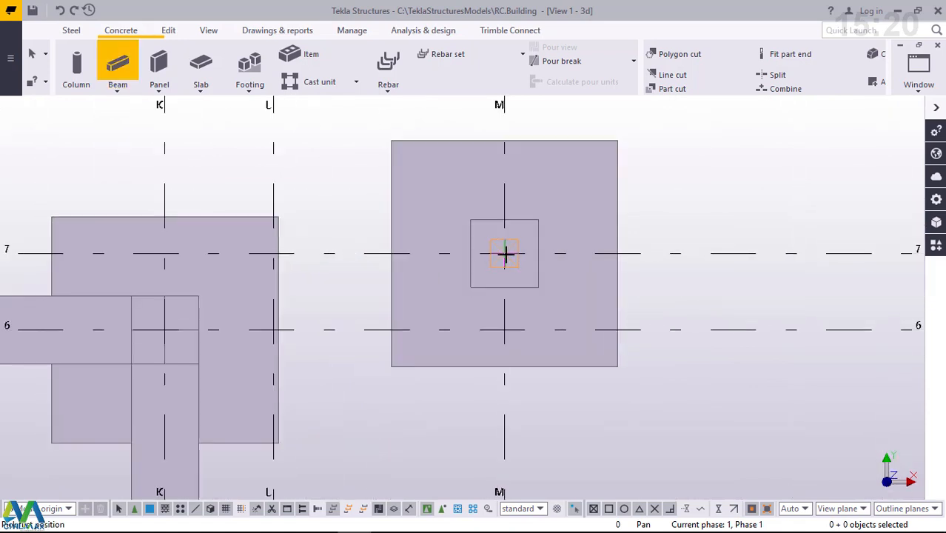
click(504, 253)
scroll(684, 308, down, 11)
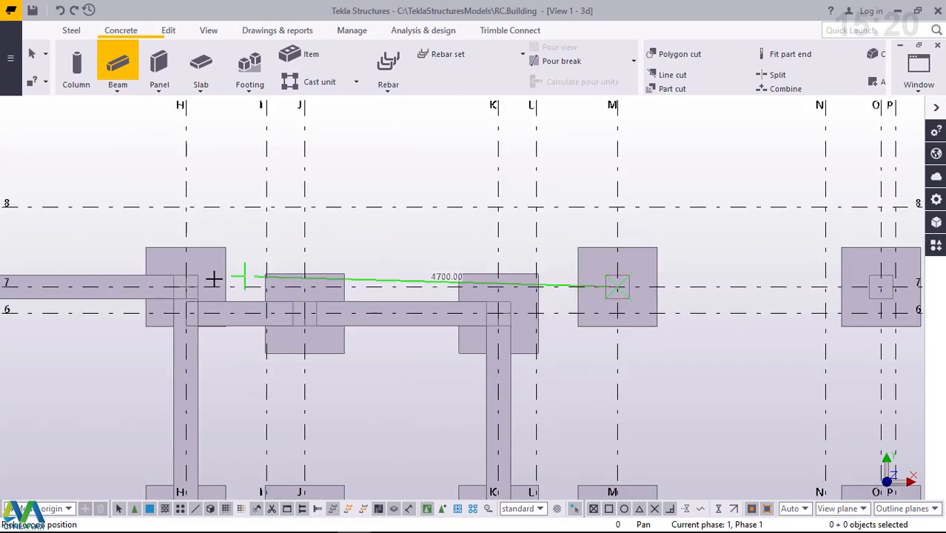
scroll(188, 290, up, 1)
scroll(187, 289, up, 3)
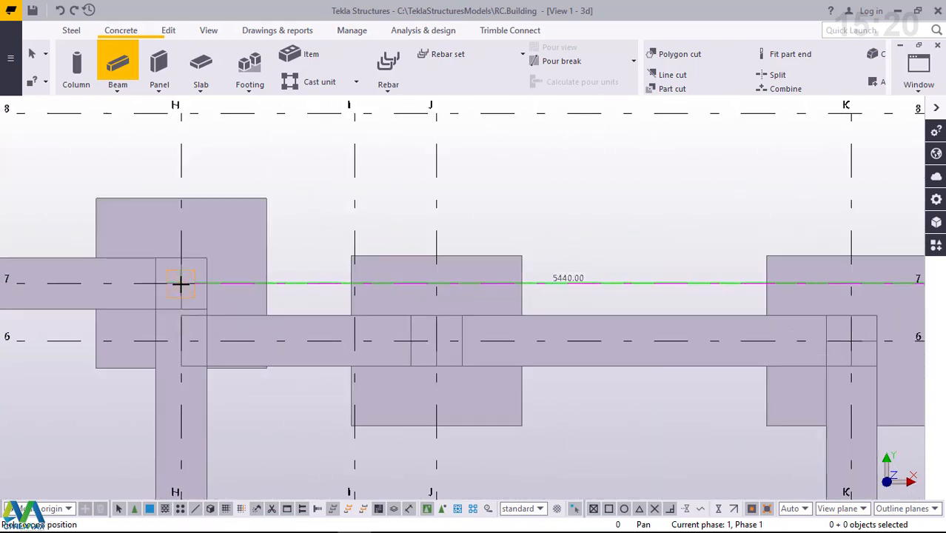
click(181, 283)
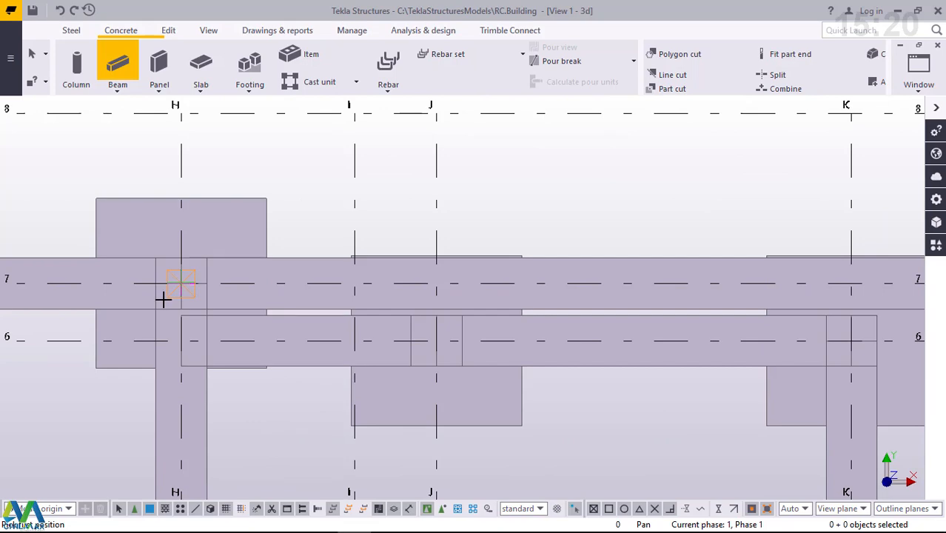
- Model a concrete beam along grid line 7 from the column centre at M-7 to the column centre at T-7
scroll(161, 298, down, 3)
scroll(574, 294, up, 2)
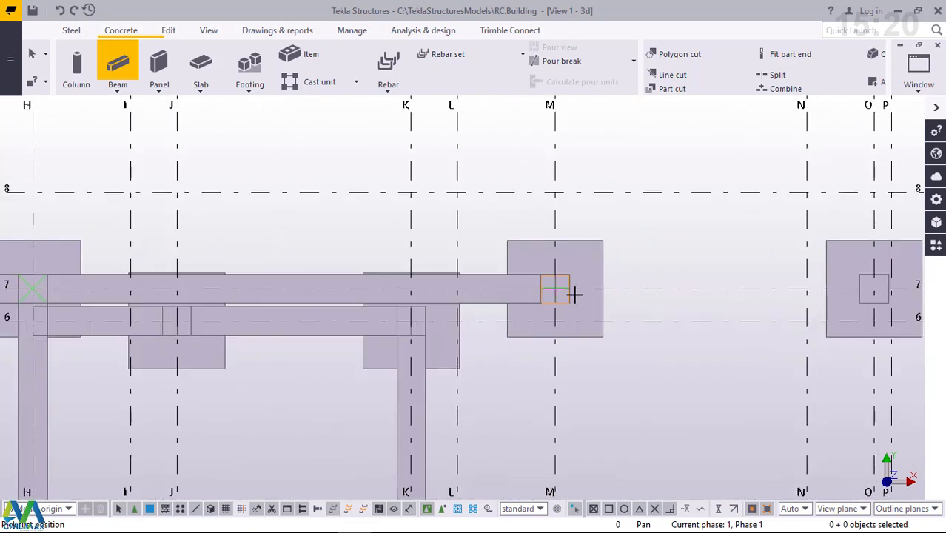
scroll(574, 293, up, 1)
click(546, 287)
scroll(426, 310, down, 3)
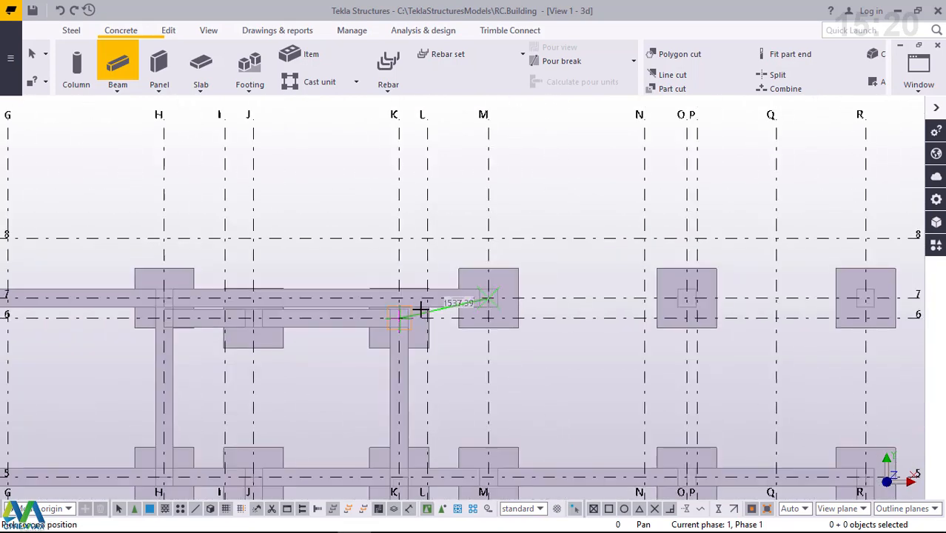
scroll(489, 311, down, 1)
scroll(771, 308, up, 4)
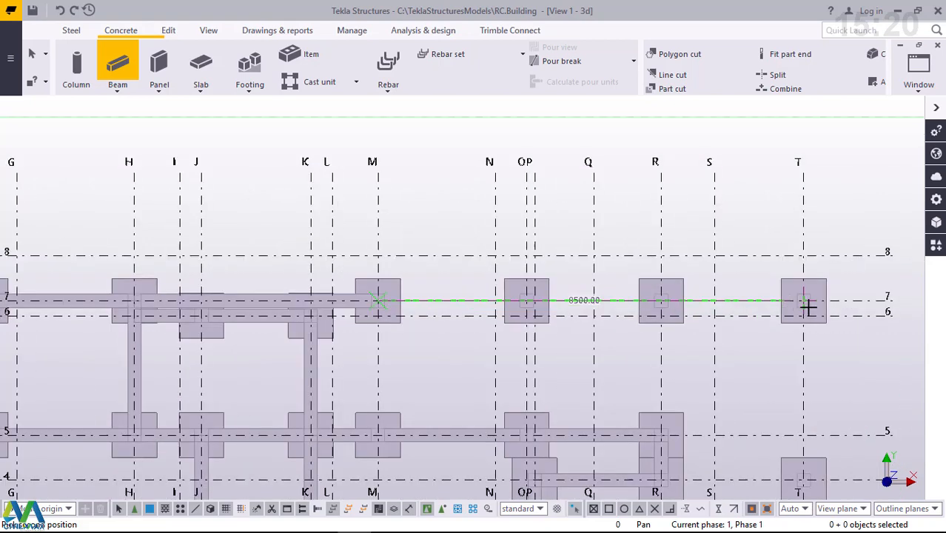
scroll(818, 300, up, 2)
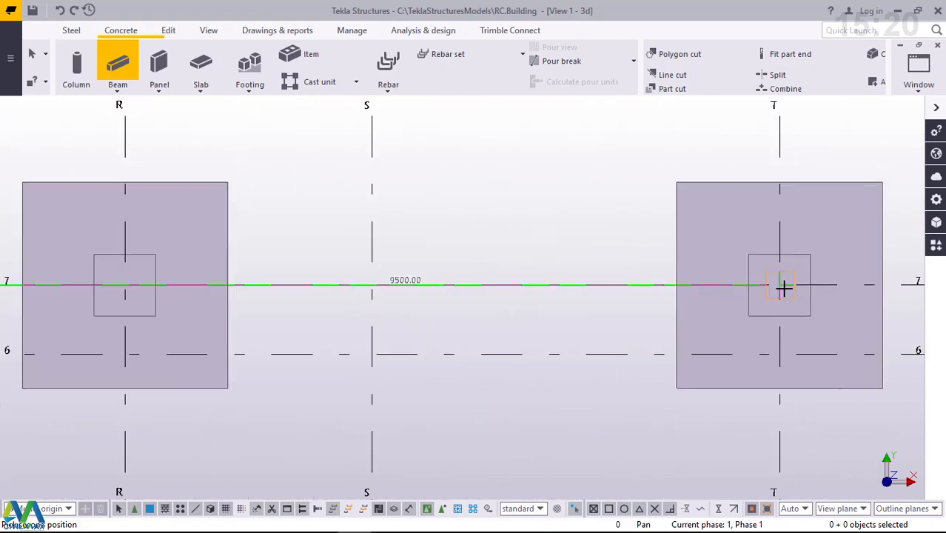
click(781, 286)
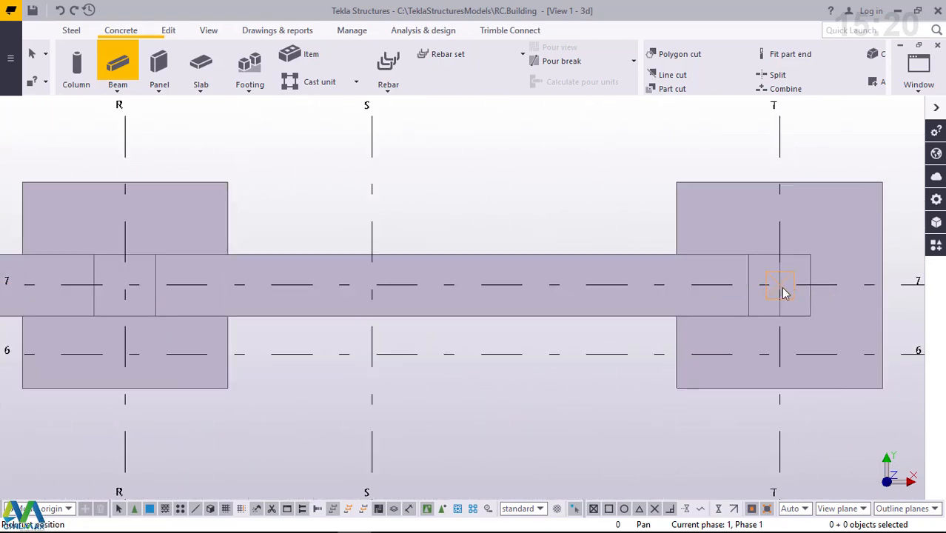
- Model concrete beams along grid line T from T-7 to T-3 and along grid line 3 from T-3 to P-3
scroll(653, 176, down, 8)
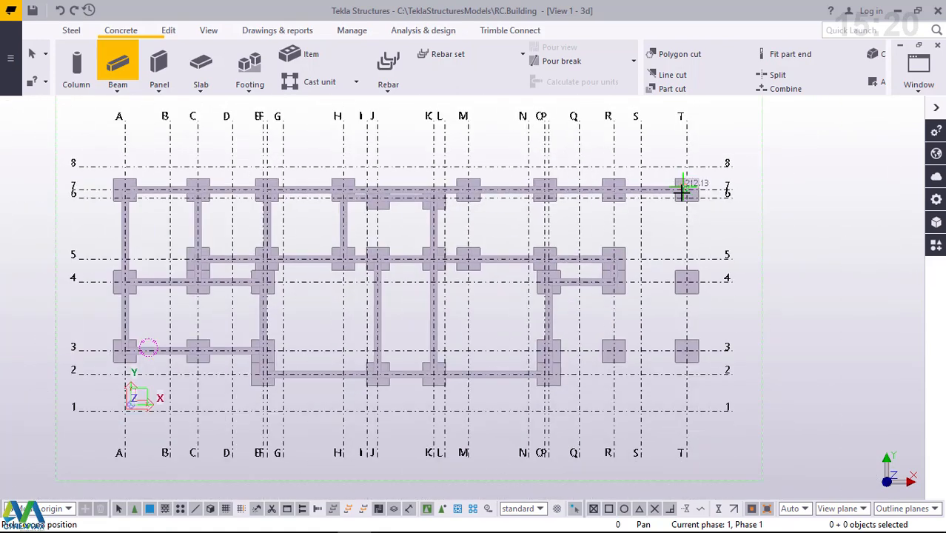
scroll(686, 348, up, 6)
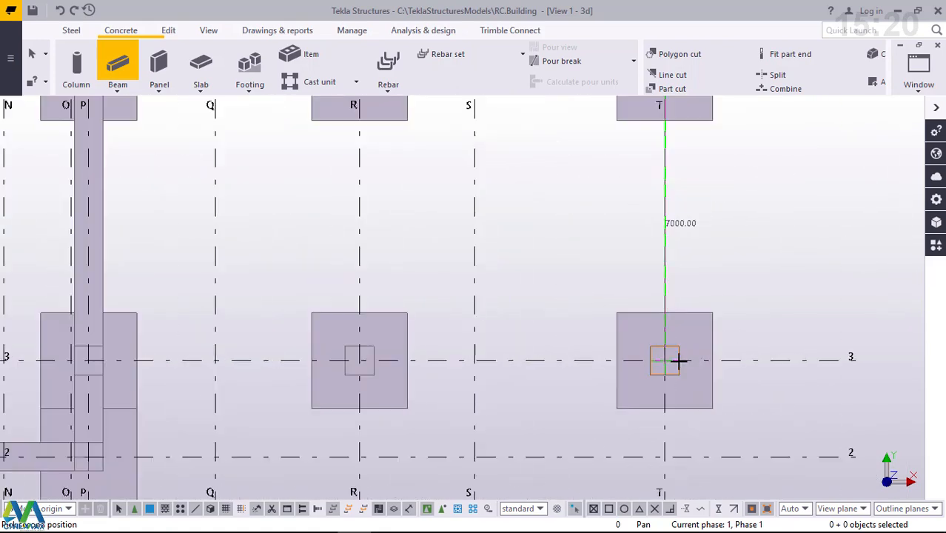
click(664, 360)
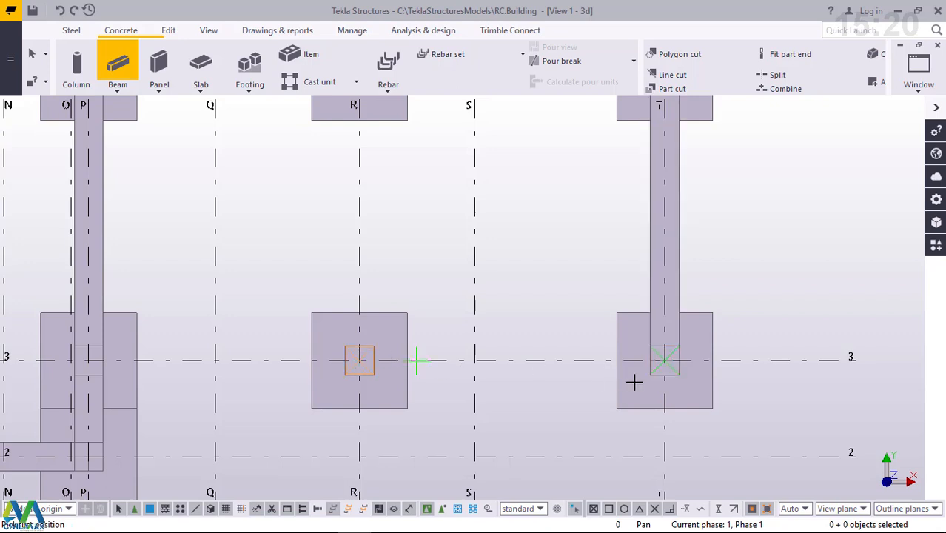
click(664, 359)
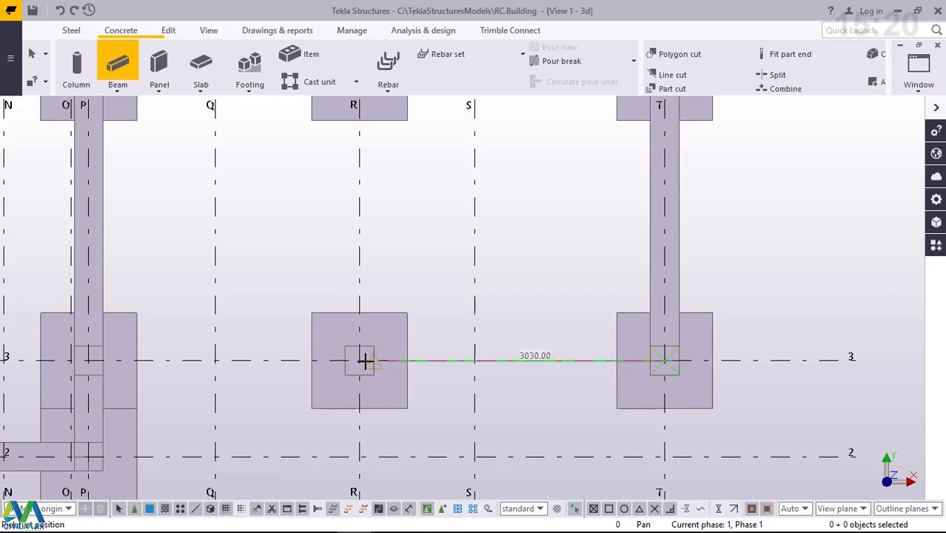
click(89, 364)
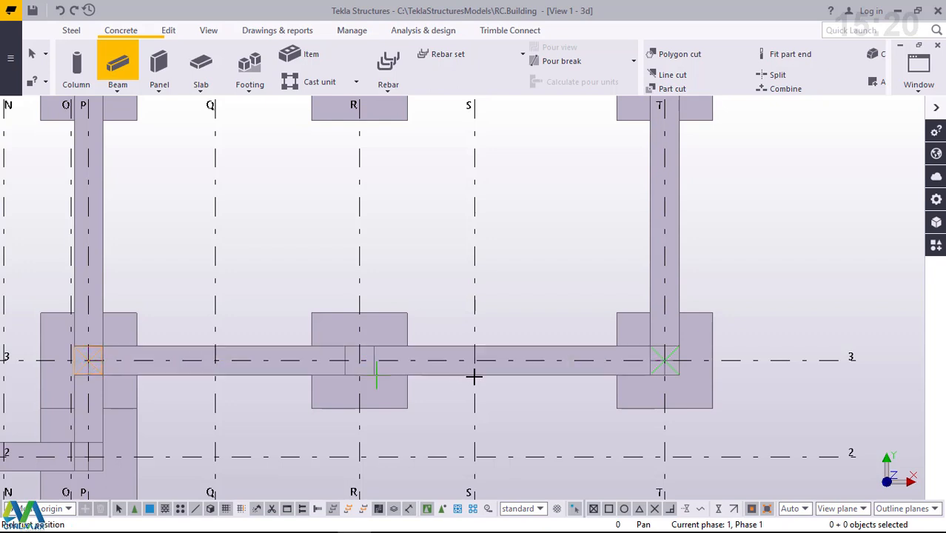
scroll(492, 382, down, 3)
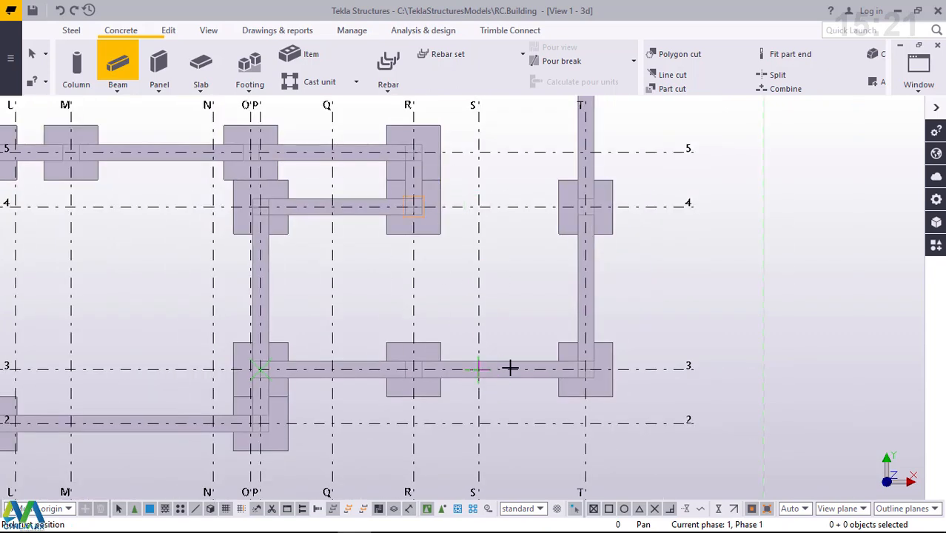
scroll(507, 366, down, 2)
scroll(507, 374, up, 1)
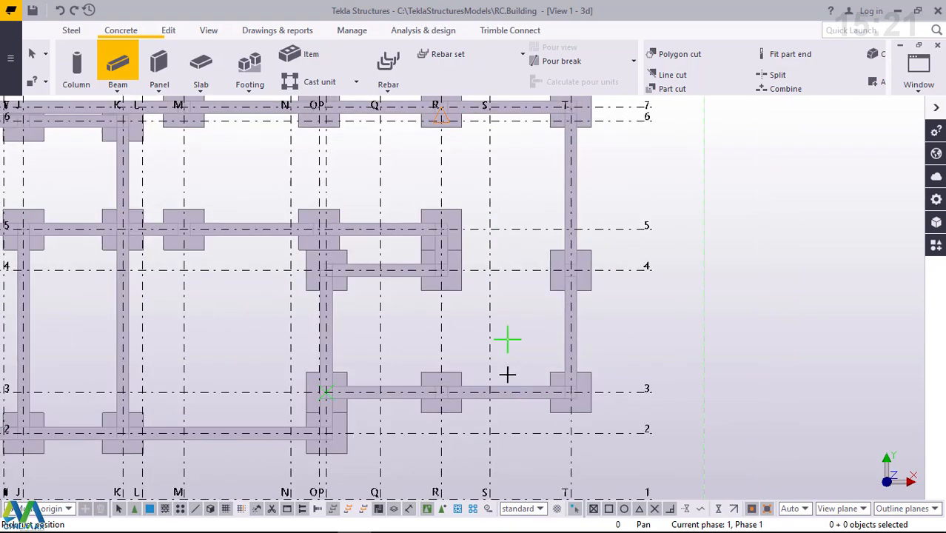
scroll(507, 380, down, 1)
scroll(507, 381, down, 1)
scroll(466, 171, up, 1)
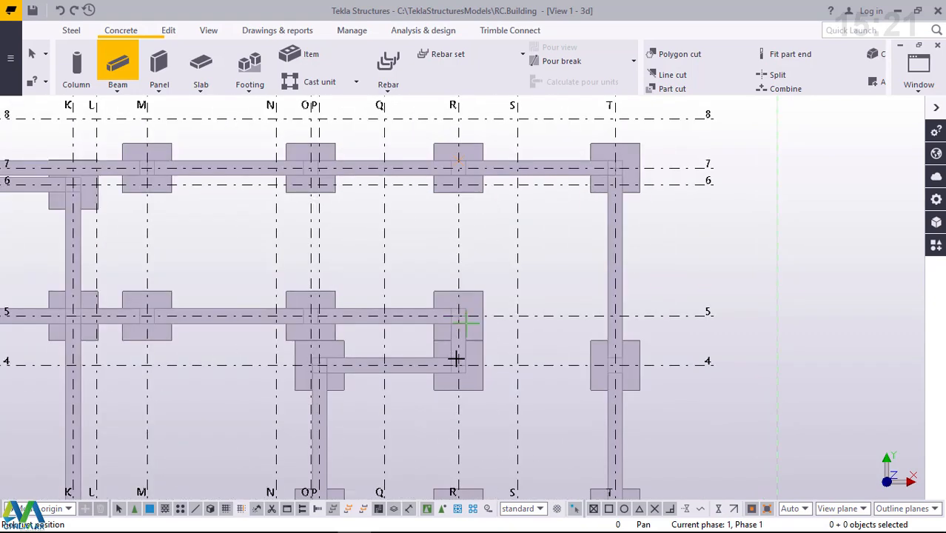
scroll(460, 376, up, 1)
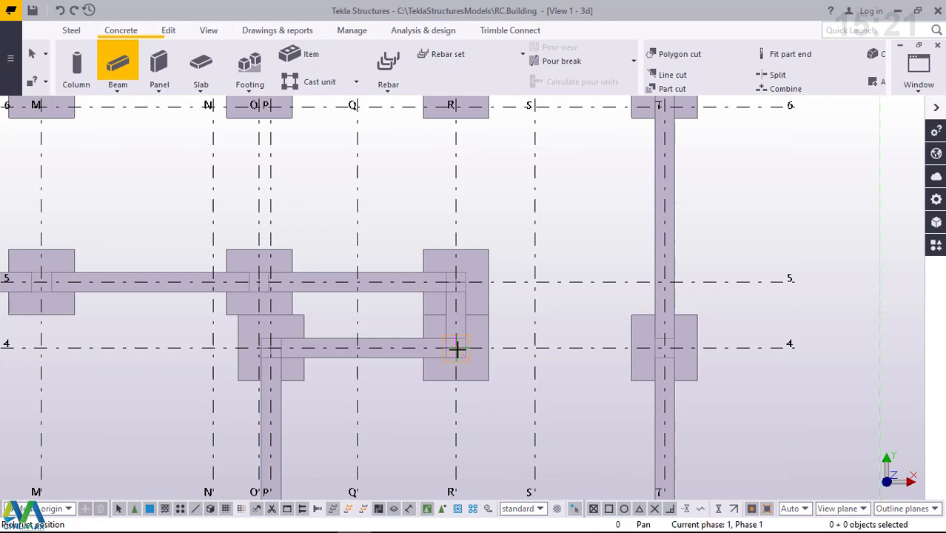
scroll(458, 273, down, 1)
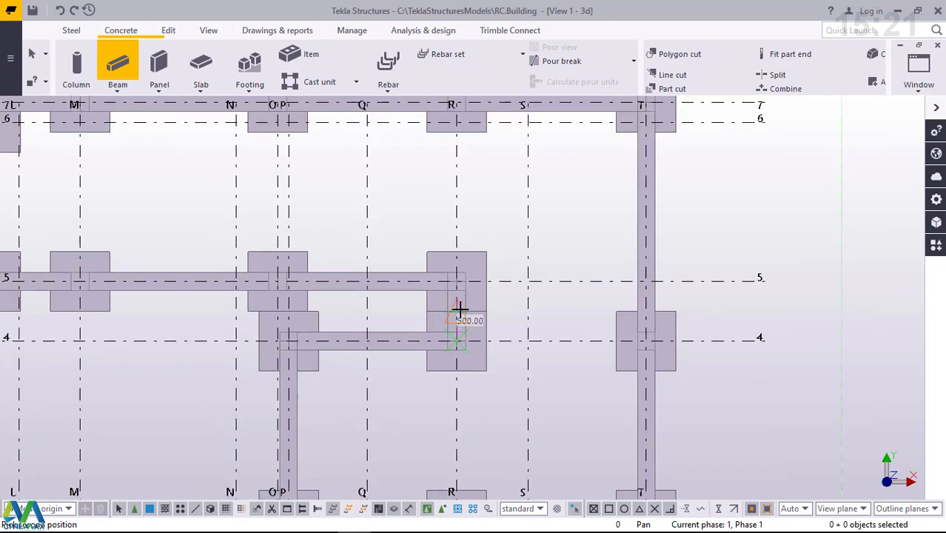
right_click(797, 150)
click(814, 185)
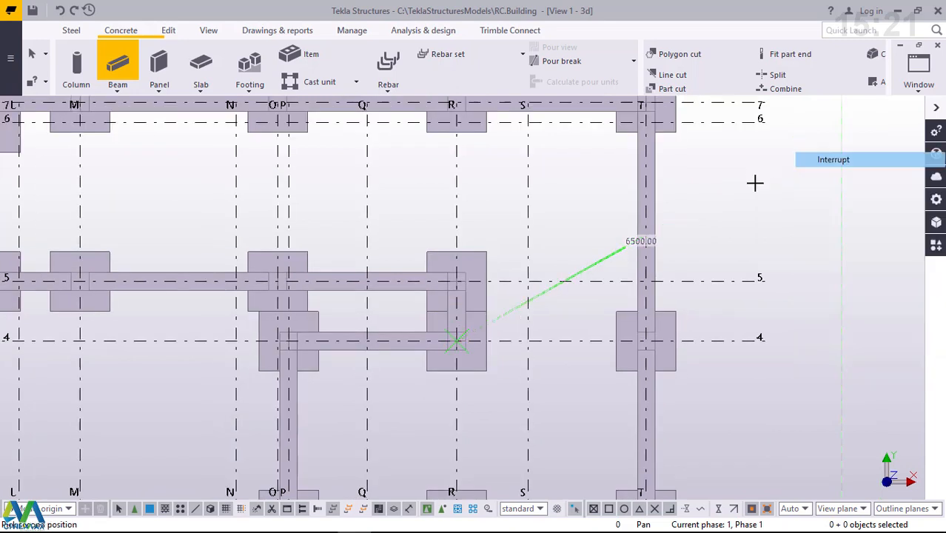
- Delete the short concrete beam on grid line R between grid lines 4 and 5
scroll(481, 319, up, 1)
click(459, 307)
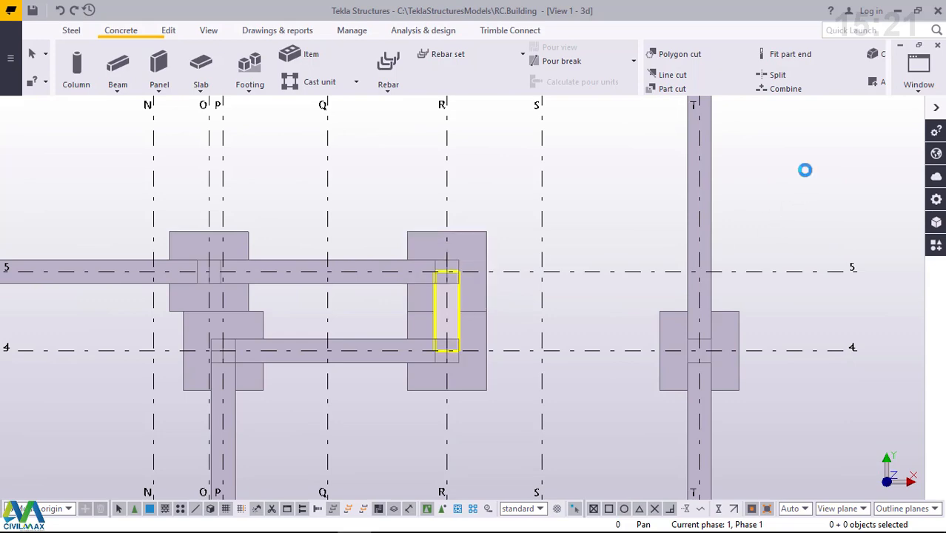
right_click(823, 179)
click(810, 272)
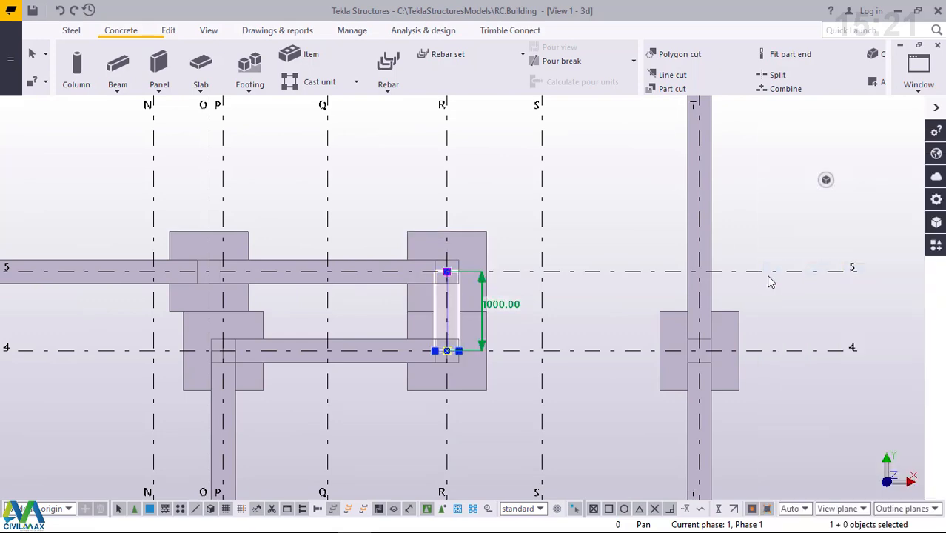
- Model a concrete beam along grid line R from the column centre at R-7 to the one at R-3 and end the command
scroll(544, 376, down, 3)
scroll(486, 194, up, 5)
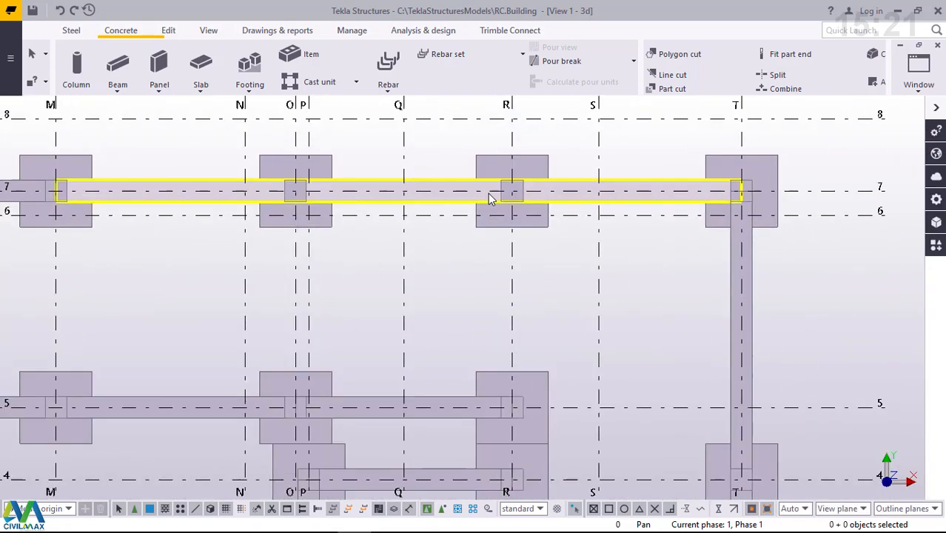
click(118, 88)
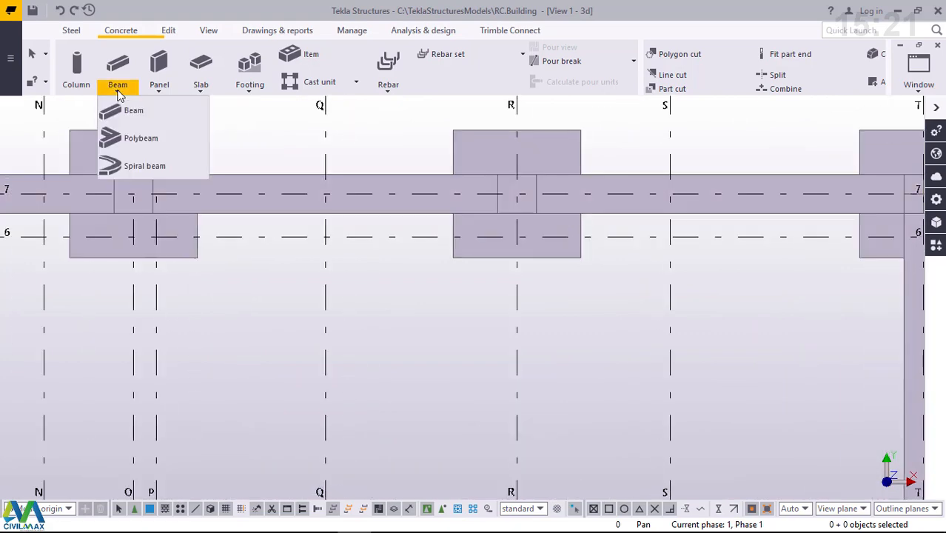
click(124, 119)
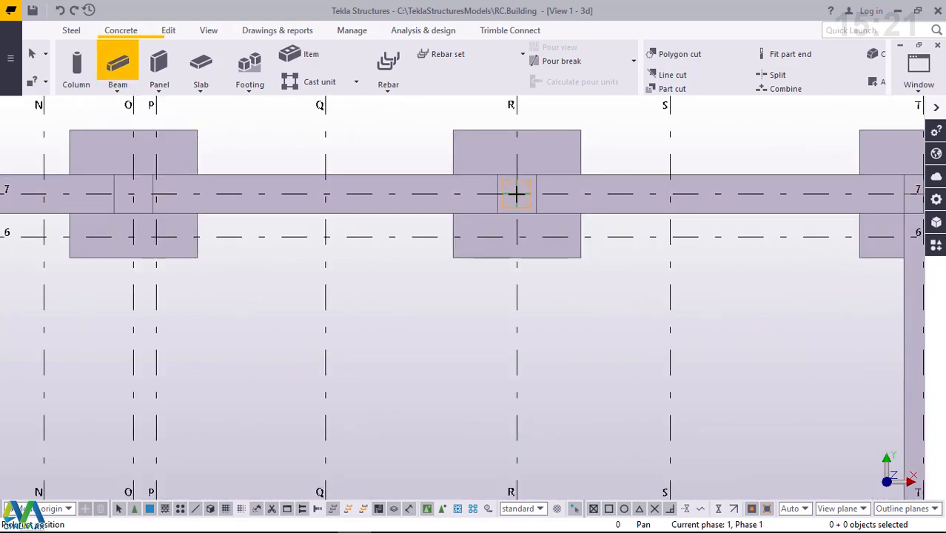
scroll(518, 186, down, 4)
click(522, 190)
scroll(523, 190, down, 2)
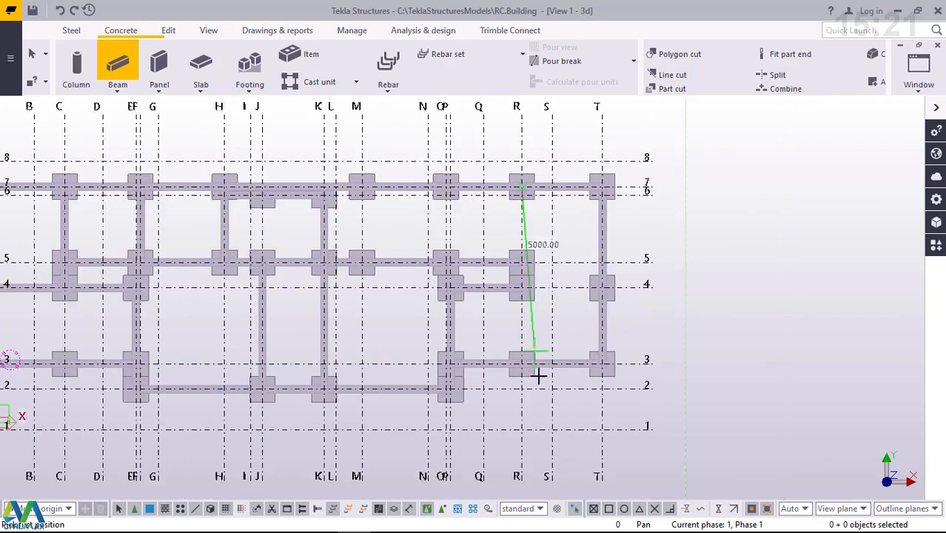
scroll(523, 367, up, 5)
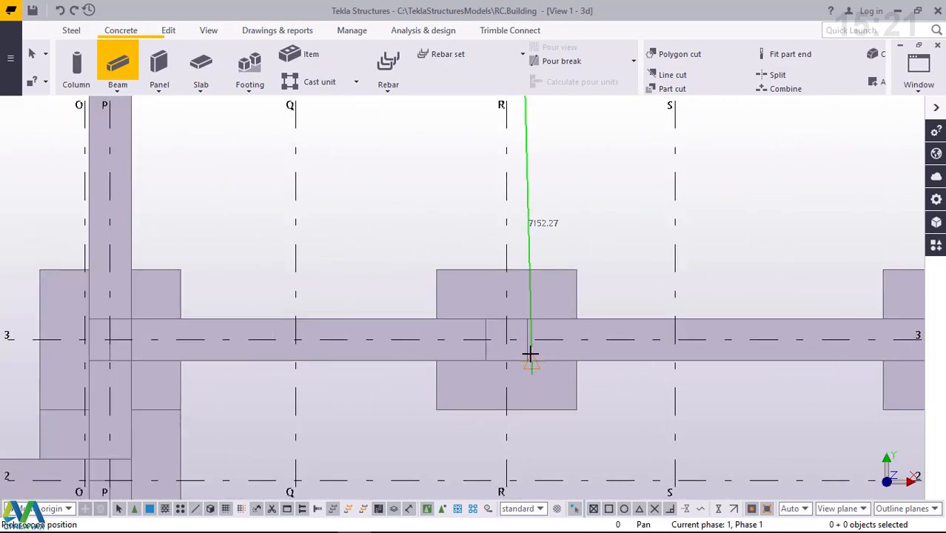
click(509, 345)
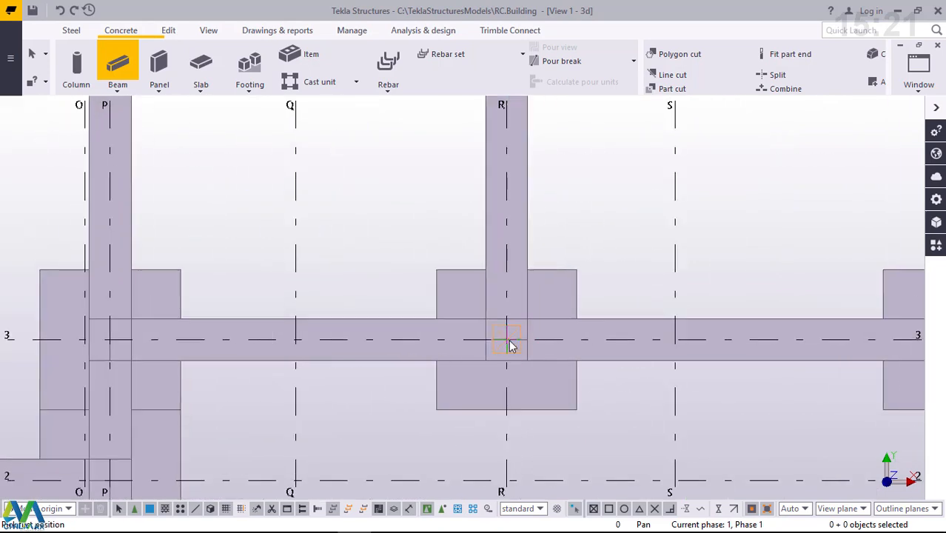
right_click(776, 171)
click(814, 176)
- Delete the concrete beam on grid line 4 between grid lines P and R
scroll(553, 345, down, 6)
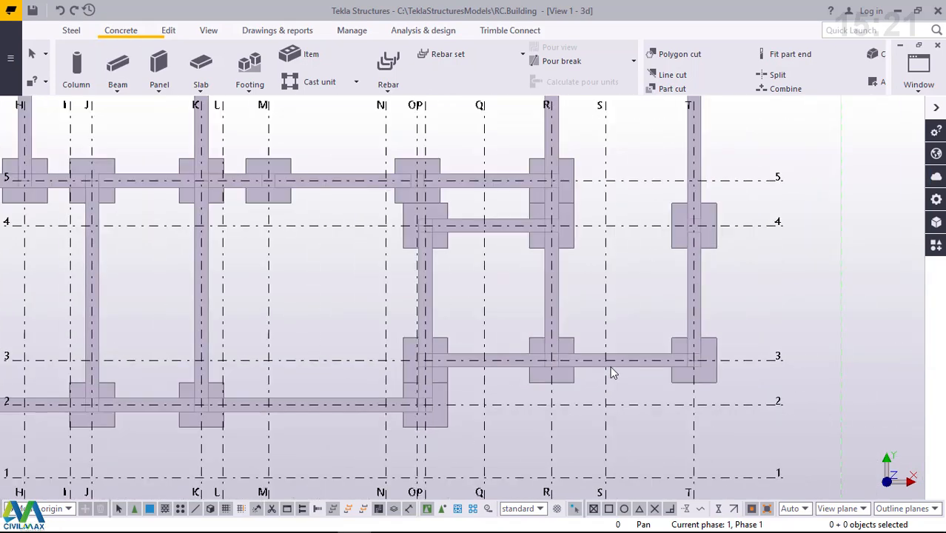
scroll(669, 296, up, 2)
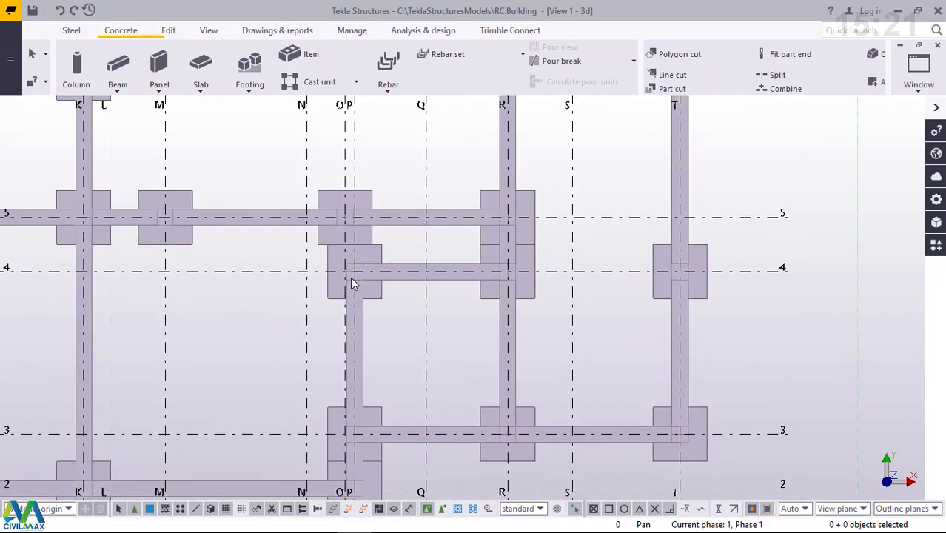
click(454, 279)
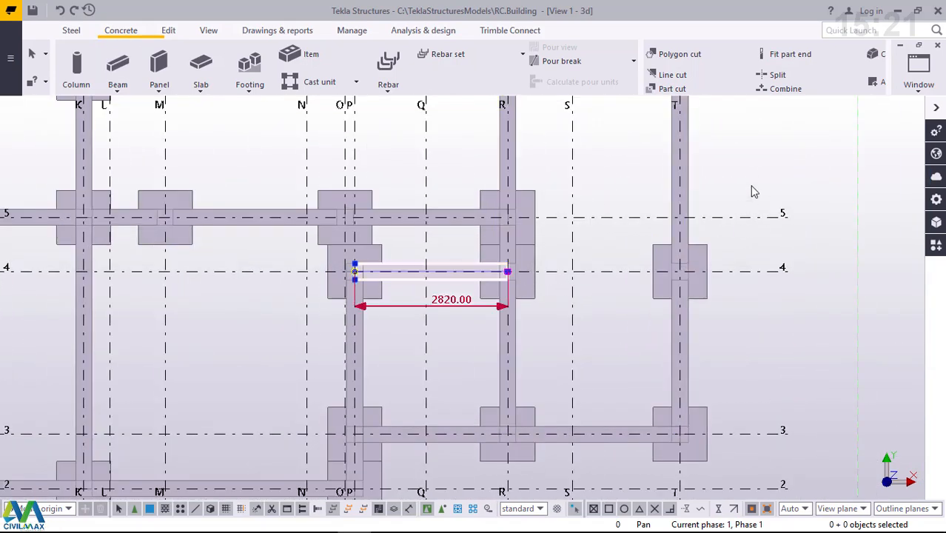
right_click(773, 196)
click(777, 270)
- Model a concrete beam along grid line 4 from the column centre at T-4 to the one at P-4 and end the command
click(118, 88)
click(134, 113)
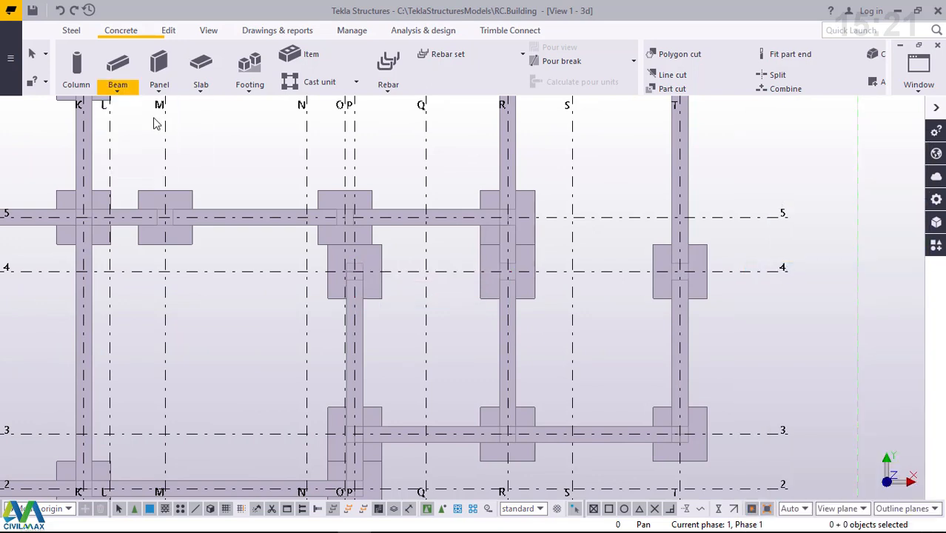
scroll(561, 306, down, 2)
scroll(561, 306, down, 3)
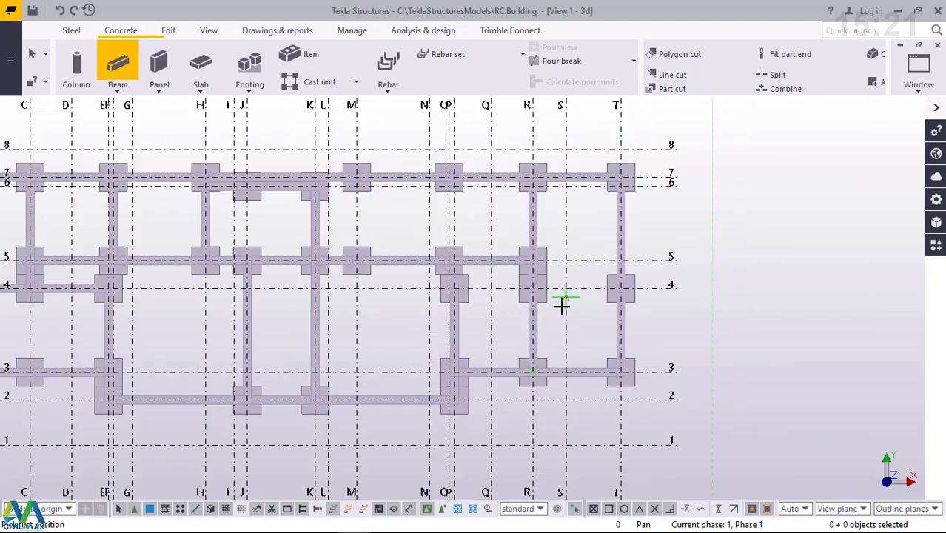
scroll(130, 289, up, 1)
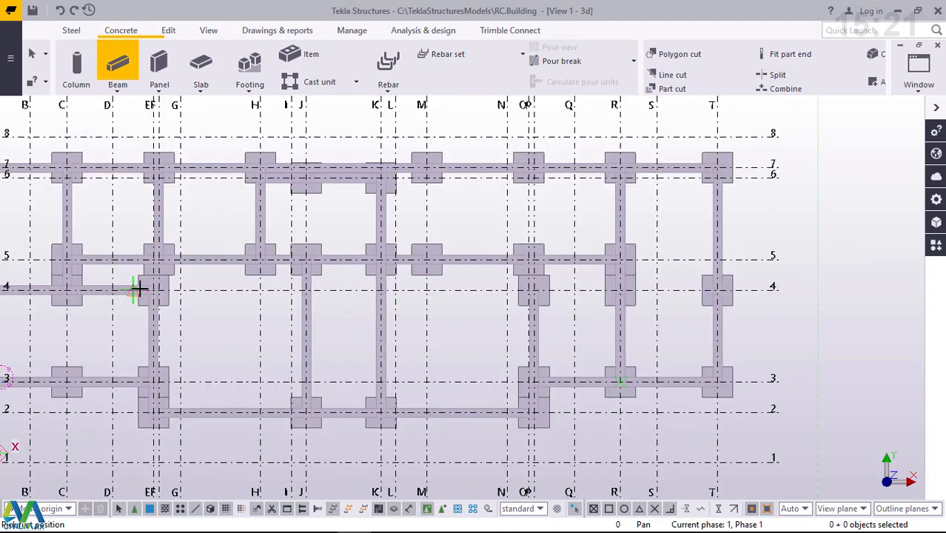
scroll(152, 291, up, 3)
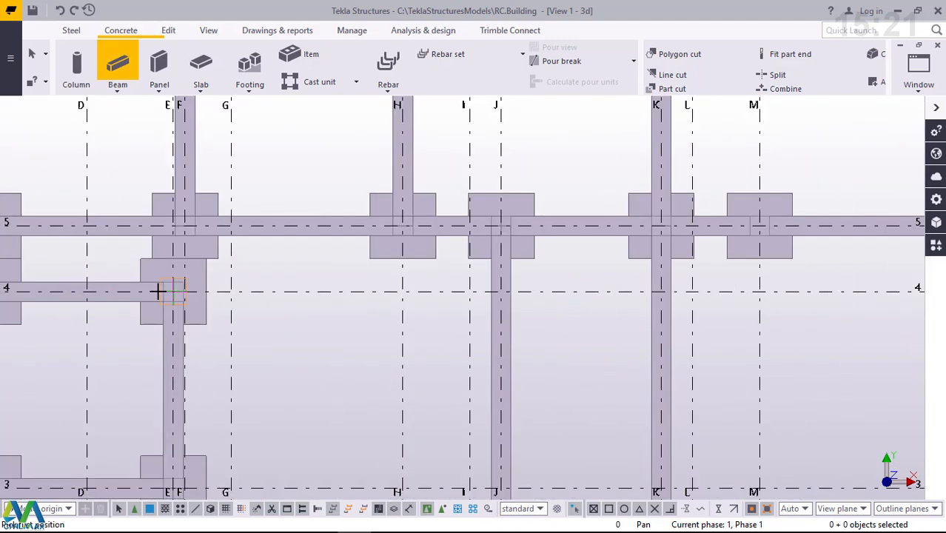
scroll(147, 300, down, 4)
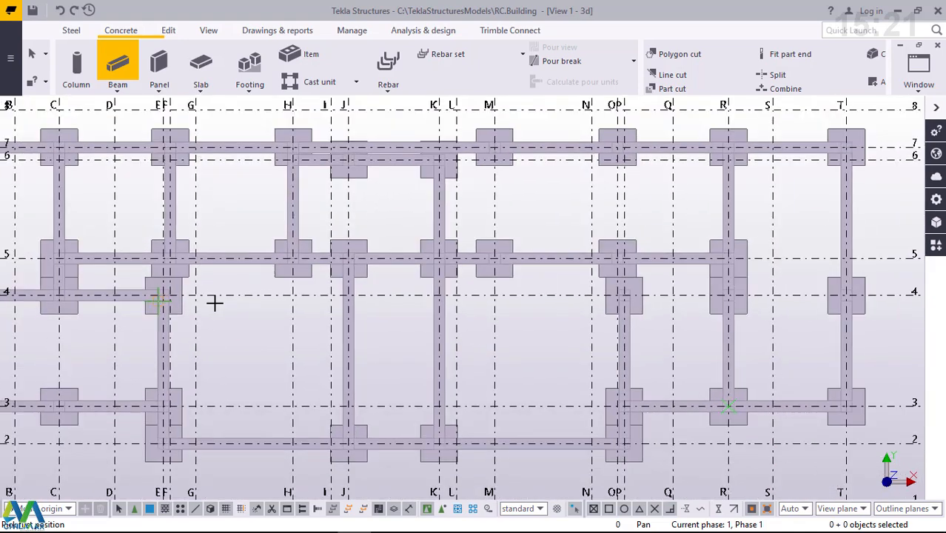
scroll(727, 303, up, 3)
scroll(720, 309, up, 8)
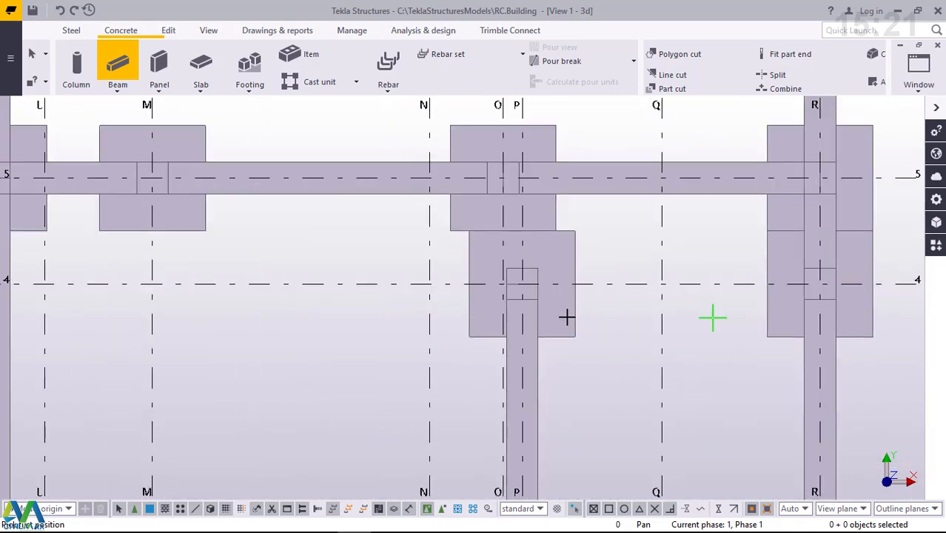
scroll(348, 315, down, 6)
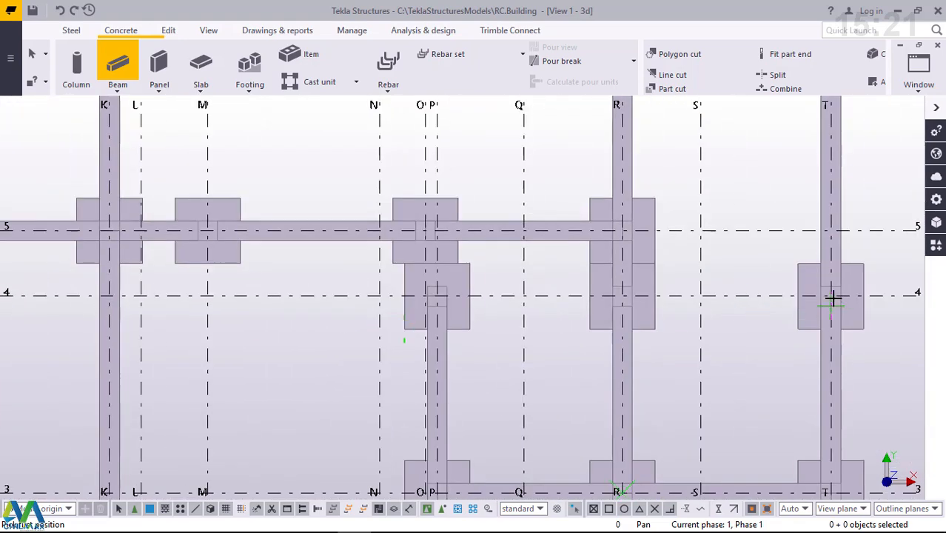
click(832, 296)
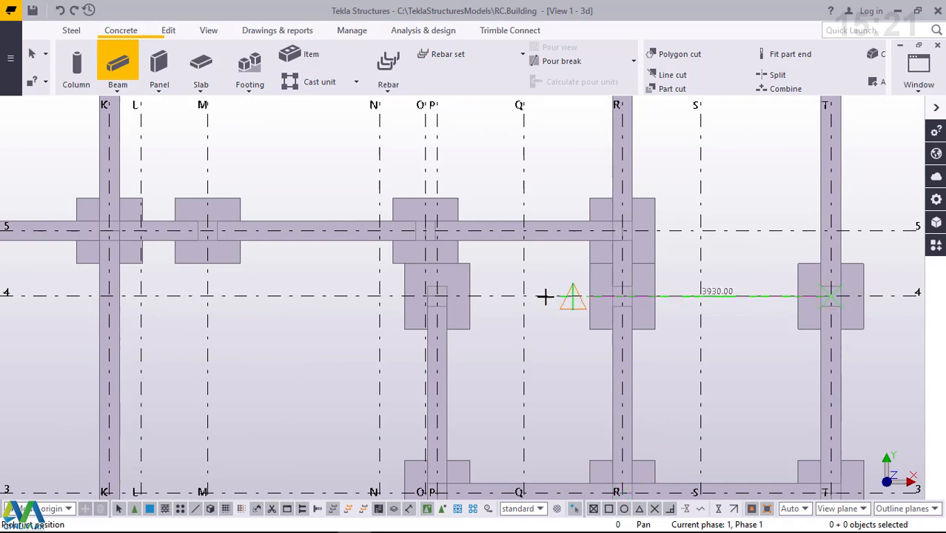
scroll(632, 297, up, 1)
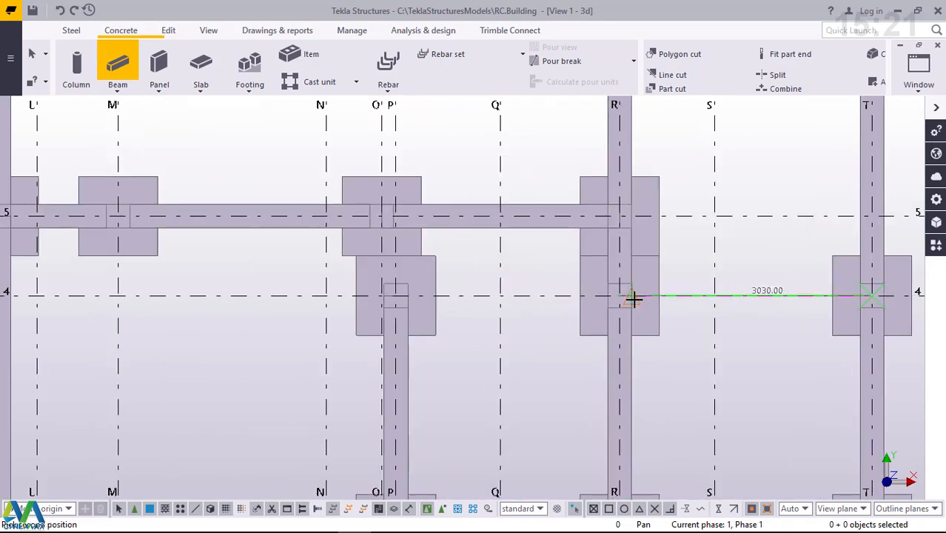
click(395, 297)
right_click(773, 113)
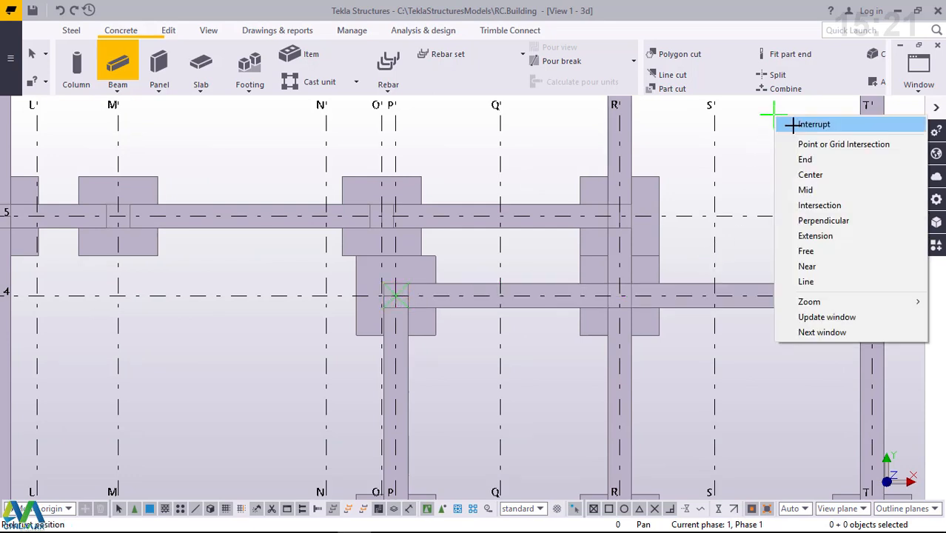
click(790, 122)
- Examine the complete ground beam layout in plan, from grid line A to T
scroll(611, 306, down, 2)
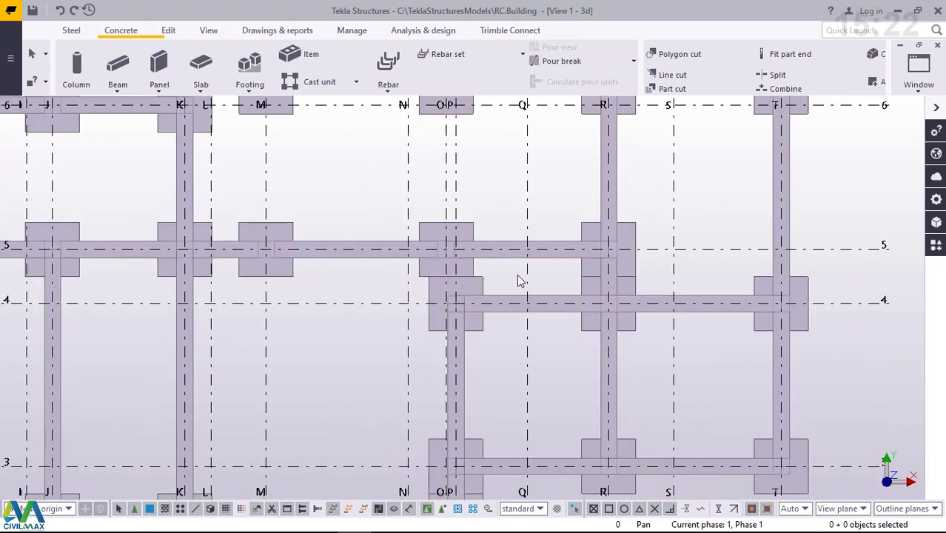
scroll(562, 277, down, 2)
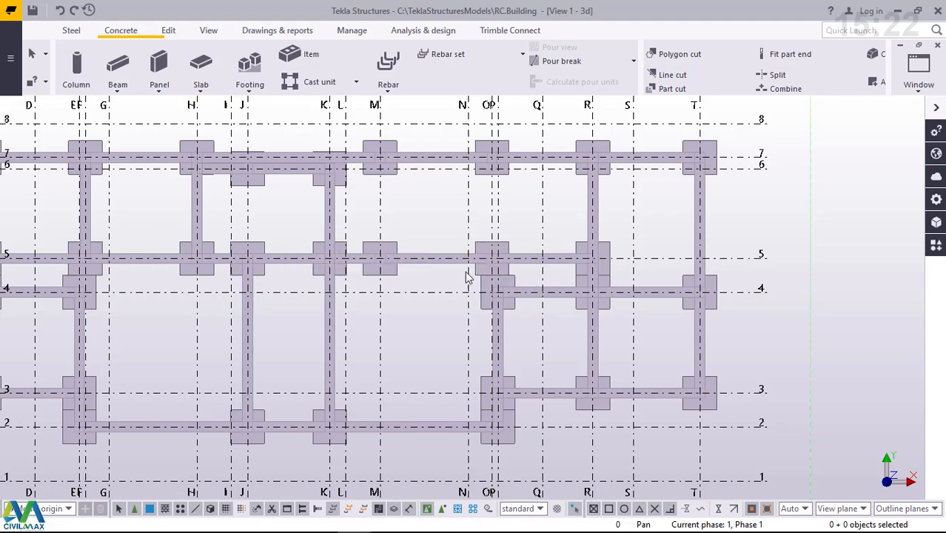
scroll(664, 275, down, 7)
scroll(438, 275, up, 3)
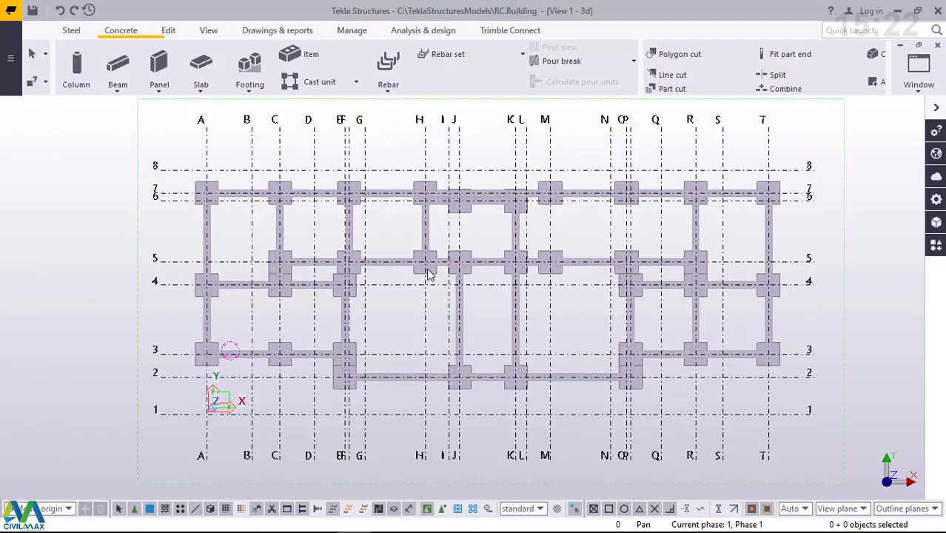
scroll(503, 289, down, 2)
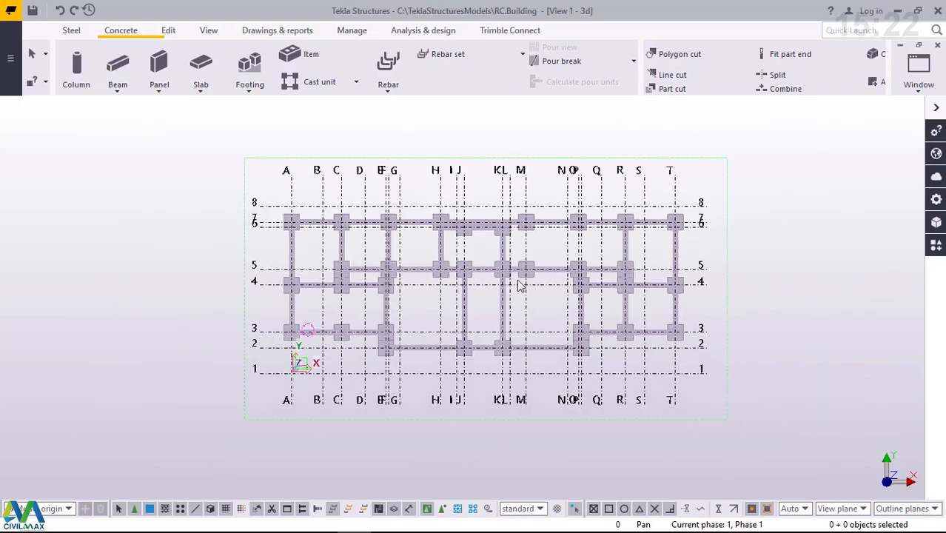
scroll(521, 285, up, 4)
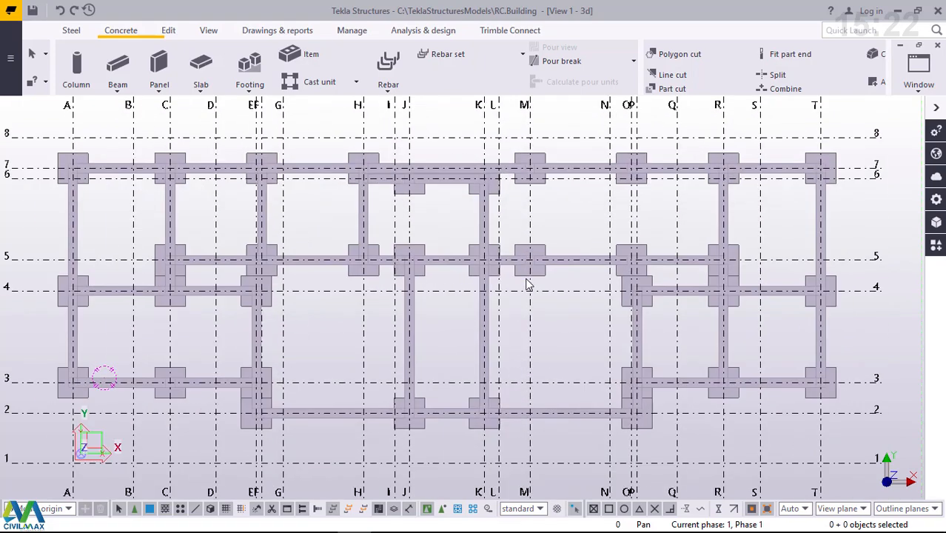
scroll(497, 333, down, 2)
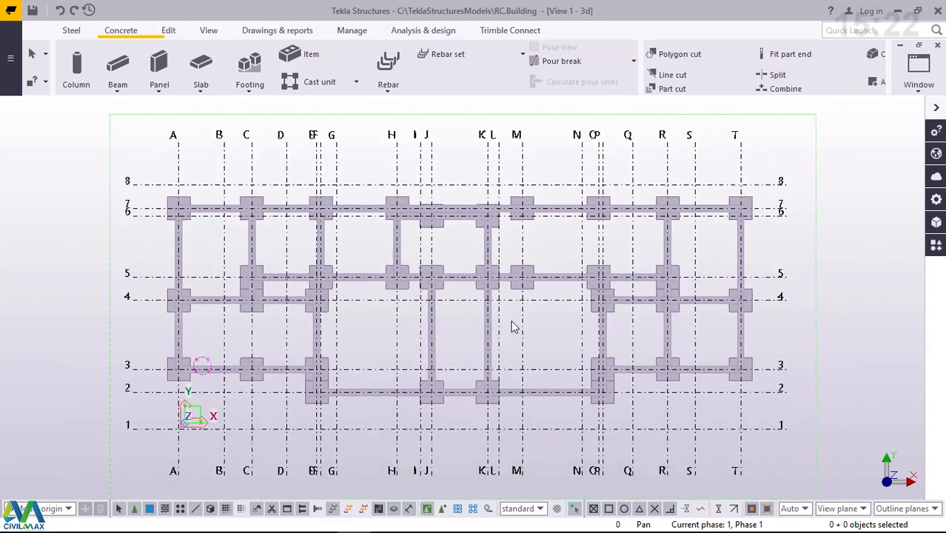
scroll(514, 309, up, 2)
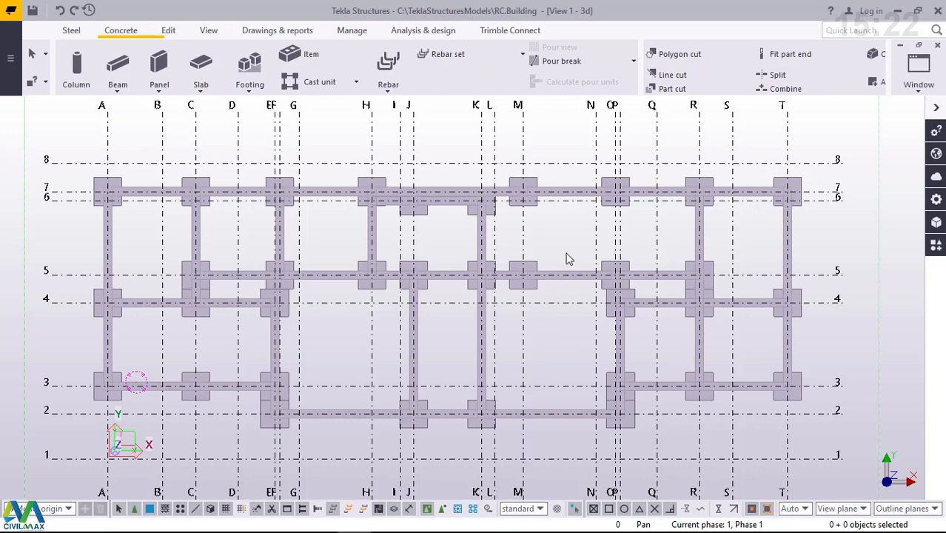
- Switch the plan view to 3D and fit the work area to the entire model
click(207, 32)
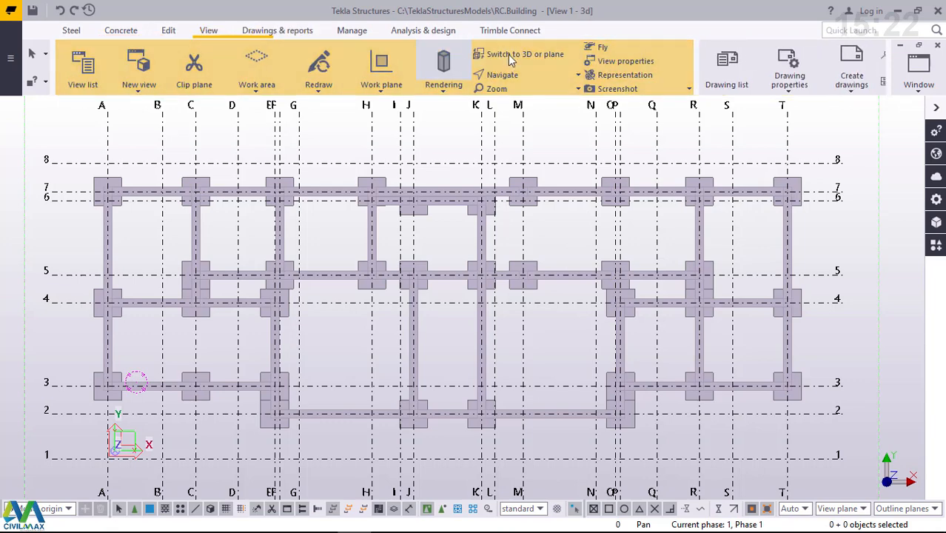
click(527, 55)
scroll(524, 441, up, 2)
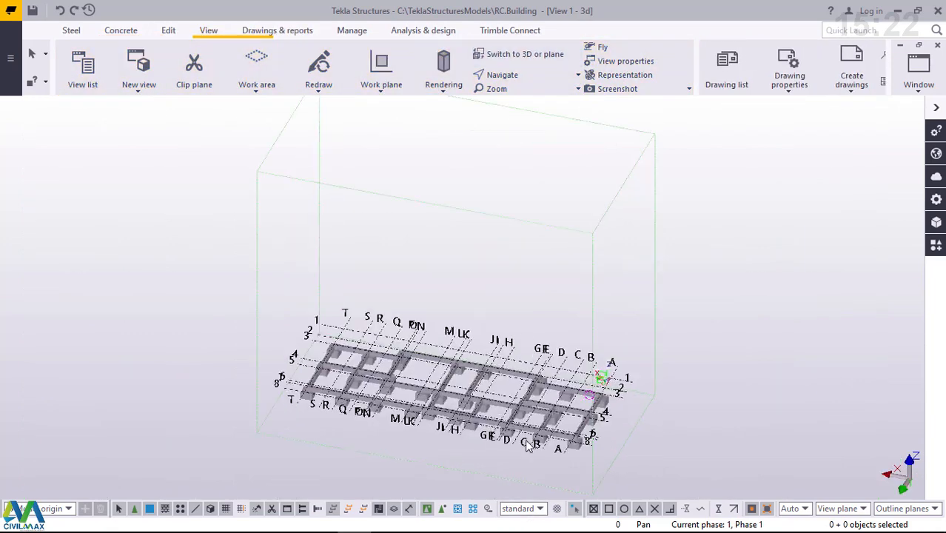
click(684, 177)
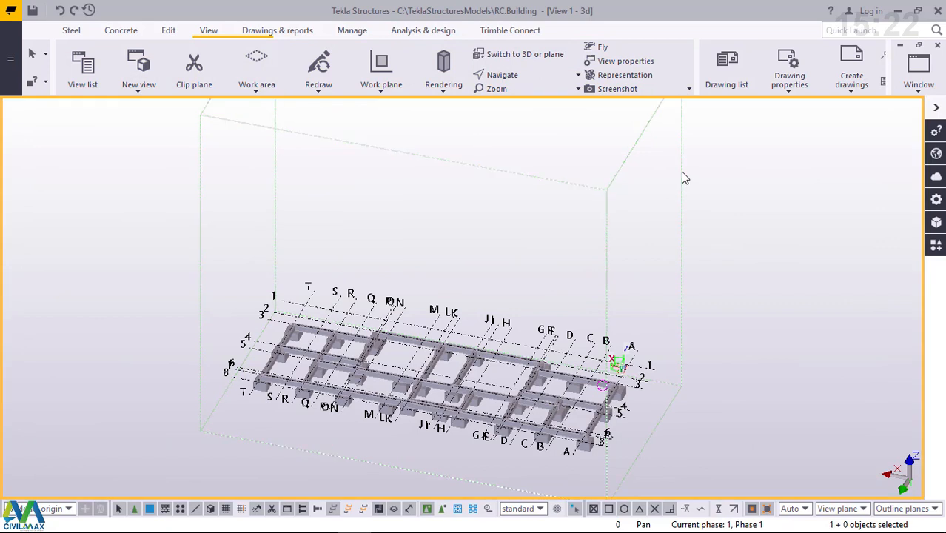
right_click(684, 178)
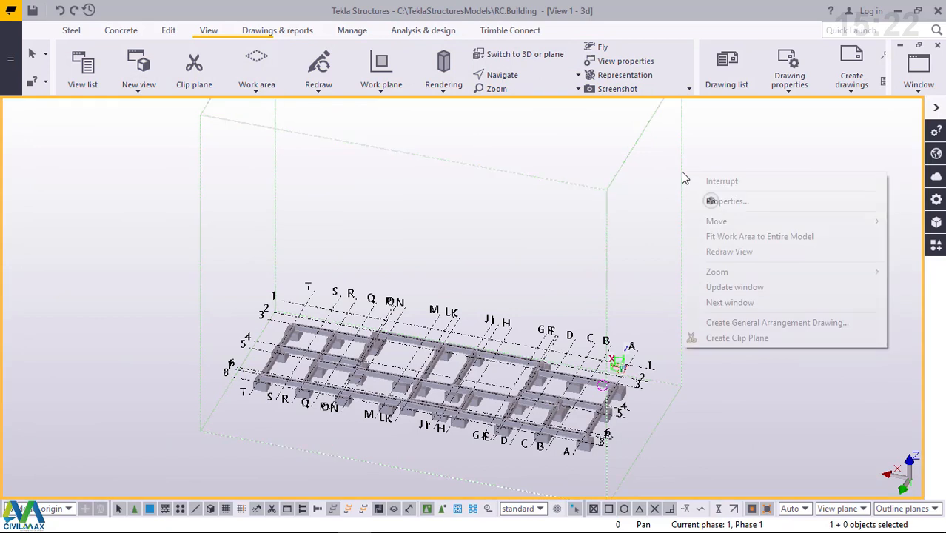
click(769, 237)
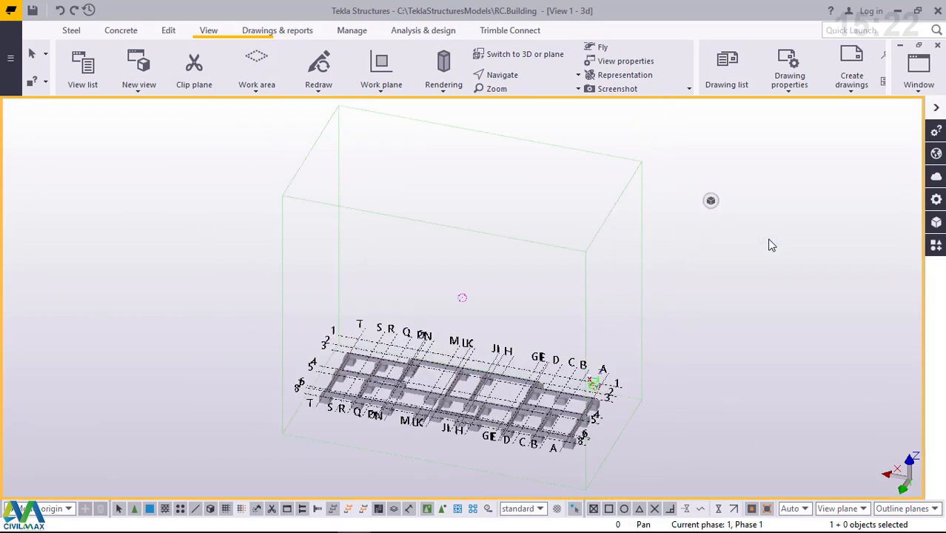
- Inspect the ground beams and footings in 3D from the middle bays to the grid line A end
scroll(461, 429, up, 2)
scroll(461, 429, up, 5)
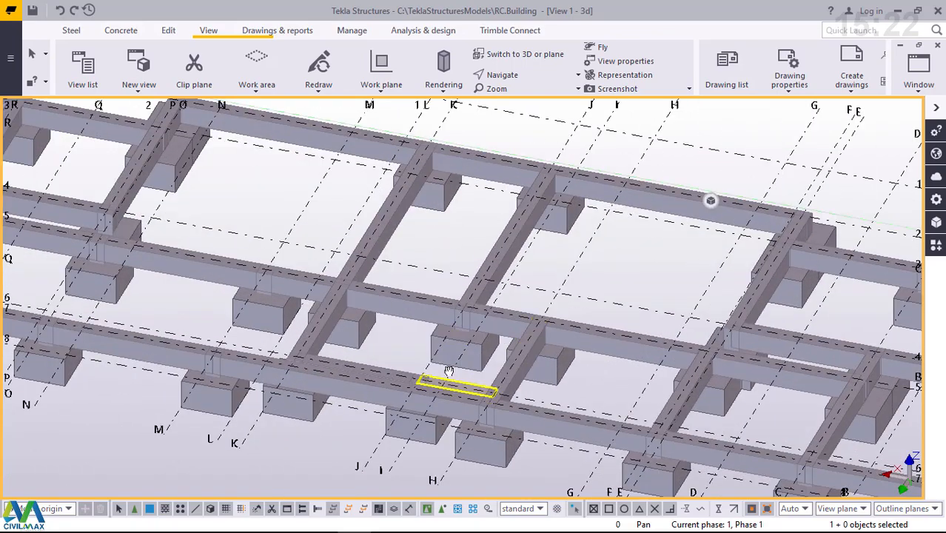
ctrl+middle_drag(449, 370, 359, 368)
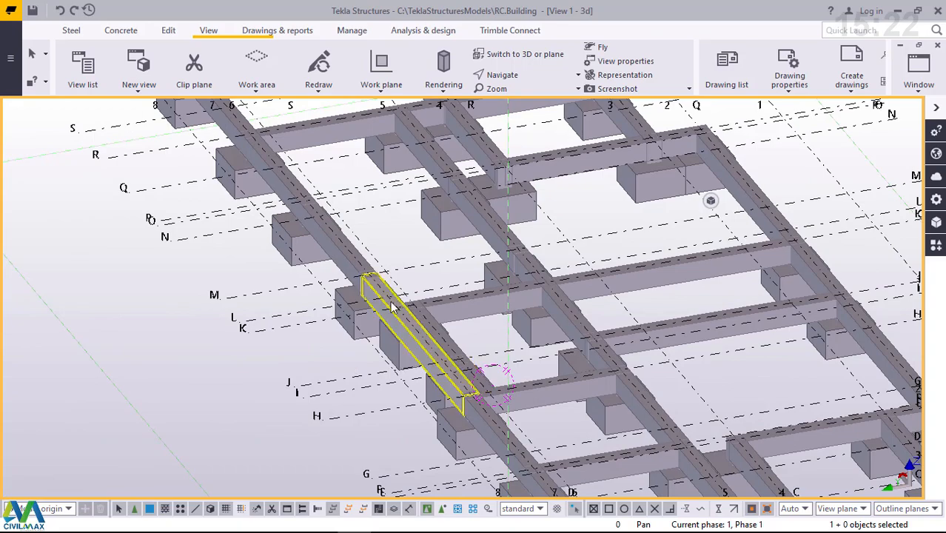
scroll(391, 305, down, 4)
scroll(518, 381, up, 4)
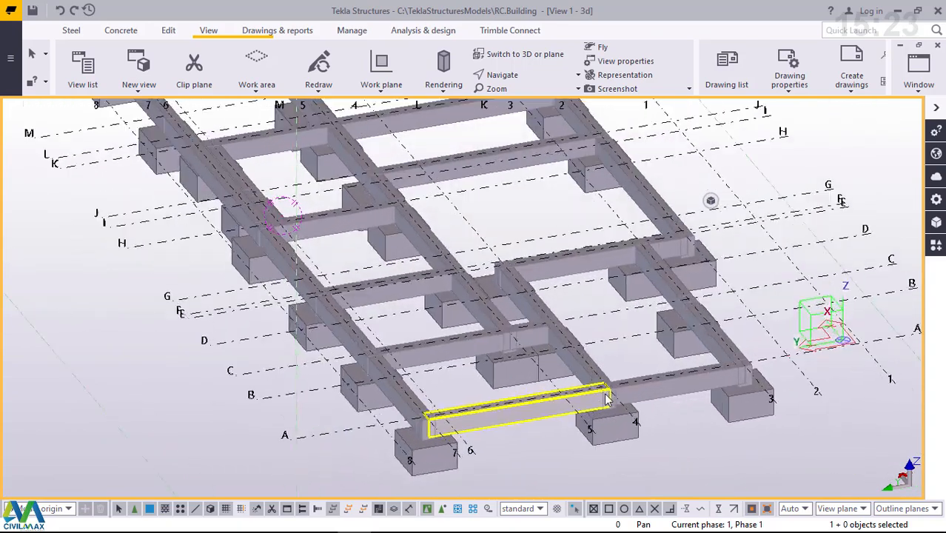
scroll(620, 390, up, 2)
- Examine the beam connections and footings at the grid line T end and along grid line 7 in 3D
ctrl+middle_drag(621, 390, 728, 423)
scroll(727, 424, down, 5)
scroll(231, 273, up, 5)
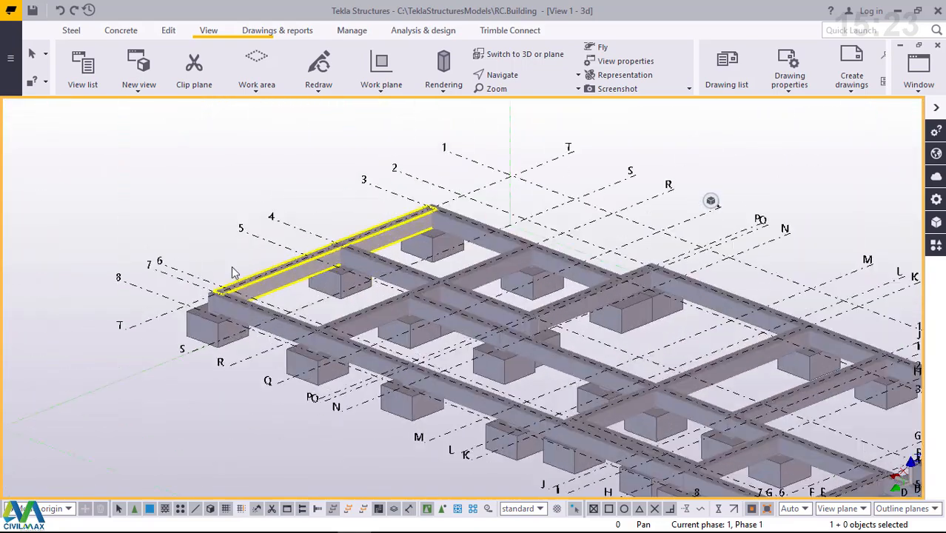
scroll(231, 272, up, 6)
scroll(156, 314, down, 5)
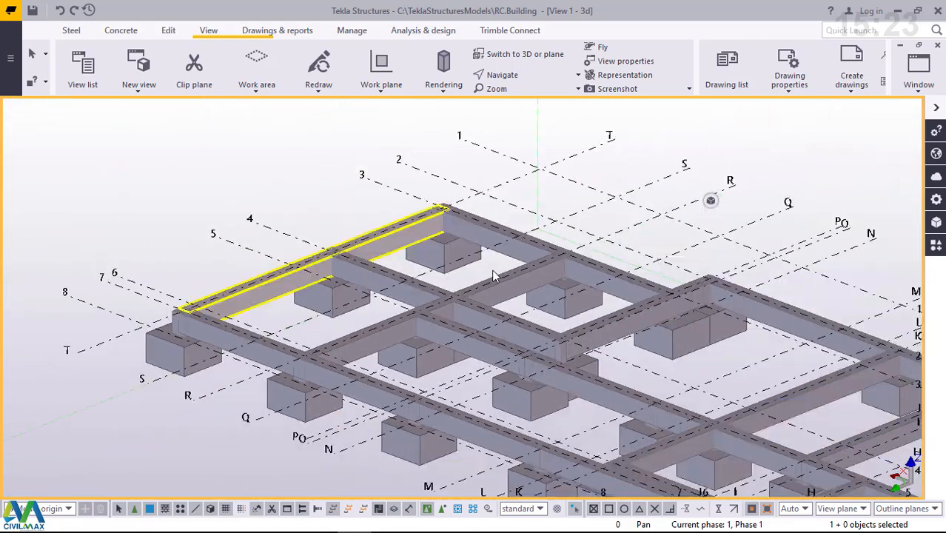
scroll(494, 270, up, 4)
scroll(450, 310, down, 4)
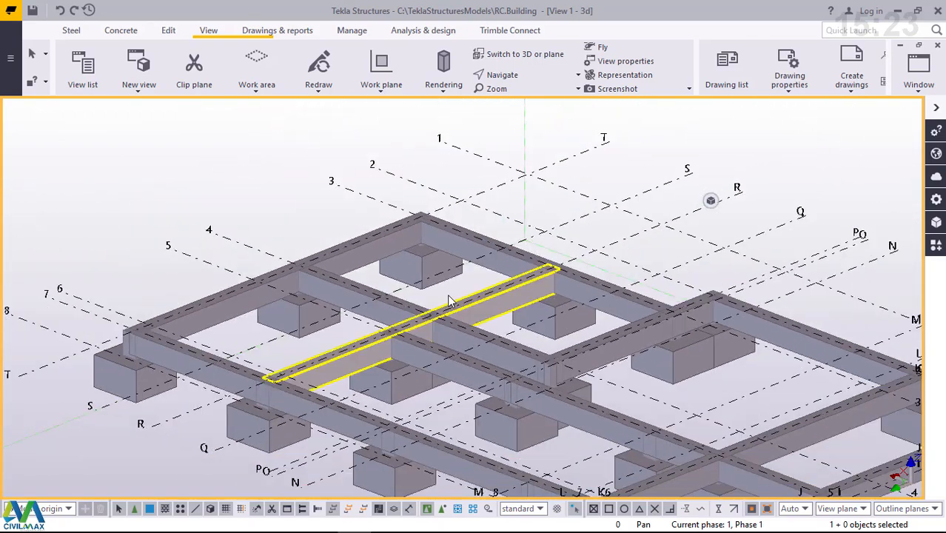
scroll(449, 301, down, 4)
scroll(459, 333, up, 5)
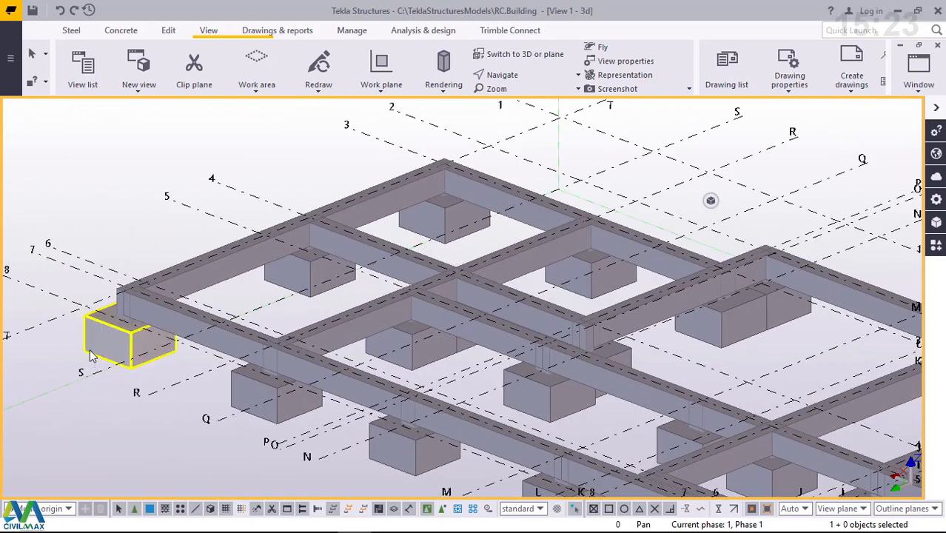
scroll(163, 284, up, 3)
scroll(296, 340, down, 4)
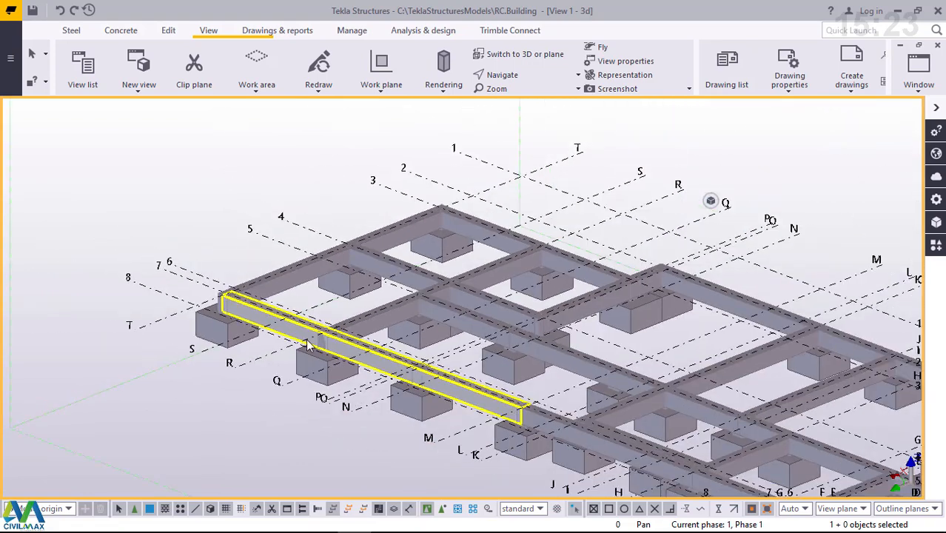
scroll(547, 447, up, 5)
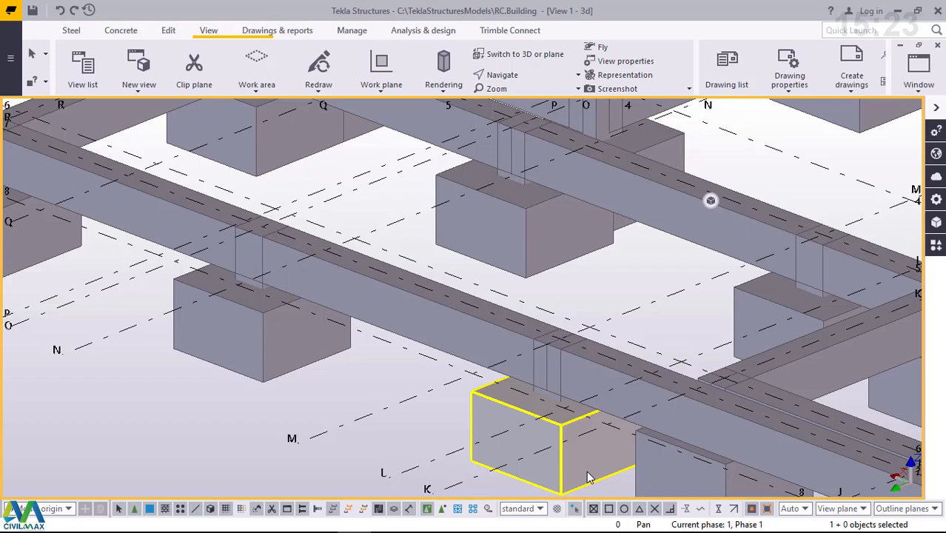
scroll(338, 323, down, 8)
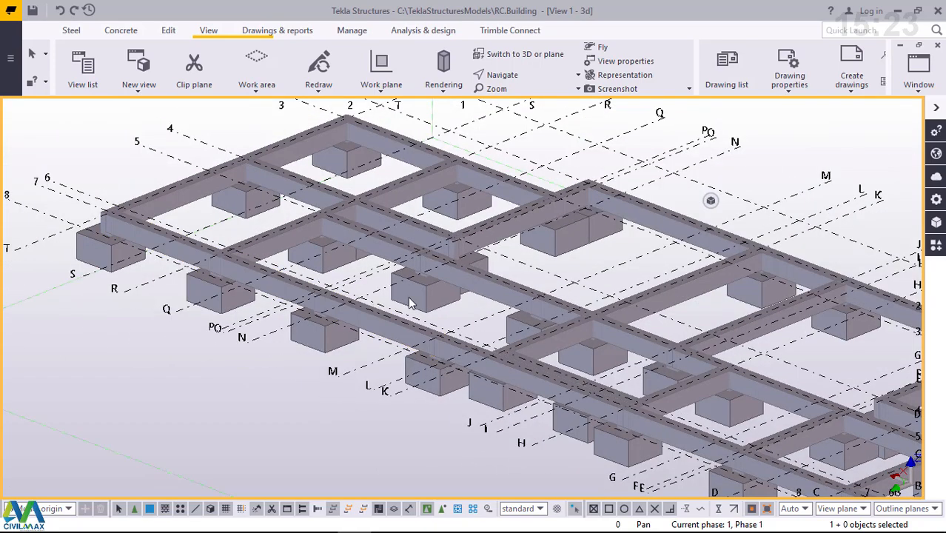
- Orbit around the foundation and inspect the central bays between grid lines G and N from other sides
ctrl+middle_drag(489, 320, 496, 360)
scroll(497, 352, up, 5)
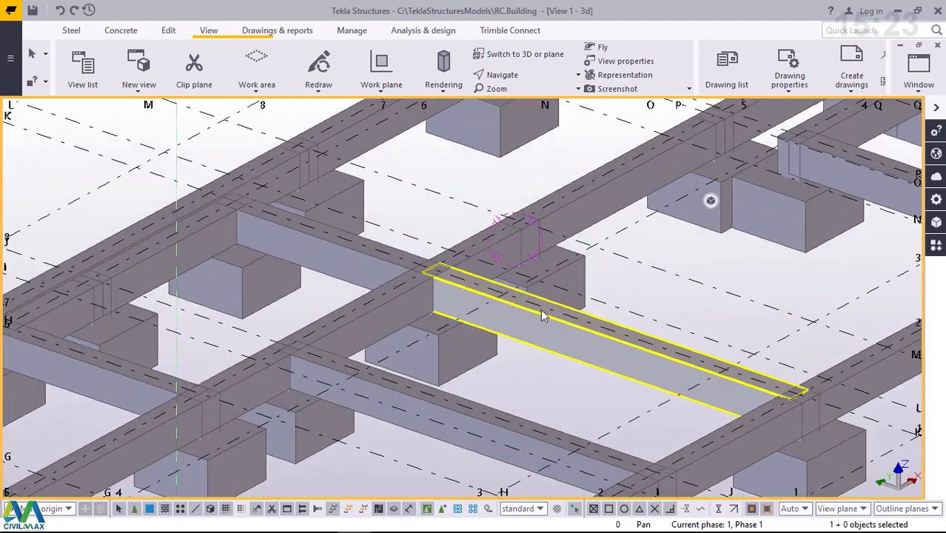
ctrl+middle_drag(544, 314, 448, 368)
scroll(546, 345, down, 2)
scroll(498, 330, down, 4)
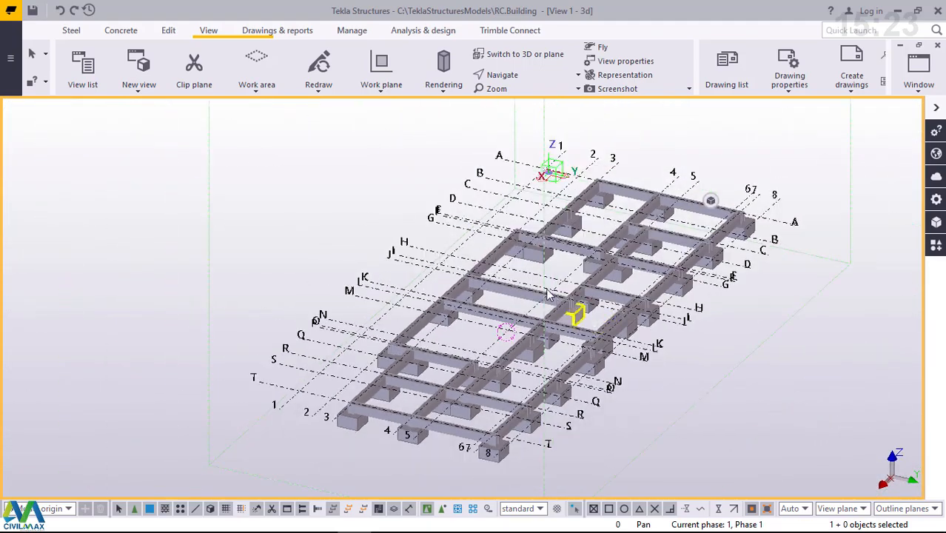
scroll(551, 300, up, 2)
scroll(546, 294, up, 2)
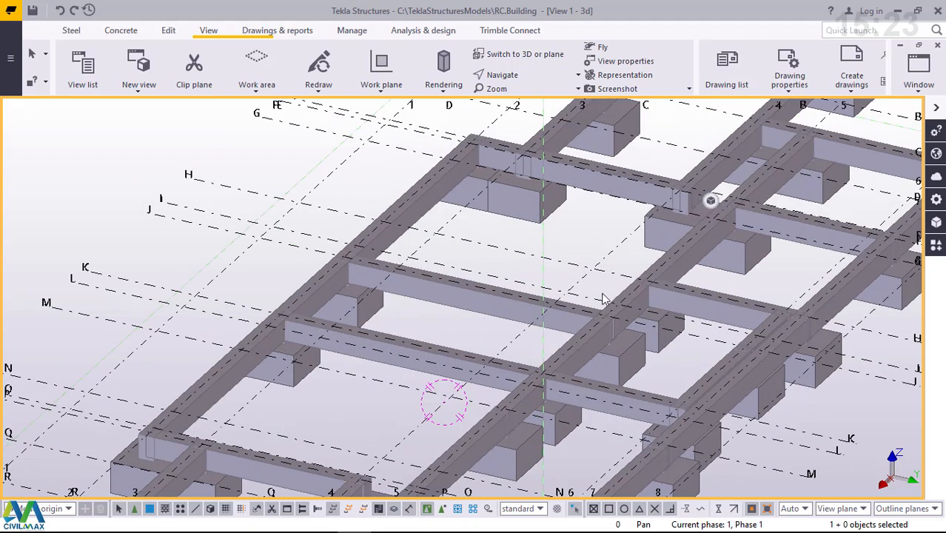
- Review the whole ground beam and footing layout in 3D from the grid line 8 side
ctrl+middle_drag(603, 298, 353, 308)
scroll(617, 344, down, 3)
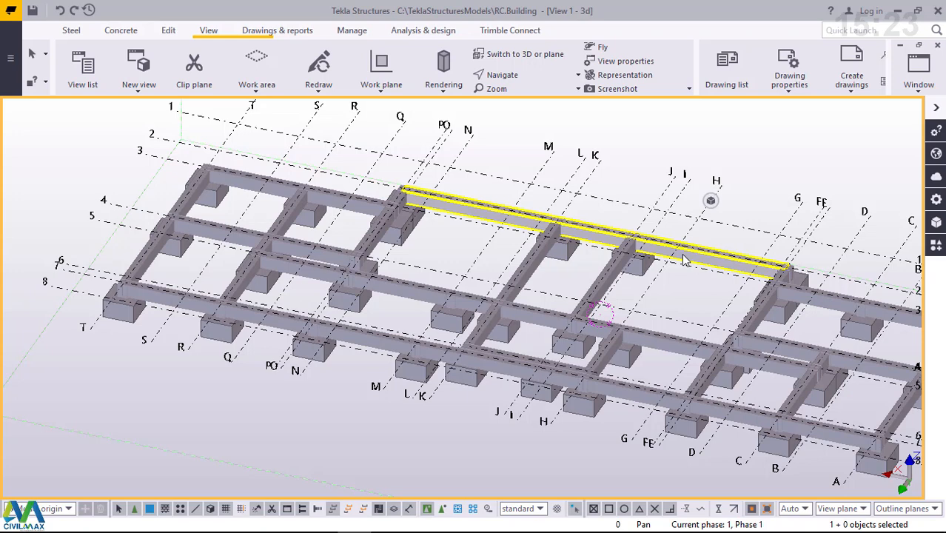
scroll(463, 320, down, 1)
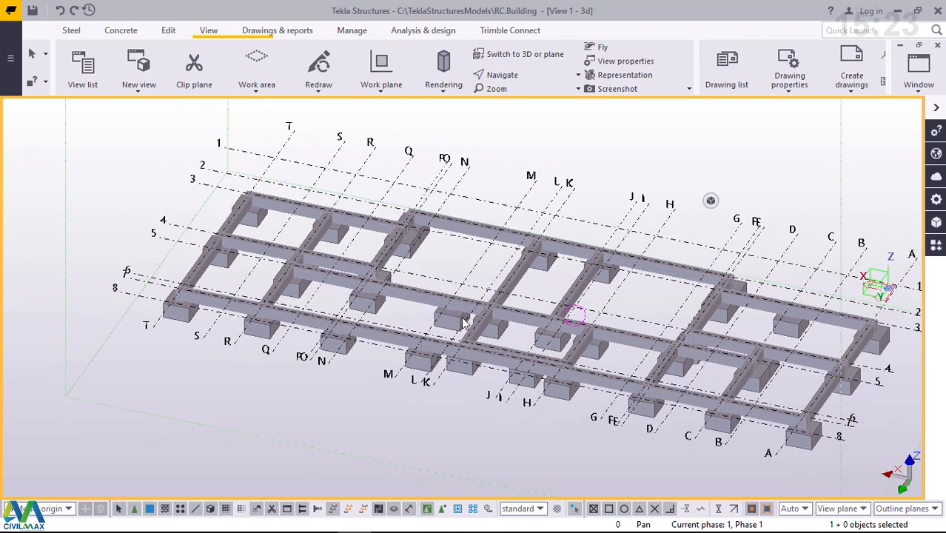
ctrl+middle_drag(601, 319, 499, 340)
scroll(436, 372, up, 2)
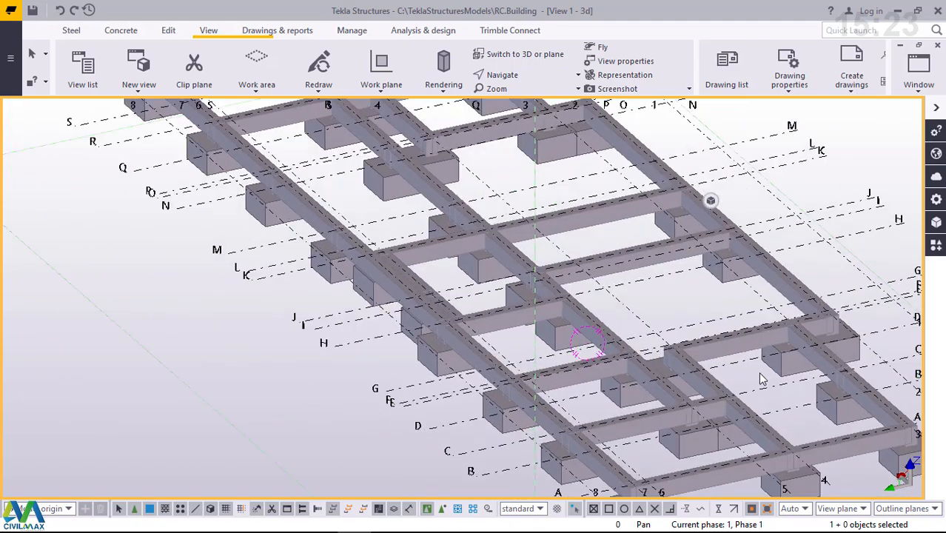
- Inspect the ground beams and footings in 3D at the grid line A end and in the bays between grid lines H and M
scroll(436, 372, down, 2)
scroll(507, 466, up, 4)
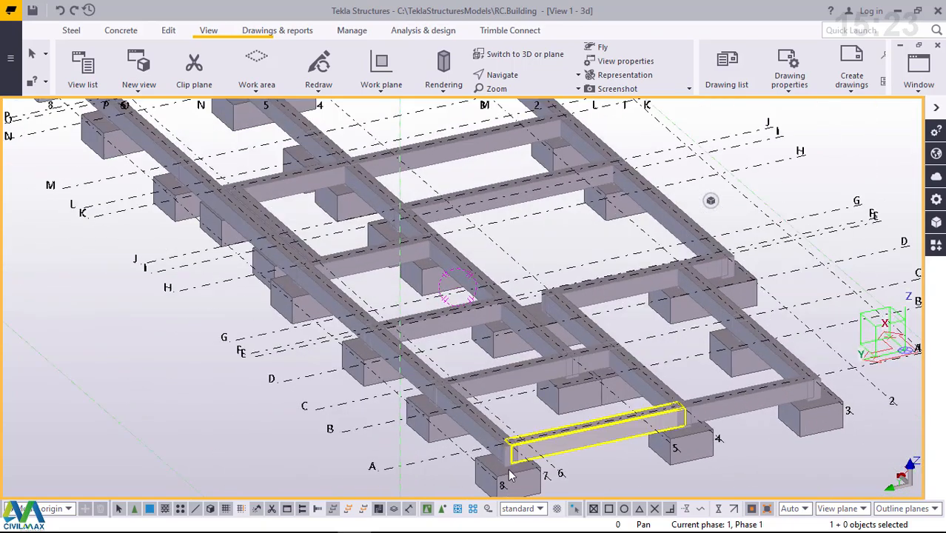
scroll(505, 467, up, 2)
scroll(454, 408, down, 2)
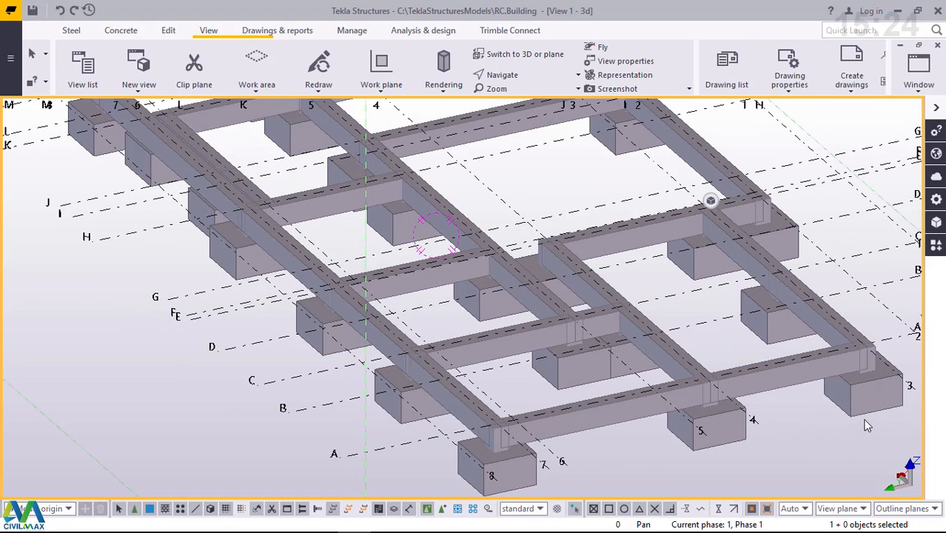
scroll(566, 408, down, 2)
scroll(399, 199, up, 3)
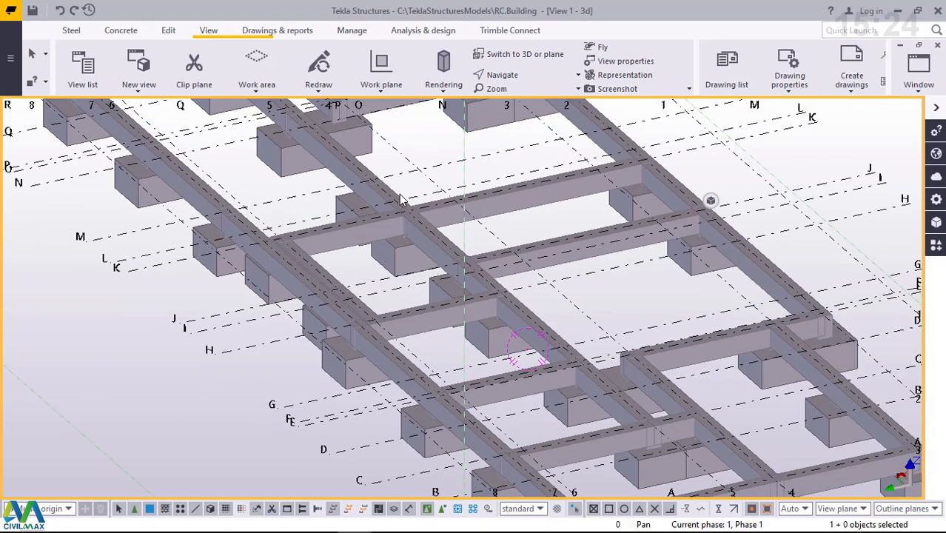
scroll(404, 204, up, 3)
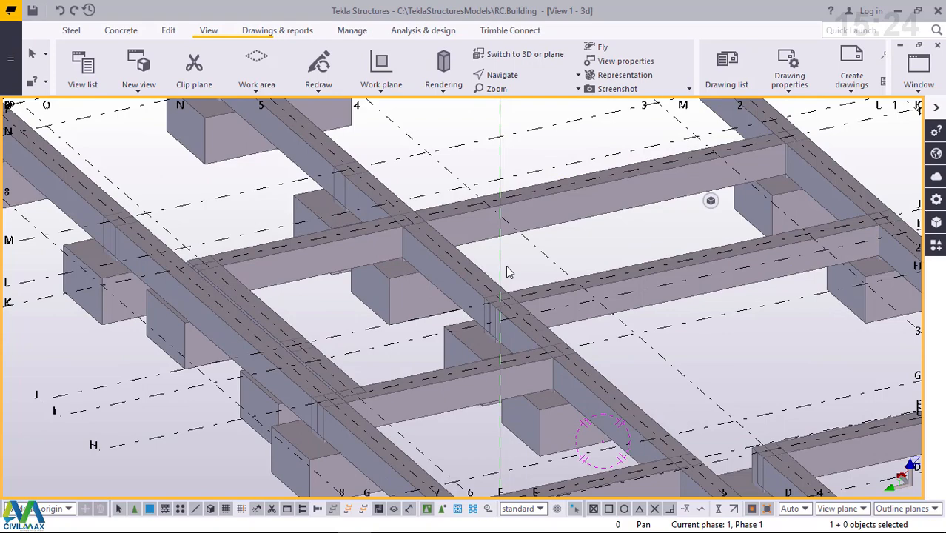
scroll(506, 264, down, 6)
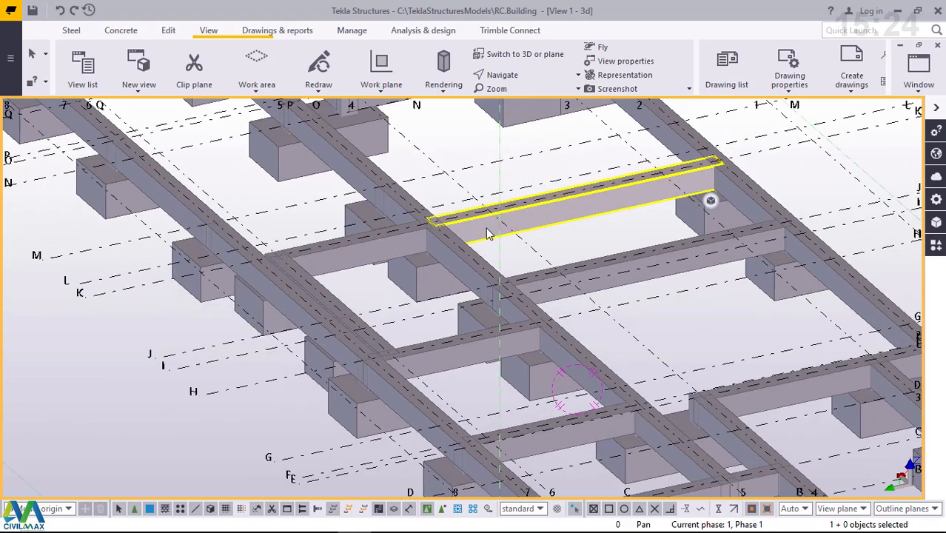